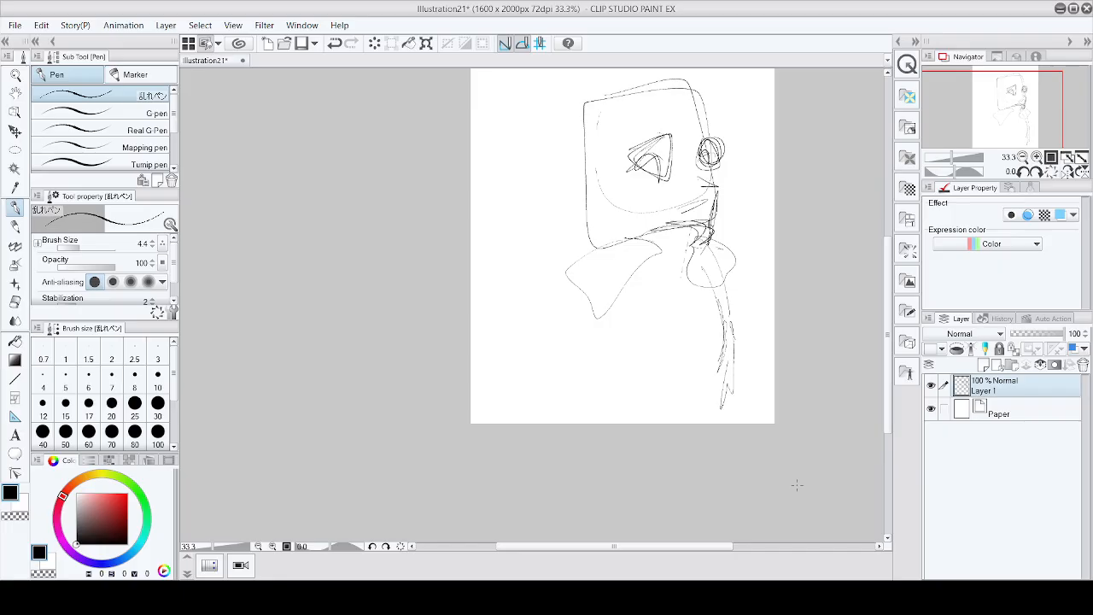
Step: Lower the rough sketch layer's opacity to 28% and add a new layer above it
left_click_drag(1067, 336, 1025, 340)
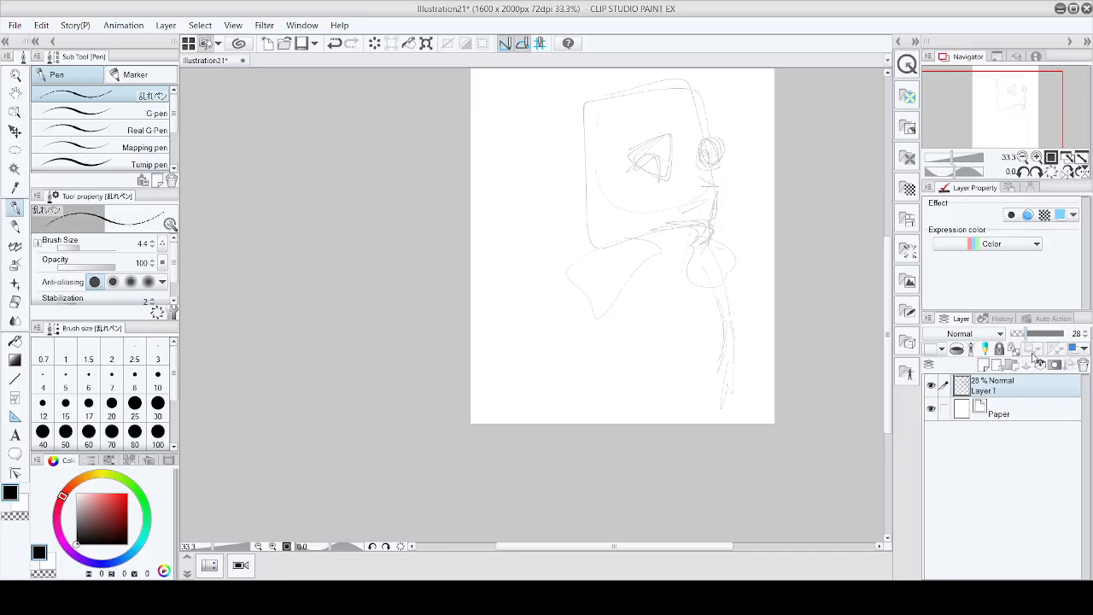
left_click(985, 368)
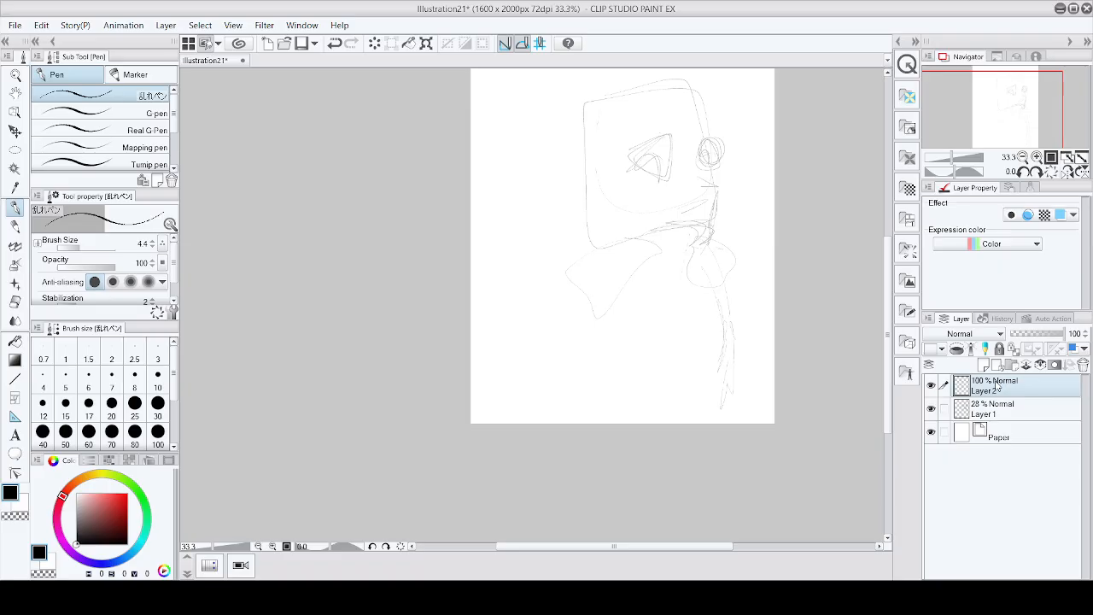
scroll(610, 169, "up", 5)
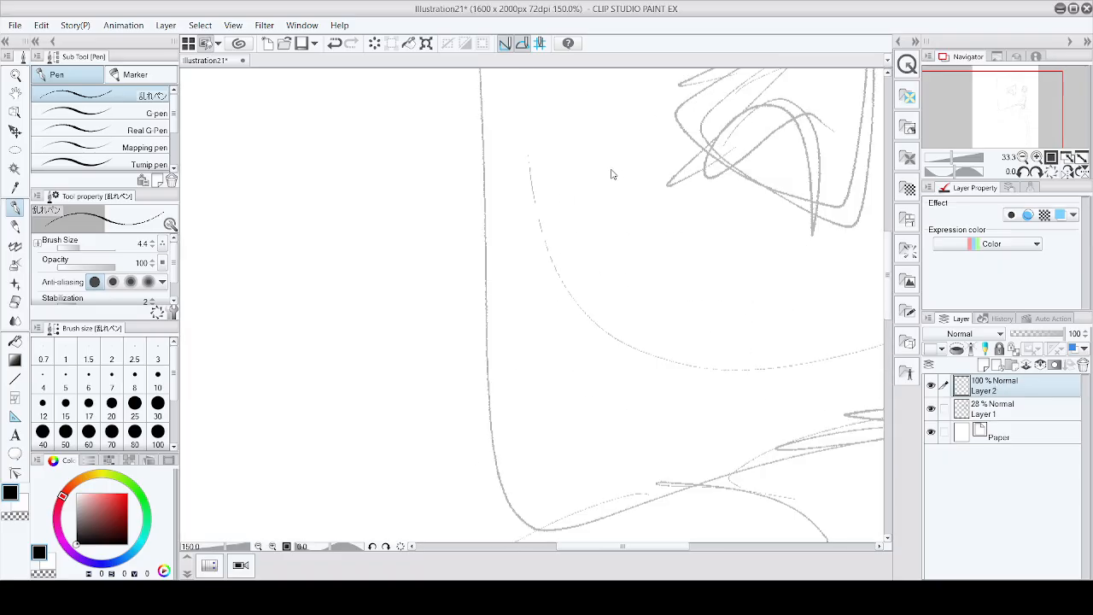
scroll(610, 177, "down", 5)
scroll(609, 176, "up", 2)
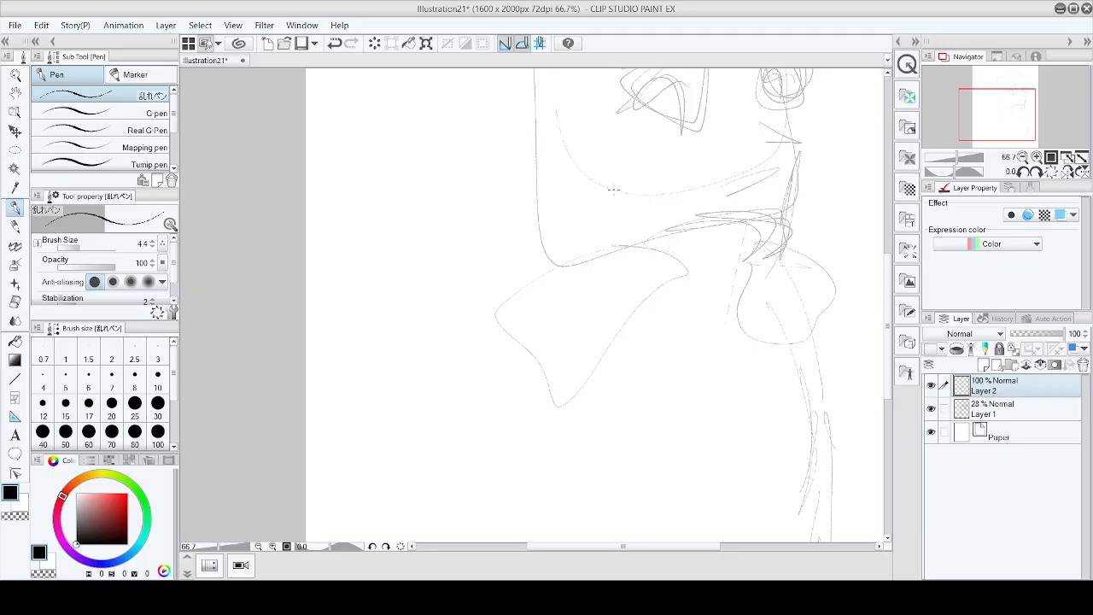
scroll(724, 112, "down", 4)
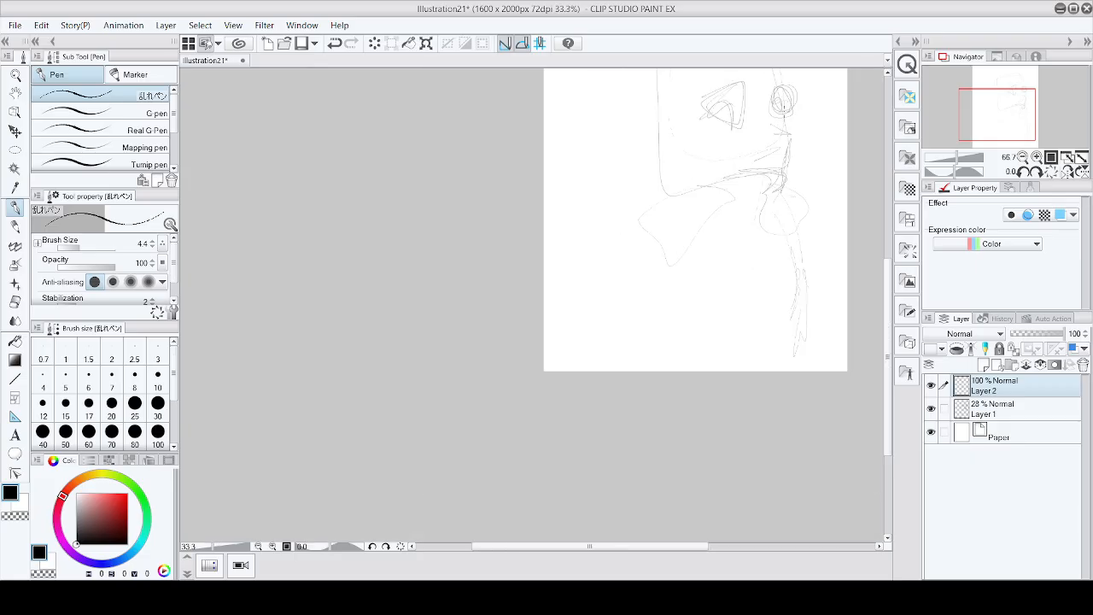
scroll(695, 178, "up", 2)
scroll(696, 178, "up", 1)
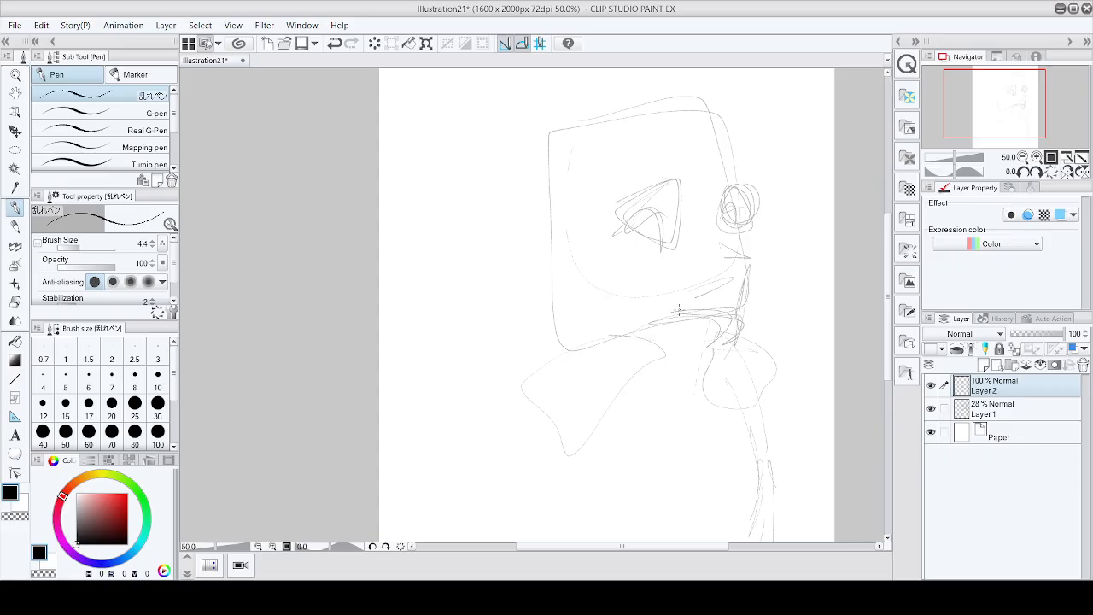
mouse_move(454, 109)
left_mouse_down()
mouse_move(428, 249)
mouse_move(480, 214)
mouse_move(406, 513)
left_mouse_up()
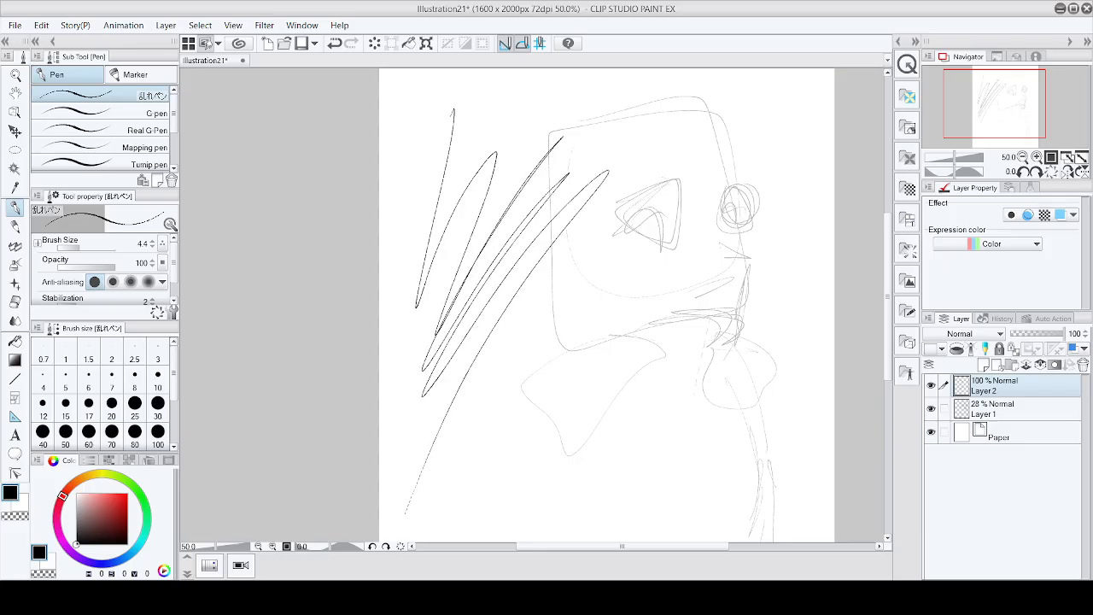
key("ctrl+z")
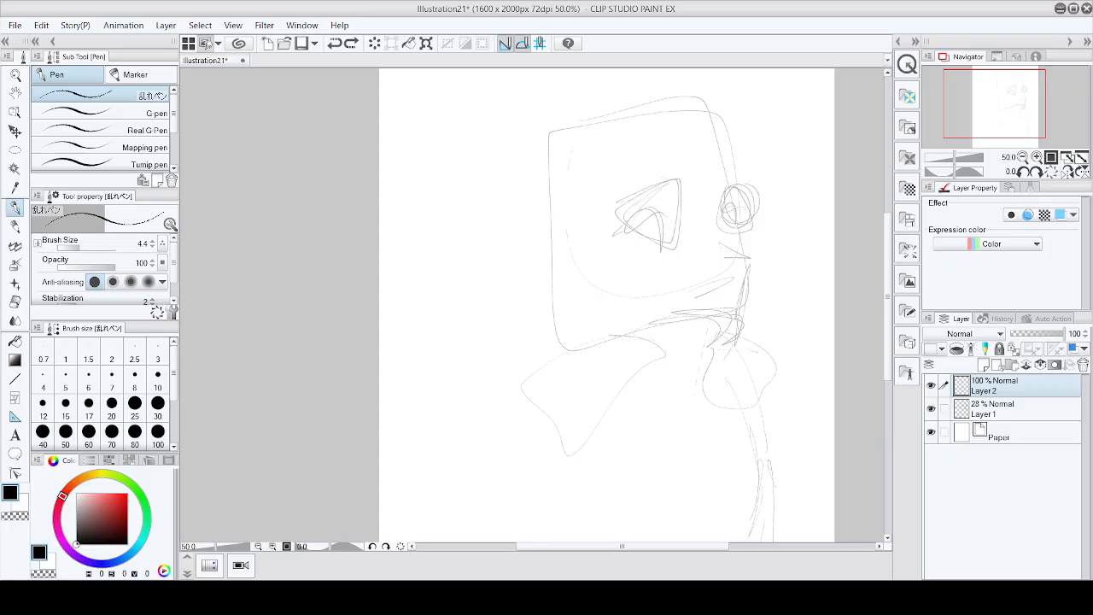
Step: Save the illustration
key("ctrl+s")
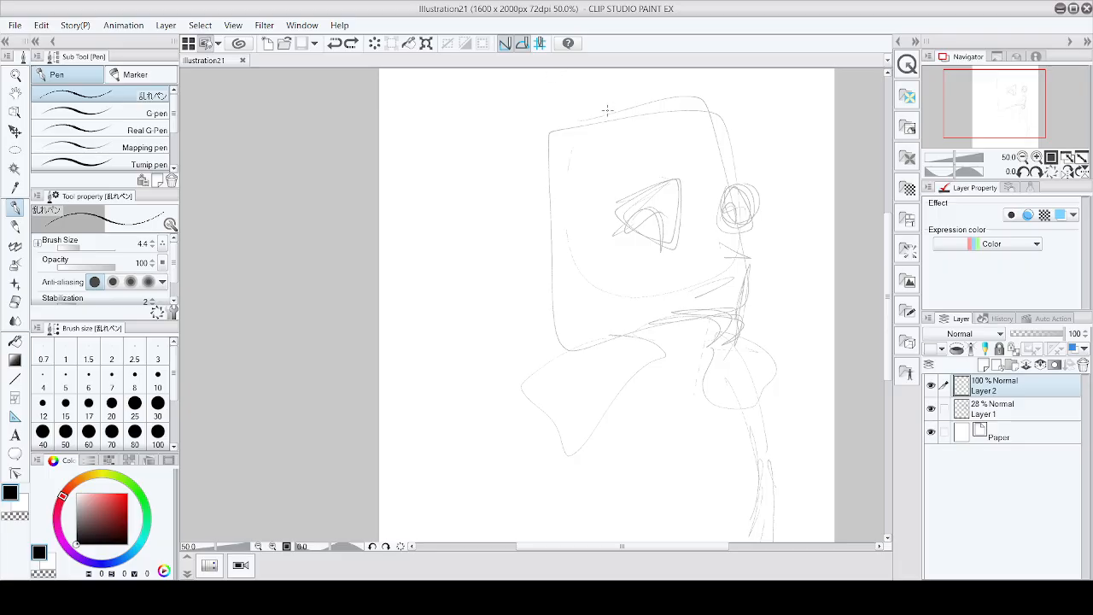
mouse_move(444, 104)
left_mouse_down()
mouse_move(472, 84)
mouse_move(444, 92)
left_mouse_up()
key("ctrl+z")
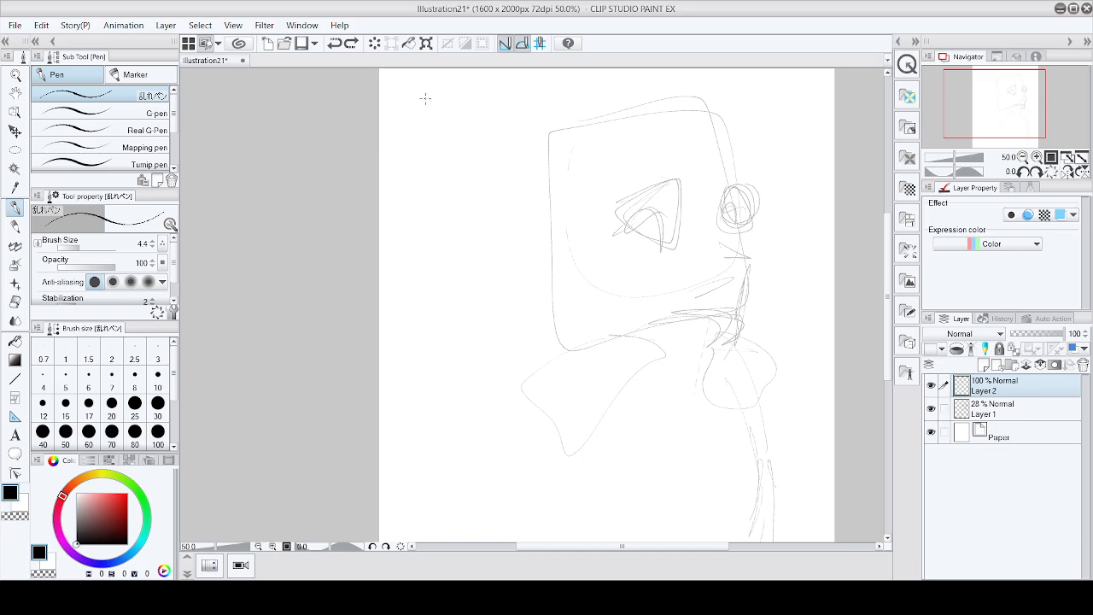
Step: Sketch rows of small rounded practice shapes near the top of the canvas
mouse_move(428, 96)
left_mouse_down()
mouse_move(467, 137)
mouse_move(429, 89)
mouse_move(490, 139)
mouse_move(483, 86)
left_mouse_up()
mouse_move(559, 87)
left_mouse_down()
mouse_move(557, 125)
mouse_move(572, 77)
left_mouse_up()
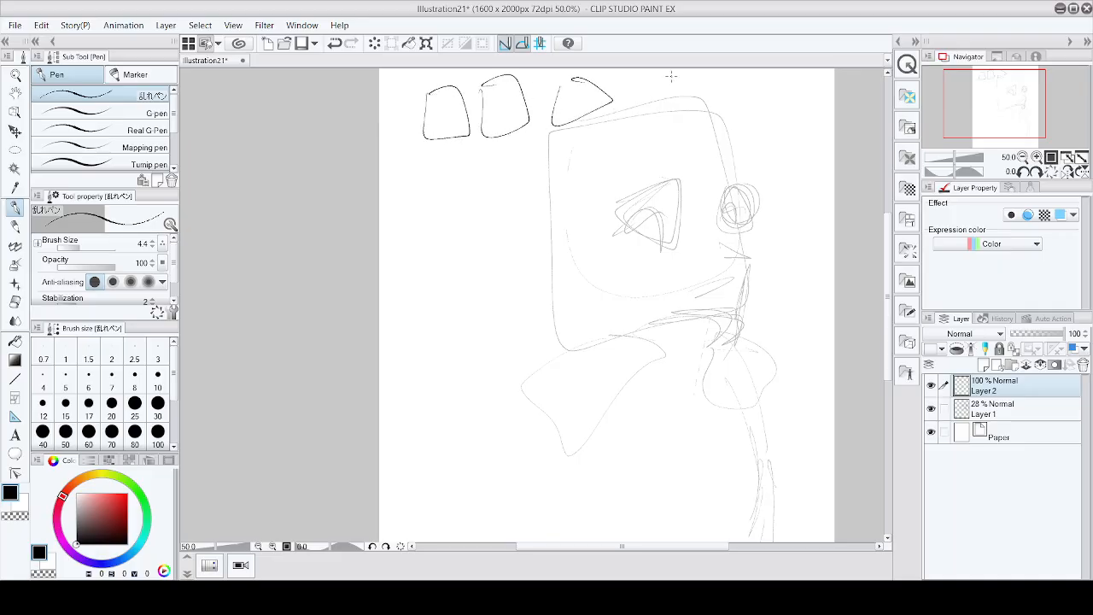
mouse_move(671, 77)
left_mouse_down()
mouse_move(690, 82)
mouse_move(658, 72)
left_mouse_up()
mouse_move(723, 81)
left_mouse_down()
mouse_move(755, 87)
mouse_move(734, 72)
left_mouse_up()
mouse_move(460, 158)
left_mouse_down()
mouse_move(503, 178)
mouse_move(524, 150)
left_mouse_up()
left_click_drag(598, 142, 603, 141)
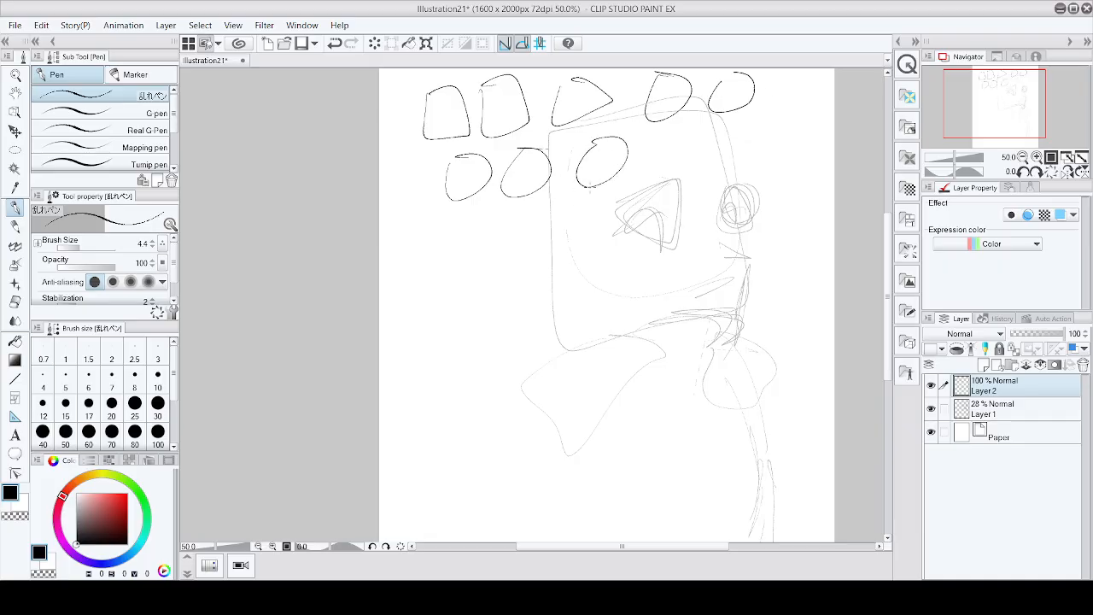
mouse_move(451, 140)
left_mouse_down()
mouse_move(469, 137)
mouse_move(466, 148)
left_mouse_up()
left_click_drag(499, 139, 507, 144)
left_click_drag(593, 189, 586, 205)
left_click_drag(506, 202, 523, 211)
left_click_drag(456, 208, 464, 218)
mouse_move(731, 114)
left_mouse_down()
mouse_move(740, 128)
mouse_move(656, 143)
left_mouse_up()
mouse_move(425, 343)
left_mouse_down()
mouse_move(528, 330)
mouse_move(504, 365)
left_mouse_up()
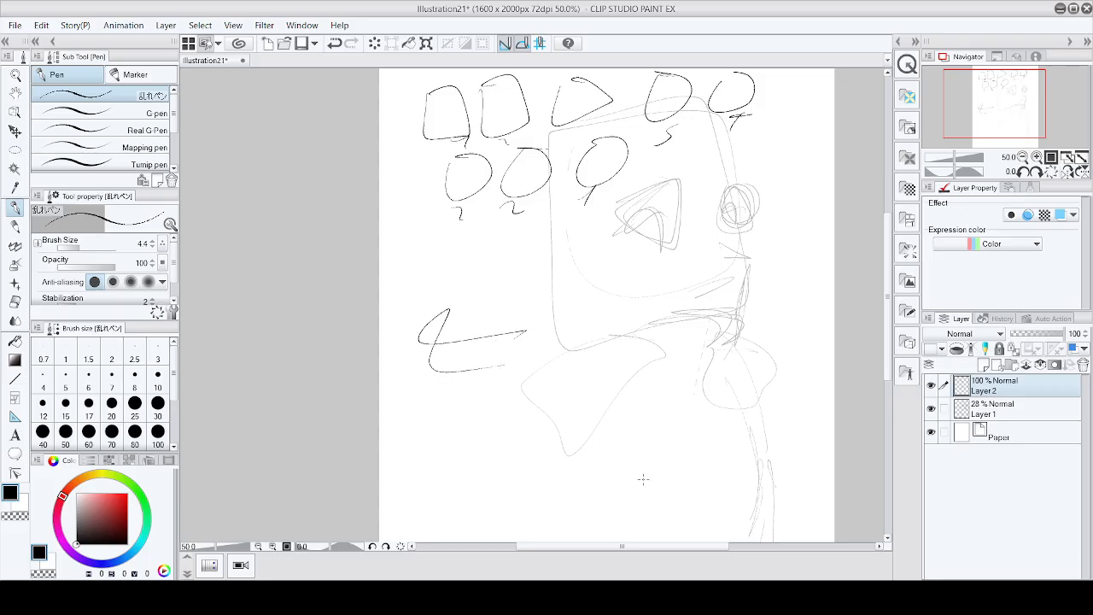
Step: Undo all the practice shapes and save the illustration
key("ctrl+z")
key("ctrl+z")
key("ctrl+z")
key("ctrl+z")
key("ctrl+z")
key("ctrl+z")
key("ctrl+z")
key("ctrl+z")
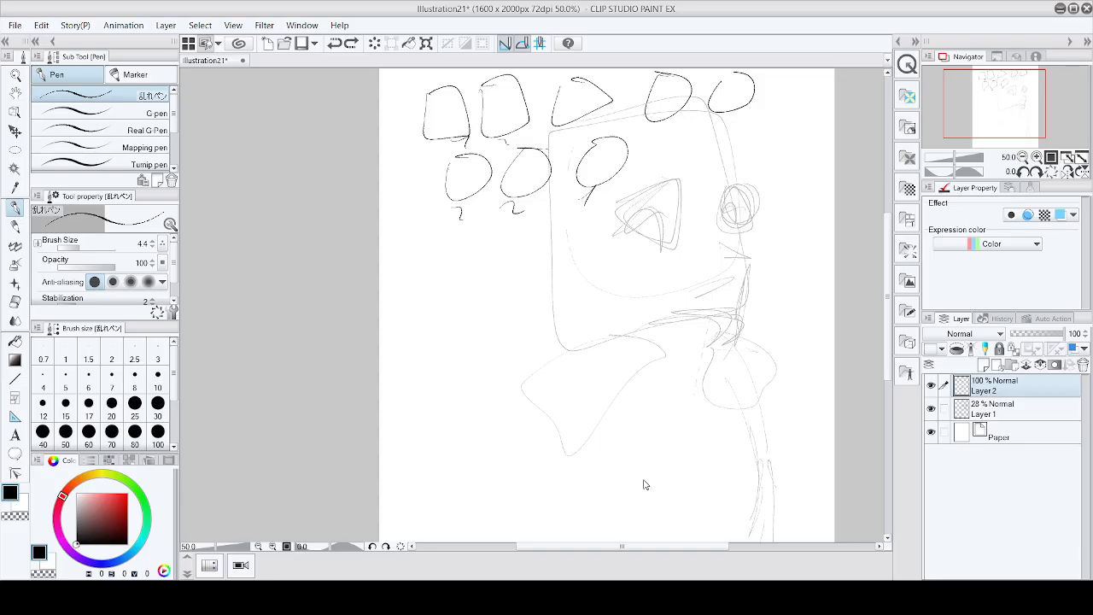
key("ctrl+z")
key("ctrl+z")
key("ctrl+z")
key("ctrl+z")
key("ctrl+z")
key("ctrl+z")
key("ctrl+z")
key("ctrl+z")
key("ctrl+z")
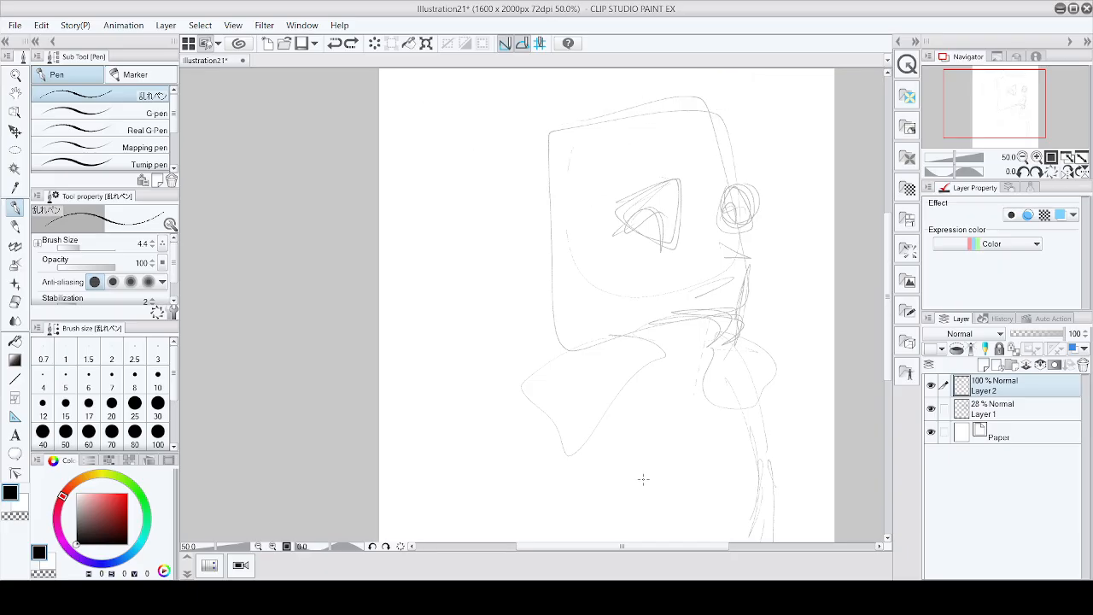
key("ctrl+s")
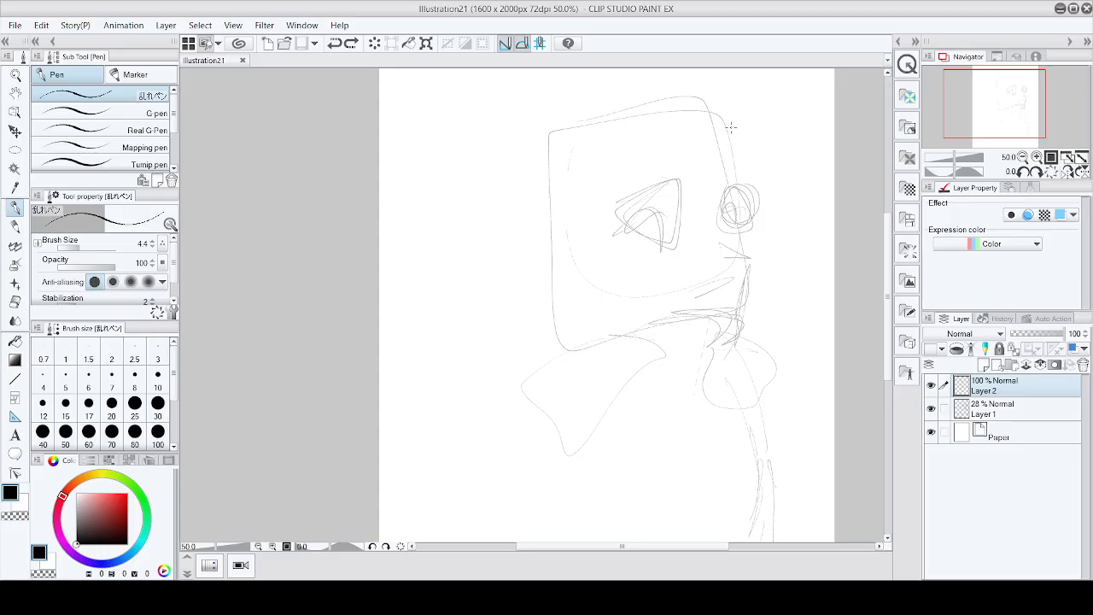
Step: Draw a rounded head outline over the faded rough sketch
mouse_move(741, 161)
left_mouse_down()
mouse_move(696, 128)
mouse_move(615, 149)
mouse_move(598, 160)
mouse_move(585, 207)
left_mouse_up()
mouse_move(612, 153)
left_mouse_down()
mouse_move(579, 281)
mouse_move(692, 316)
left_mouse_up()
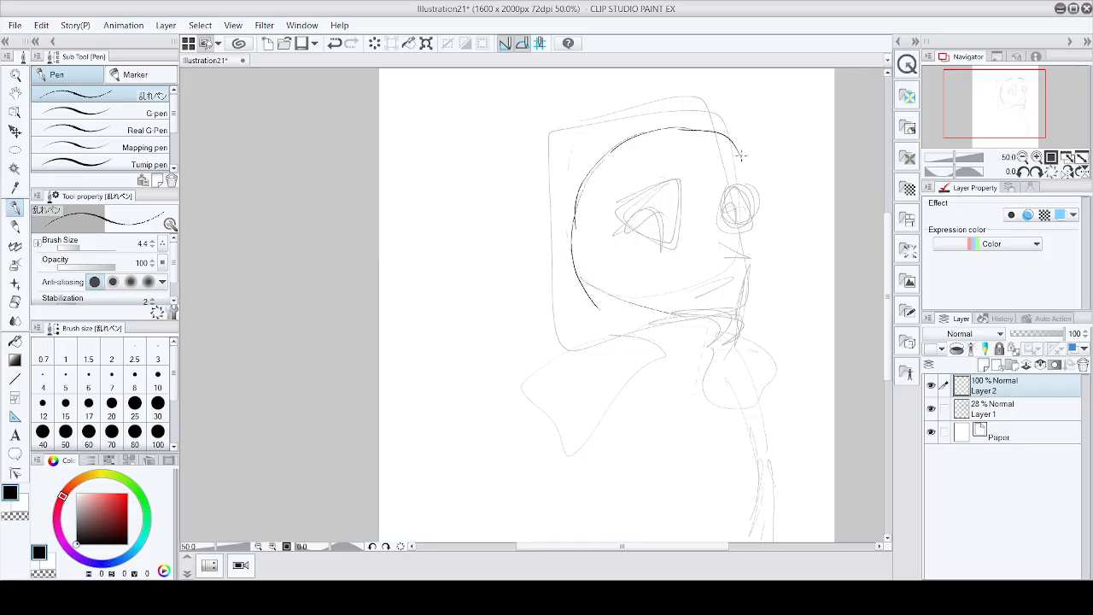
mouse_move(733, 149)
left_mouse_down()
mouse_move(762, 272)
mouse_move(756, 304)
mouse_move(731, 323)
mouse_move(589, 289)
mouse_move(731, 318)
mouse_move(603, 292)
mouse_move(699, 323)
mouse_move(756, 240)
mouse_move(736, 152)
mouse_move(752, 190)
mouse_move(750, 251)
mouse_move(738, 151)
mouse_move(666, 133)
left_mouse_up()
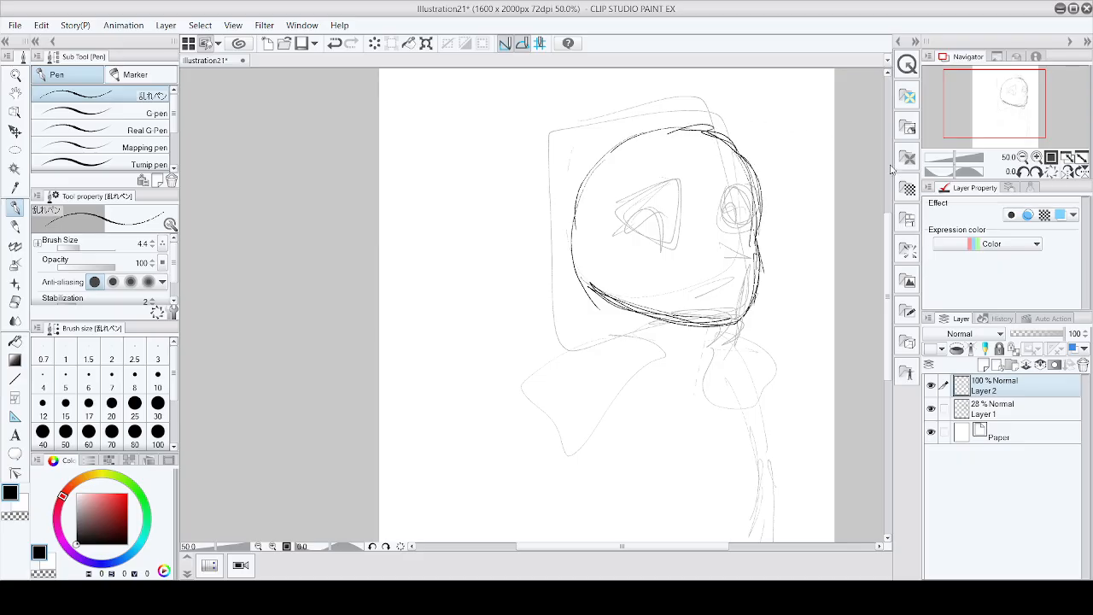
Step: Hide the rough sketch layer, Layer 1
left_click(931, 409)
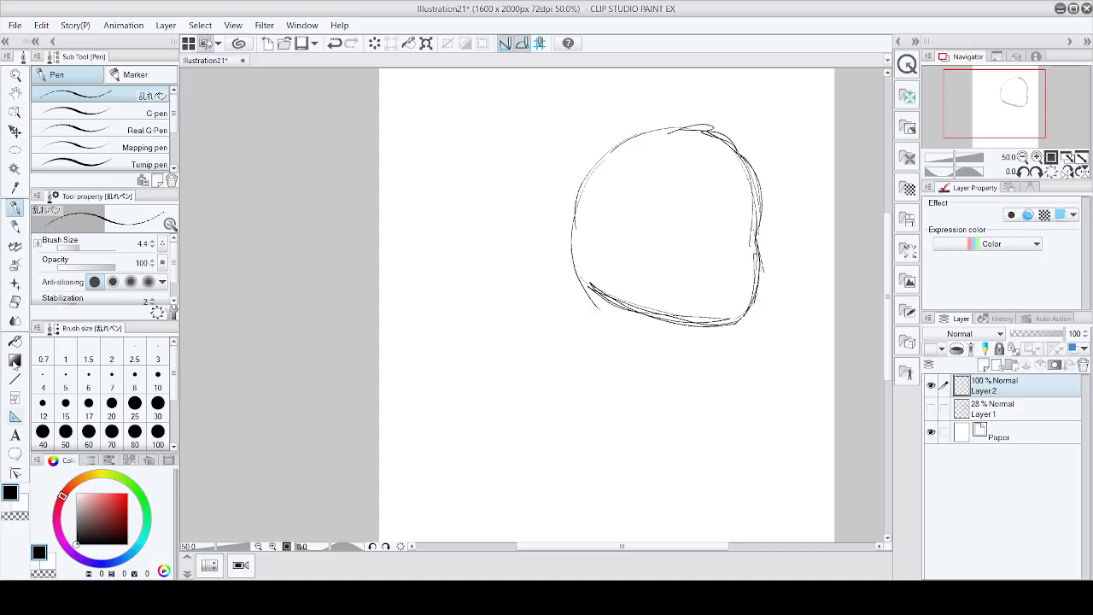
mouse_move(409, 225)
left_mouse_down()
mouse_move(438, 289)
mouse_move(466, 244)
mouse_move(450, 217)
left_mouse_up()
mouse_move(459, 296)
left_mouse_down()
mouse_move(463, 335)
mouse_move(507, 356)
mouse_move(527, 386)
mouse_move(509, 290)
mouse_move(474, 252)
left_mouse_up()
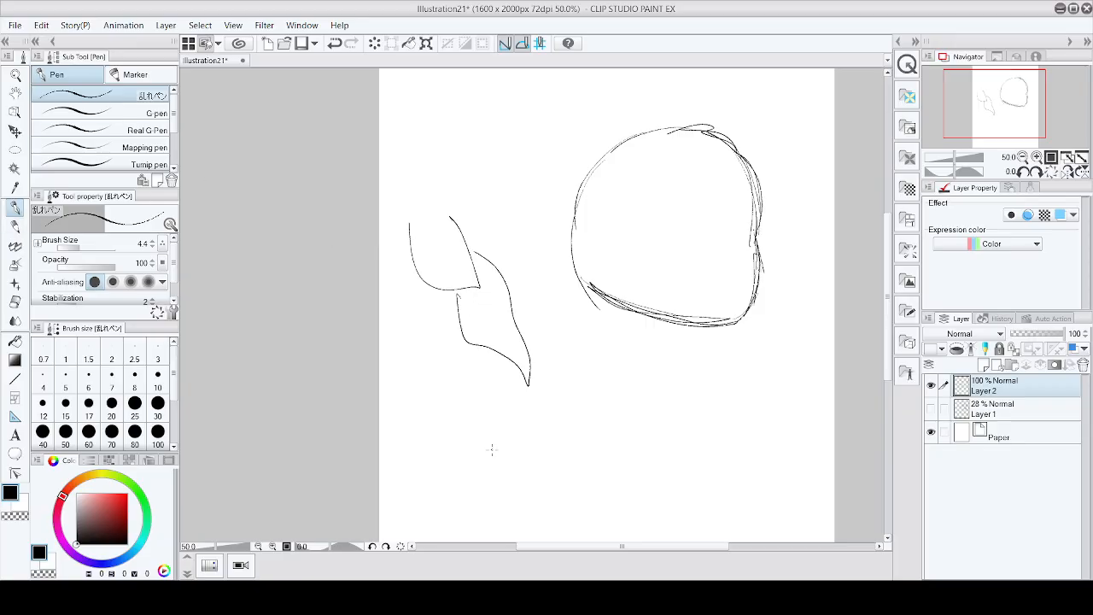
key("ctrl+z")
key("ctrl+z")
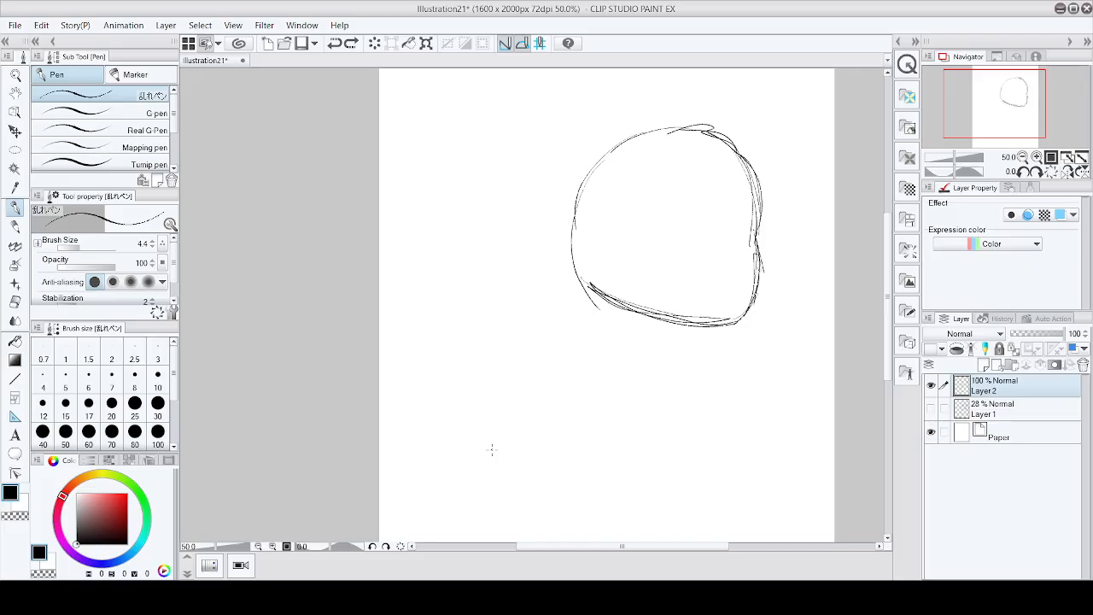
Step: Undo the rounded head outline strokes
scroll(492, 451, "down", 4)
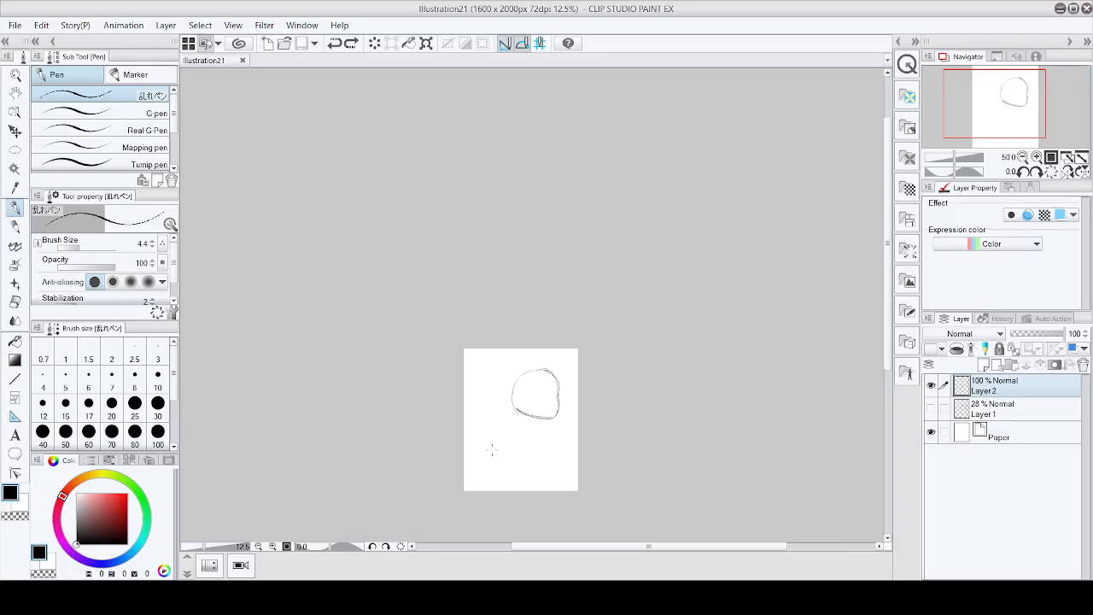
scroll(569, 325, "up", 3)
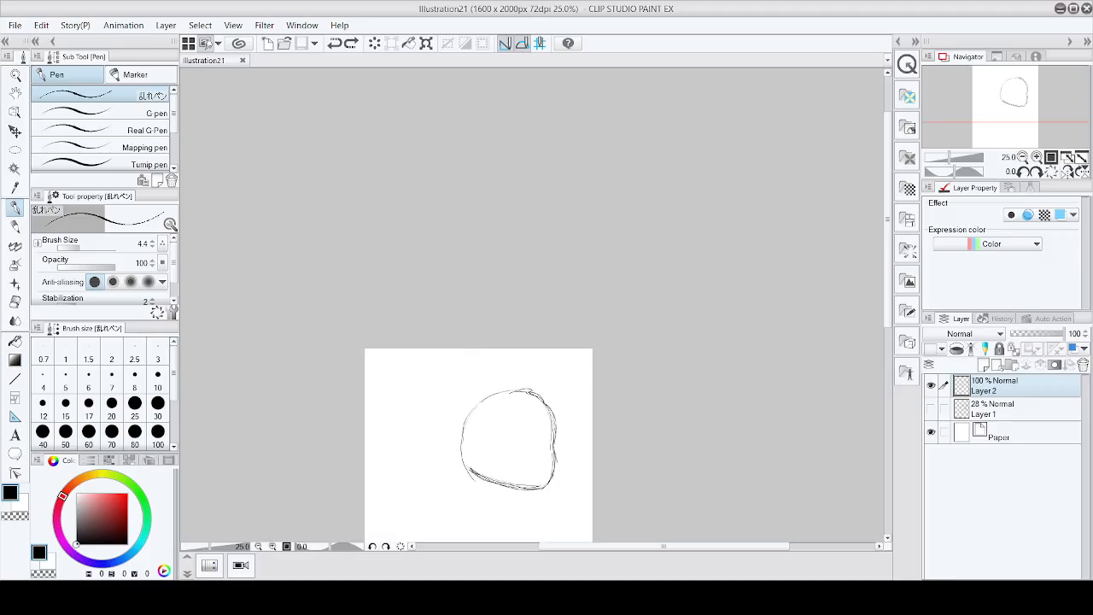
scroll(535, 500, "up", 3)
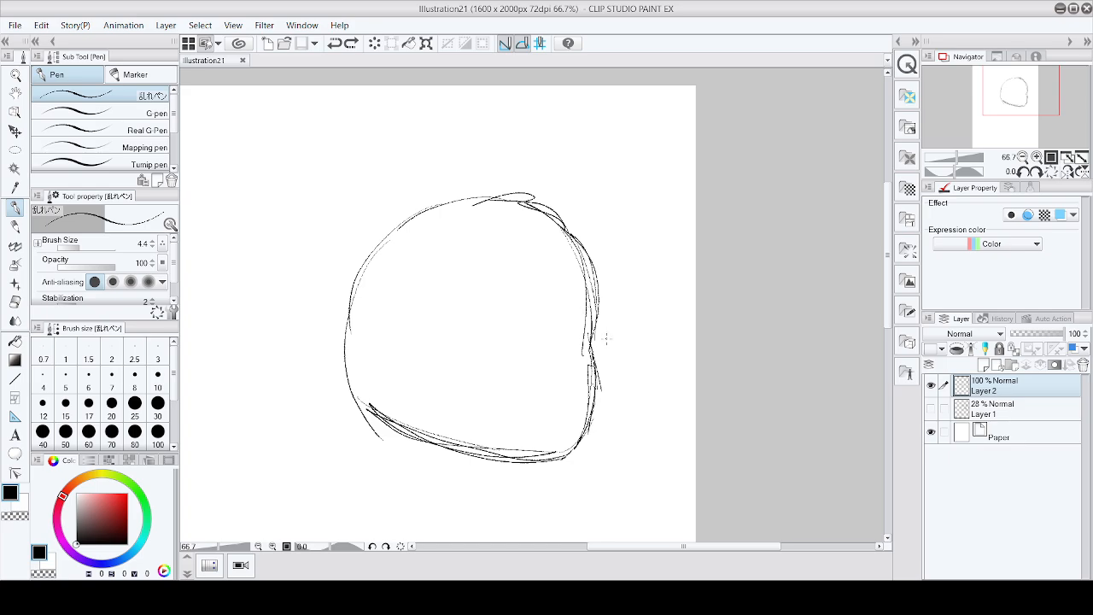
key("ctrl+z")
key("ctrl+z")
key("ctrl+z")
key("ctrl+z")
key("ctrl+z")
key("ctrl+z")
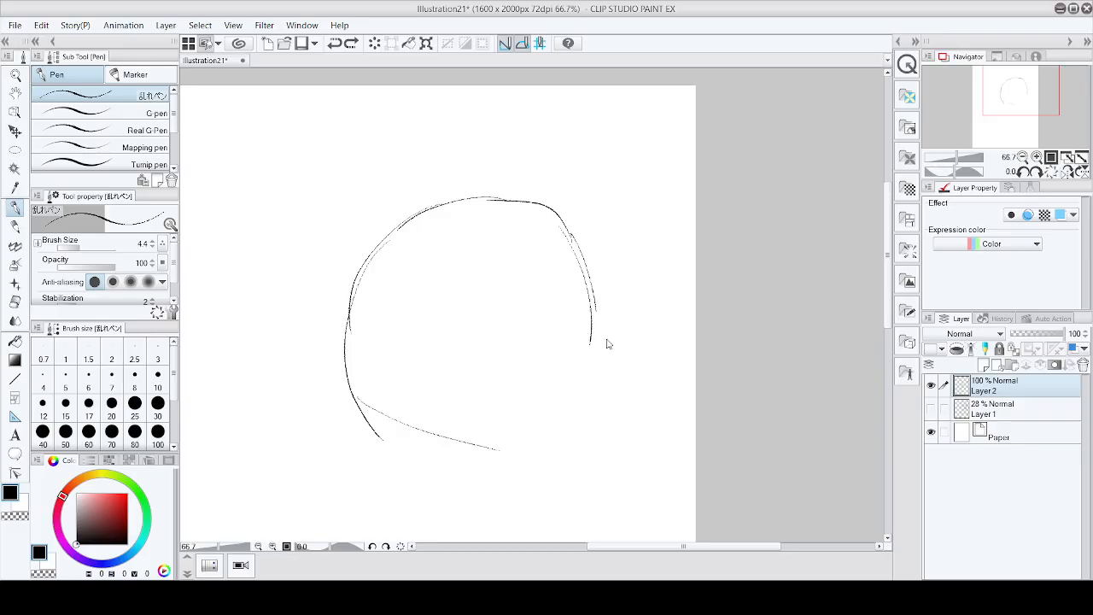
key("ctrl+z")
key("ctrl+z")
key("ctrl+z")
key("ctrl+z")
key("ctrl+z")
key("ctrl+z")
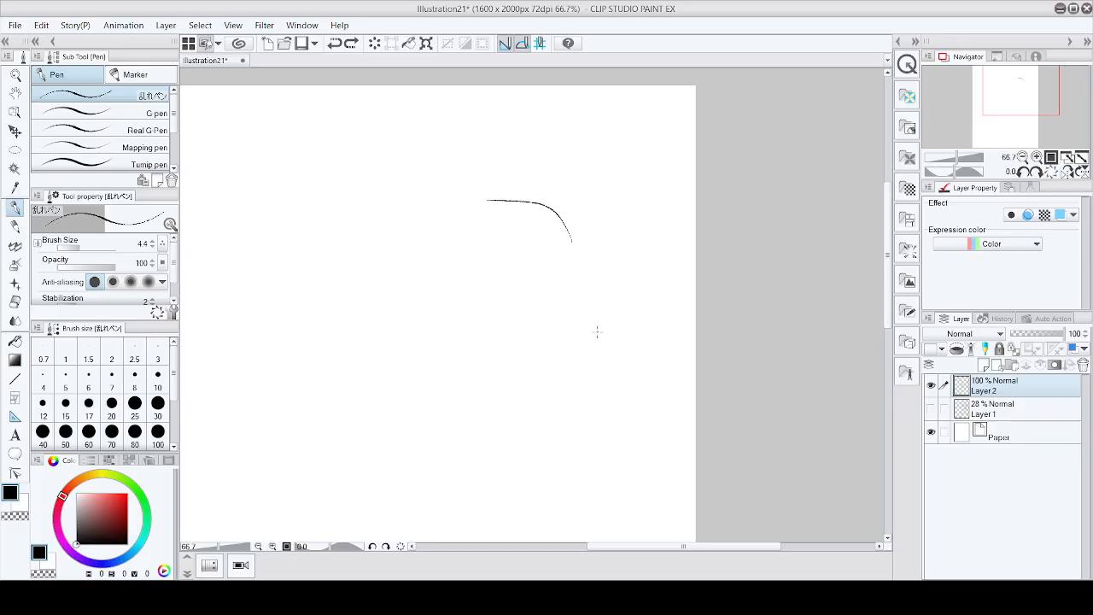
key("ctrl+z")
Step: Redraw the head as a back view with ear, jaw and neck contour strokes
mouse_move(442, 391)
left_mouse_down()
mouse_move(523, 381)
mouse_move(557, 393)
mouse_move(528, 386)
mouse_move(534, 420)
mouse_move(522, 387)
mouse_move(440, 393)
mouse_move(502, 379)
left_mouse_up()
left_click_drag(574, 276, 565, 374)
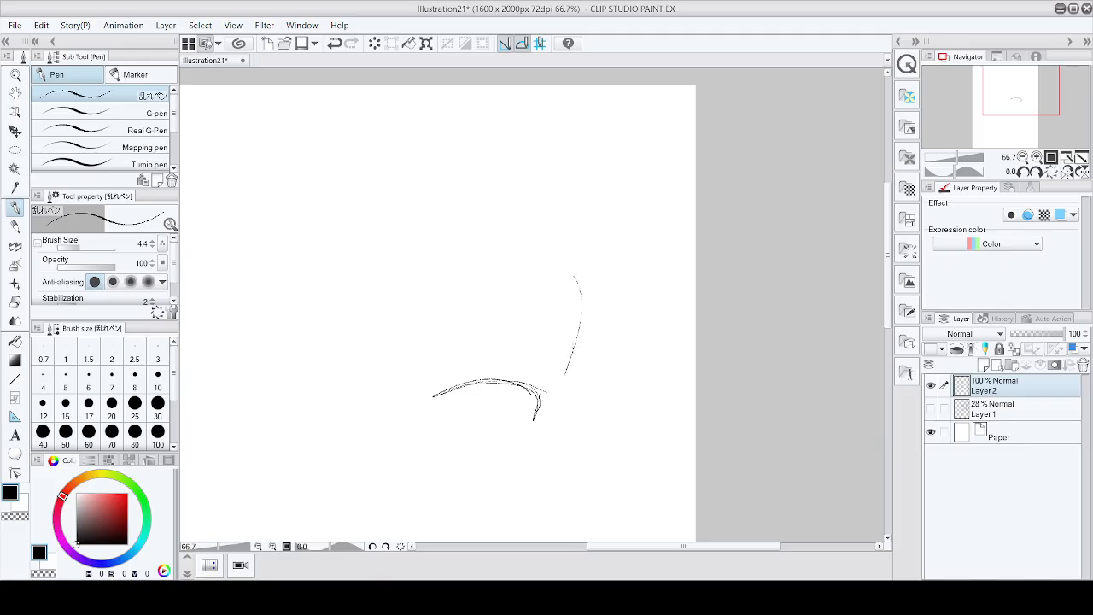
mouse_move(577, 296)
left_mouse_down()
mouse_move(537, 425)
mouse_move(574, 369)
mouse_move(538, 423)
left_mouse_up()
left_click_drag(588, 279, 571, 311)
mouse_move(589, 256)
left_mouse_down()
mouse_move(541, 202)
mouse_move(498, 188)
mouse_move(449, 195)
mouse_move(404, 229)
mouse_move(378, 330)
left_mouse_up()
mouse_move(395, 279)
left_mouse_down()
mouse_move(391, 350)
mouse_move(420, 387)
left_mouse_up()
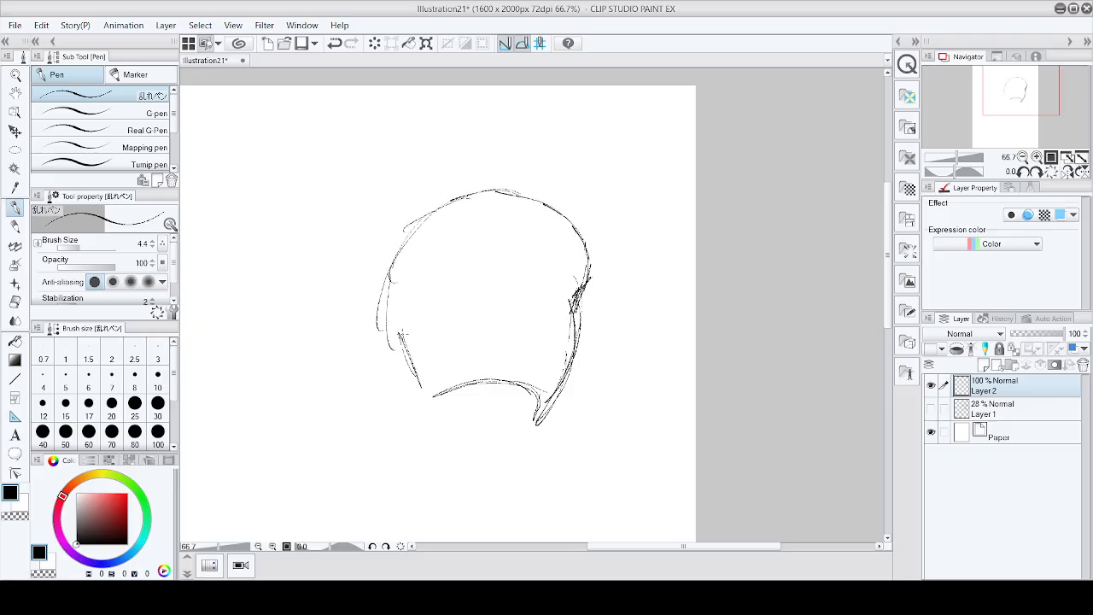
left_click_drag(402, 335, 430, 393)
left_click_drag(413, 353, 449, 412)
mouse_move(400, 289)
left_mouse_down()
mouse_move(401, 344)
mouse_move(386, 340)
mouse_move(401, 346)
mouse_move(397, 358)
left_mouse_up()
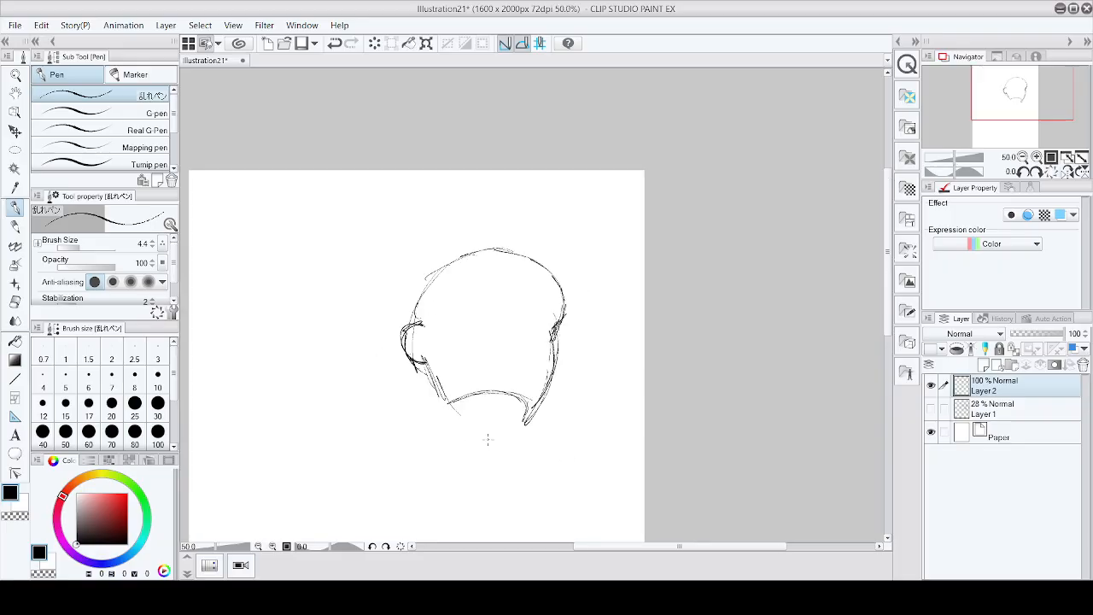
Step: Extend the right side of the neck downward with two strokes
scroll(474, 421, "up", 3)
mouse_move(610, 362)
left_mouse_down()
mouse_move(584, 410)
mouse_move(577, 478)
left_mouse_up()
left_click_drag(584, 416, 577, 490)
scroll(604, 457, "down", 3)
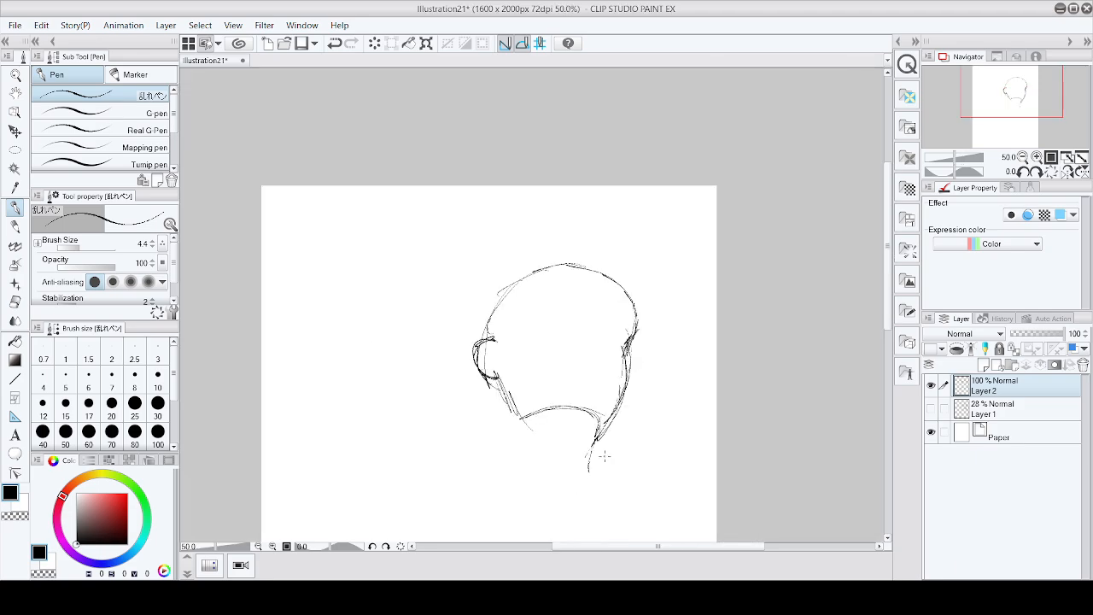
scroll(589, 478, "down", 1)
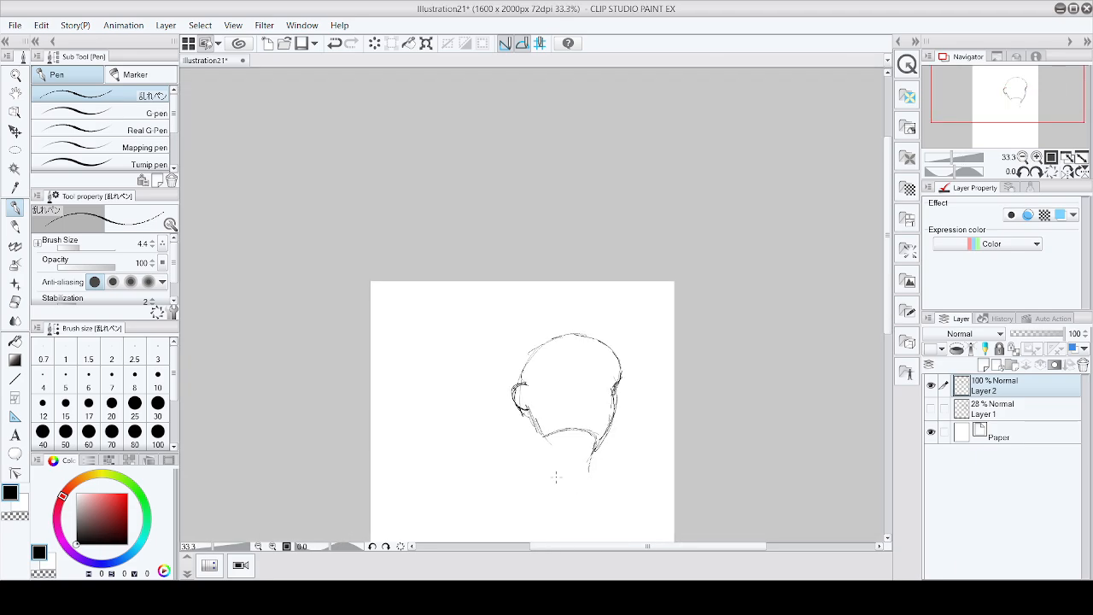
scroll(556, 479, "up", 3)
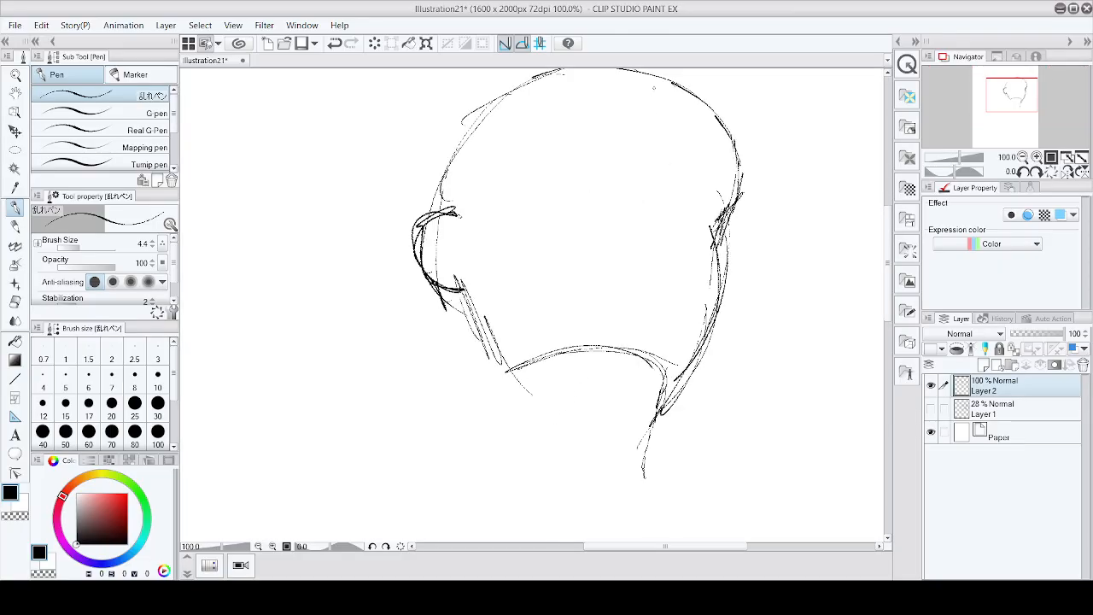
Step: Draw a curved centre line down the back of the head and reinforce its right contour
left_click_drag(656, 135, 621, 378)
mouse_move(724, 140)
left_mouse_down()
mouse_move(710, 248)
mouse_move(728, 198)
mouse_move(728, 262)
left_mouse_up()
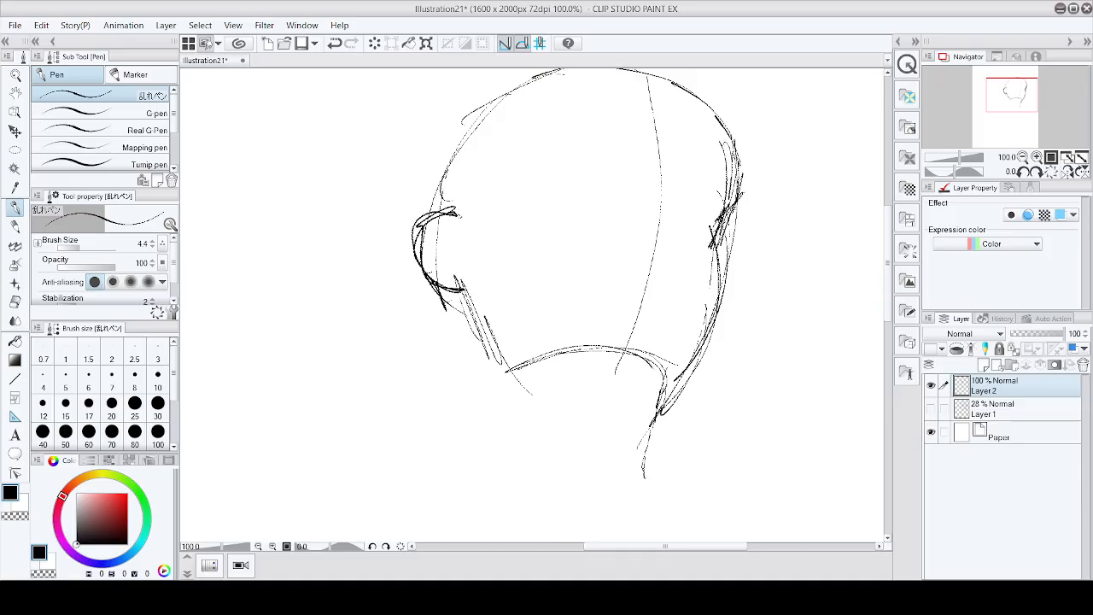
mouse_move(735, 186)
left_mouse_down()
mouse_move(726, 265)
mouse_move(729, 236)
left_mouse_up()
left_click_drag(735, 205, 719, 258)
mouse_move(718, 304)
left_mouse_down()
mouse_move(680, 388)
mouse_move(710, 228)
mouse_move(743, 127)
left_mouse_up()
scroll(803, 202, "down", 3)
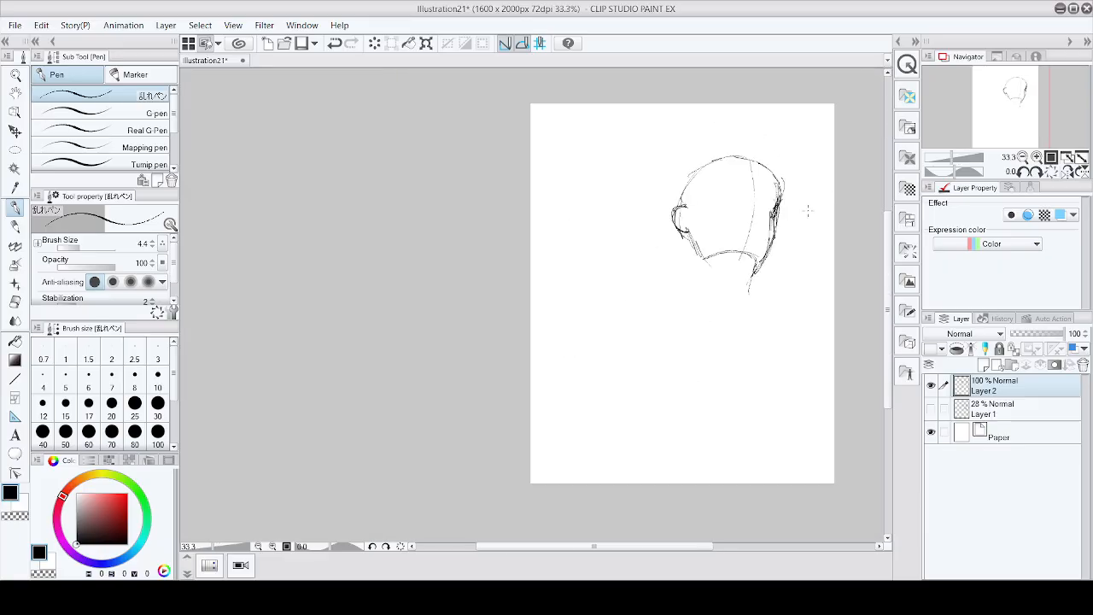
scroll(796, 168, "up", 2)
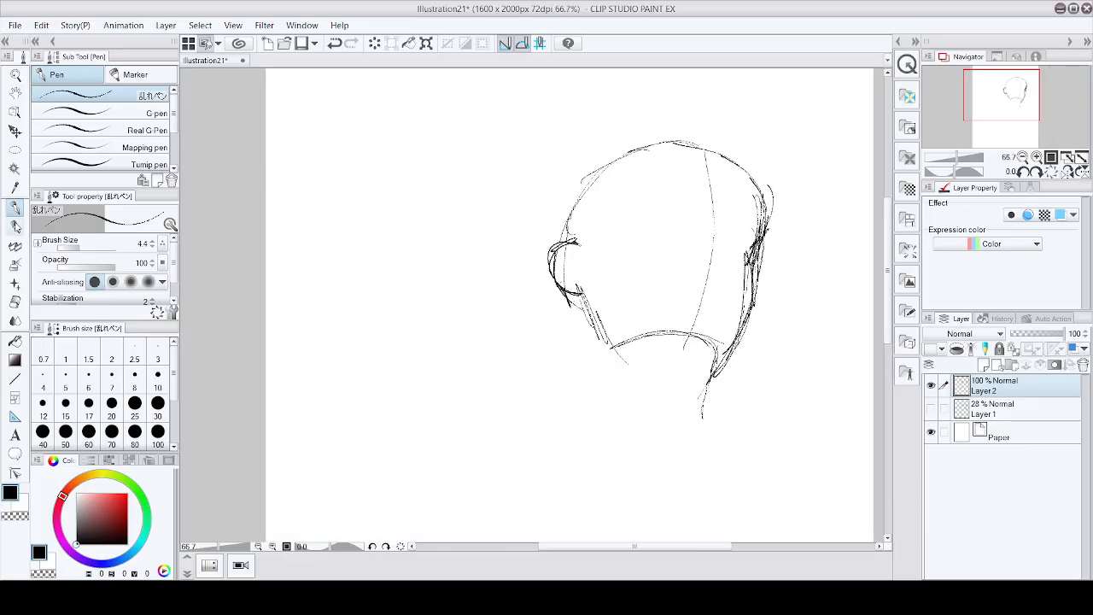
Step: Erase stray strokes along the right side of the head and the lower extension of the neck line
left_click(15, 225)
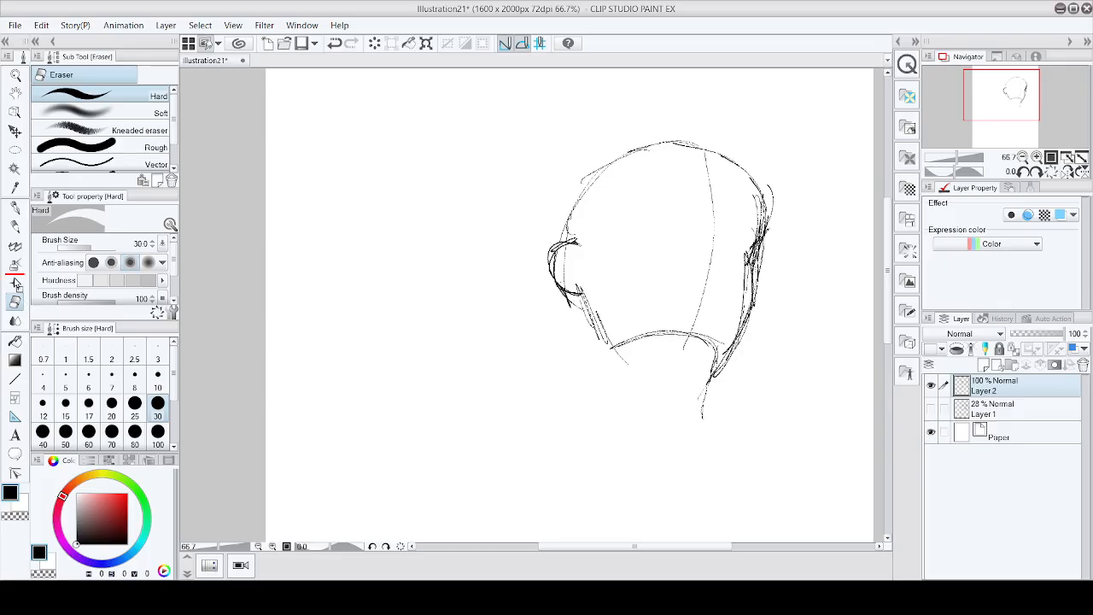
left_click(14, 220)
mouse_move(754, 264)
left_mouse_down()
mouse_move(746, 282)
mouse_move(753, 249)
left_mouse_up()
left_click_drag(756, 198, 755, 263)
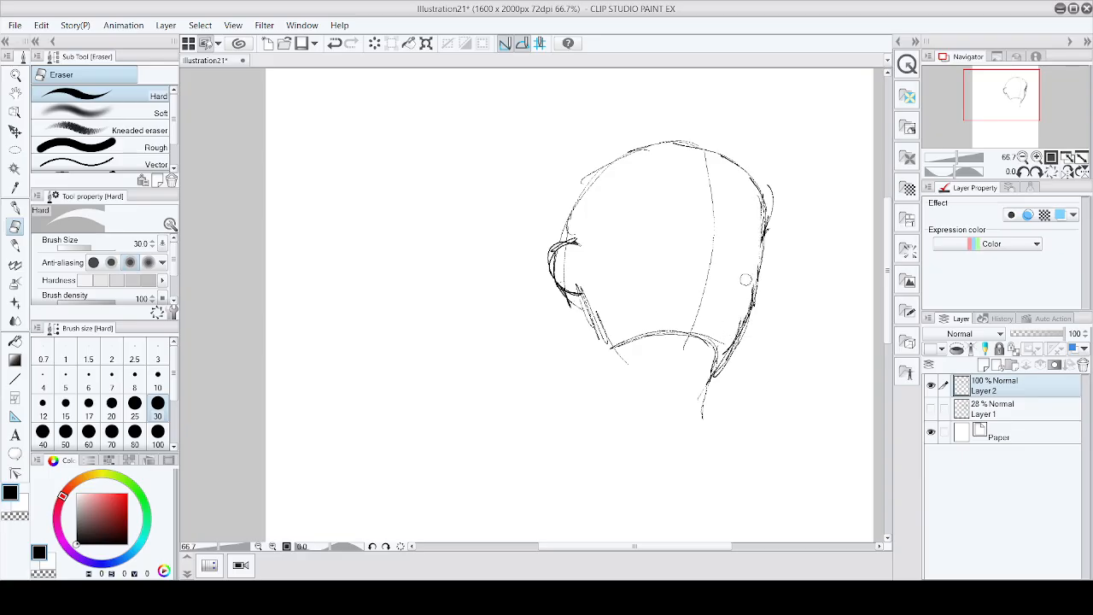
scroll(752, 224, "down", 3)
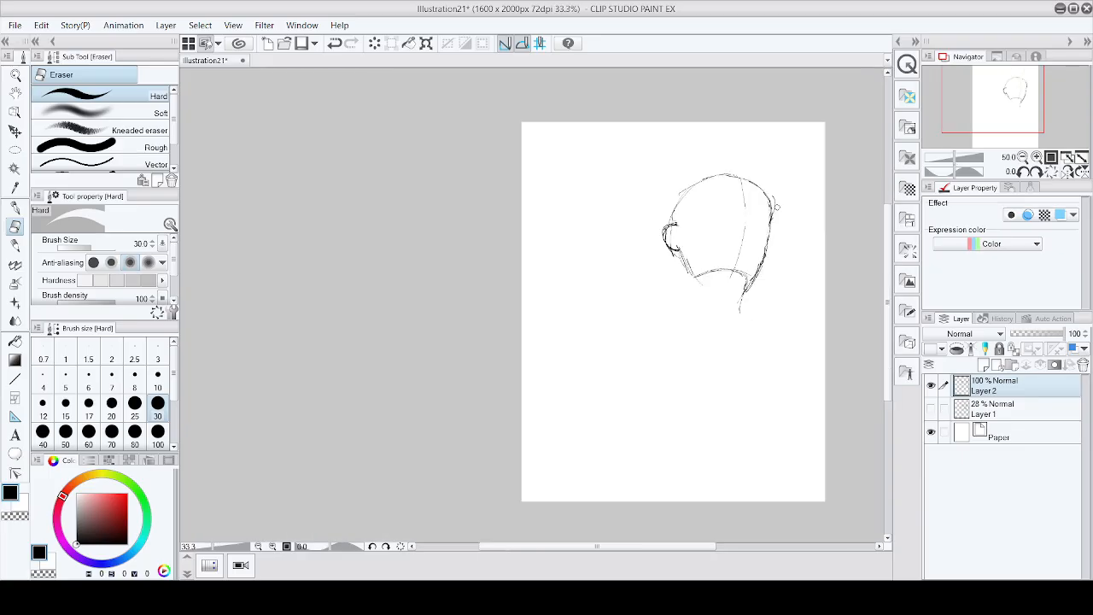
scroll(760, 229, "up", 4)
left_click_drag(764, 232, 762, 205)
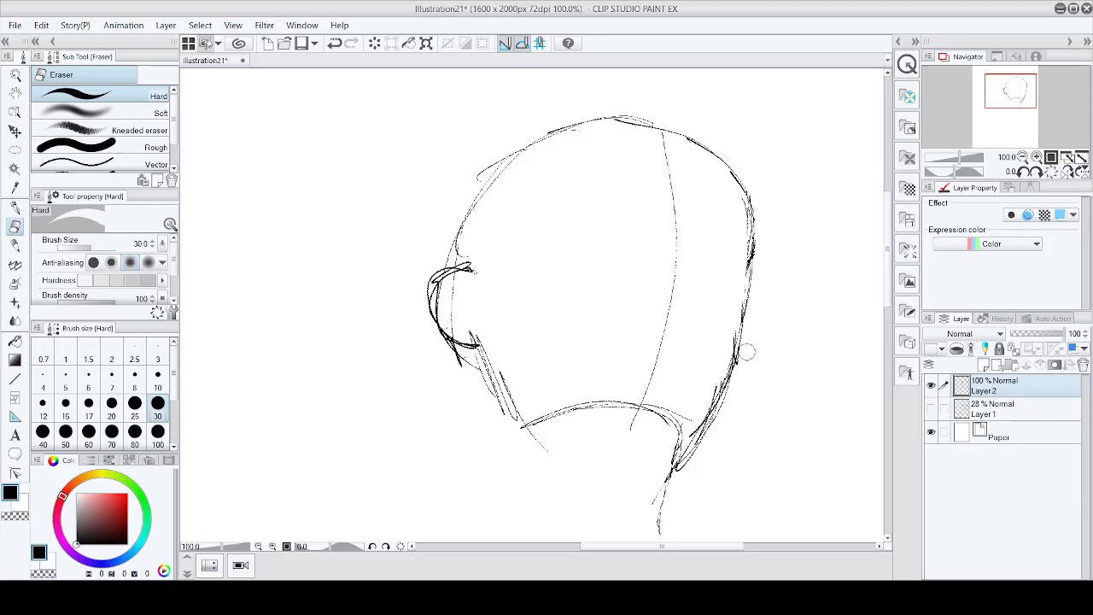
mouse_move(674, 471)
left_mouse_down()
mouse_move(641, 524)
mouse_move(673, 475)
left_mouse_up()
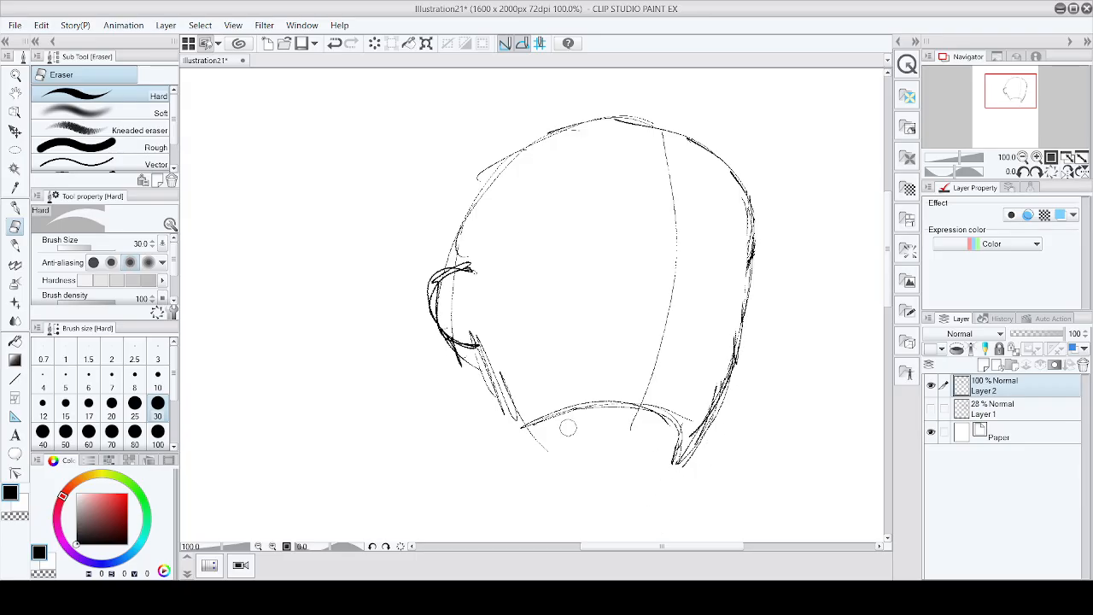
Step: Reorder the tool palette, moving the pen and eraser tools to the top
left_click(15, 208)
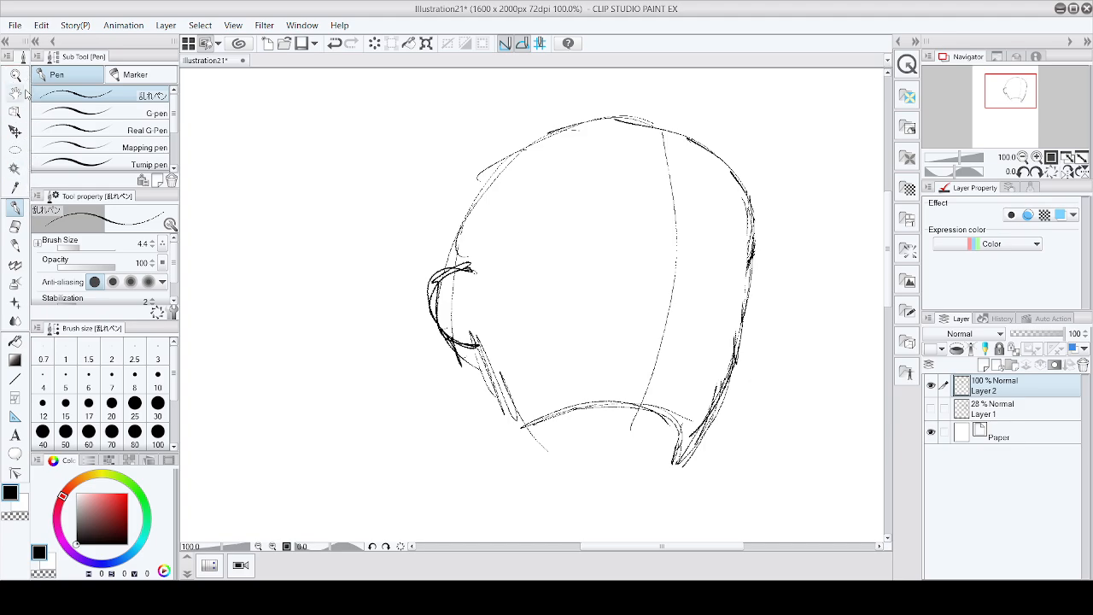
left_click_drag(22, 210, 22, 72)
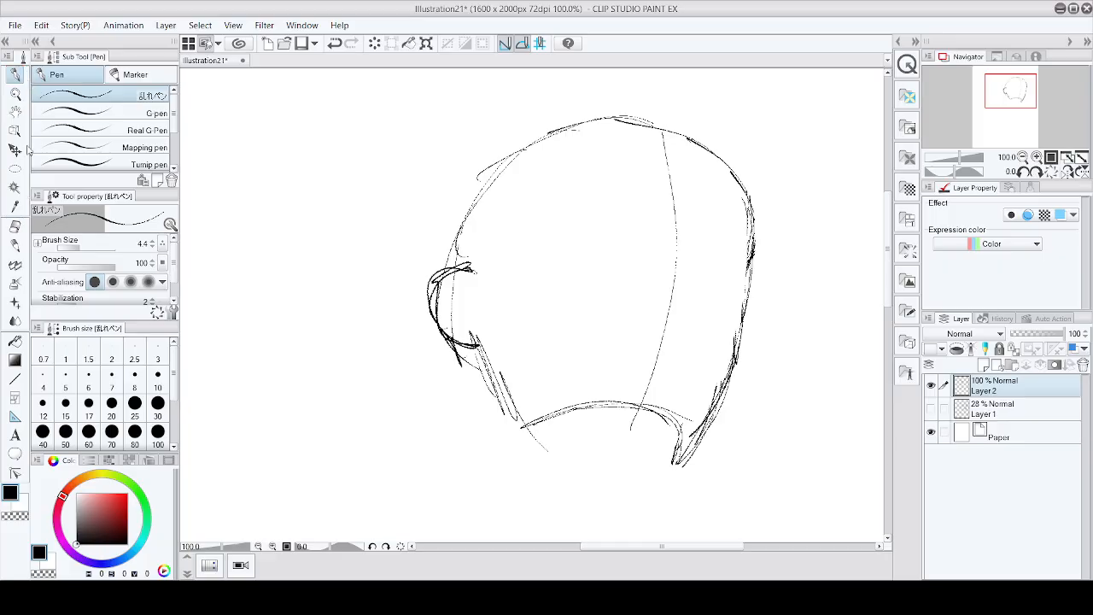
left_click_drag(14, 227, 14, 92)
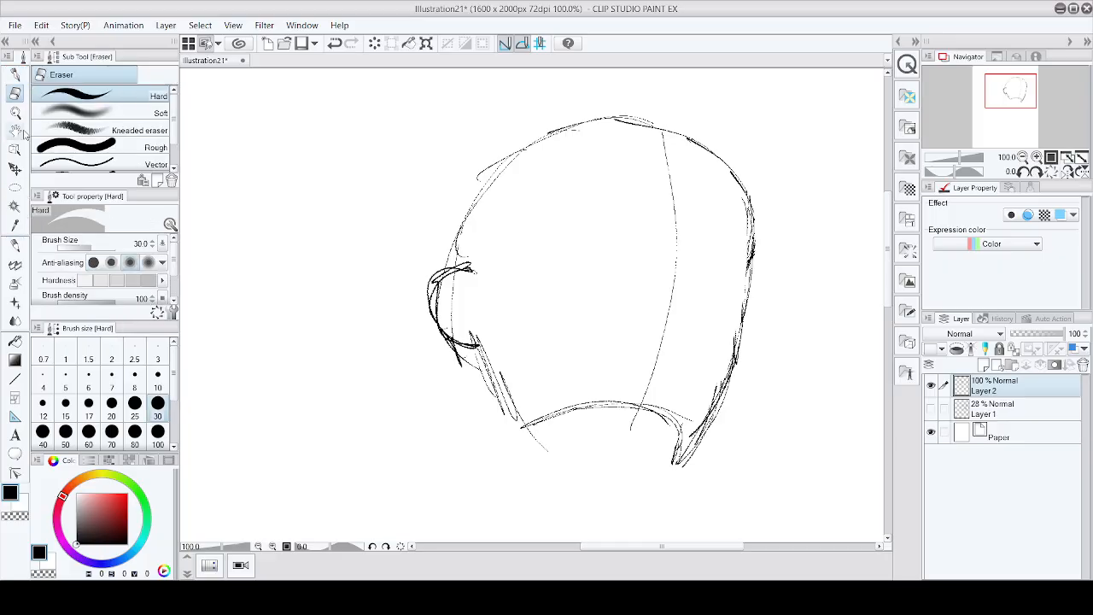
left_click_drag(15, 252, 17, 113)
left_click_drag(14, 265, 19, 132)
mouse_move(15, 301)
left_mouse_down()
mouse_move(19, 149)
mouse_move(17, 331)
left_mouse_up()
left_click(15, 244)
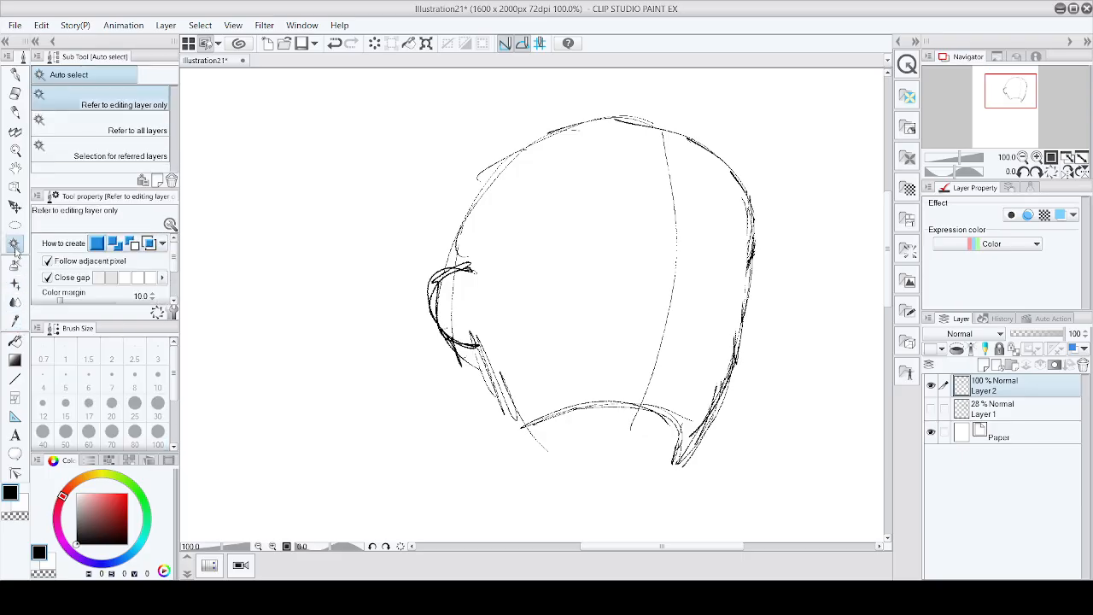
Step: Continue rearranging the tool palette, moving the fill tool higher, and reselect the pen
left_click_drag(15, 248, 16, 306)
left_click_drag(14, 223, 23, 272)
left_click_drag(16, 188, 22, 236)
left_click(15, 150)
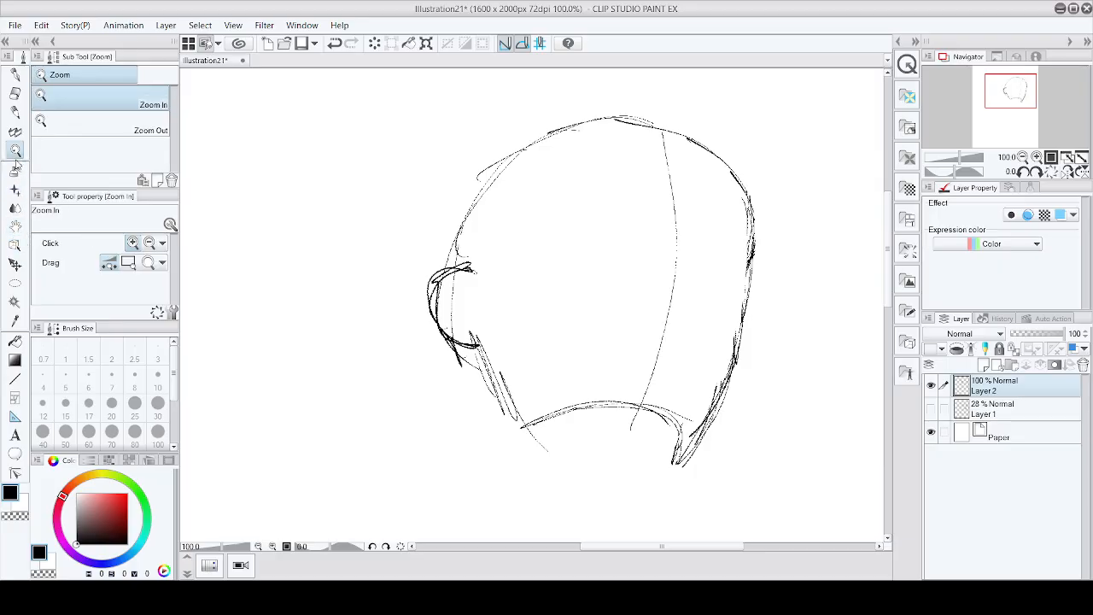
left_click_drag(16, 162, 17, 225)
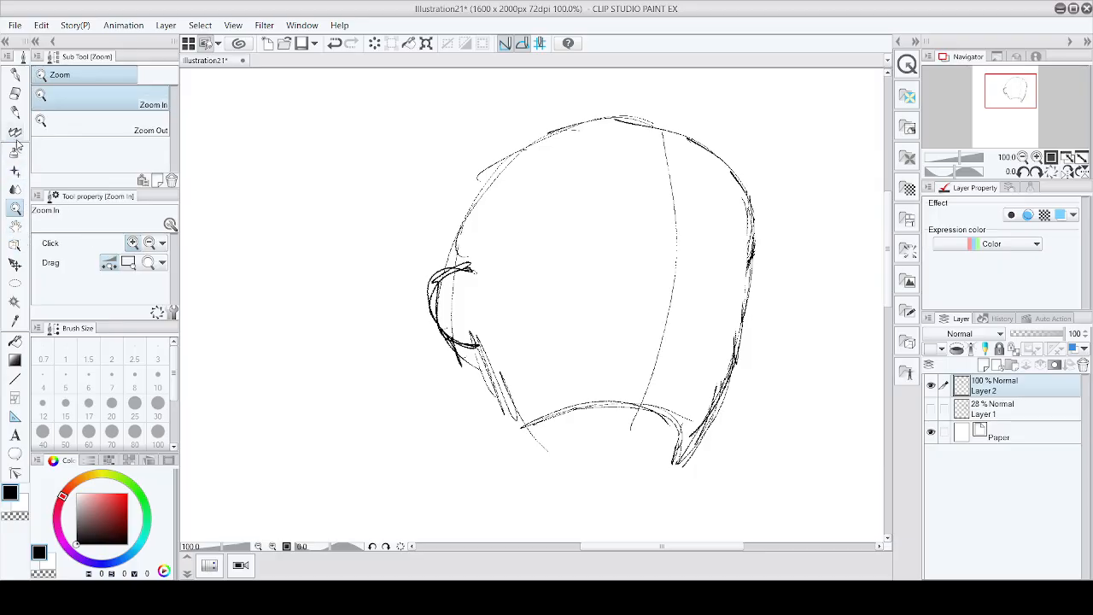
mouse_move(15, 154)
left_mouse_down()
mouse_move(16, 133)
mouse_move(17, 148)
left_mouse_up()
left_click(14, 170)
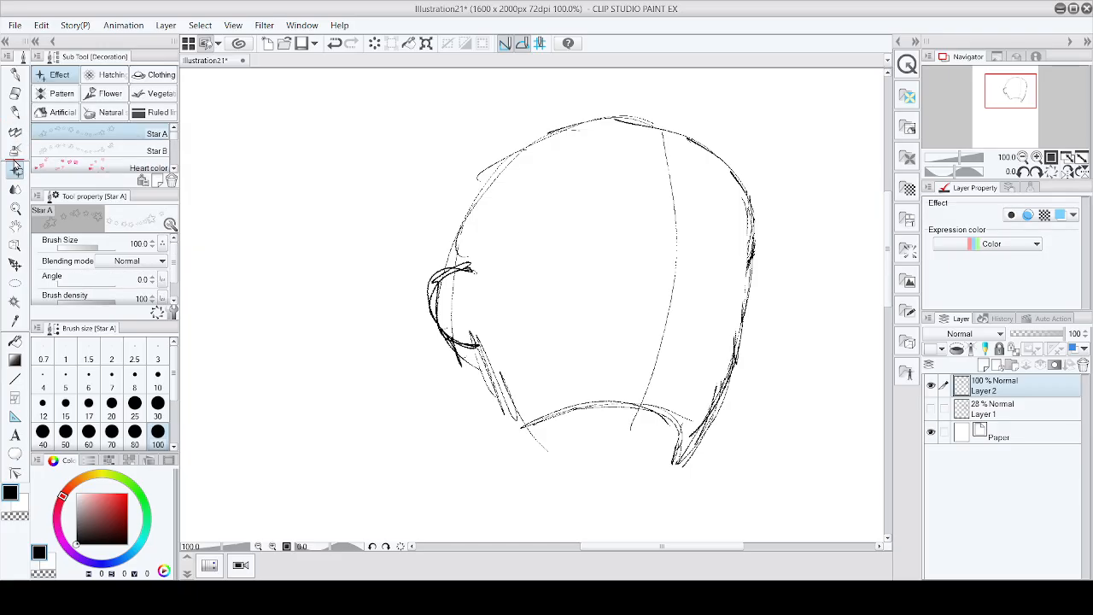
left_click(15, 188)
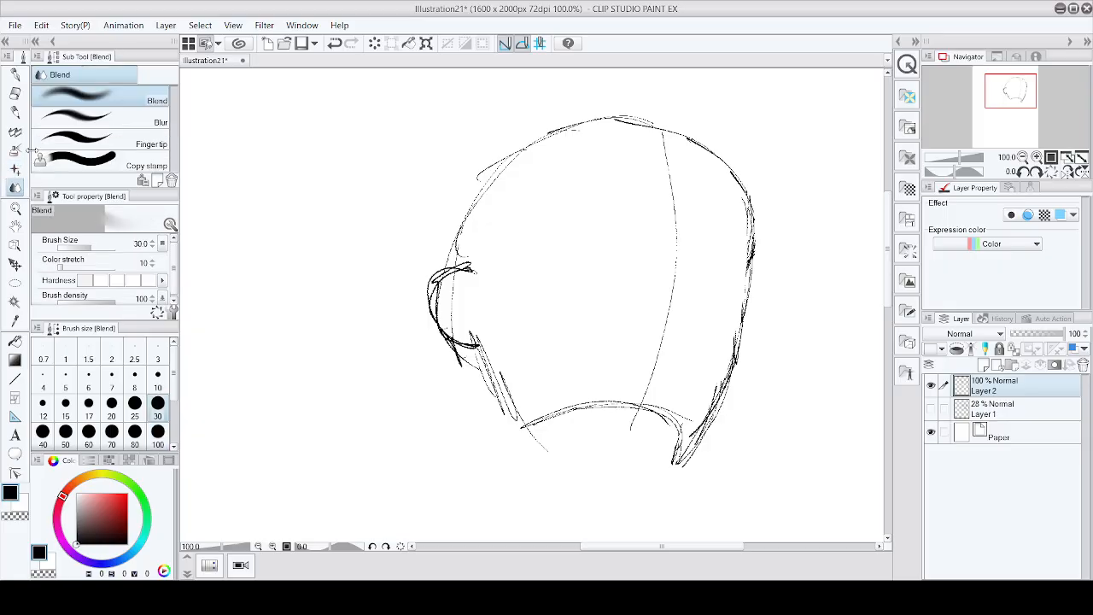
left_click(14, 75)
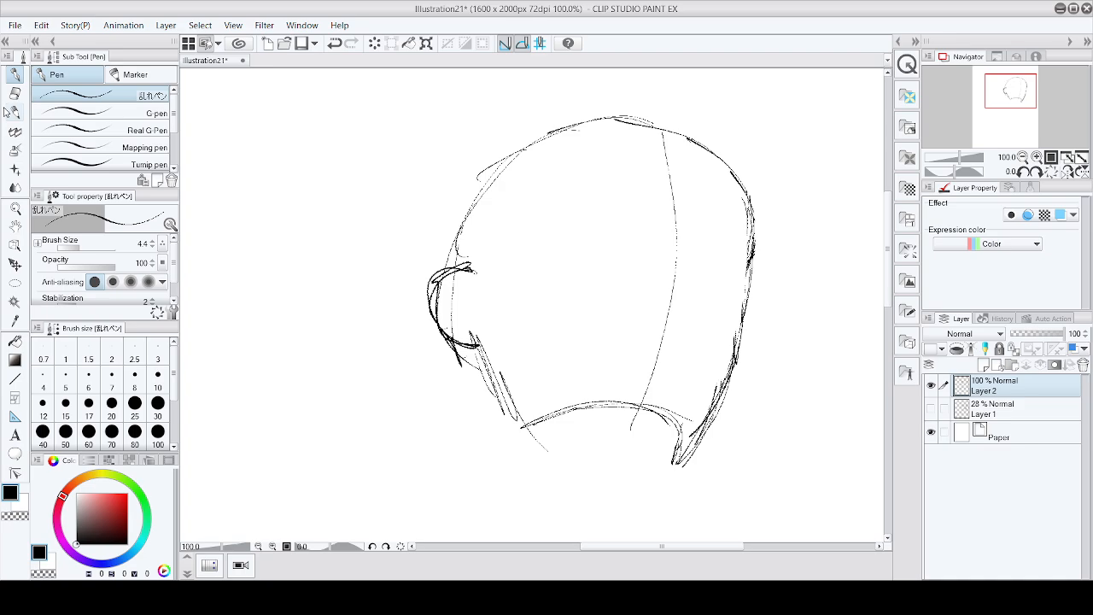
left_click_drag(16, 341, 21, 171)
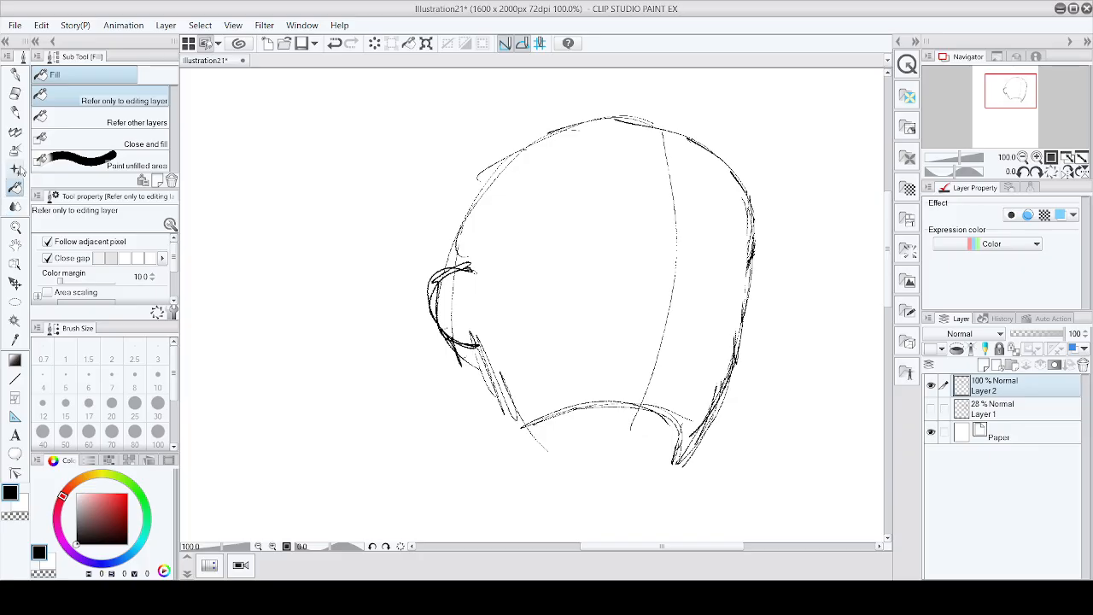
left_click(15, 75)
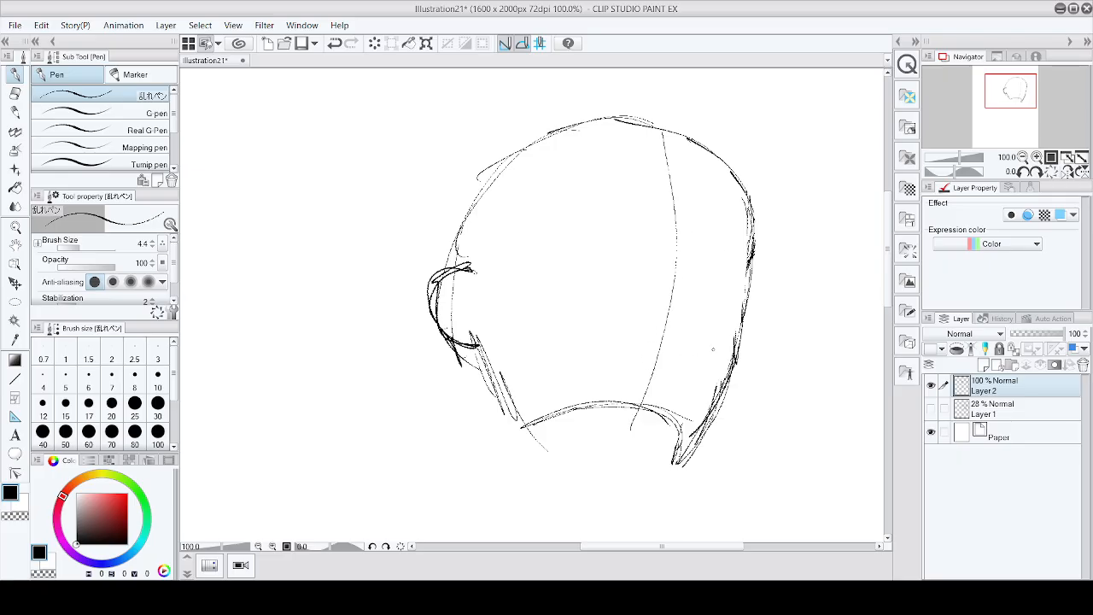
Step: Erase the centre line and the upper contour of the skull with the eraser
key("e")
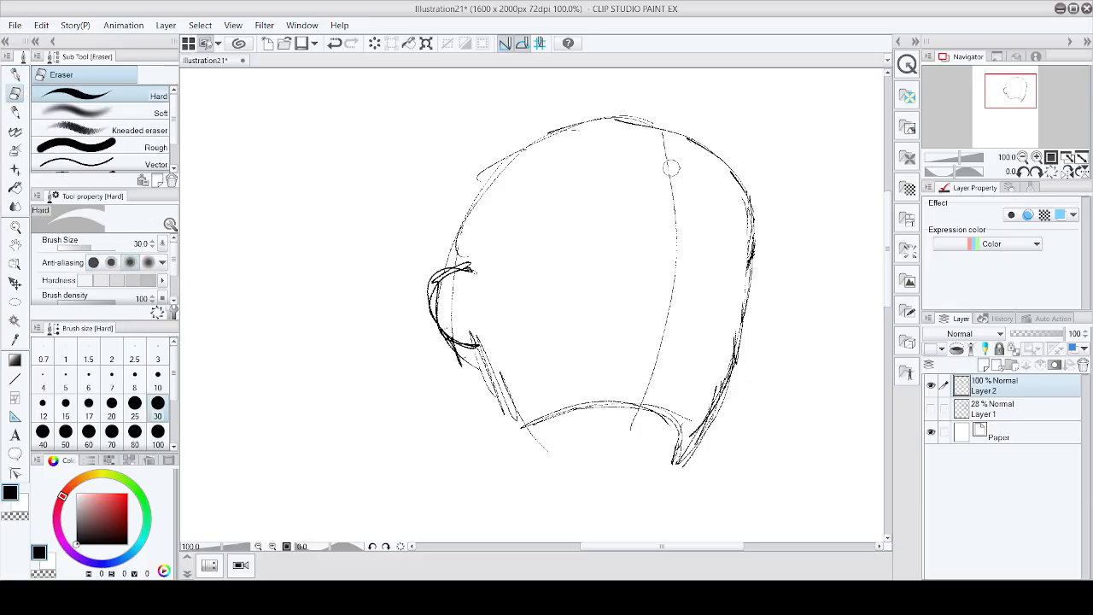
left_click_drag(672, 155, 675, 263)
mouse_move(645, 380)
left_mouse_down()
mouse_move(679, 265)
mouse_move(678, 290)
mouse_move(659, 139)
left_mouse_up()
mouse_move(571, 194)
left_mouse_down()
mouse_move(493, 188)
mouse_move(454, 239)
mouse_move(495, 179)
mouse_move(571, 124)
mouse_move(611, 119)
mouse_move(537, 147)
mouse_move(447, 241)
mouse_move(444, 232)
mouse_move(520, 140)
mouse_move(730, 111)
mouse_move(760, 180)
left_mouse_up()
Step: Redraw the top and right contour of the skull and a new curved centre line with the pen
key("p")
left_click_drag(745, 133, 752, 231)
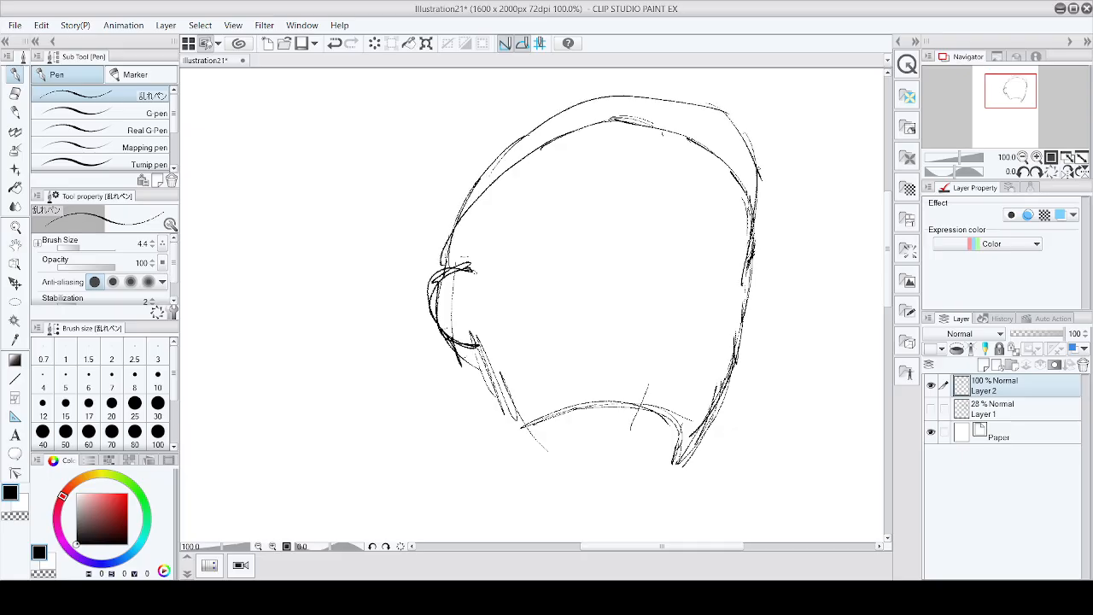
left_click_drag(762, 167, 755, 280)
left_click_drag(764, 207, 746, 285)
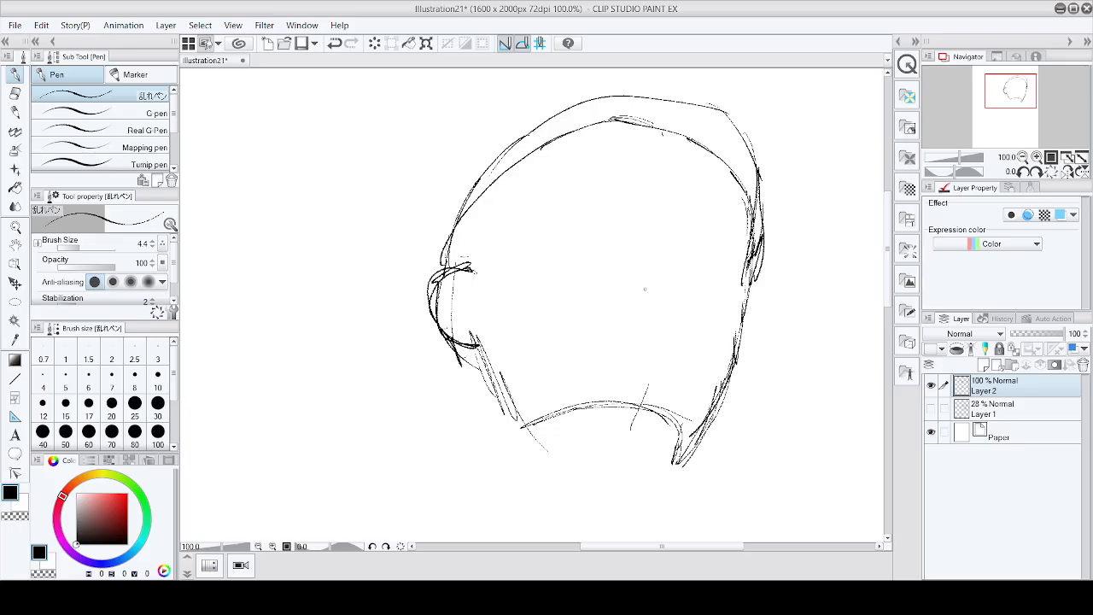
left_click_drag(665, 102, 626, 424)
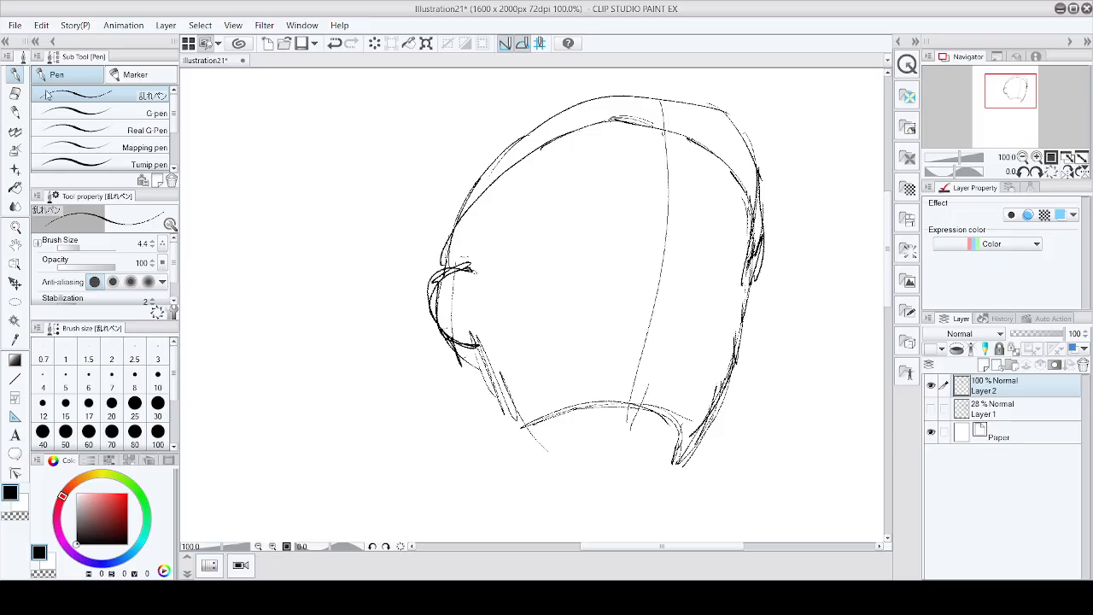
Step: Erase the upper-left part of the skull contour
left_click(16, 92)
mouse_move(647, 127)
left_mouse_down()
mouse_move(617, 117)
mouse_move(484, 183)
mouse_move(501, 181)
left_mouse_up()
mouse_move(591, 129)
left_mouse_down()
mouse_move(725, 146)
mouse_move(722, 171)
mouse_move(749, 222)
mouse_move(713, 103)
mouse_move(681, 100)
mouse_move(532, 139)
mouse_move(539, 117)
mouse_move(591, 100)
left_mouse_up()
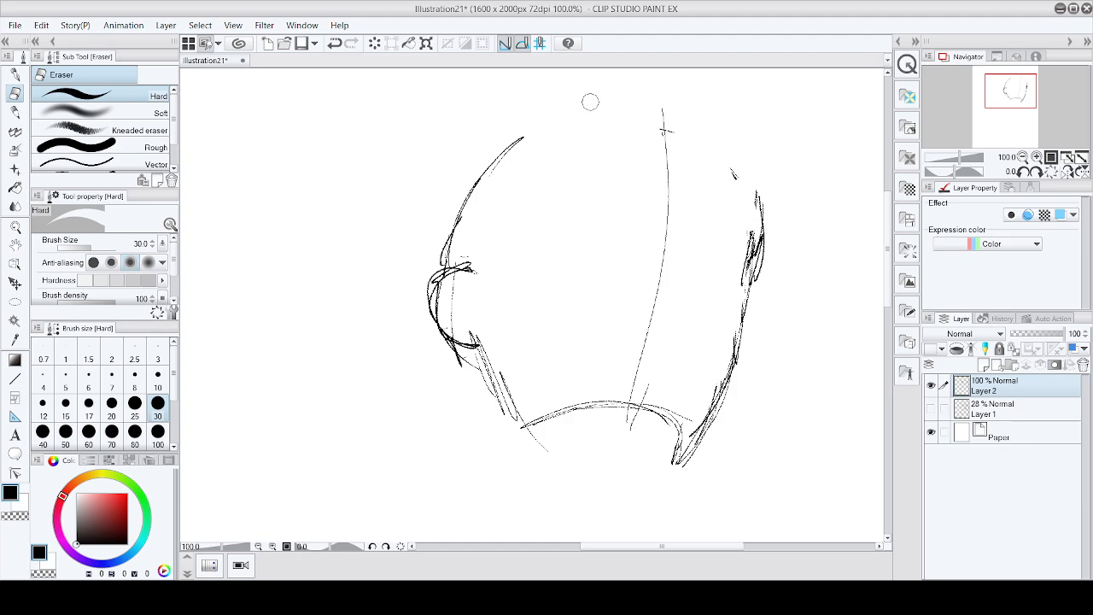
Step: Redraw the skull's top curve with the pen and reinforce the right side contour
left_click(15, 74)
mouse_move(492, 163)
left_mouse_down()
mouse_move(593, 110)
mouse_move(745, 161)
mouse_move(761, 222)
left_mouse_up()
mouse_move(755, 176)
left_mouse_down()
mouse_move(758, 240)
mouse_move(710, 419)
mouse_move(736, 296)
mouse_move(740, 347)
mouse_move(691, 446)
left_mouse_up()
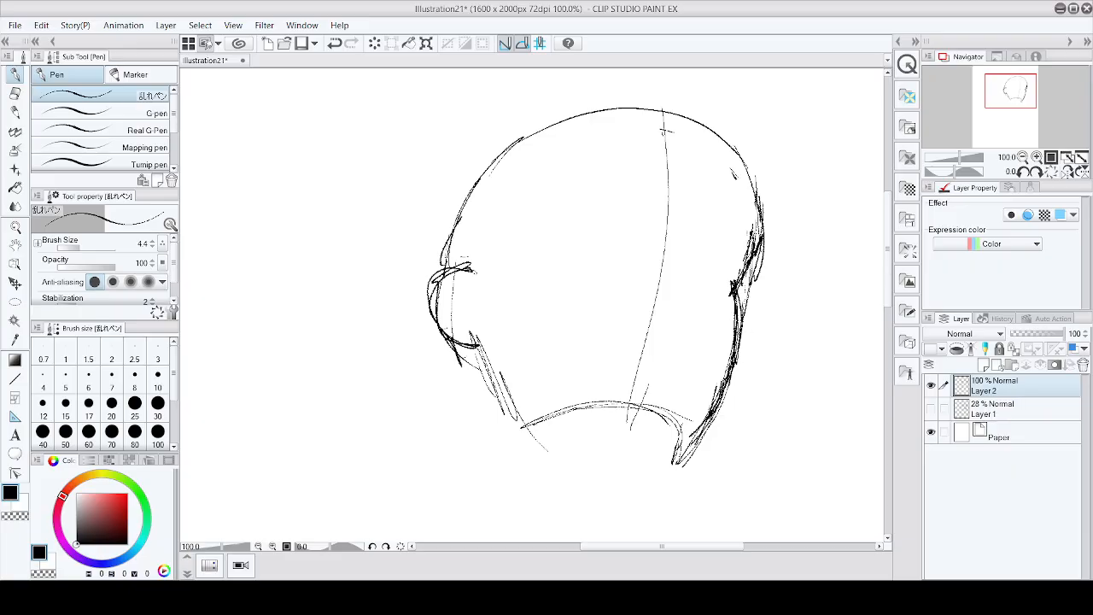
mouse_move(741, 282)
left_mouse_down()
mouse_move(750, 248)
mouse_move(737, 164)
mouse_move(746, 189)
left_mouse_up()
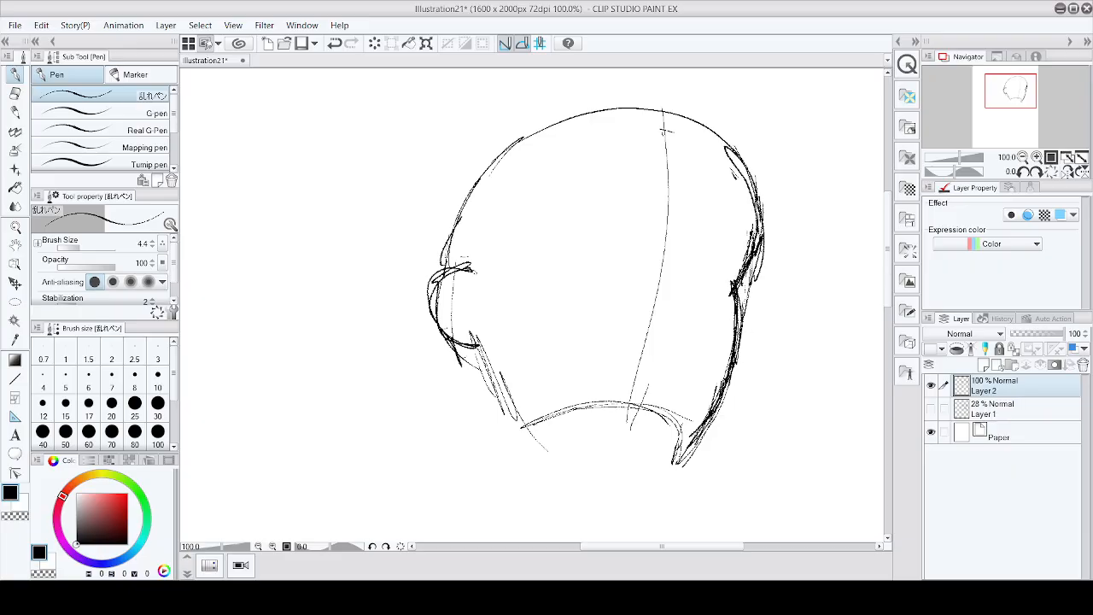
Step: Draw an almond-shaped left eye on the face, undoing trial strokes before closing its lower line
scroll(844, 277, "down", 4)
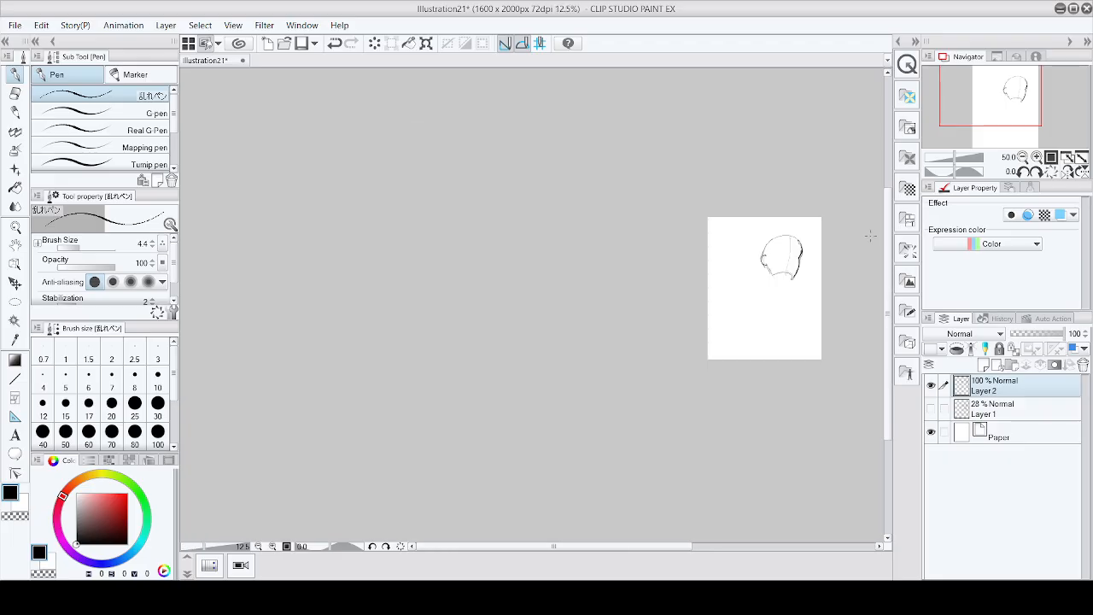
scroll(854, 235, "up", 8)
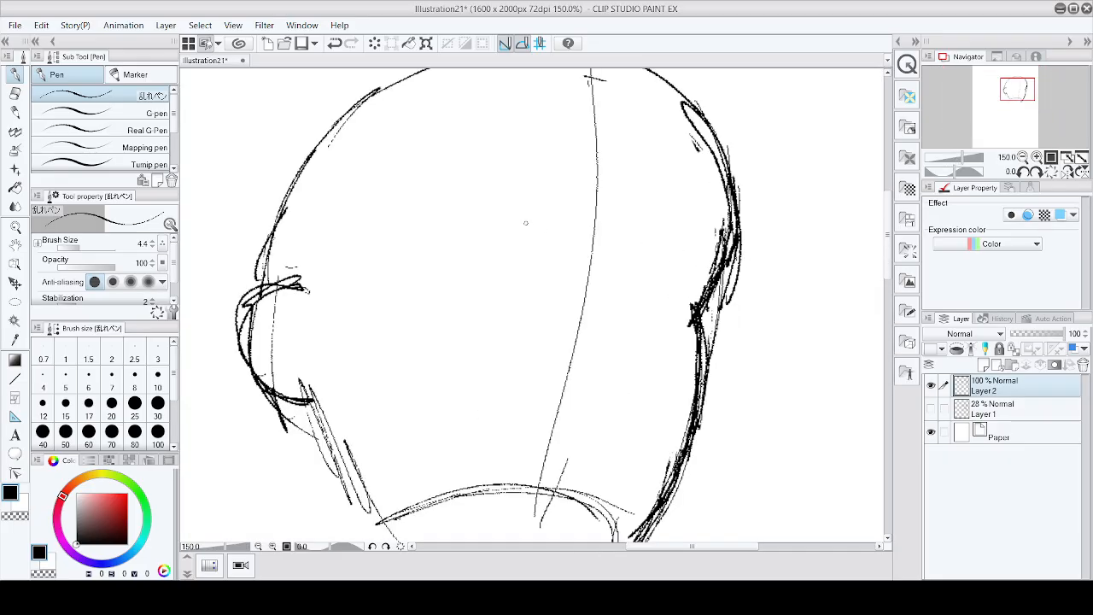
left_click_drag(502, 223, 392, 294)
key("ctrl+z")
mouse_move(414, 240)
left_mouse_down()
mouse_move(487, 209)
mouse_move(461, 209)
mouse_move(512, 207)
mouse_move(388, 275)
mouse_move(487, 205)
mouse_move(541, 229)
left_mouse_up()
mouse_move(405, 271)
left_mouse_down()
mouse_move(435, 254)
mouse_move(550, 236)
left_mouse_up()
key("ctrl+z")
key("ctrl+z")
key("ctrl+z")
key("ctrl+z")
key("ctrl+z")
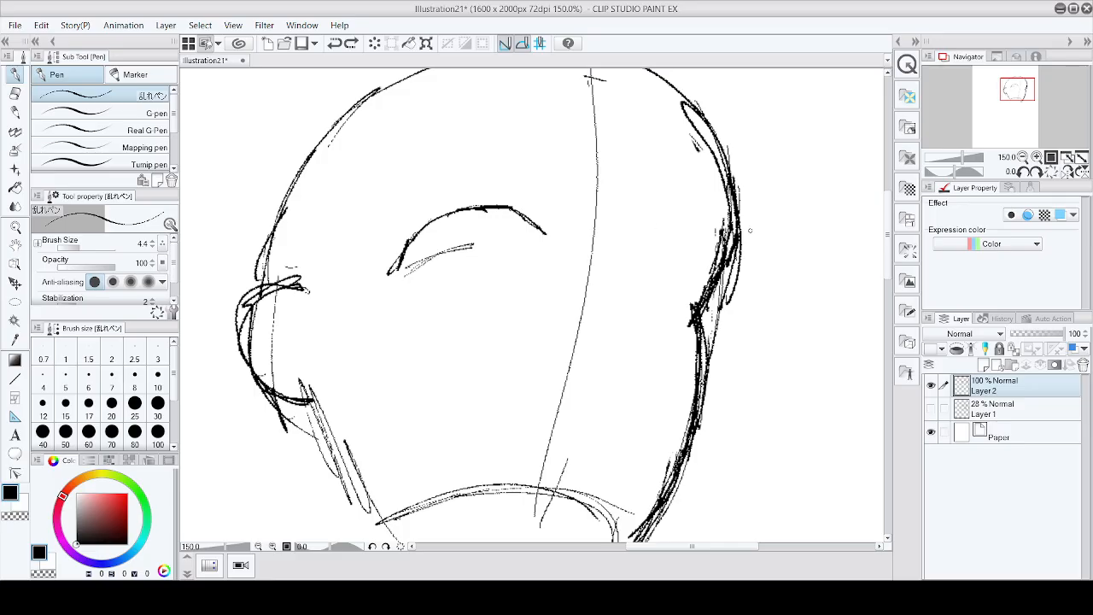
left_click_drag(398, 273, 513, 249)
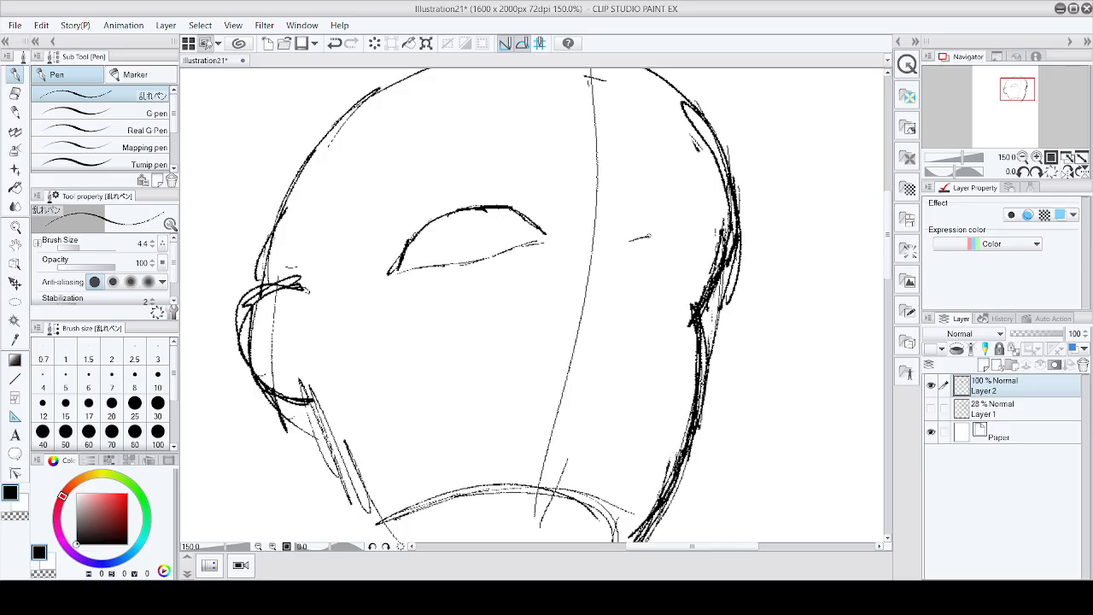
Step: Draw the right eye shape beside the right contour and extend the left eye's outer corner
mouse_move(631, 240)
left_mouse_down()
mouse_move(675, 245)
mouse_move(697, 294)
left_mouse_up()
left_click_drag(640, 237, 697, 279)
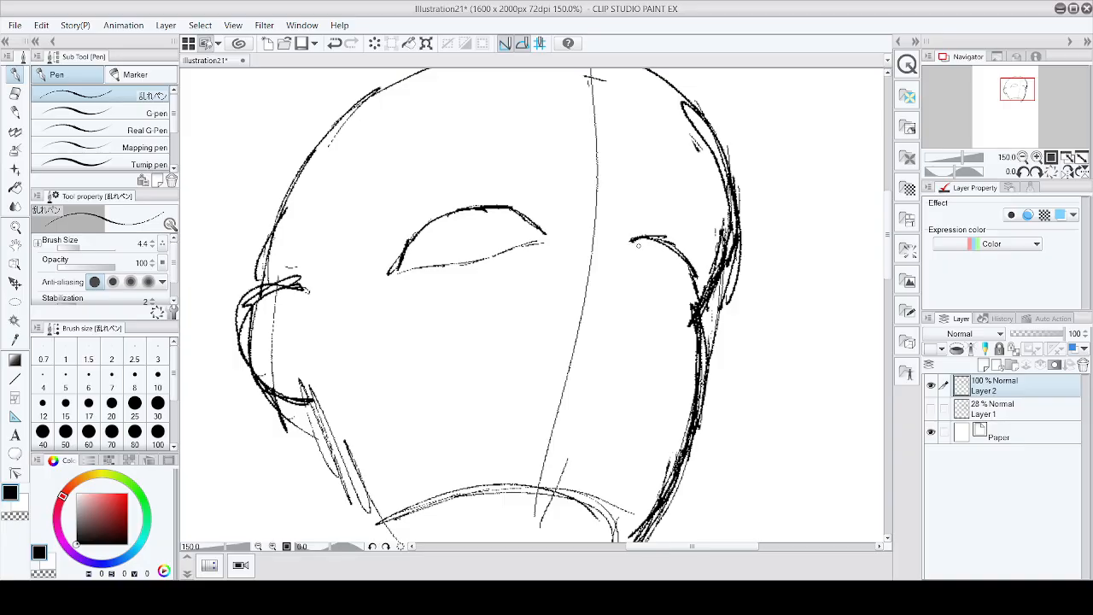
mouse_move(638, 245)
left_mouse_down()
mouse_move(628, 258)
mouse_move(684, 304)
left_mouse_up()
mouse_move(631, 246)
left_mouse_down()
mouse_move(658, 301)
mouse_move(692, 314)
left_mouse_up()
left_click_drag(696, 295, 683, 318)
mouse_move(661, 243)
left_mouse_down()
mouse_move(696, 286)
mouse_move(689, 323)
left_mouse_up()
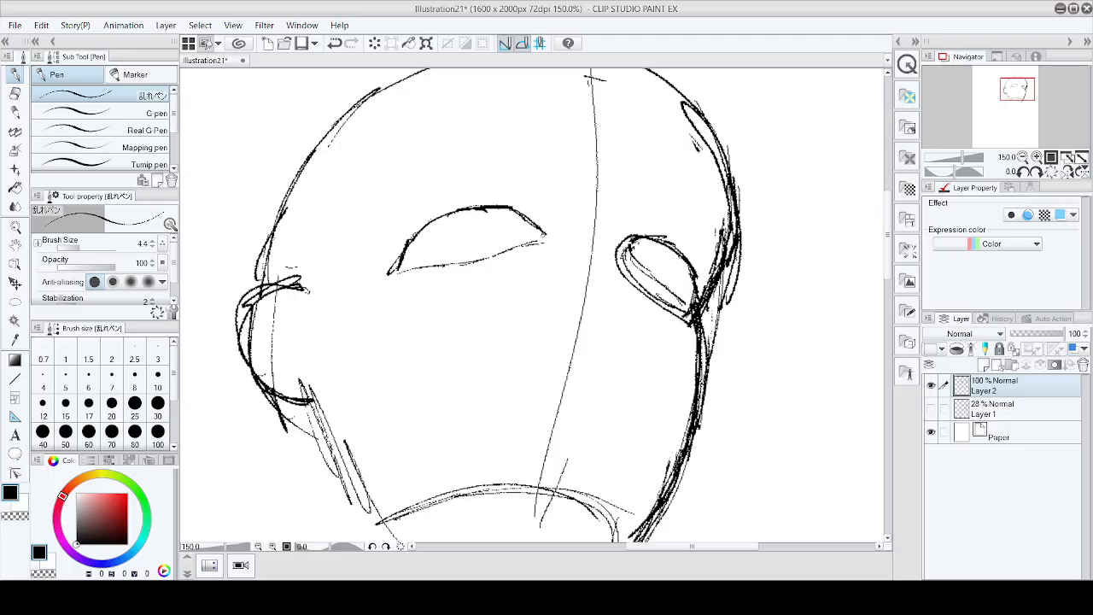
mouse_move(543, 236)
left_mouse_down()
mouse_move(466, 260)
mouse_move(494, 263)
mouse_move(393, 274)
mouse_move(422, 224)
mouse_move(448, 214)
mouse_move(521, 215)
mouse_move(543, 235)
mouse_move(391, 276)
mouse_move(562, 234)
left_mouse_up()
Step: Erase doubled strokes along the left eye's lower line
scroll(824, 241, "down", 4)
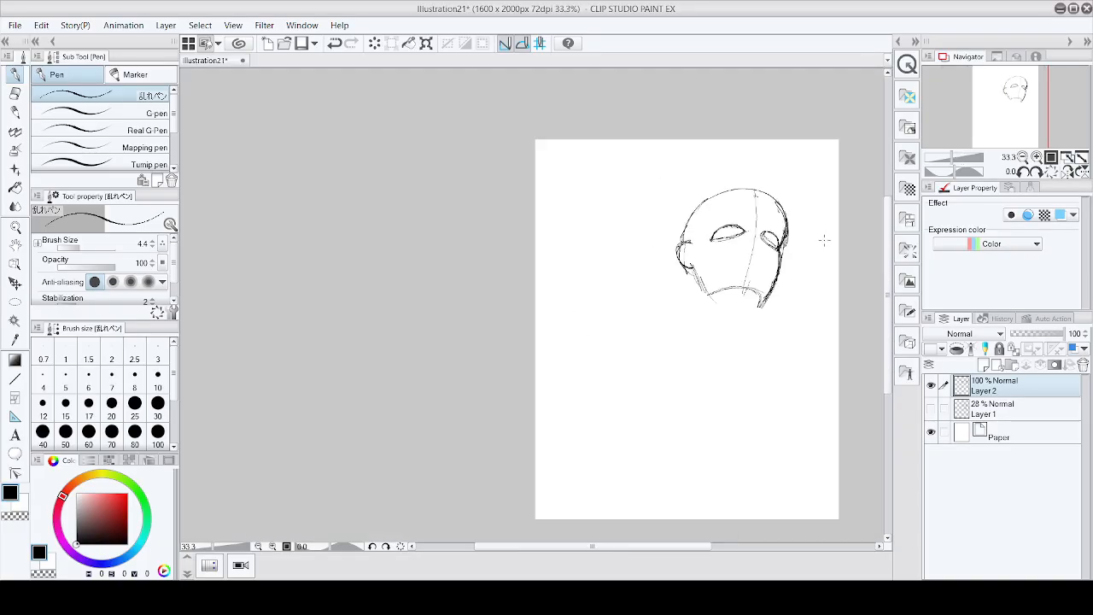
scroll(820, 238, "up", 5)
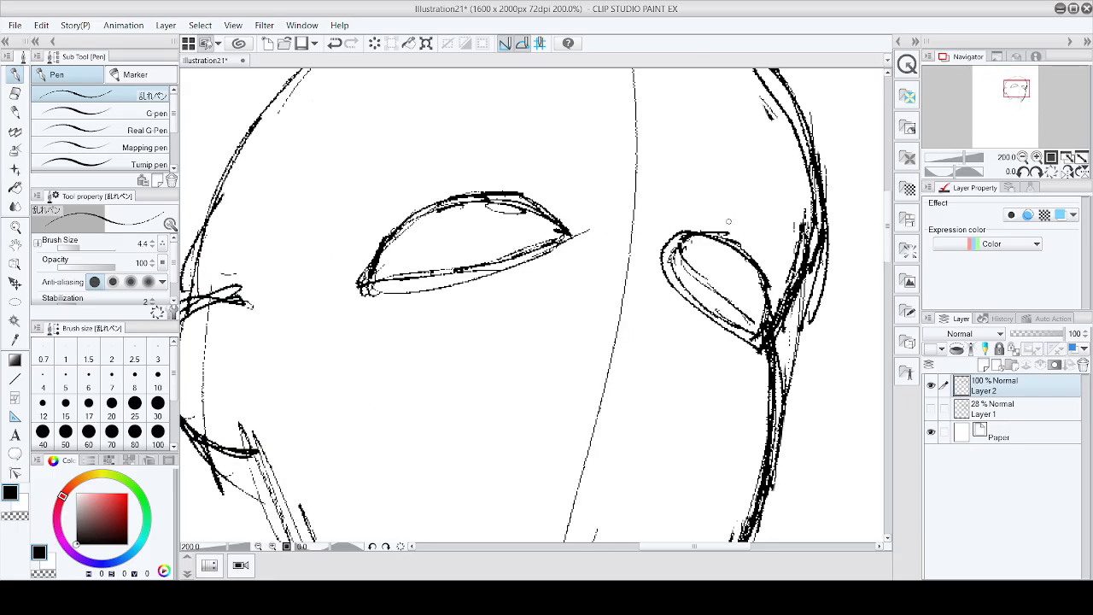
key("e")
mouse_move(526, 245)
left_mouse_down()
mouse_move(440, 272)
mouse_move(389, 274)
left_mouse_up()
scroll(718, 265, "down", 1)
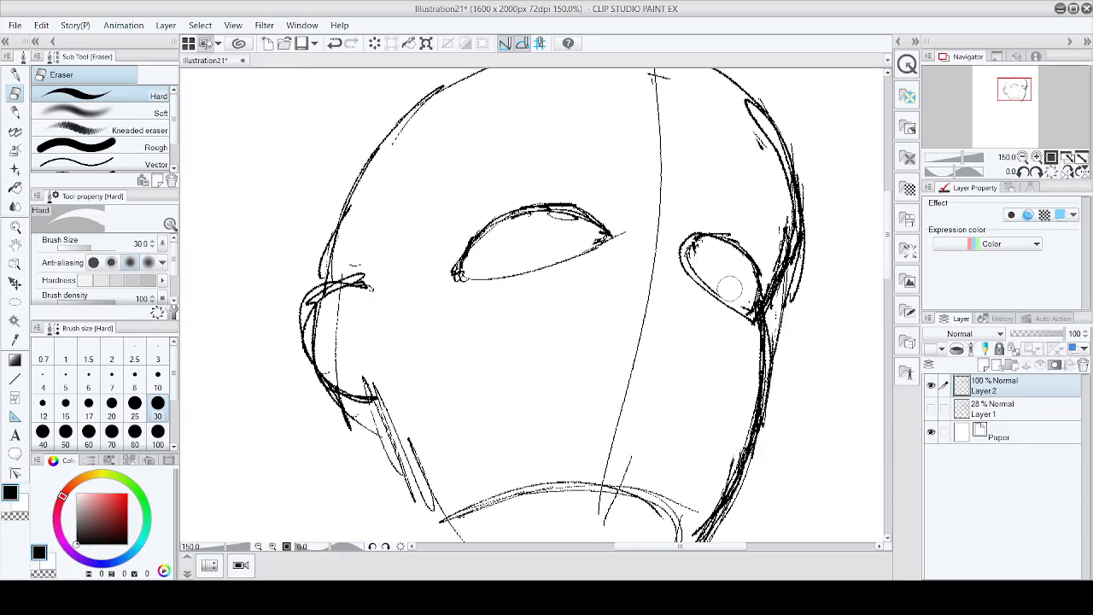
scroll(726, 286, "down", 1)
scroll(815, 281, "down", 1)
scroll(762, 244, "up", 2)
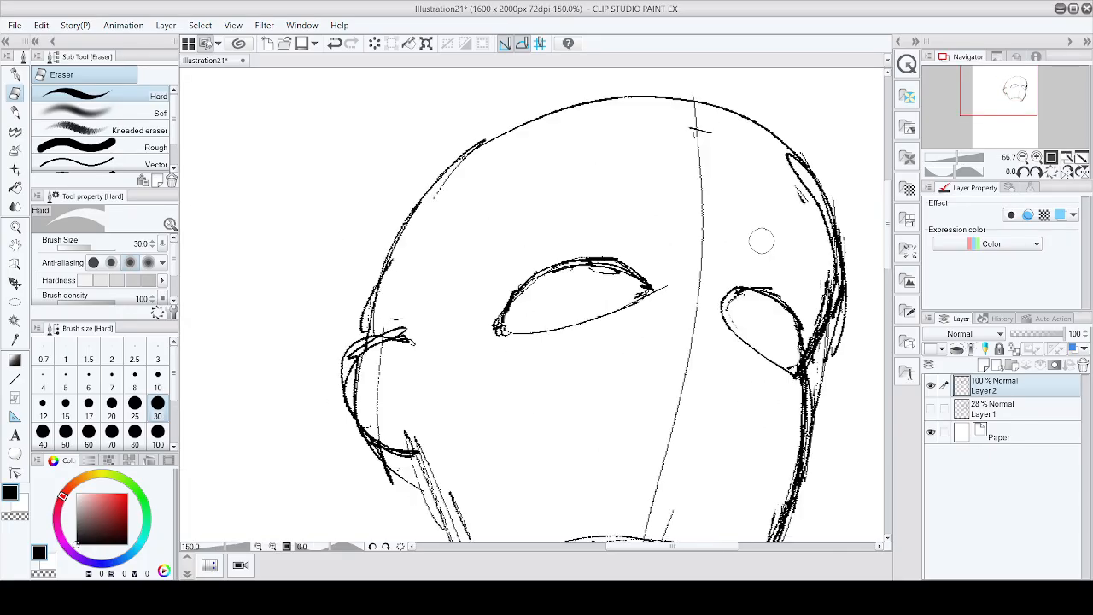
left_click(15, 302)
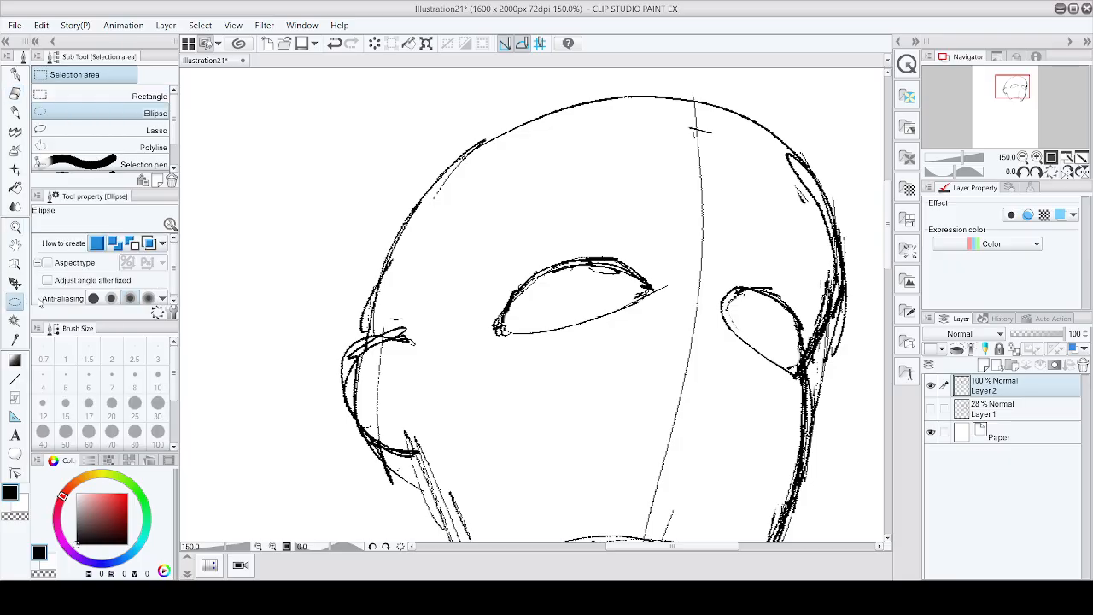
left_click(136, 97)
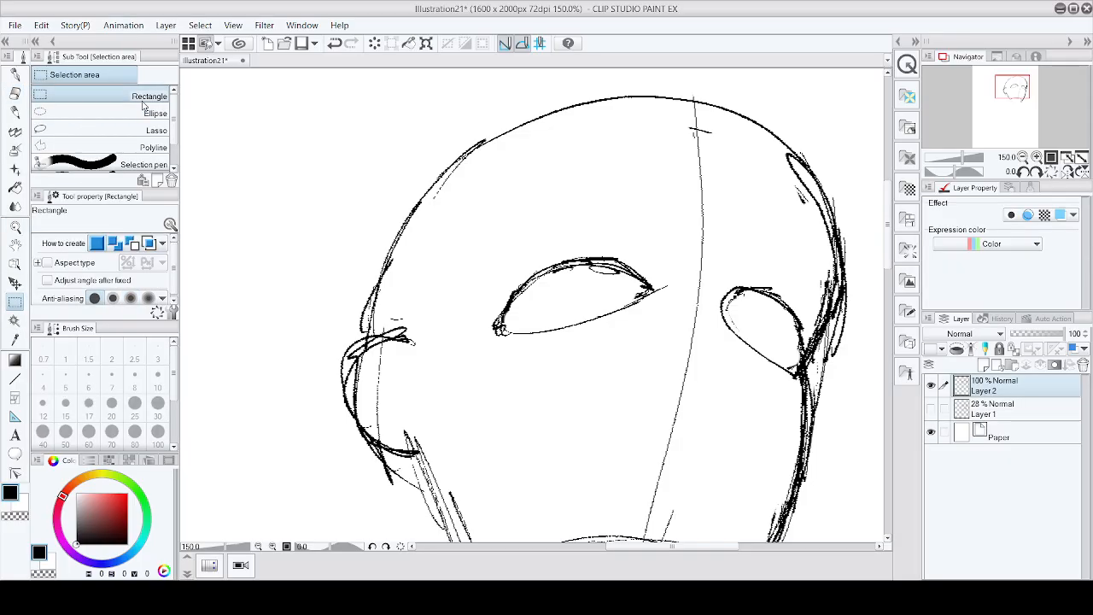
left_click(99, 147)
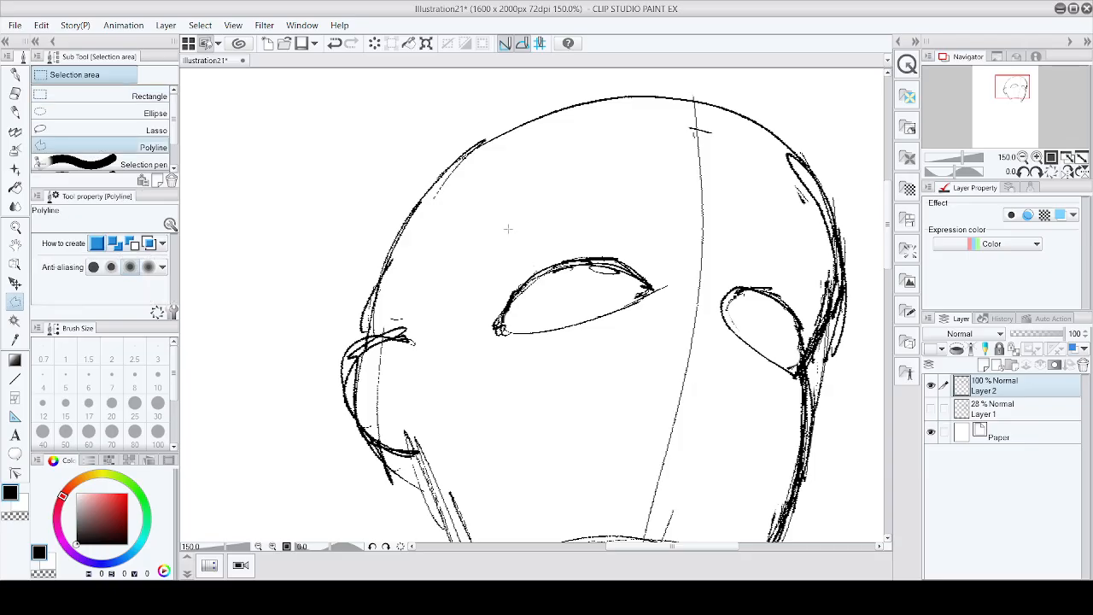
left_click(137, 164)
mouse_move(508, 241)
left_mouse_down()
mouse_move(550, 393)
mouse_move(649, 348)
mouse_move(672, 270)
mouse_move(537, 210)
left_mouse_up()
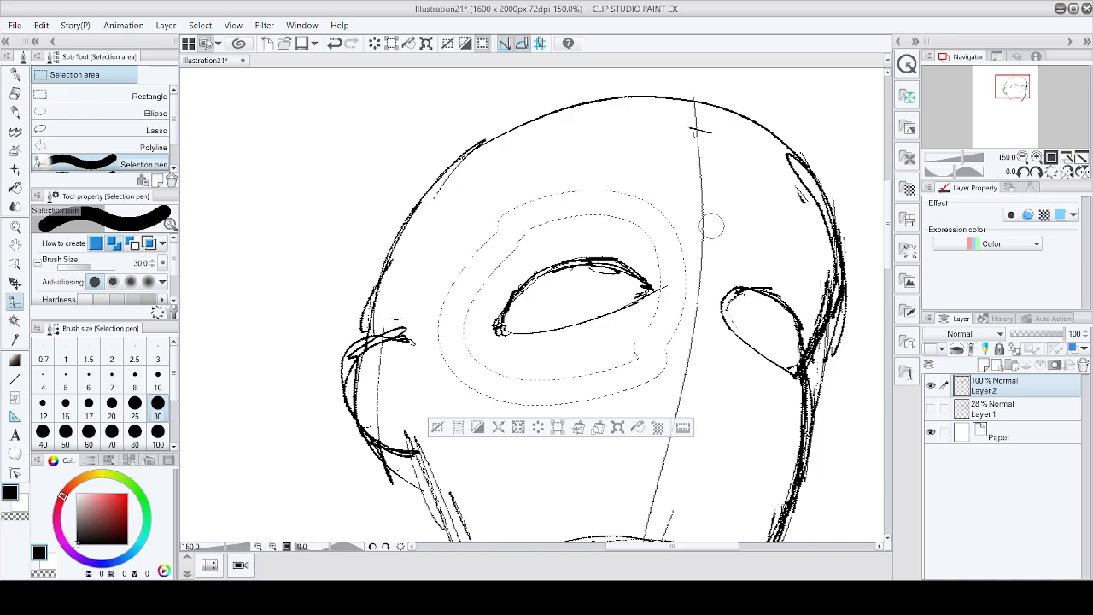
key("ctrl+d")
Step: Select the area around the left eye with the selection pen at brush size 12.8
scroll(171, 143, "down", 1)
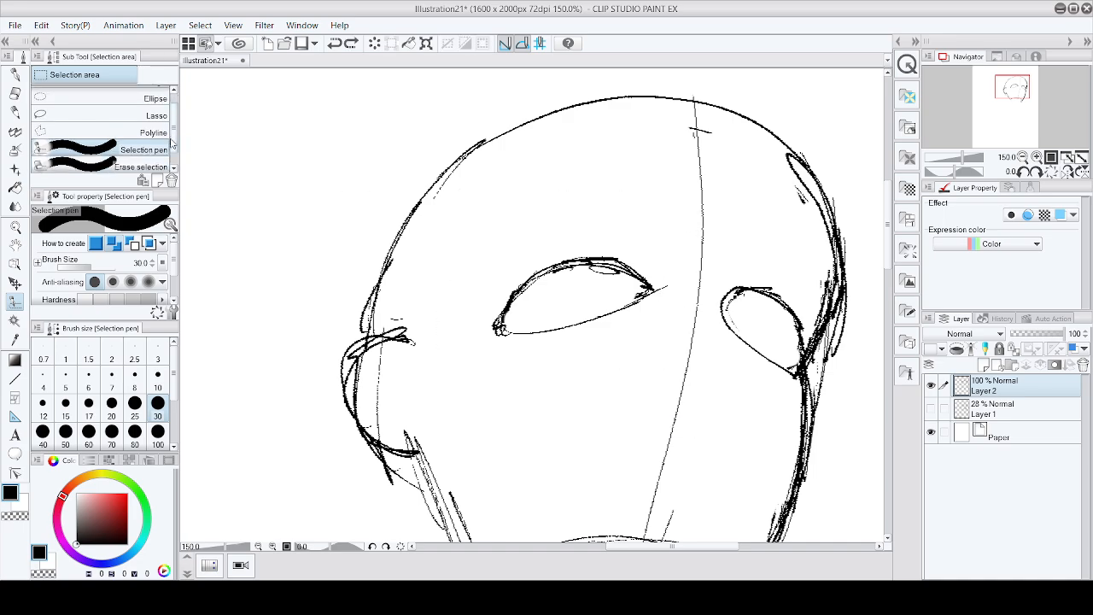
scroll(172, 143, "down", 1)
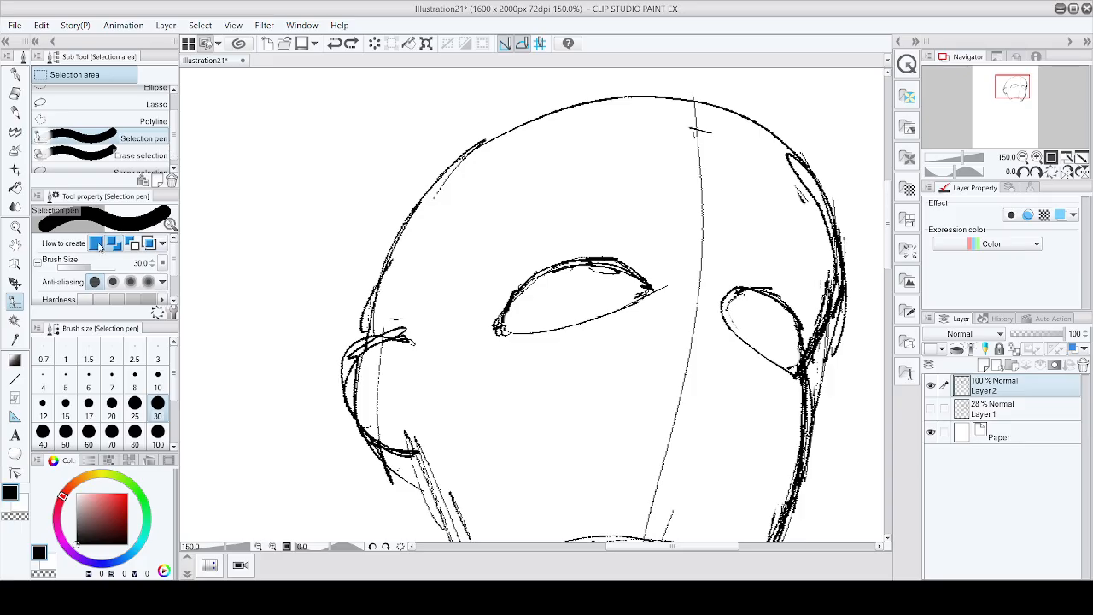
left_click(89, 266)
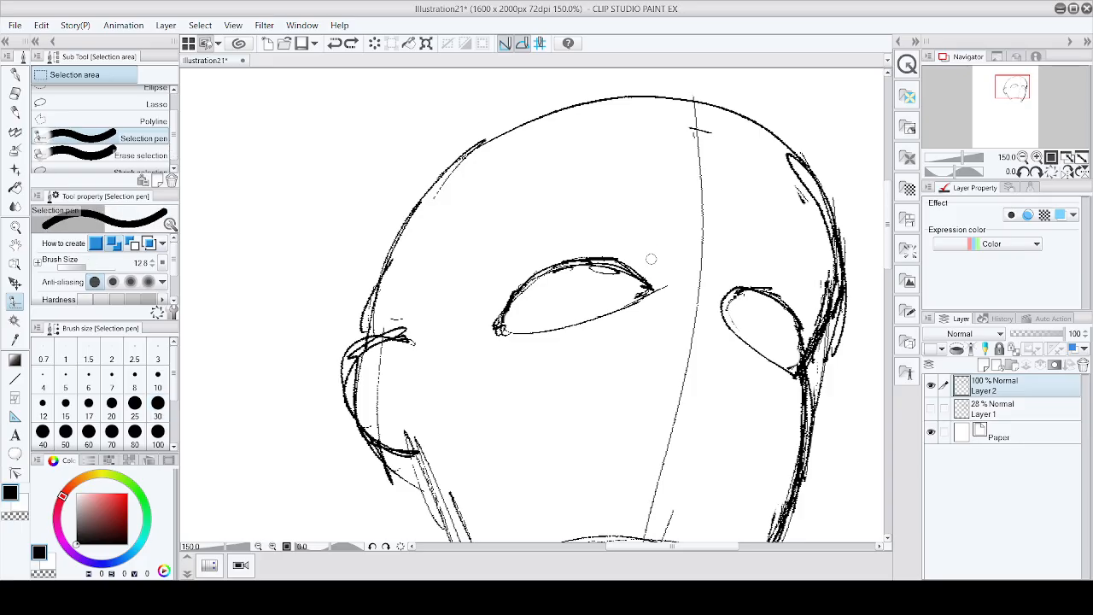
mouse_move(651, 258)
left_mouse_down()
mouse_move(629, 326)
mouse_move(628, 313)
mouse_move(610, 319)
mouse_move(606, 310)
mouse_move(503, 331)
mouse_move(530, 317)
mouse_move(538, 288)
mouse_move(578, 293)
mouse_move(572, 314)
mouse_move(557, 321)
mouse_move(575, 280)
mouse_move(558, 276)
mouse_move(515, 304)
mouse_move(645, 308)
left_mouse_up()
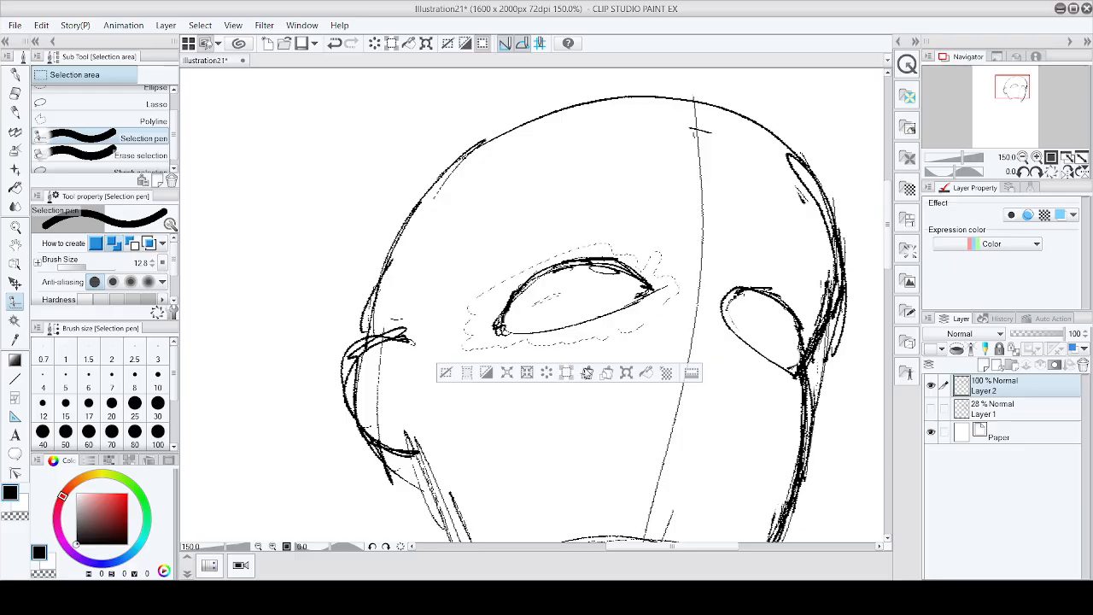
Step: Rotate and reposition the selected left eye to tilt with the head, then confirm and deselect
left_click(647, 373)
left_click_drag(704, 250, 697, 252)
left_click_drag(599, 314, 585, 314)
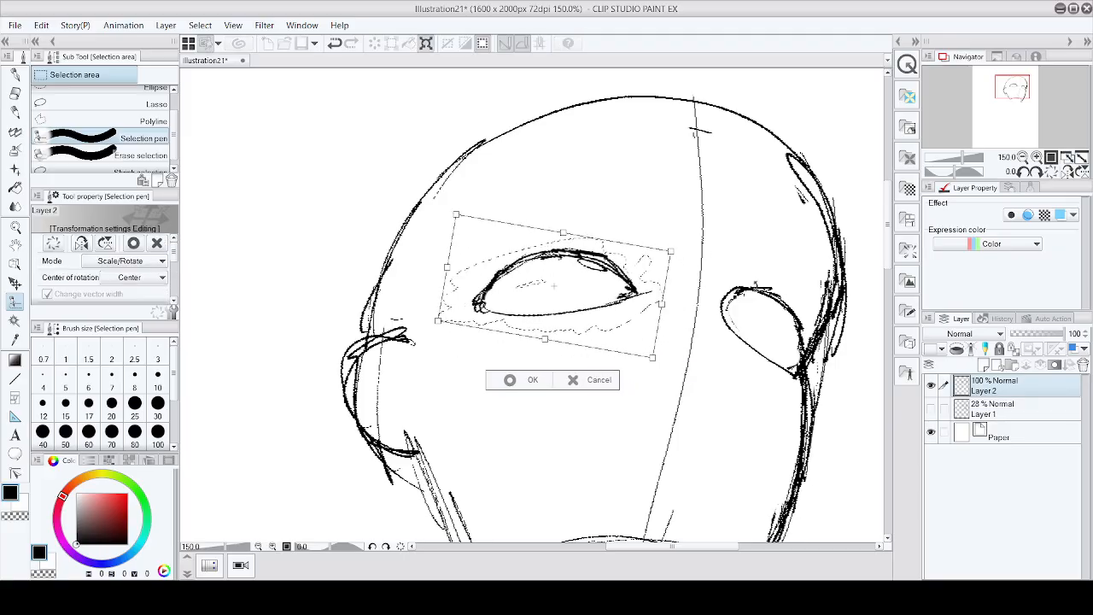
left_click_drag(721, 238, 724, 248)
left_click_drag(581, 305, 595, 286)
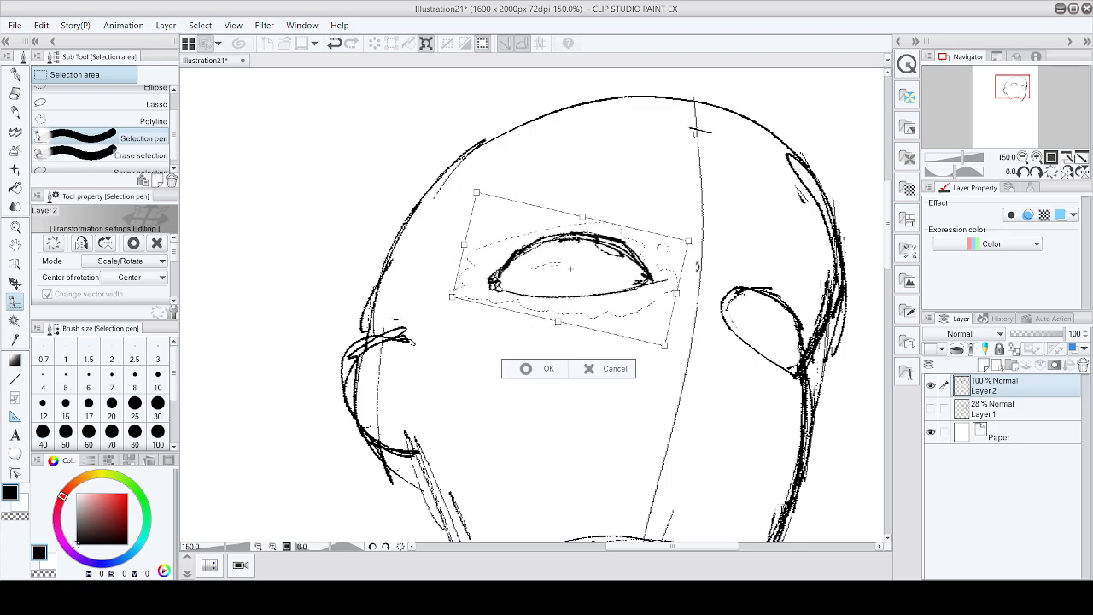
left_click_drag(749, 248, 751, 265)
left_click_drag(593, 286, 609, 284)
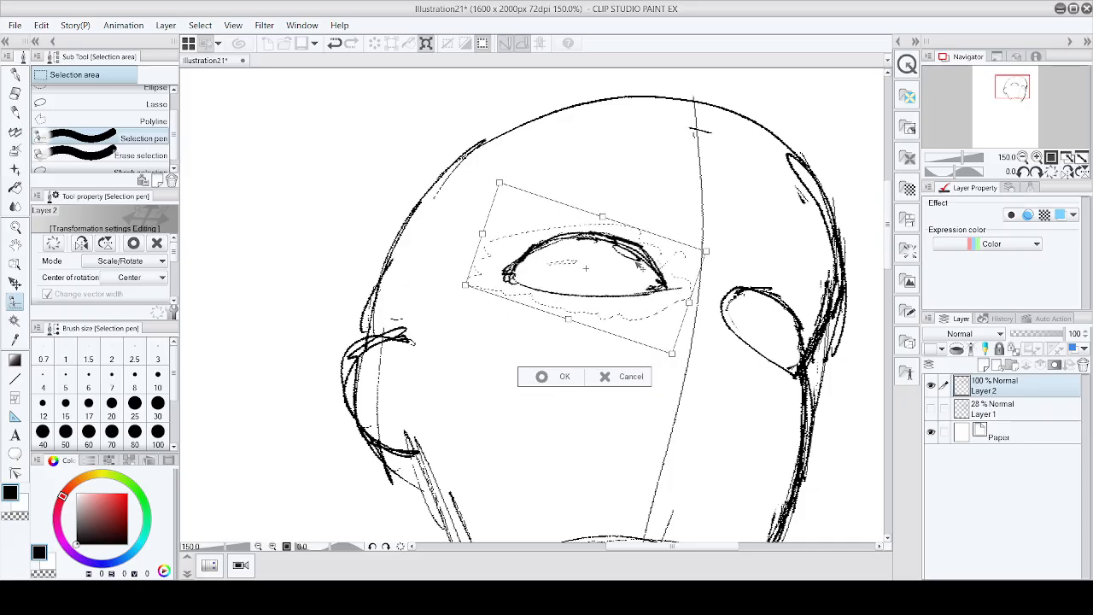
left_click_drag(645, 329, 633, 331)
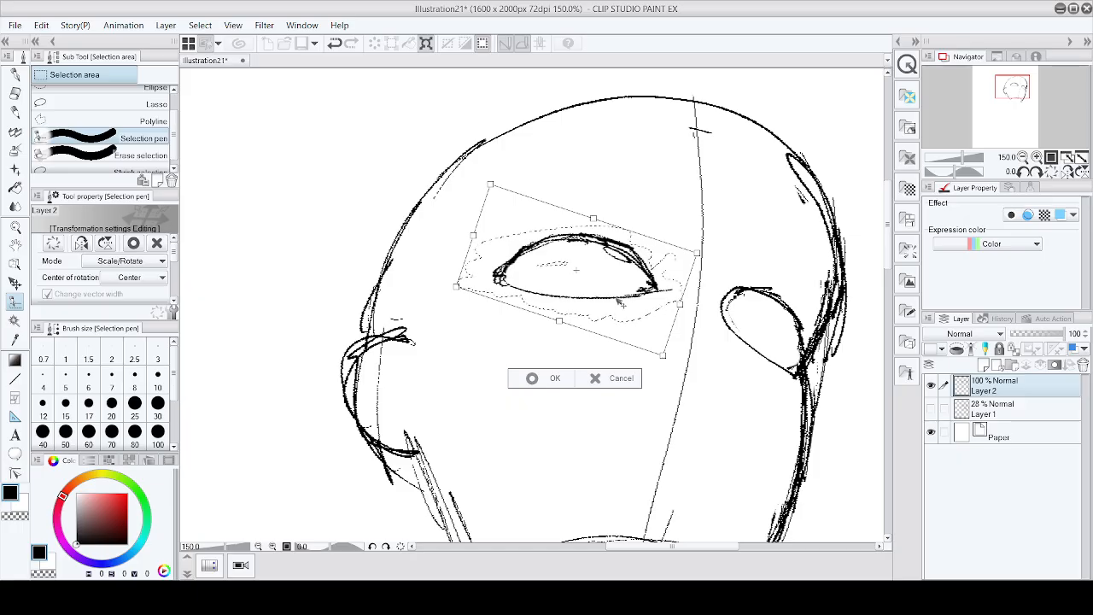
left_click_drag(594, 299, 586, 296)
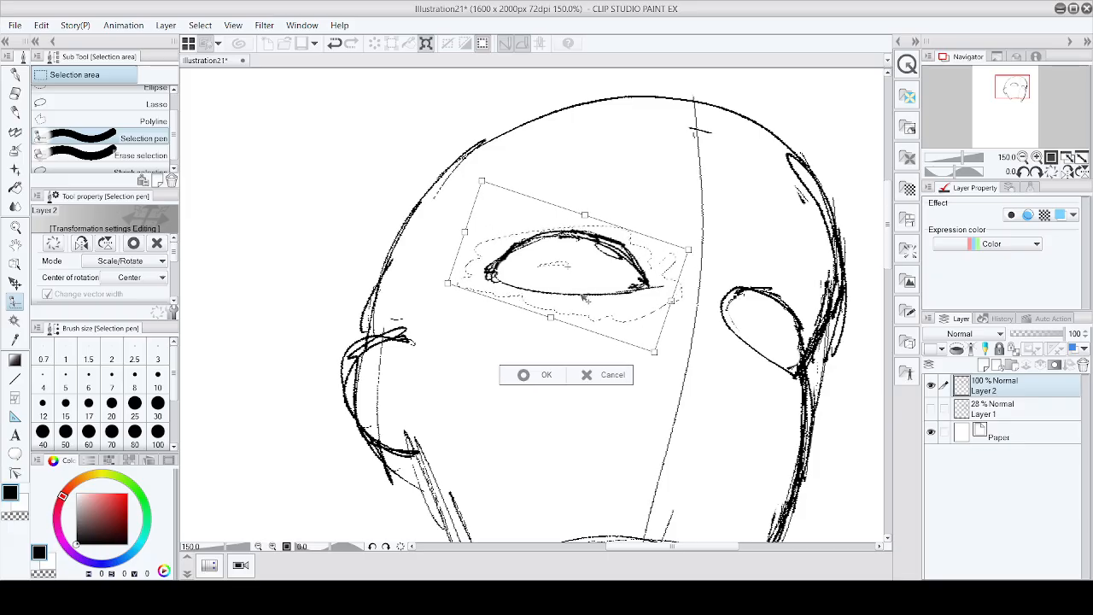
left_click(530, 376)
left_click(436, 340)
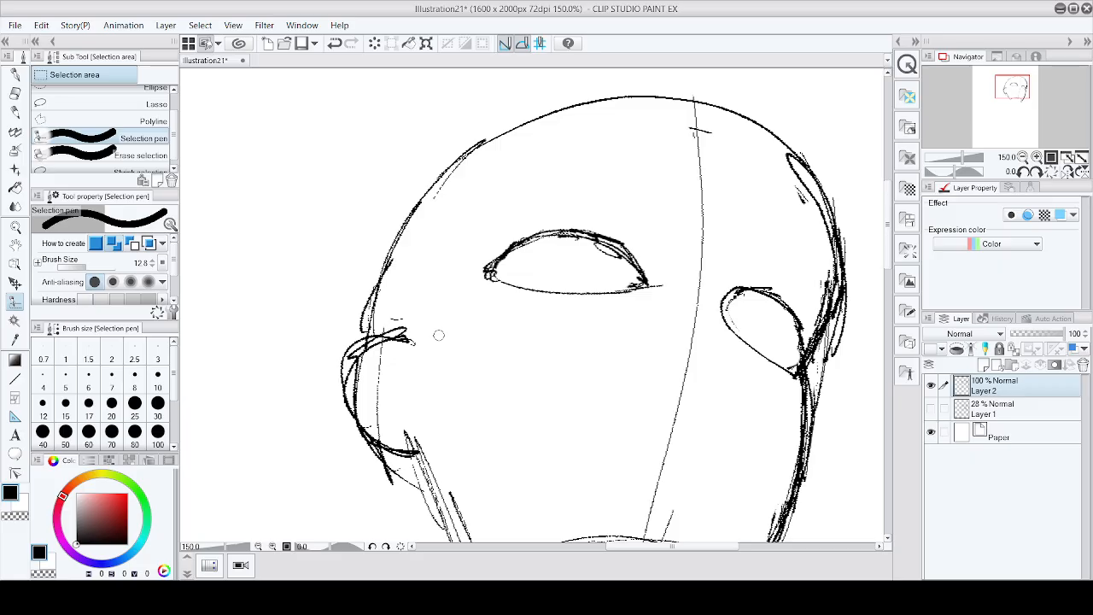
Step: Draw the nose bridge and the nose tip outline on the face's left side with the pen
scroll(438, 335, "down", 4)
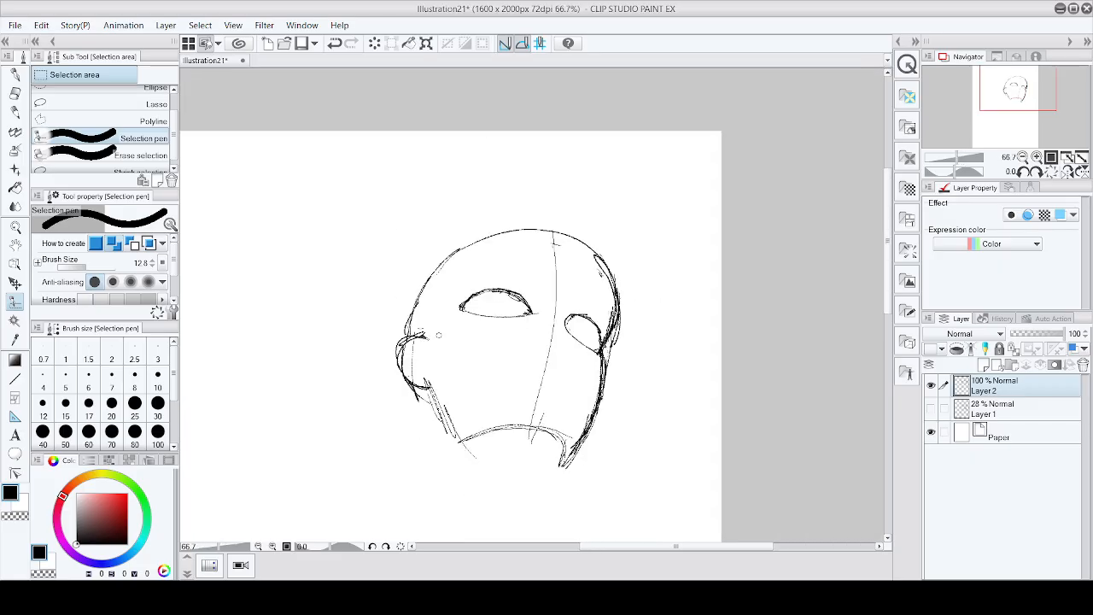
key("p")
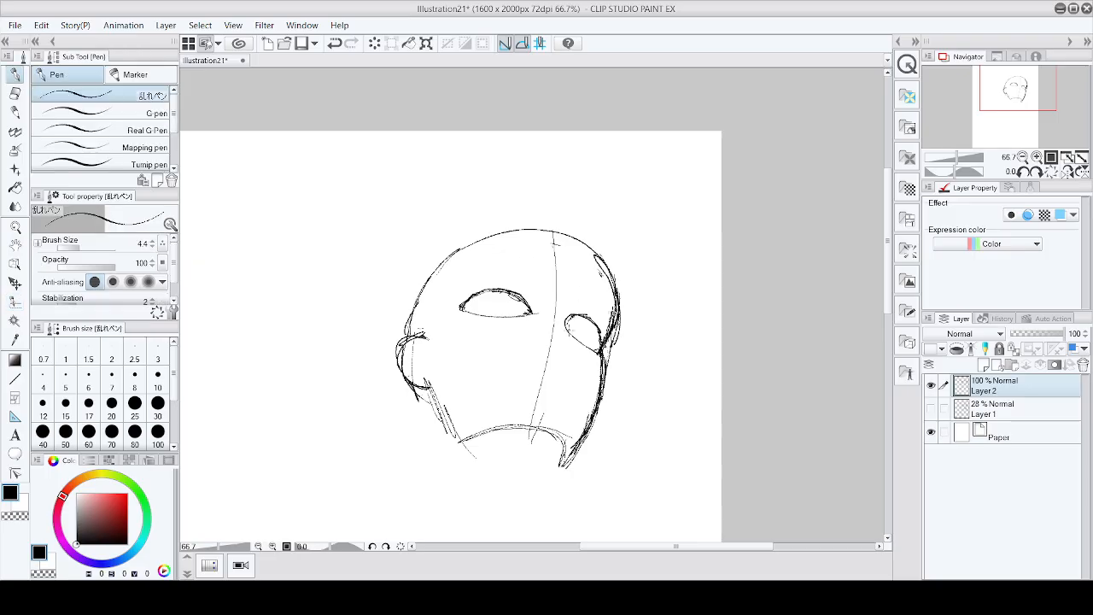
left_click_drag(462, 307, 422, 352)
scroll(554, 294, "up", 2)
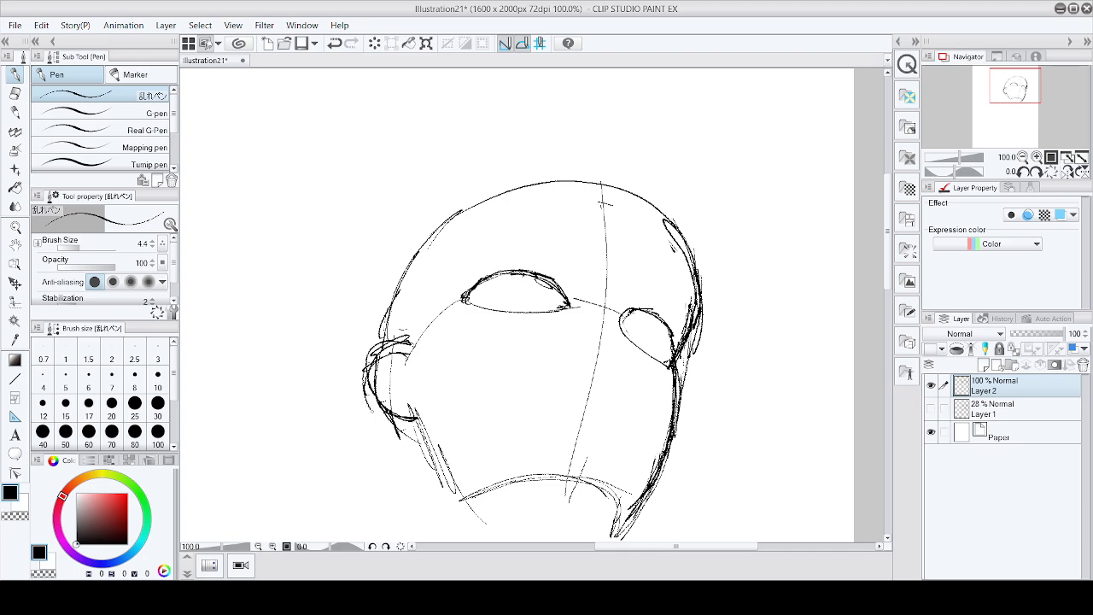
mouse_move(373, 411)
left_mouse_down()
mouse_move(371, 373)
mouse_move(397, 418)
mouse_move(405, 349)
mouse_move(408, 412)
mouse_move(390, 355)
mouse_move(424, 417)
left_mouse_up()
left_click_drag(374, 364, 394, 350)
left_click_drag(441, 396, 412, 406)
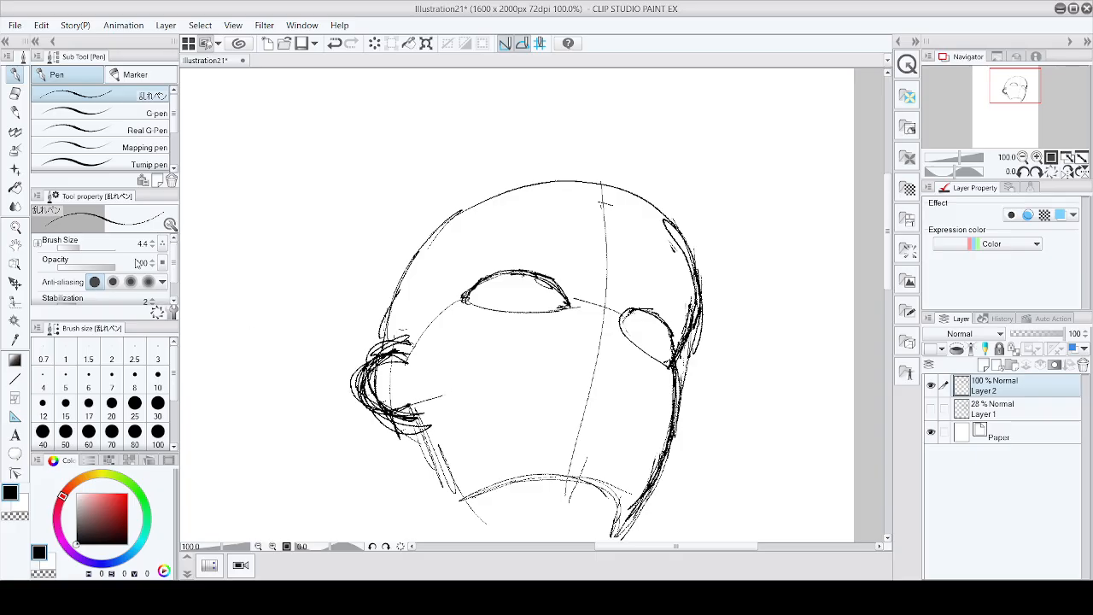
Step: Erase the excess strokes around the nose tip and below it
key("e")
mouse_move(399, 354)
left_mouse_down()
mouse_move(389, 342)
mouse_move(353, 361)
left_mouse_up()
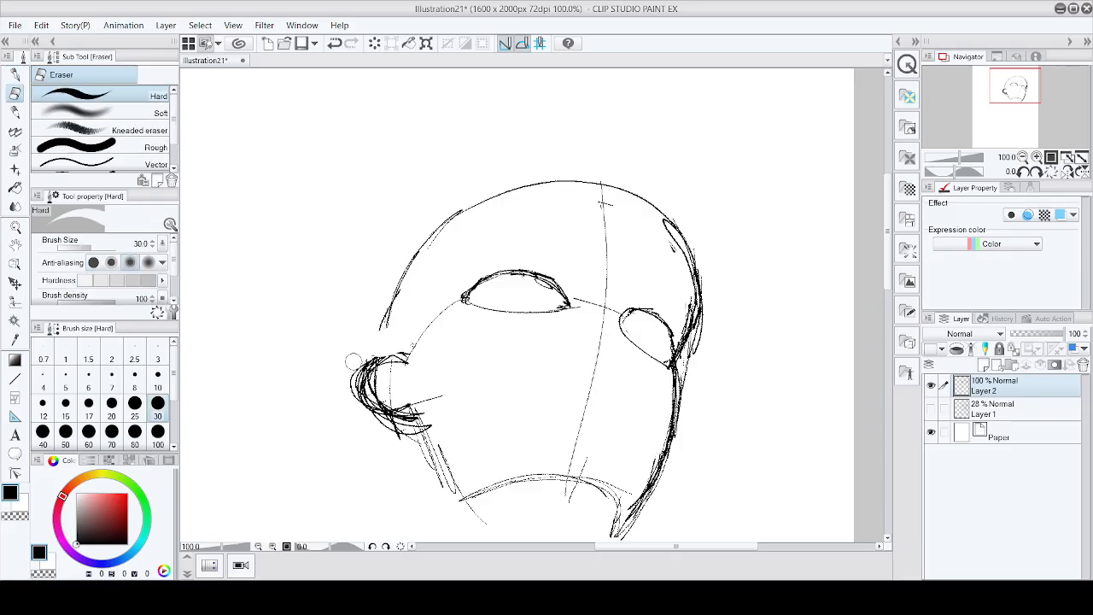
mouse_move(376, 430)
left_mouse_down()
mouse_move(433, 424)
mouse_move(384, 395)
mouse_move(439, 330)
left_mouse_up()
scroll(618, 398, "down", 3)
scroll(567, 407, "up", 5)
left_click_drag(504, 392, 478, 416)
Step: Redraw the nose bridge line running down from the left eye with the pen
key("p")
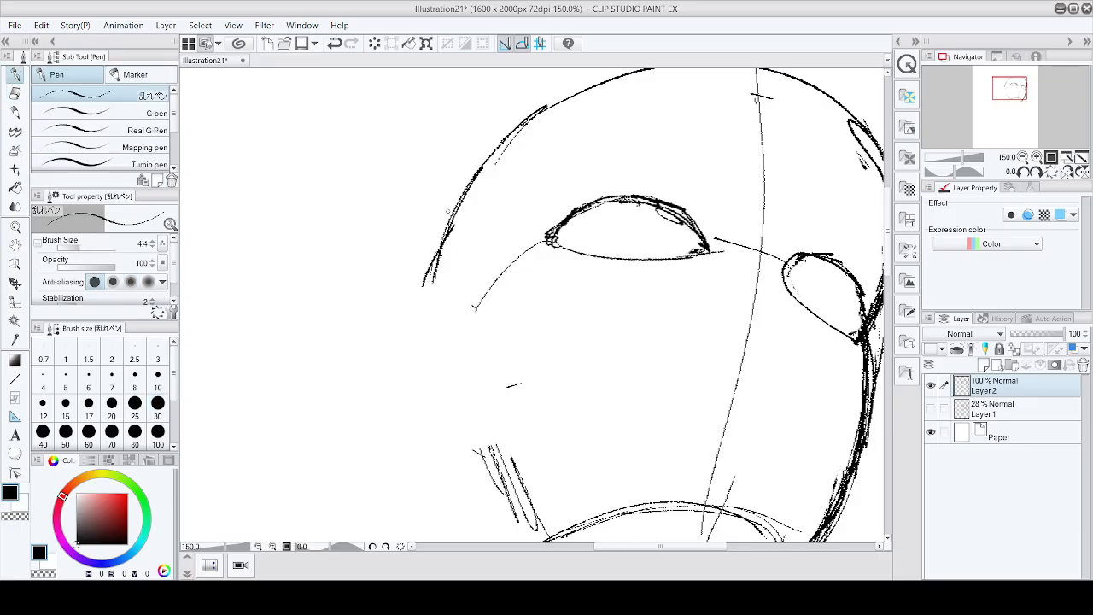
mouse_move(458, 312)
left_mouse_down()
mouse_move(408, 337)
mouse_move(412, 386)
mouse_move(435, 419)
mouse_move(461, 429)
mouse_move(497, 393)
mouse_move(414, 334)
mouse_move(460, 309)
left_mouse_up()
mouse_move(460, 309)
left_mouse_down()
mouse_move(424, 415)
mouse_move(502, 400)
left_mouse_up()
Step: Draw the cheek lines below the nose on the face's left side
scroll(630, 284, "down", 3)
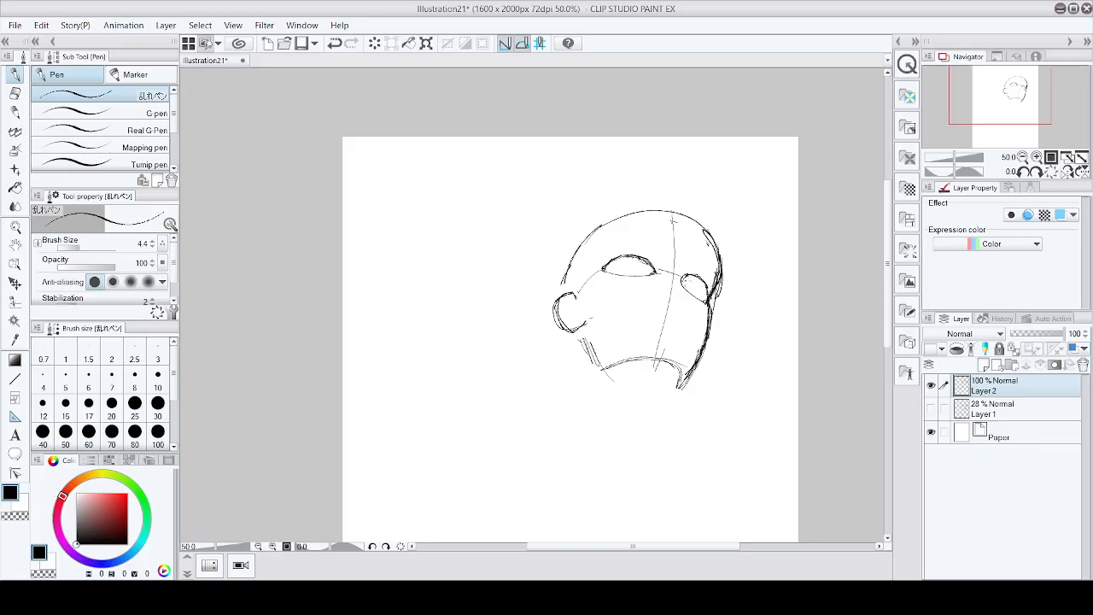
scroll(608, 260, "up", 3)
left_click_drag(561, 345, 587, 432)
left_click_drag(569, 383, 597, 439)
Step: Draw the curved mouth line below the nose, undoing the first attempt and redrawing it
scroll(815, 379, "down", 4)
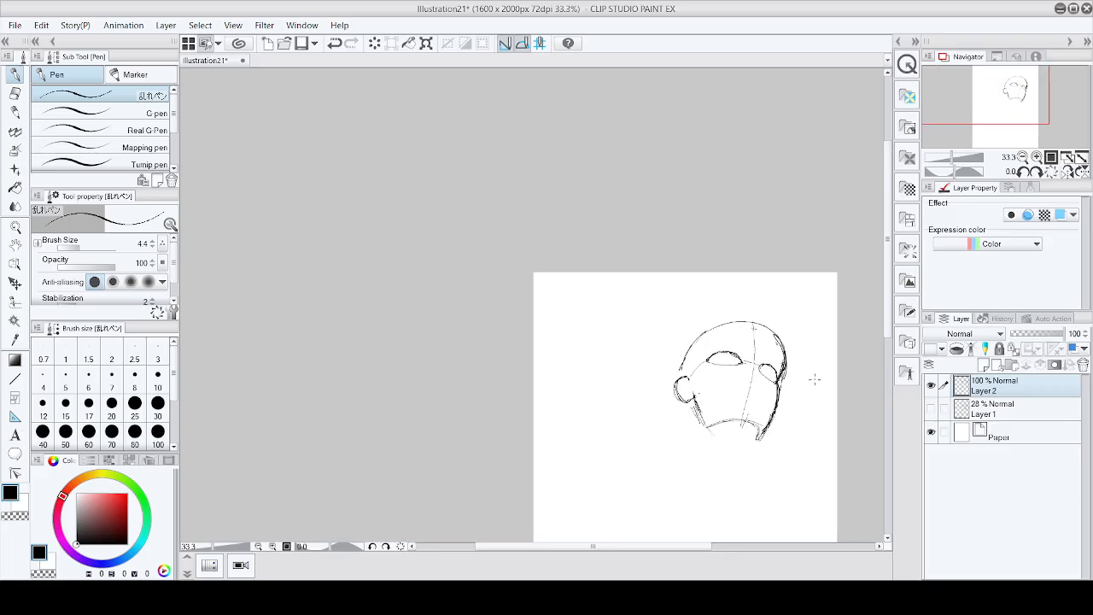
scroll(815, 379, "up", 4)
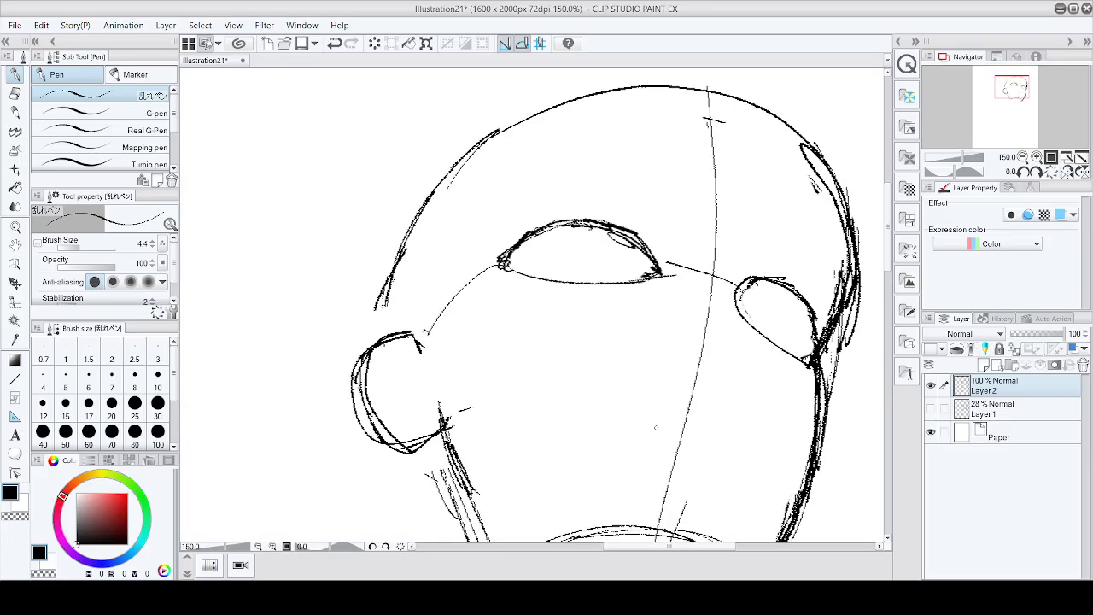
mouse_move(632, 414)
left_mouse_down()
mouse_move(680, 407)
mouse_move(769, 434)
left_mouse_up()
key("ctrl+z")
left_click_drag(624, 411, 752, 442)
Step: Sketch hatching marks for the nostrils and lines at the right eye's inner corner
mouse_move(692, 330)
left_mouse_down()
mouse_move(674, 351)
mouse_move(709, 365)
left_mouse_up()
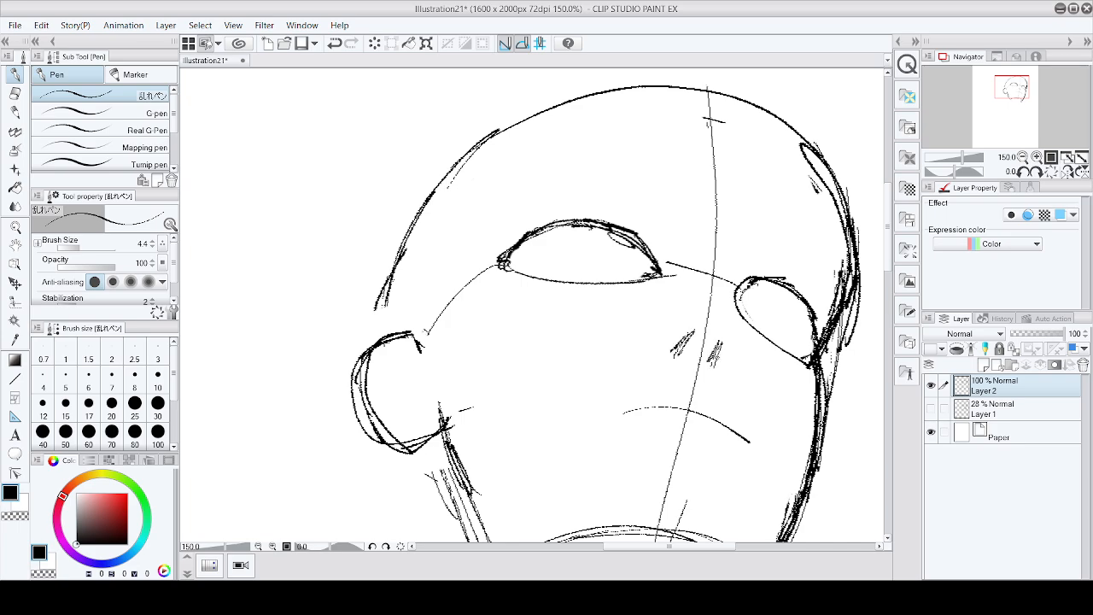
mouse_move(733, 318)
left_mouse_down()
mouse_move(695, 310)
mouse_move(740, 328)
left_mouse_up()
left_click_drag(723, 275, 735, 314)
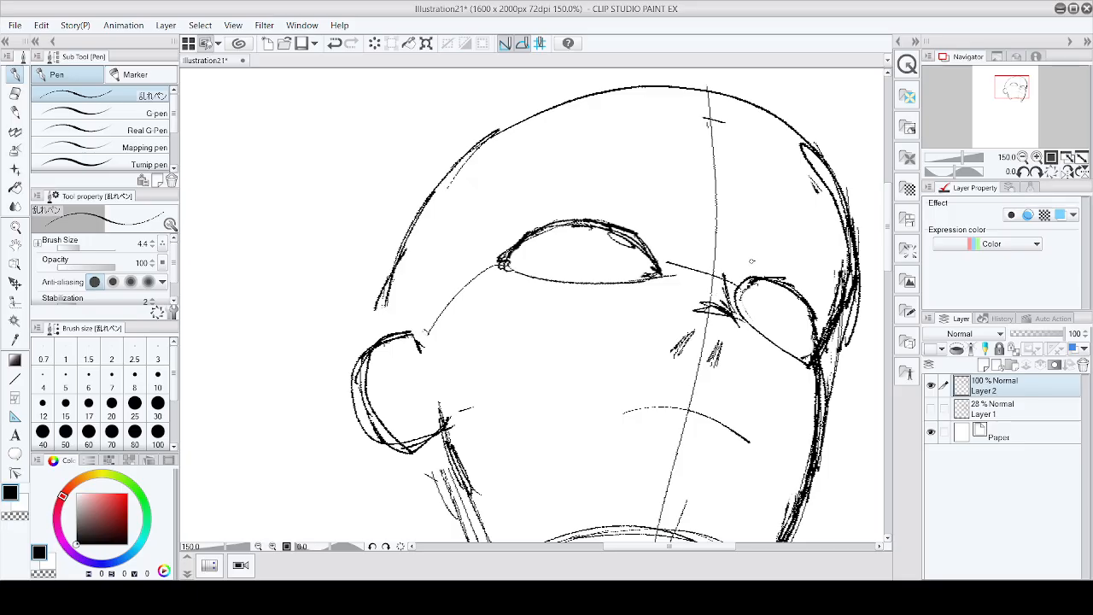
mouse_move(752, 260)
left_mouse_down()
mouse_move(730, 279)
mouse_move(763, 260)
mouse_move(732, 313)
left_mouse_up()
left_click_drag(743, 270, 776, 254)
Step: Draw brow strokes above the left eye and reinforce the right eye's upper lid
left_click_drag(643, 214, 671, 244)
mouse_move(760, 263)
left_mouse_down()
mouse_move(794, 272)
mouse_move(826, 310)
left_mouse_up()
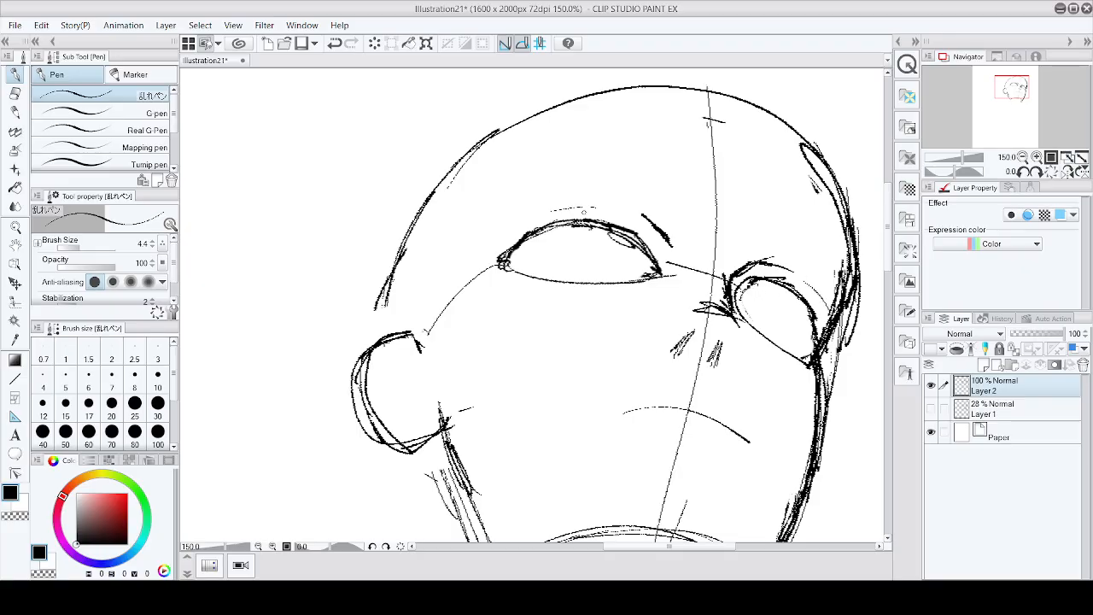
left_click_drag(513, 230, 584, 207)
Step: Thicken the left eye's outer corner with the pen at 400% zoom
scroll(758, 258, "down", 3)
scroll(797, 281, "up", 1)
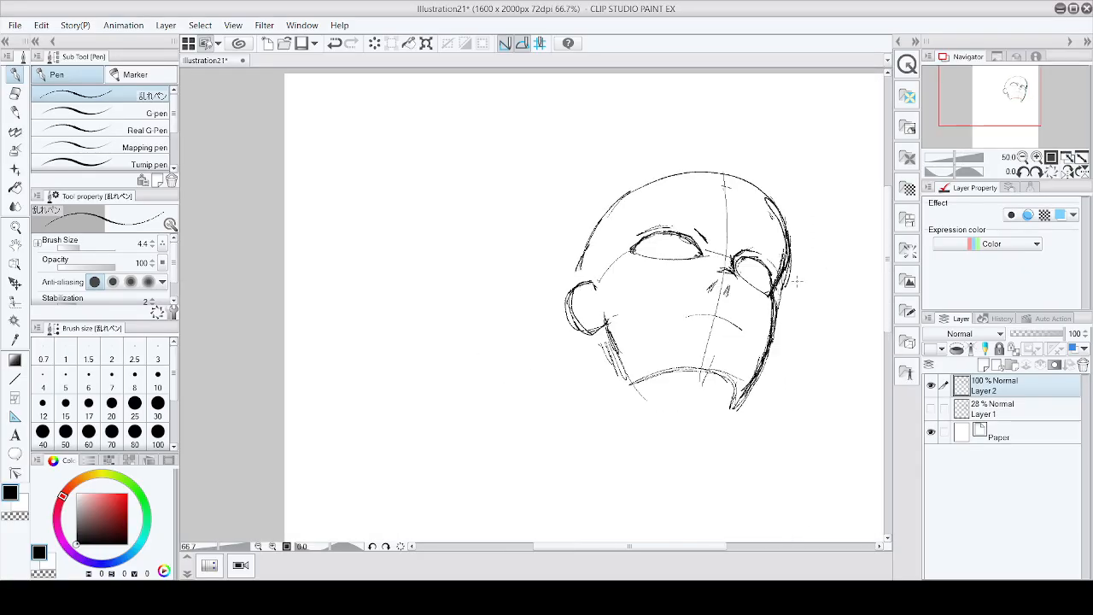
scroll(797, 280, "up", 1)
scroll(646, 219, "up", 4)
left_click_drag(653, 248, 657, 320)
mouse_move(661, 280)
left_mouse_down()
mouse_move(546, 336)
mouse_move(650, 242)
left_mouse_up()
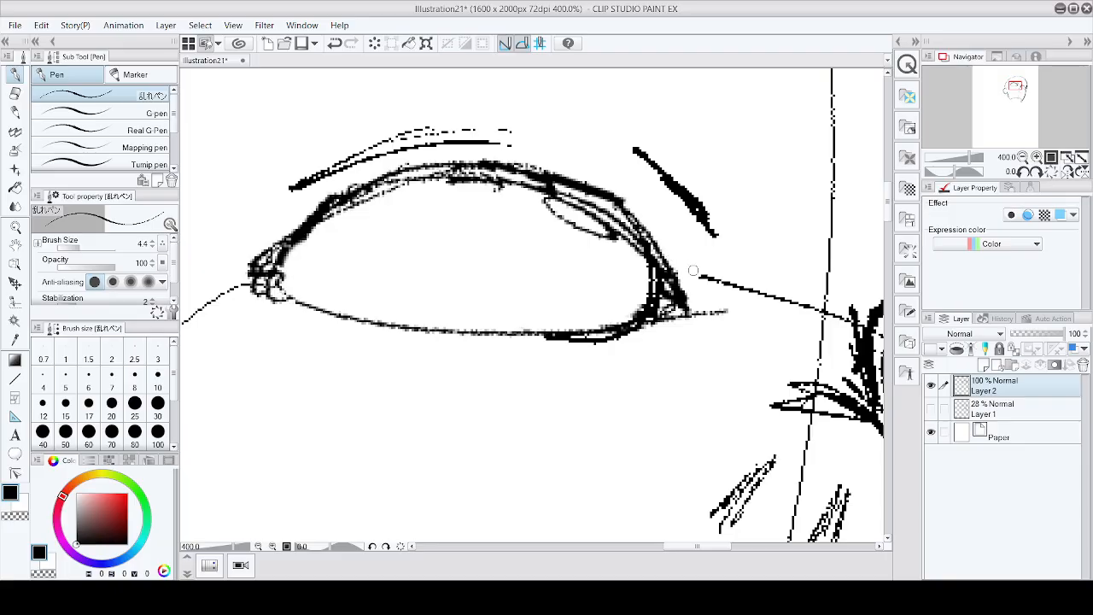
Step: Erase the stray line extending from the left eye's outer corner
left_click(16, 93)
mouse_move(680, 280)
left_mouse_down()
mouse_move(680, 303)
mouse_move(720, 309)
mouse_move(757, 291)
left_mouse_up()
scroll(828, 286, "down", 6)
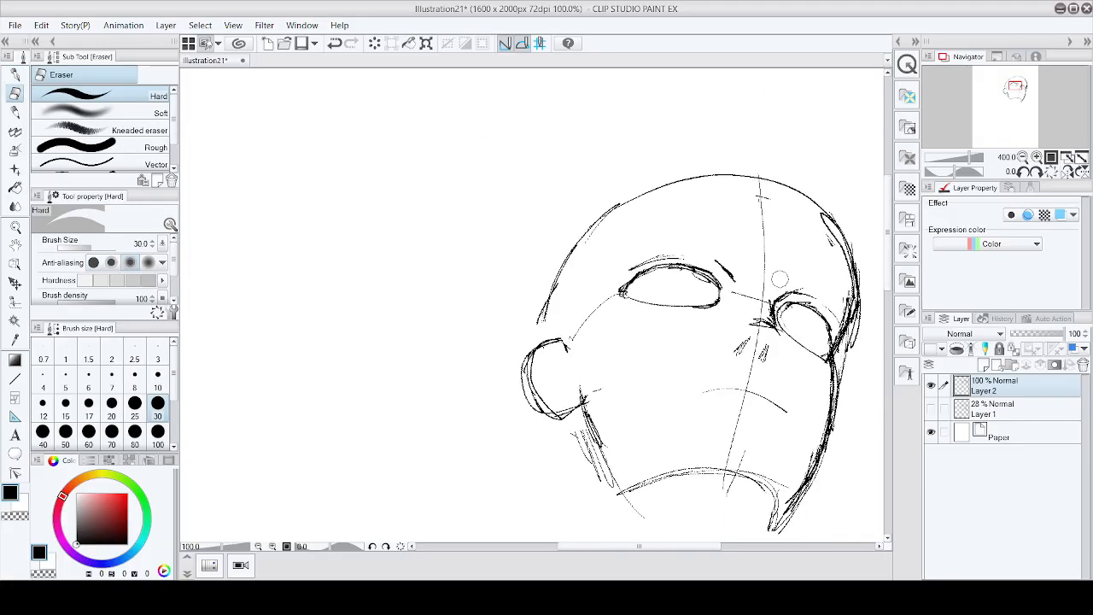
scroll(841, 295, "down", 3)
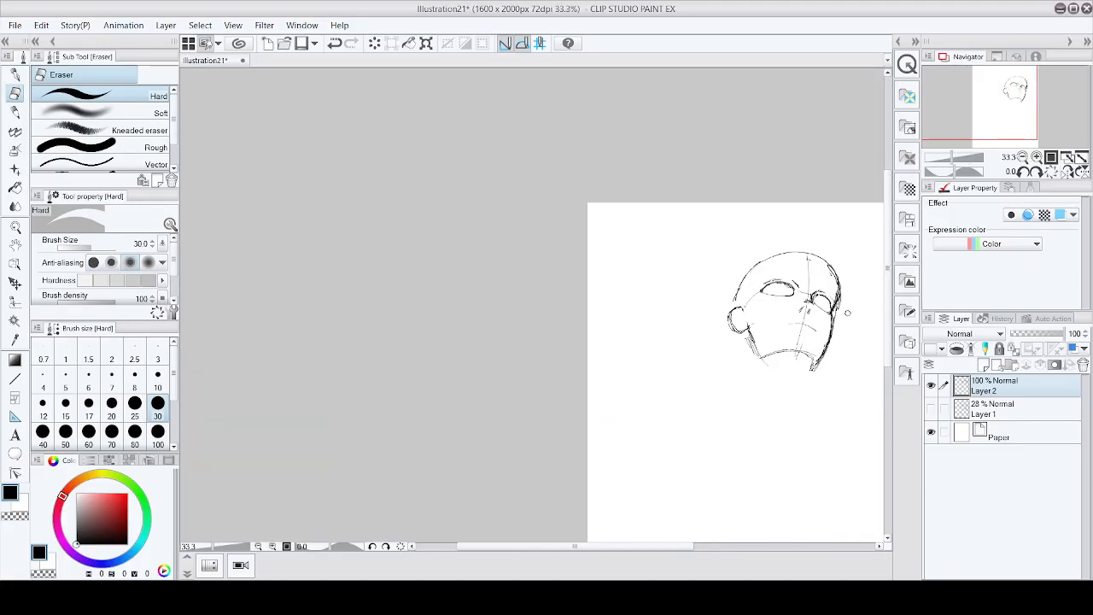
Step: Draw jaw and cheek hatching below the nose on the face's left side with the pen
scroll(833, 333, "up", 5)
left_click(16, 74)
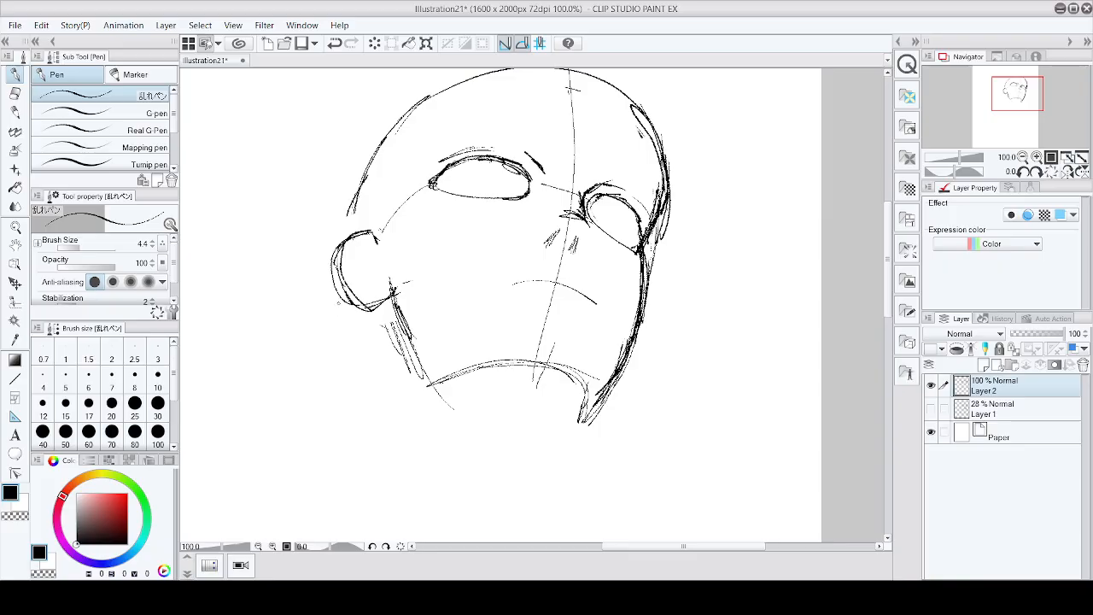
mouse_move(353, 314)
left_mouse_down()
mouse_move(367, 355)
mouse_move(437, 389)
left_mouse_up()
left_click_drag(376, 337, 436, 378)
left_click_drag(360, 315, 427, 352)
left_click_drag(392, 297, 414, 356)
left_click_drag(390, 295, 418, 373)
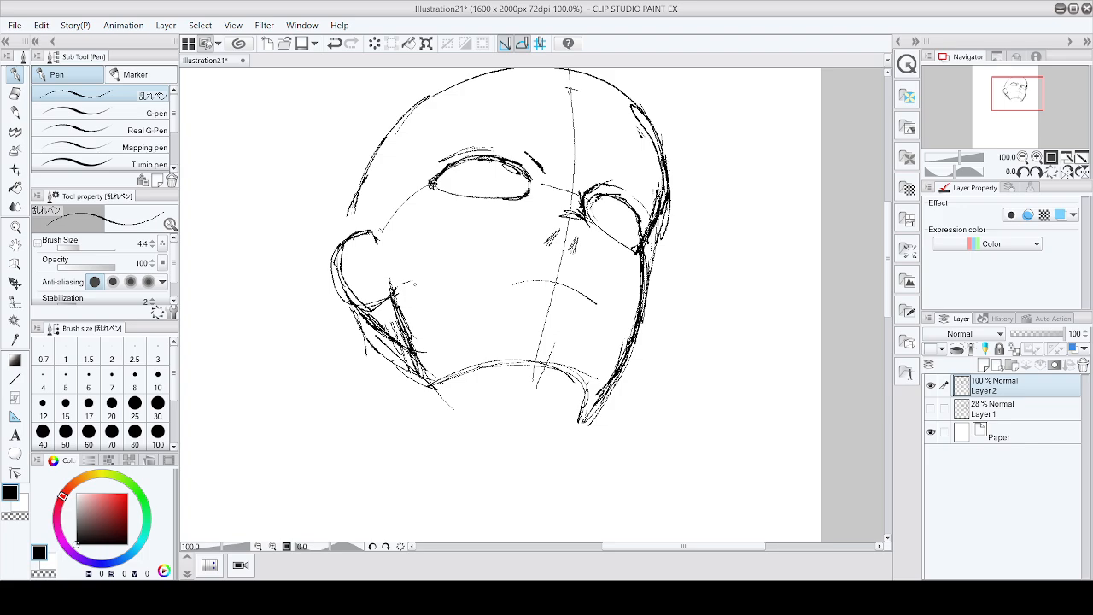
Step: Add short strokes at the nose's base and along its upper contour
mouse_move(375, 307)
left_mouse_down()
mouse_move(397, 320)
mouse_move(391, 330)
left_mouse_up()
left_click_drag(373, 307, 390, 323)
left_click_drag(357, 207, 350, 236)
left_click_drag(356, 212, 352, 244)
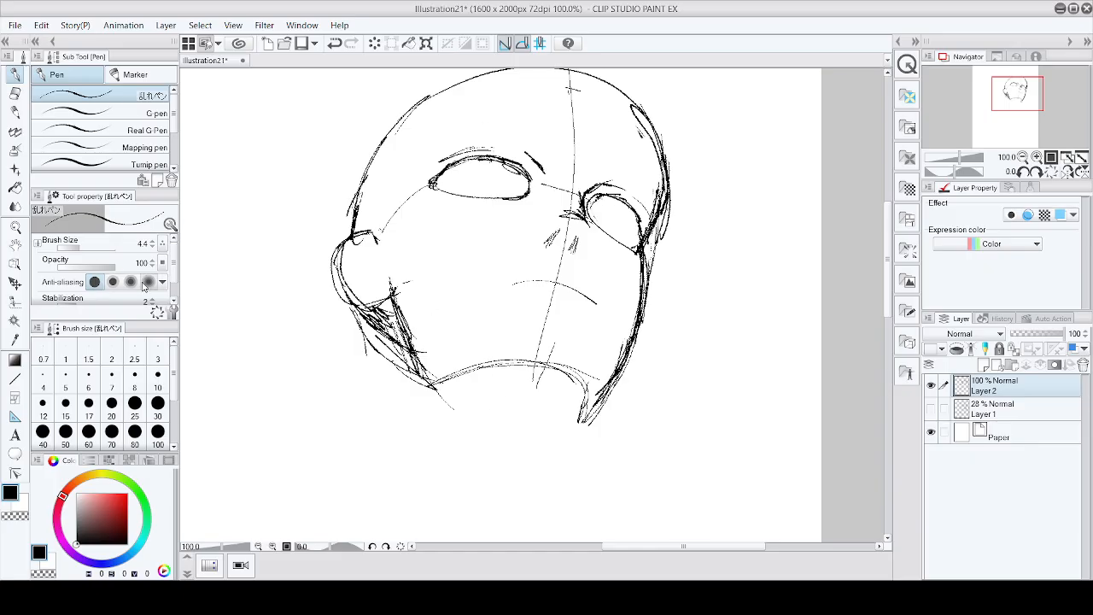
Step: Erase the jaw and cheek hatching on the face's left side
key("e")
mouse_move(387, 348)
left_mouse_down()
mouse_move(380, 326)
mouse_move(359, 323)
mouse_move(414, 375)
mouse_move(359, 321)
mouse_move(387, 316)
left_mouse_up()
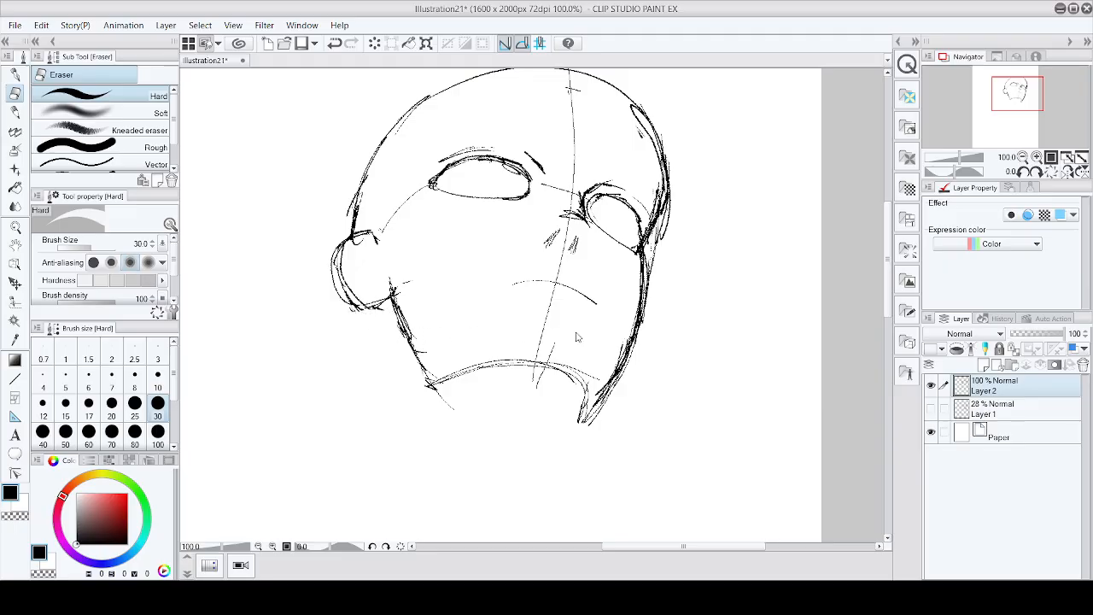
Step: Sketch the neck's left contour descending from below the jaw with the pen
scroll(579, 335, "down", 1)
left_click(16, 74)
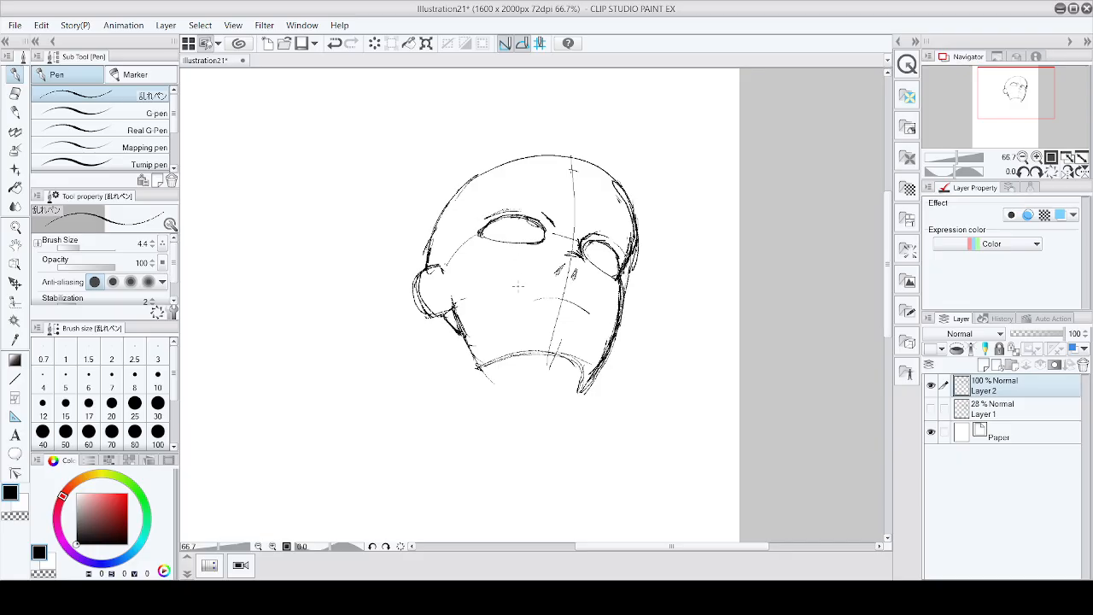
left_click_drag(446, 318, 463, 353)
left_click_drag(450, 327, 467, 357)
left_click_drag(450, 311, 434, 359)
left_click_drag(451, 324, 436, 370)
left_click_drag(449, 366, 460, 444)
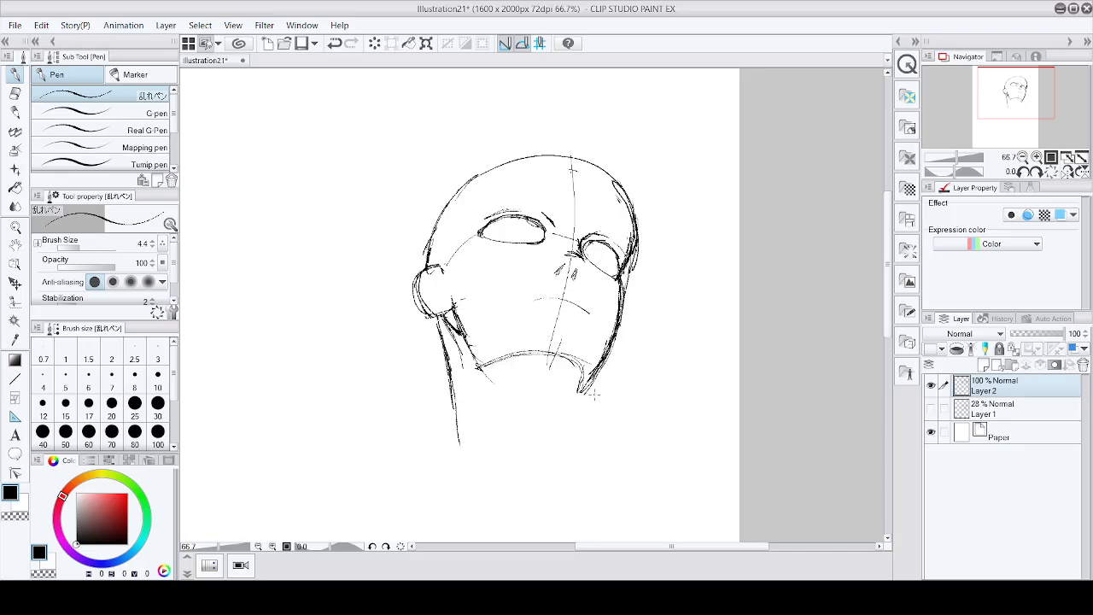
Step: Add more strokes to both sides of the neck, extending the right contour downward
left_click_drag(593, 393, 564, 466)
left_click_drag(446, 374, 442, 425)
left_click_drag(448, 403, 433, 455)
left_click_drag(451, 357, 436, 439)
left_click_drag(581, 398, 569, 465)
left_click_drag(576, 424, 572, 459)
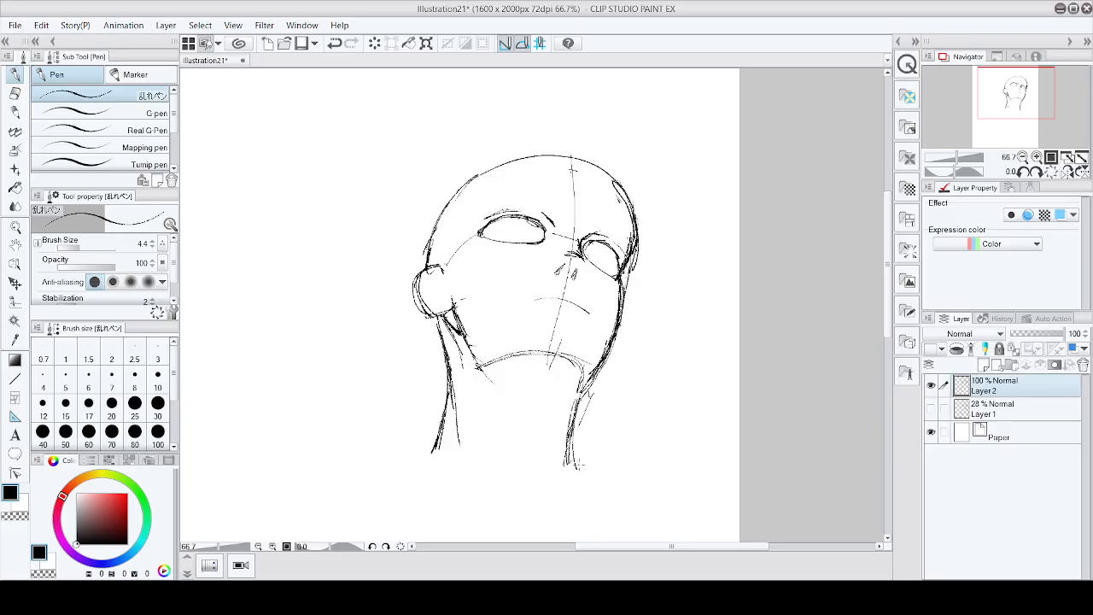
Step: Strengthen the underside of the jaw with strokes along the chin line and its right corner
scroll(589, 452, "down", 2)
scroll(577, 376, "up", 3)
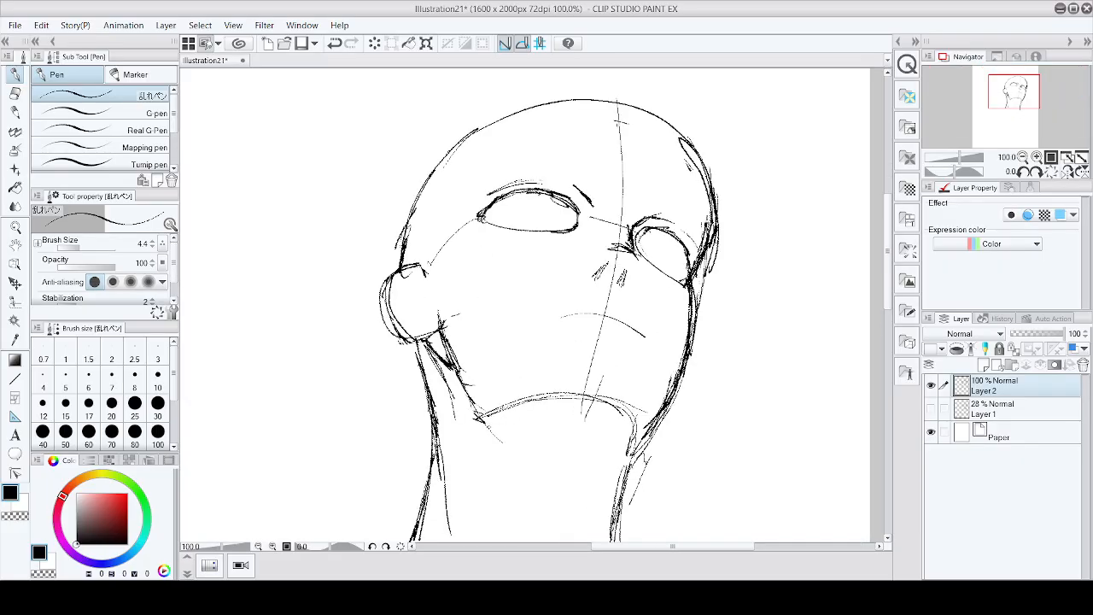
mouse_move(482, 422)
left_mouse_down()
mouse_move(561, 381)
mouse_move(623, 393)
left_mouse_up()
mouse_move(520, 398)
left_mouse_down()
mouse_move(639, 398)
mouse_move(620, 383)
left_mouse_up()
left_click_drag(622, 394, 644, 412)
left_click_drag(567, 388, 646, 413)
mouse_move(526, 396)
left_mouse_down()
mouse_move(625, 401)
mouse_move(642, 446)
left_mouse_up()
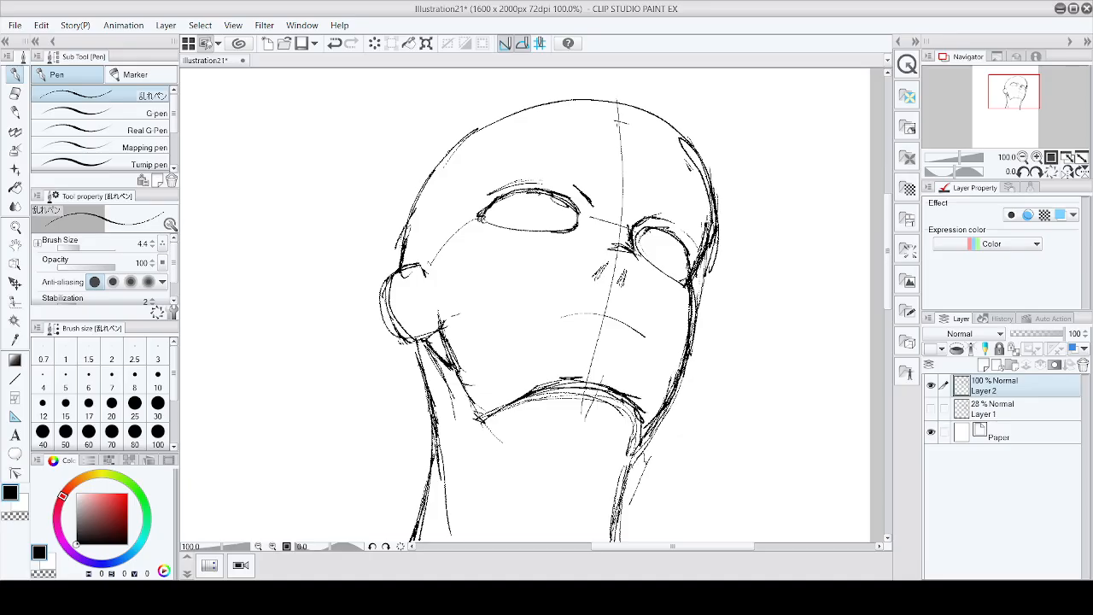
left_click_drag(628, 396, 642, 440)
left_click_drag(533, 390, 608, 389)
left_click_drag(507, 402, 565, 385)
left_click_drag(488, 418, 593, 386)
mouse_move(633, 404)
left_mouse_down()
mouse_move(642, 432)
mouse_move(634, 449)
left_mouse_up()
mouse_move(637, 430)
left_mouse_down()
mouse_move(627, 454)
mouse_move(629, 444)
left_mouse_up()
left_click_drag(636, 419, 622, 449)
mouse_move(637, 422)
left_mouse_down()
mouse_move(624, 445)
mouse_move(632, 419)
left_mouse_up()
mouse_move(613, 386)
left_mouse_down()
mouse_move(562, 381)
mouse_move(534, 410)
left_mouse_up()
key("e")
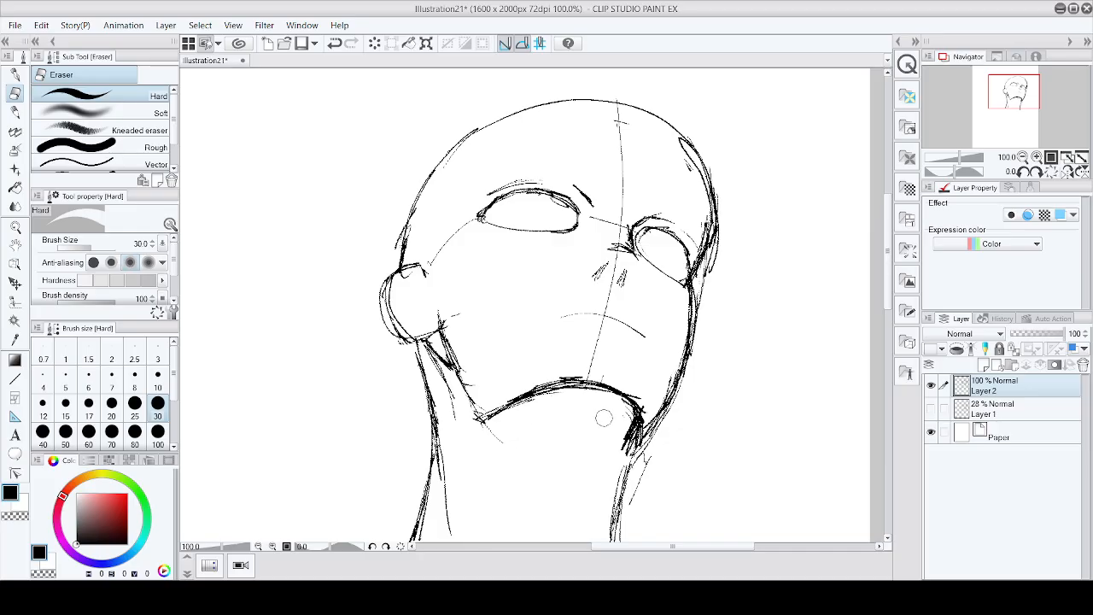
scroll(637, 410, "down", 3)
scroll(663, 409, "up", 2)
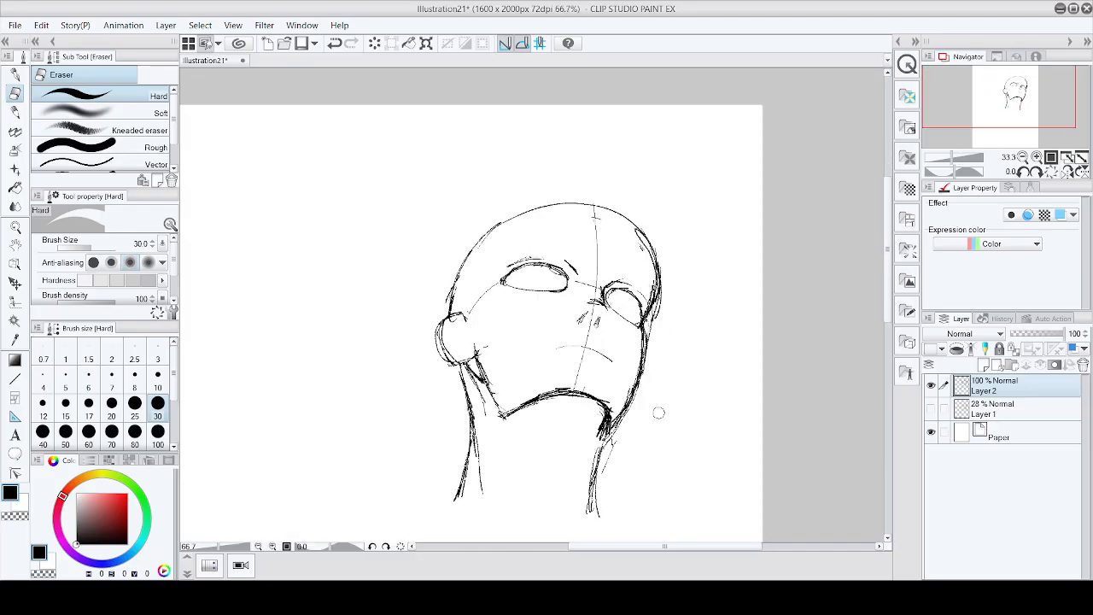
scroll(629, 210, "up", 1)
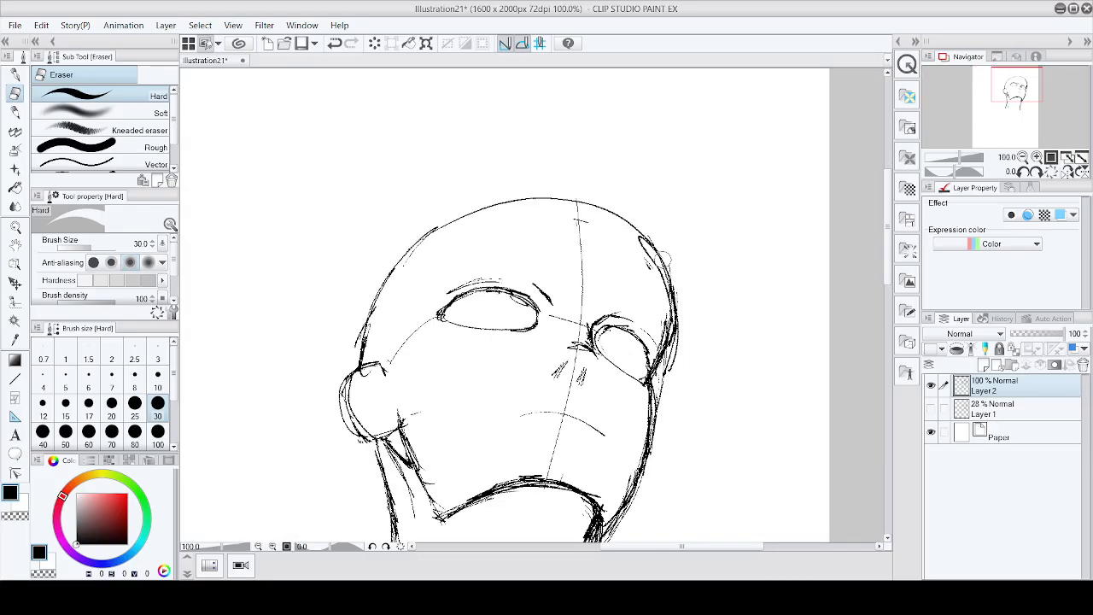
scroll(664, 259, "down", 6)
scroll(690, 261, "up", 2)
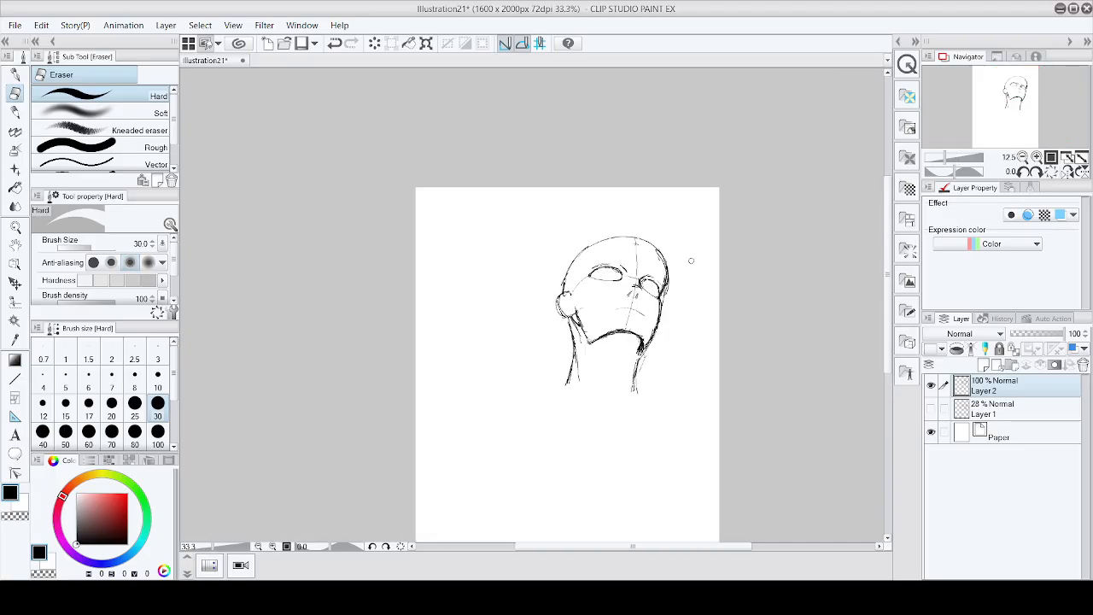
key("p")
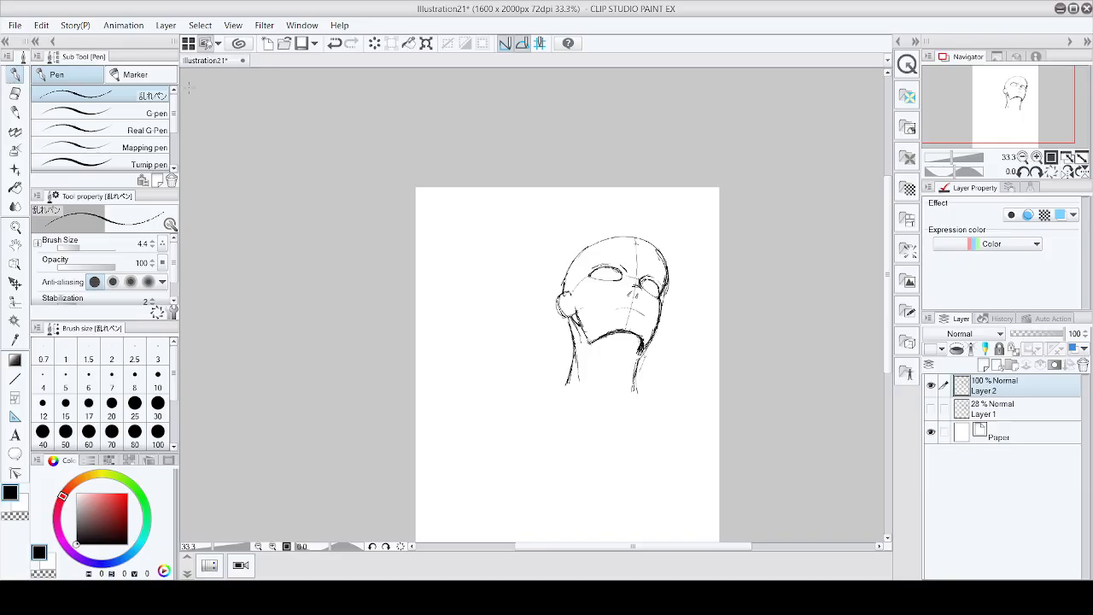
Step: Try a shoulder line at the neck's base, then undo the last four strokes
scroll(599, 408, "up", 2)
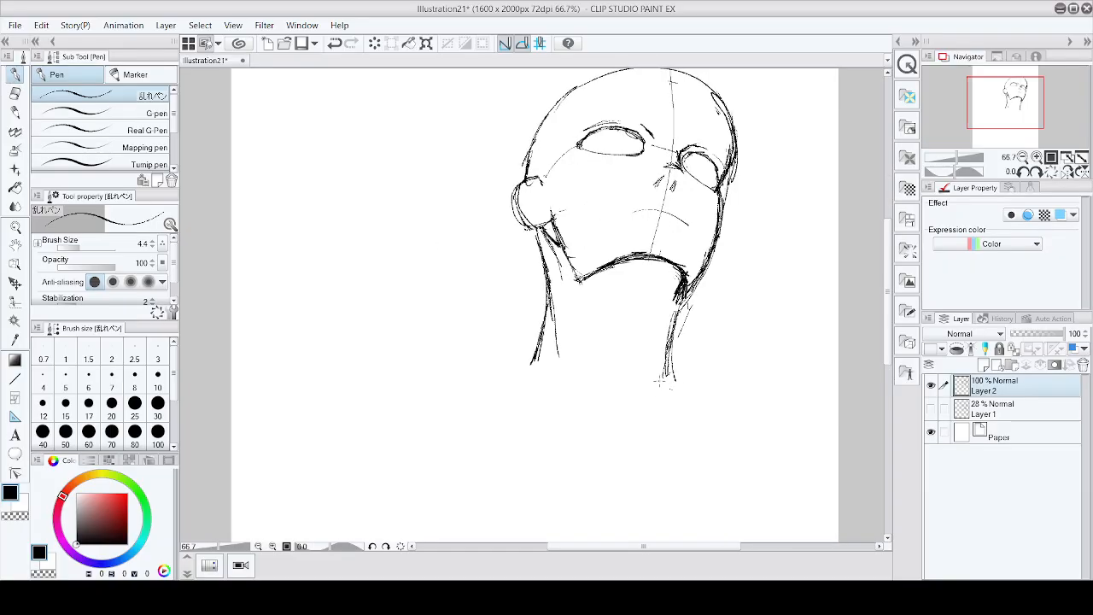
mouse_move(634, 376)
left_mouse_down()
mouse_move(651, 397)
mouse_move(672, 383)
mouse_move(748, 389)
left_mouse_up()
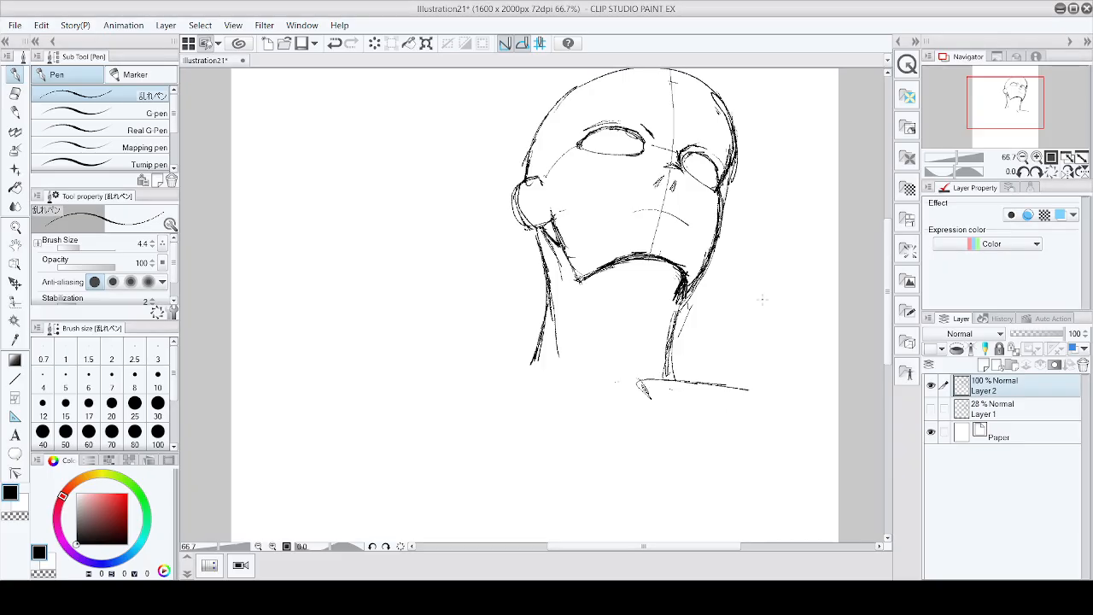
key("ctrl+z")
key("ctrl+z")
key("ctrl+z")
key("ctrl+z")
Step: Draw the shoulder lines extending left and right from the neck's base
mouse_move(647, 382)
left_mouse_down()
mouse_move(651, 402)
mouse_move(708, 382)
mouse_move(769, 385)
left_mouse_up()
mouse_move(688, 381)
left_mouse_down()
mouse_move(649, 400)
mouse_move(644, 419)
mouse_move(682, 401)
mouse_move(801, 394)
left_mouse_up()
left_click_drag(736, 381, 809, 392)
mouse_move(614, 391)
left_mouse_down()
mouse_move(626, 418)
mouse_move(582, 381)
mouse_move(524, 376)
left_mouse_up()
mouse_move(532, 378)
left_mouse_down()
mouse_move(597, 388)
mouse_move(429, 380)
left_mouse_up()
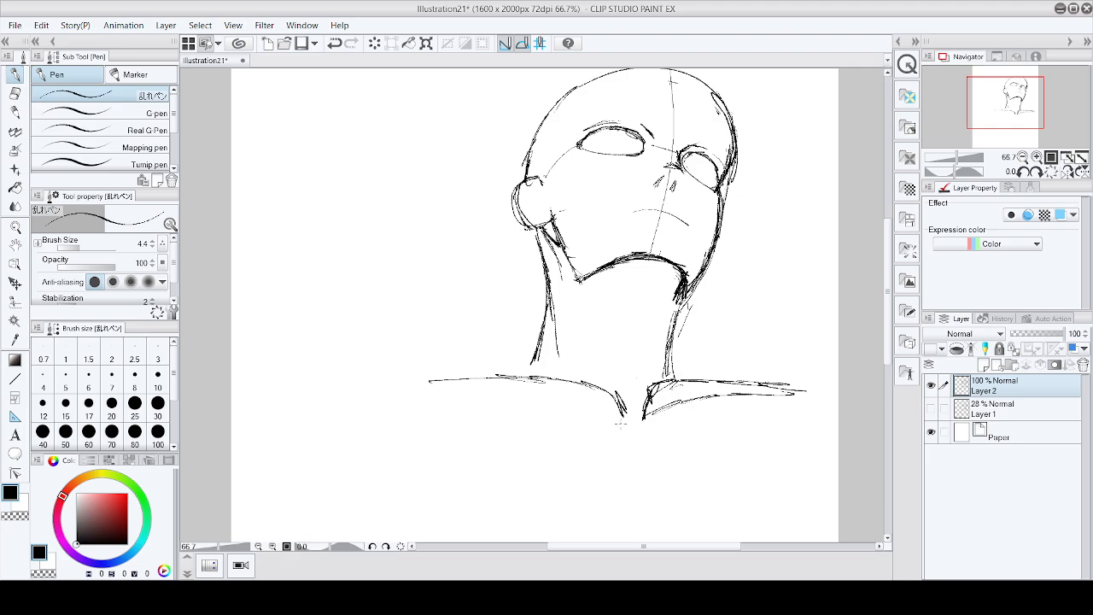
left_click_drag(611, 409, 622, 422)
mouse_move(543, 391)
left_mouse_down()
mouse_move(601, 411)
mouse_move(456, 391)
mouse_move(509, 392)
mouse_move(423, 391)
left_mouse_up()
mouse_move(652, 401)
left_mouse_down()
mouse_move(645, 413)
mouse_move(467, 383)
left_mouse_up()
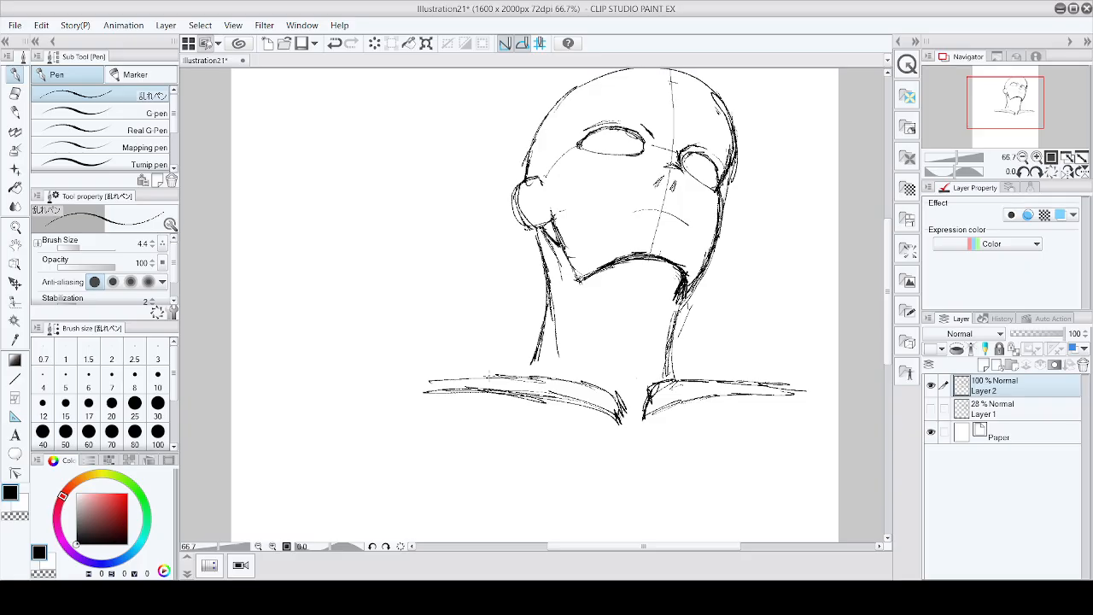
Step: Add the trapezius slopes running from the neck down to each shoulder
mouse_move(546, 302)
left_mouse_down()
mouse_move(521, 352)
mouse_move(478, 376)
left_mouse_up()
left_click_drag(531, 335, 418, 384)
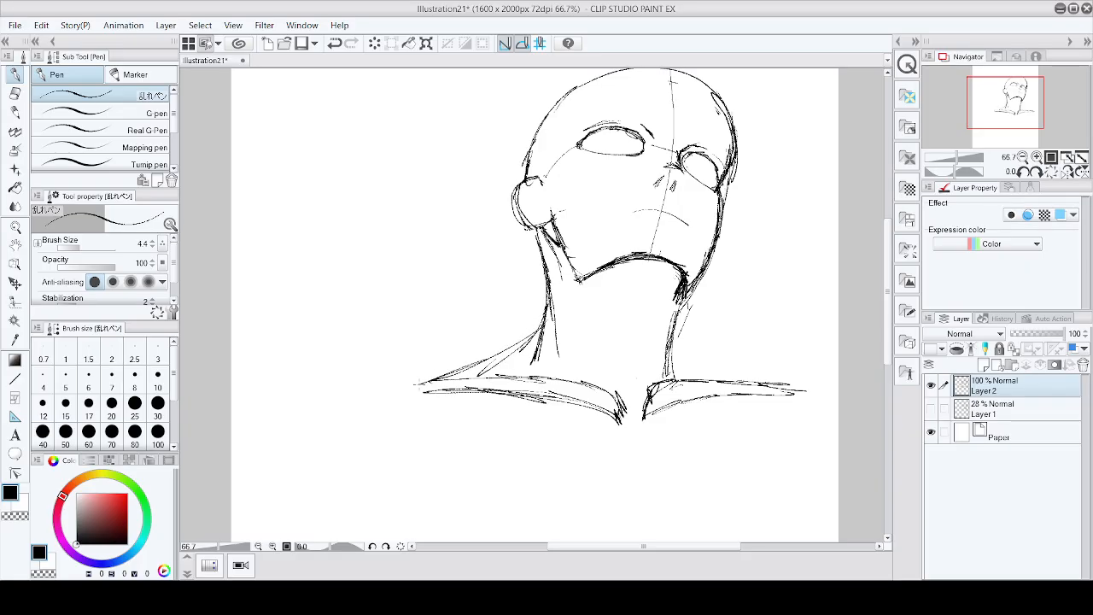
mouse_move(504, 352)
left_mouse_down()
mouse_move(546, 309)
mouse_move(536, 328)
left_mouse_up()
mouse_move(671, 335)
left_mouse_down()
mouse_move(709, 366)
mouse_move(788, 387)
mouse_move(756, 377)
mouse_move(757, 388)
left_mouse_up()
Step: Sketch the rounded outline of the left shoulder and upper arm
mouse_move(441, 374)
left_mouse_down()
mouse_move(380, 392)
mouse_move(360, 427)
mouse_move(350, 471)
left_mouse_up()
mouse_move(407, 371)
left_mouse_down()
mouse_move(349, 477)
mouse_move(374, 408)
left_mouse_up()
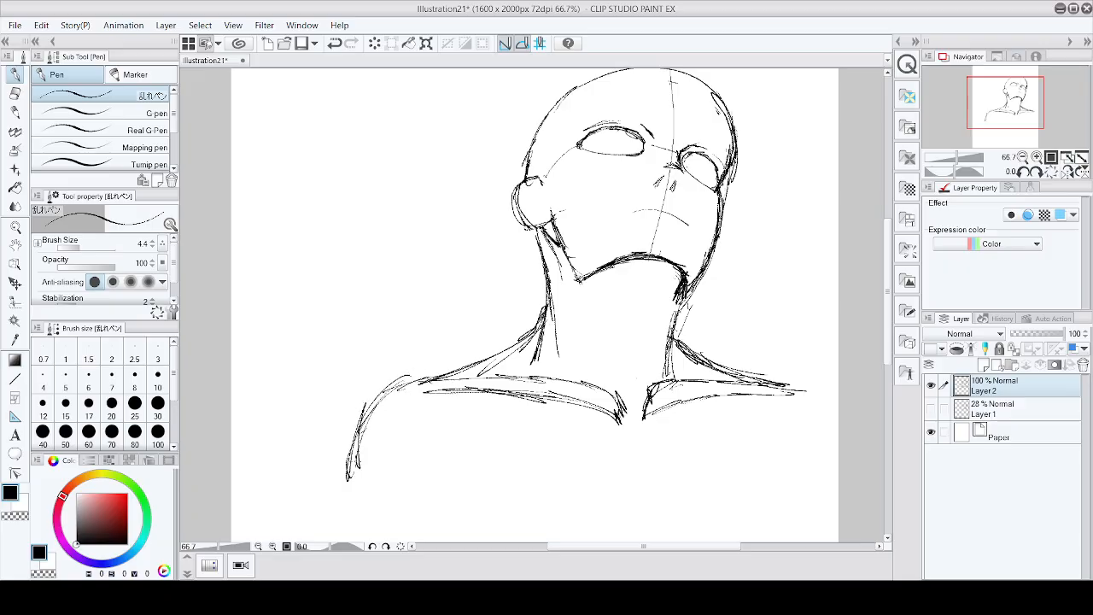
left_click_drag(357, 451, 348, 496)
mouse_move(449, 384)
left_mouse_down()
mouse_move(431, 461)
mouse_move(376, 500)
left_mouse_up()
left_click_drag(448, 403, 356, 499)
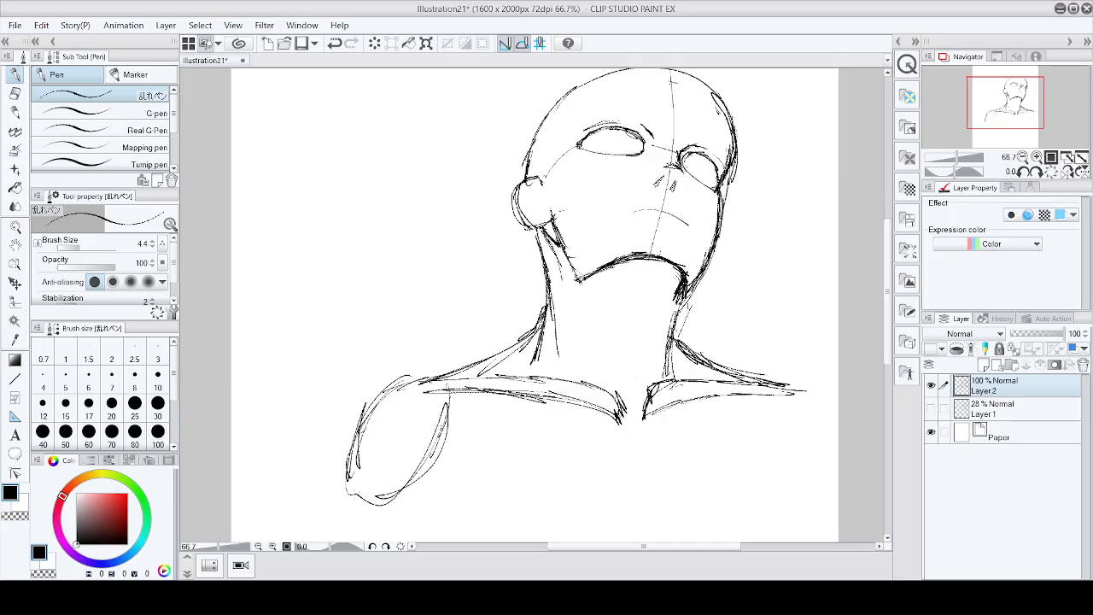
left_click_drag(376, 392, 381, 504)
mouse_move(405, 381)
left_mouse_down()
mouse_move(352, 456)
mouse_move(437, 376)
left_mouse_up()
mouse_move(455, 384)
left_mouse_down()
mouse_move(442, 451)
mouse_move(367, 519)
left_mouse_up()
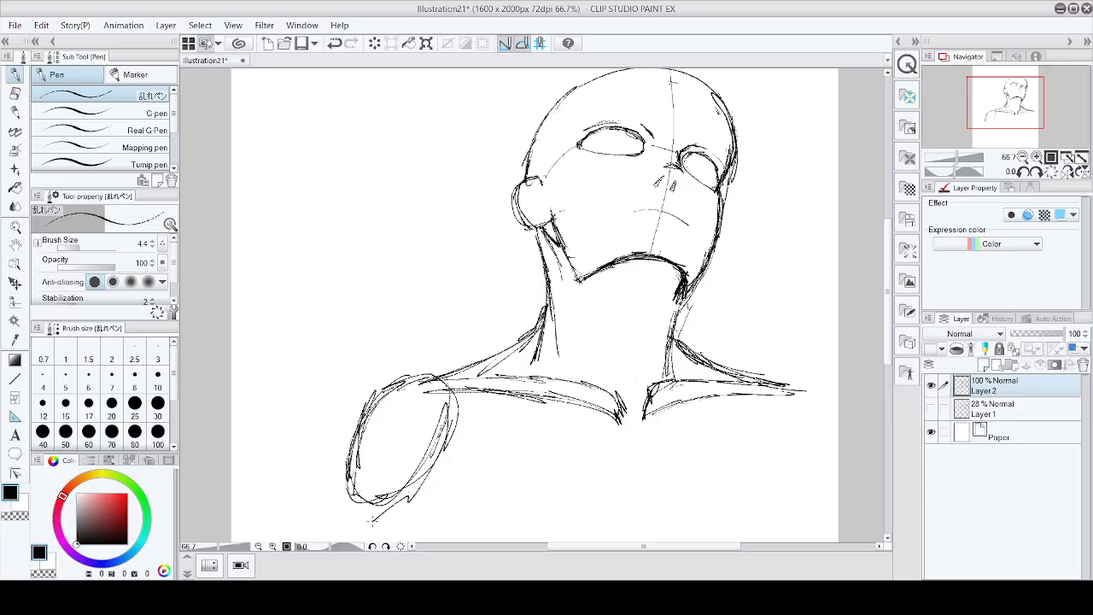
left_click_drag(355, 445, 350, 522)
left_click_drag(440, 418, 389, 494)
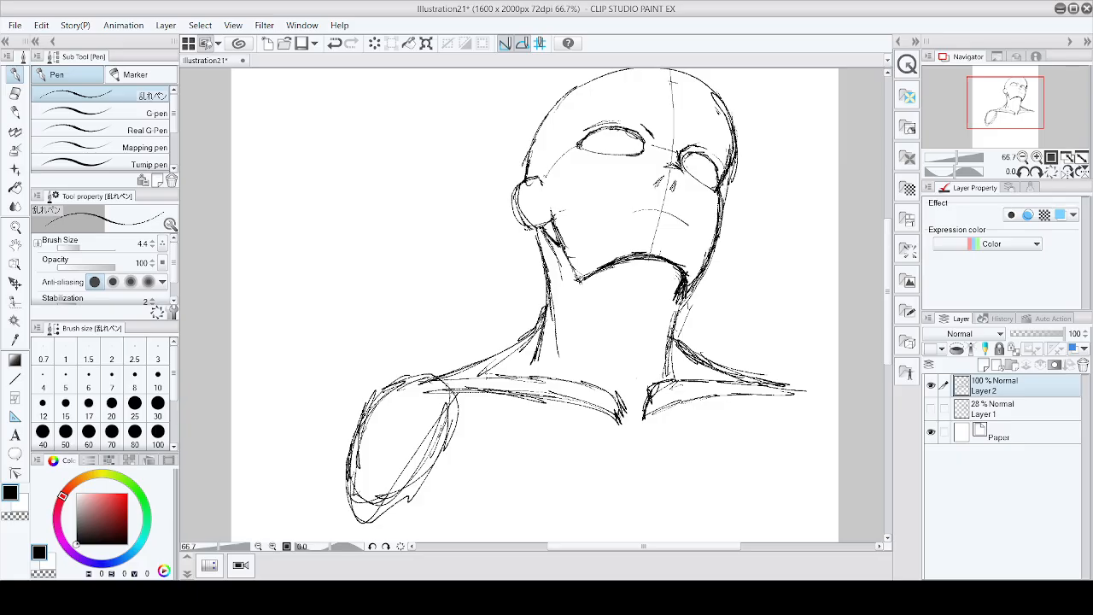
Step: Add a stroke at the left shoulder's top and a line inside the upper arm
scroll(467, 395, "down", 3)
scroll(459, 430, "up", 3)
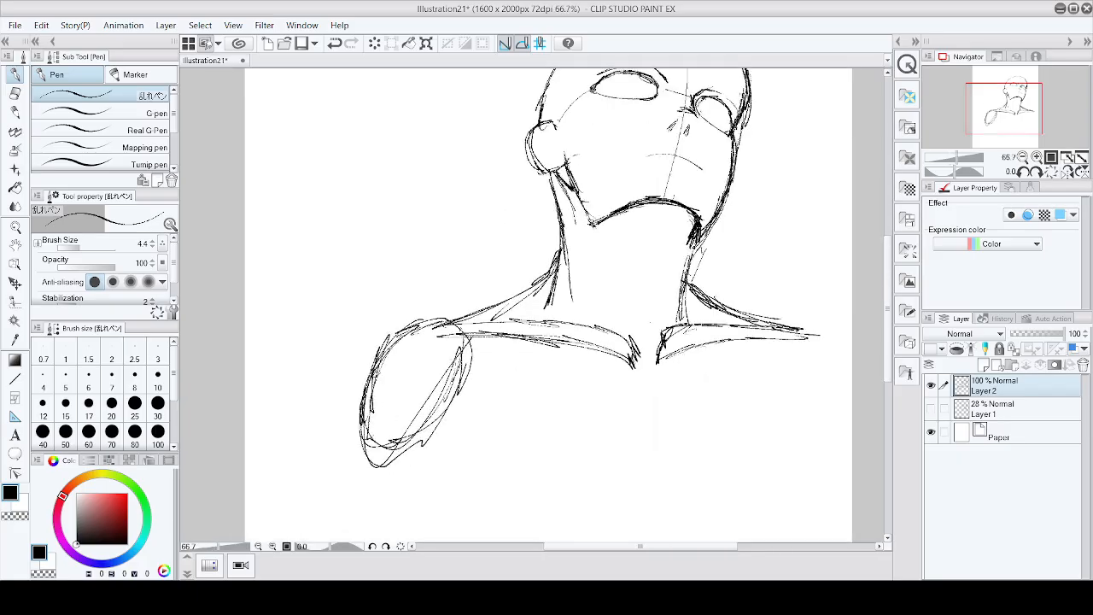
mouse_move(453, 320)
left_mouse_down()
mouse_move(472, 352)
mouse_move(468, 391)
mouse_move(431, 458)
mouse_move(357, 501)
mouse_move(371, 388)
mouse_move(394, 335)
mouse_move(439, 323)
left_mouse_up()
mouse_move(363, 397)
left_mouse_down()
mouse_move(372, 503)
mouse_move(416, 320)
mouse_move(469, 366)
mouse_move(401, 494)
left_mouse_up()
Step: Sketch the left pectoral's lower edge and a line down the chest's center
scroll(444, 432, "down", 3)
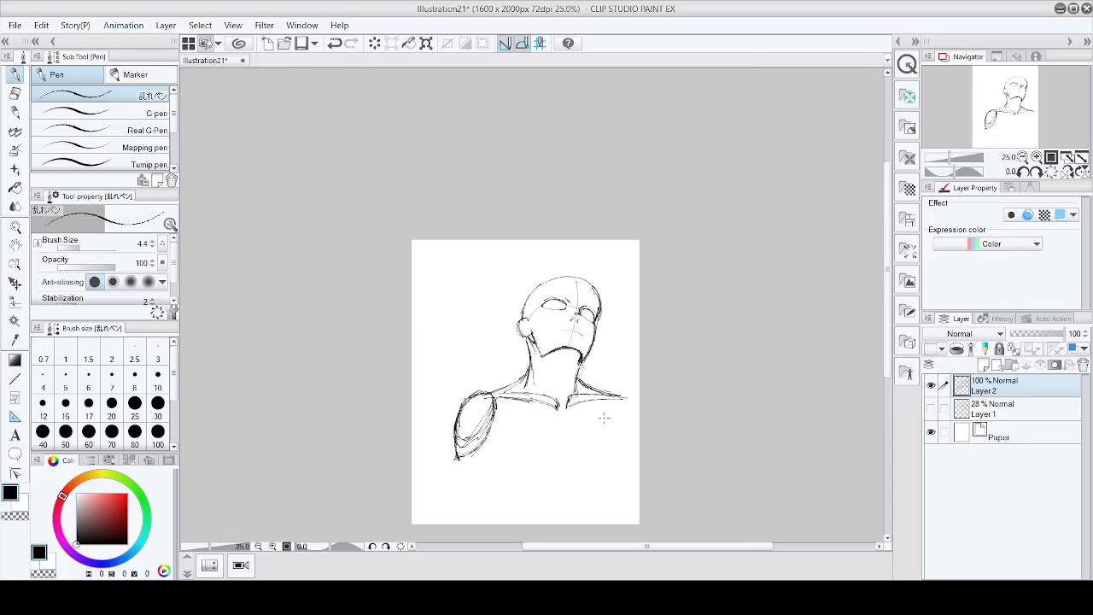
scroll(566, 407, "up", 2)
mouse_move(418, 427)
left_mouse_down()
mouse_move(475, 474)
mouse_move(533, 490)
left_mouse_up()
left_click_drag(560, 395, 585, 506)
mouse_move(418, 436)
left_mouse_down()
mouse_move(458, 501)
mouse_move(487, 523)
mouse_move(586, 515)
mouse_move(576, 509)
mouse_move(594, 503)
left_mouse_up()
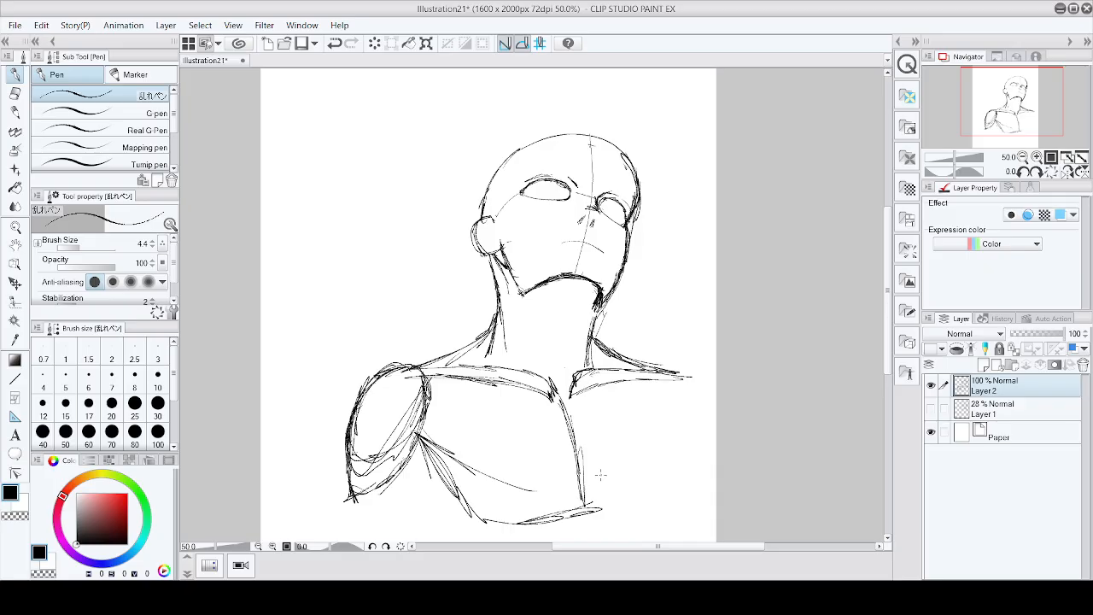
Step: Reinforce the sternum line down the middle of the chest with repeated strokes
left_click_drag(561, 400, 581, 490)
left_click_drag(573, 431, 581, 488)
left_click_drag(568, 408, 583, 500)
left_click_drag(561, 381, 588, 460)
mouse_move(576, 399)
left_mouse_down()
mouse_move(598, 516)
mouse_move(584, 516)
mouse_move(596, 515)
left_mouse_up()
left_click_drag(589, 499, 603, 515)
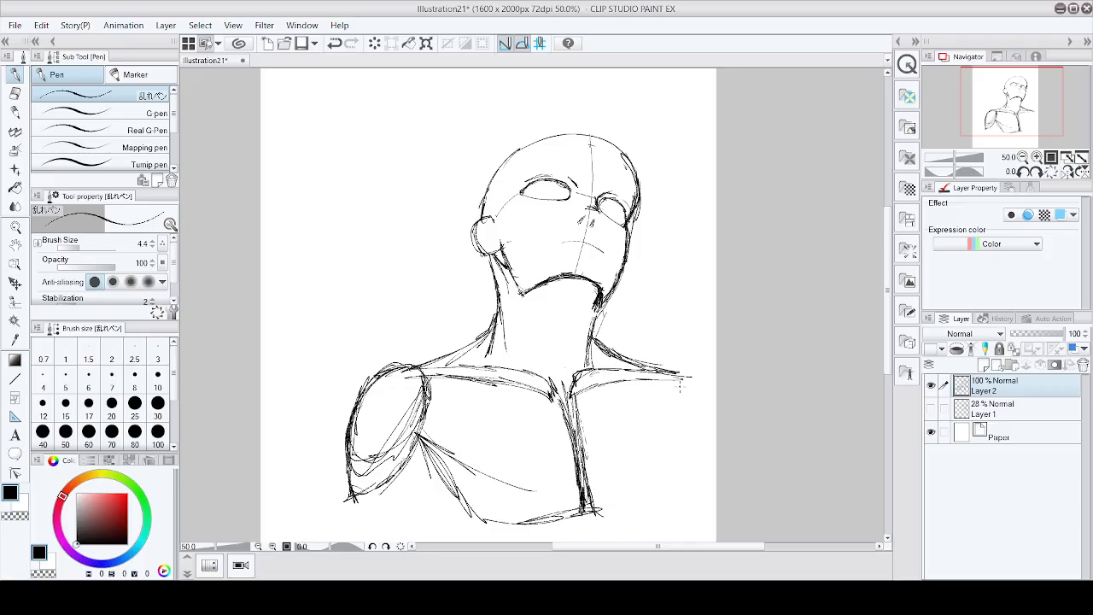
Step: Sketch the right shoulder's outline and the right pectoral's lower edge
mouse_move(671, 368)
left_mouse_down()
mouse_move(716, 425)
mouse_move(679, 383)
mouse_move(681, 409)
left_mouse_up()
mouse_move(682, 372)
left_mouse_down()
mouse_move(702, 448)
mouse_move(718, 458)
left_mouse_up()
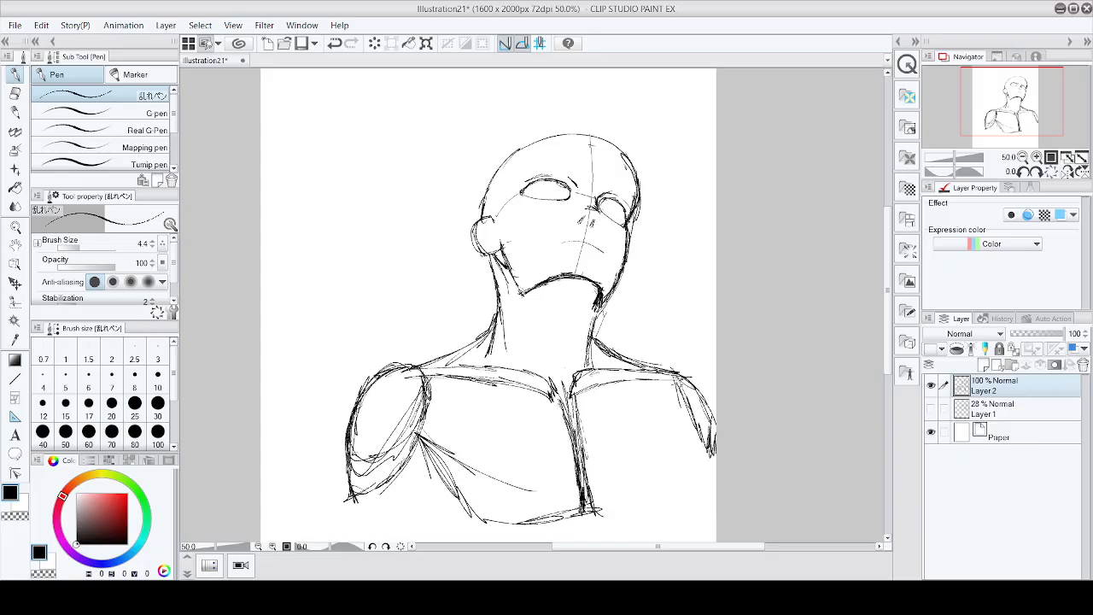
left_click_drag(675, 382, 683, 419)
left_click_drag(678, 381, 694, 449)
mouse_move(685, 414)
left_mouse_down()
mouse_move(699, 453)
mouse_move(664, 457)
mouse_move(666, 470)
left_mouse_up()
mouse_move(690, 422)
left_mouse_down()
mouse_move(653, 497)
mouse_move(620, 518)
left_mouse_up()
mouse_move(688, 443)
left_mouse_down()
mouse_move(636, 517)
mouse_move(660, 502)
mouse_move(589, 507)
left_mouse_up()
left_click_drag(690, 418, 648, 508)
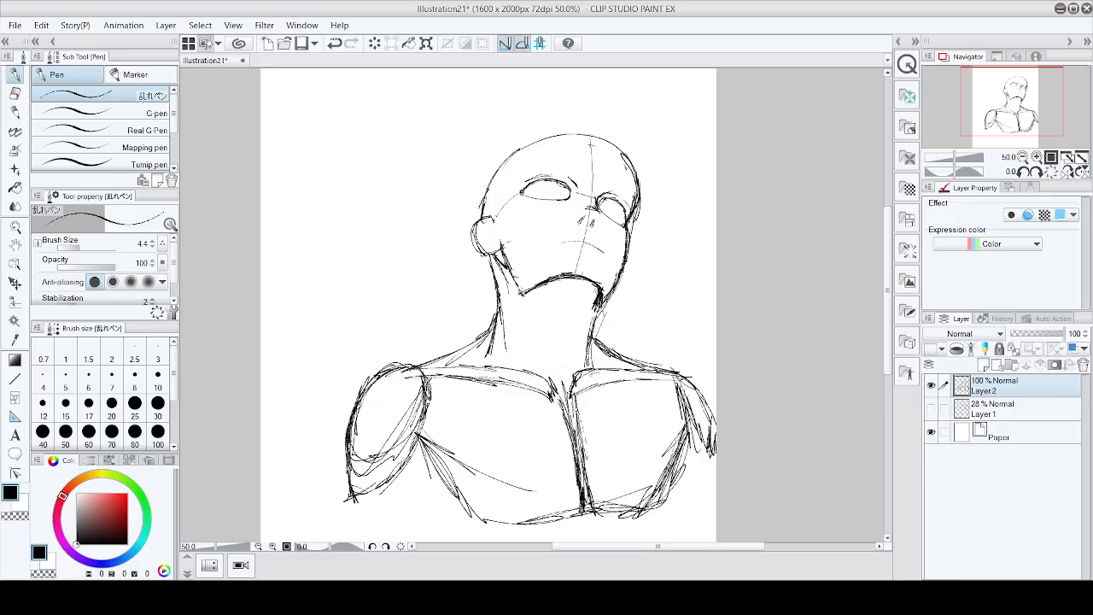
scroll(682, 398, "down", 2)
scroll(643, 407, "up", 2)
scroll(634, 442, "down", 2)
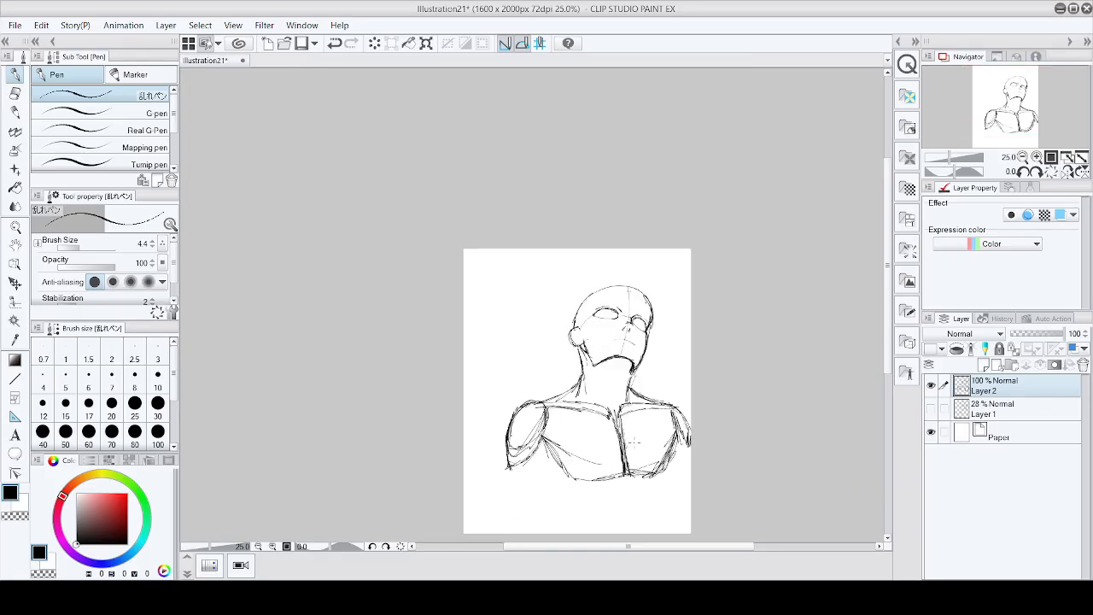
scroll(618, 387, "up", 2)
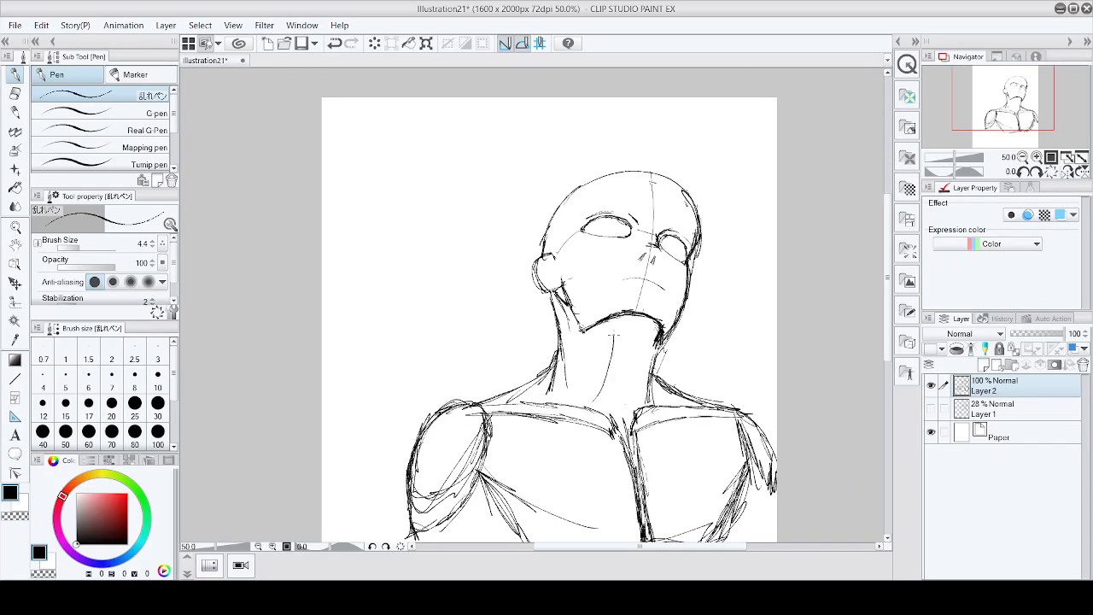
left_click_drag(610, 324, 621, 341)
key("ctrl+z")
scroll(709, 195, "up", 2)
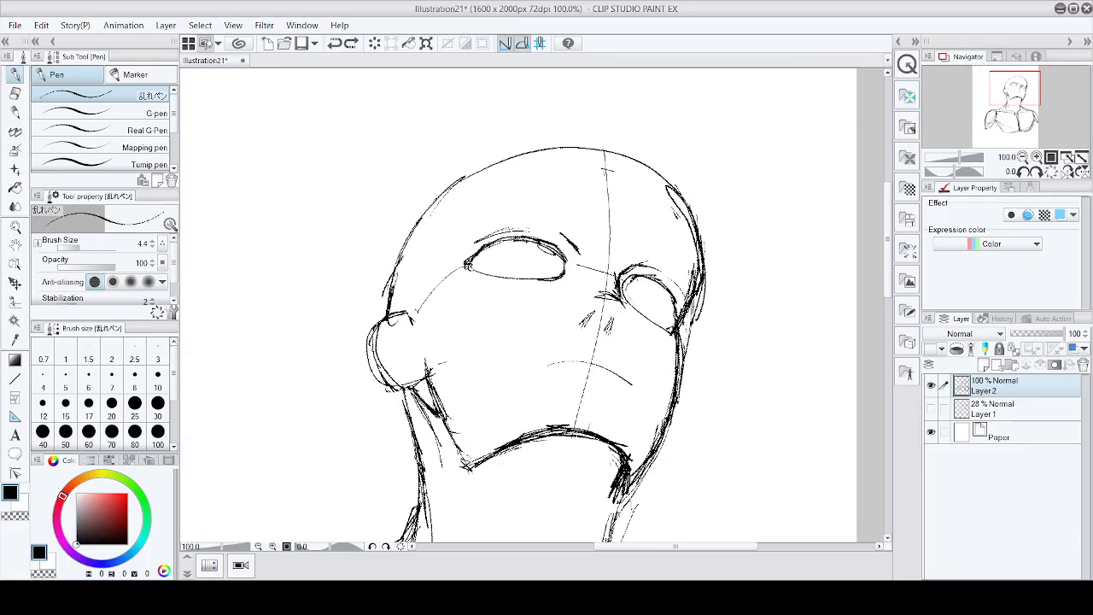
Step: Redraw the top of the skull with two sweeping strokes
mouse_move(559, 146)
left_mouse_down()
mouse_move(472, 157)
mouse_move(402, 202)
mouse_move(381, 267)
mouse_move(381, 329)
left_mouse_up()
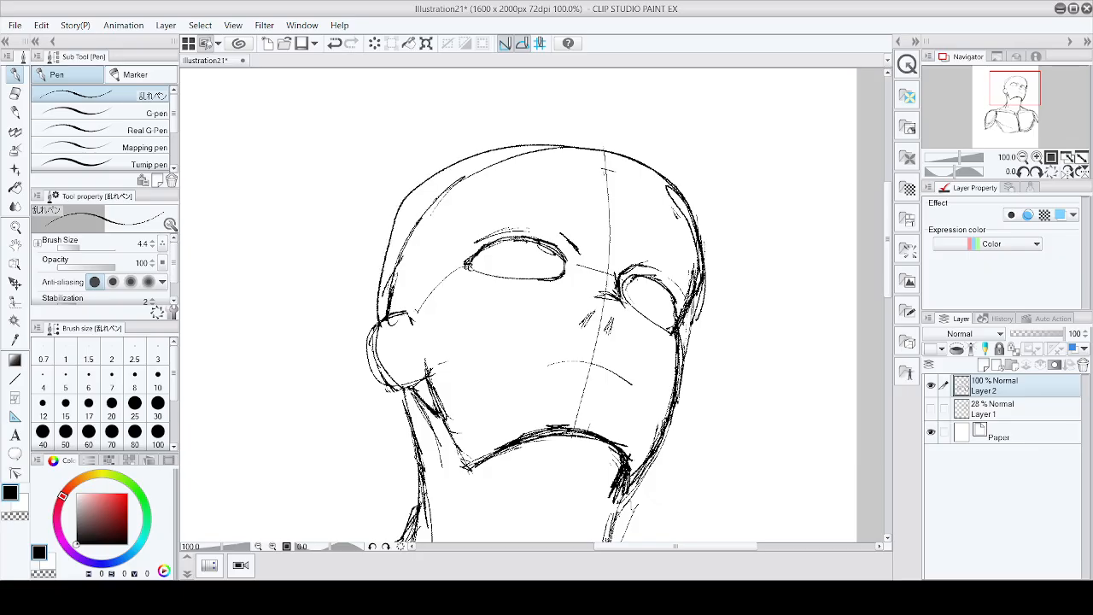
mouse_move(390, 244)
left_mouse_down()
mouse_move(458, 158)
mouse_move(565, 143)
mouse_move(589, 154)
mouse_move(535, 144)
mouse_move(593, 138)
left_mouse_up()
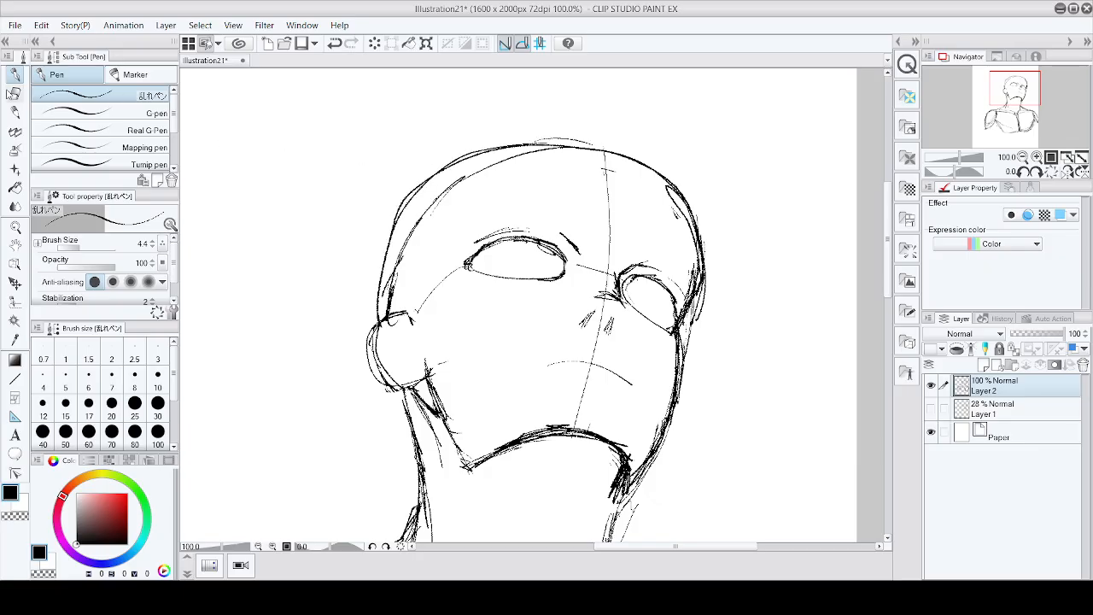
Step: Erase the old left contour of the skull with the eraser
left_click(13, 94)
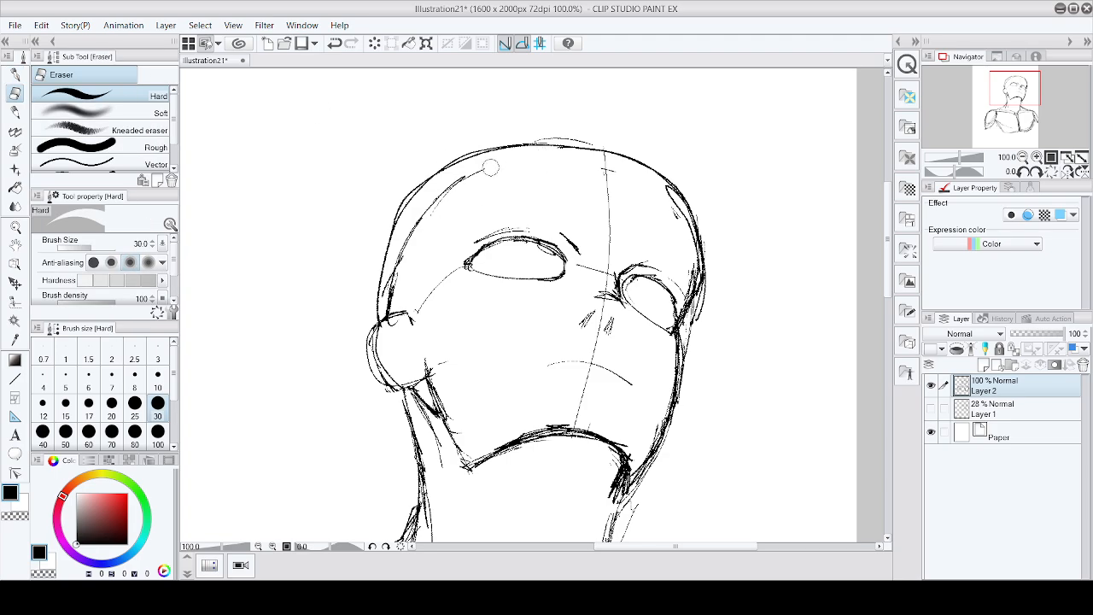
mouse_move(490, 168)
left_mouse_down()
mouse_move(419, 218)
mouse_move(388, 304)
left_mouse_up()
scroll(393, 290, "down", 2)
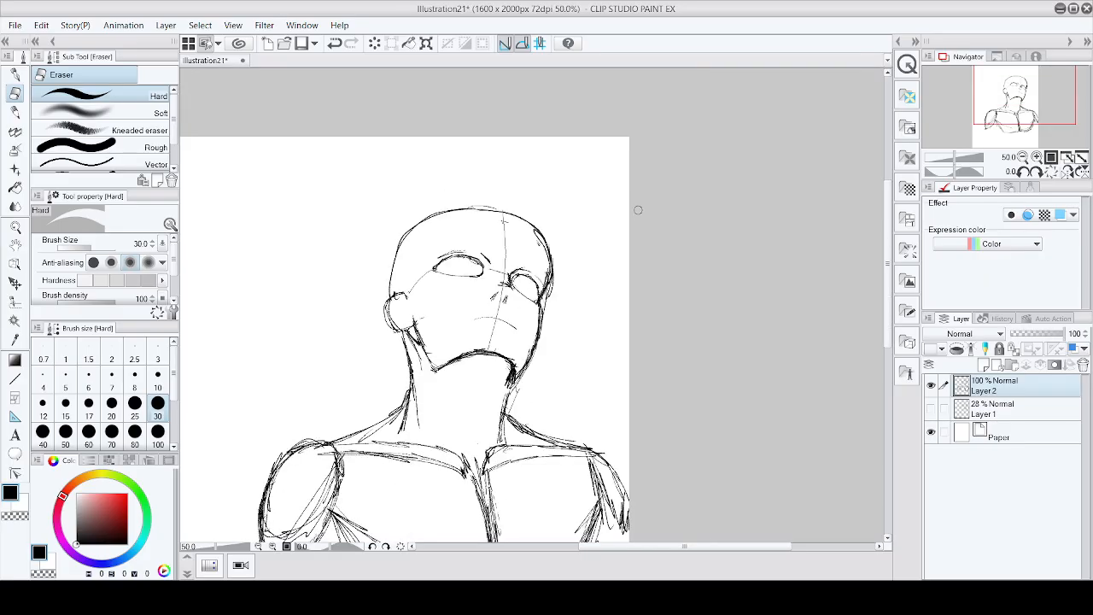
scroll(556, 231, "up", 1)
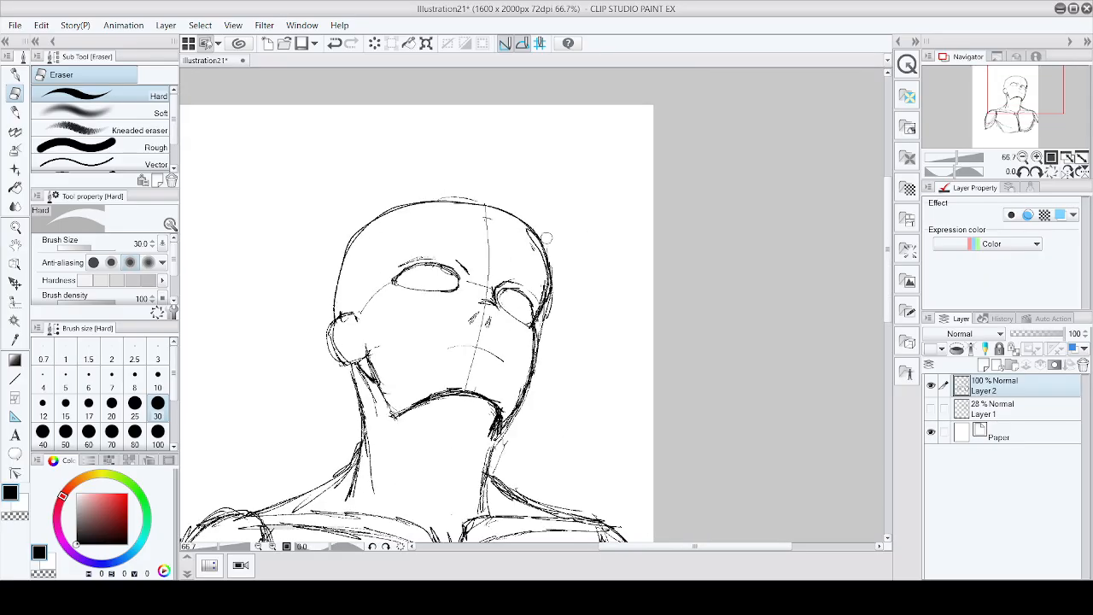
mouse_move(339, 321)
left_mouse_down()
mouse_move(341, 273)
mouse_move(363, 227)
left_mouse_up()
key("p")
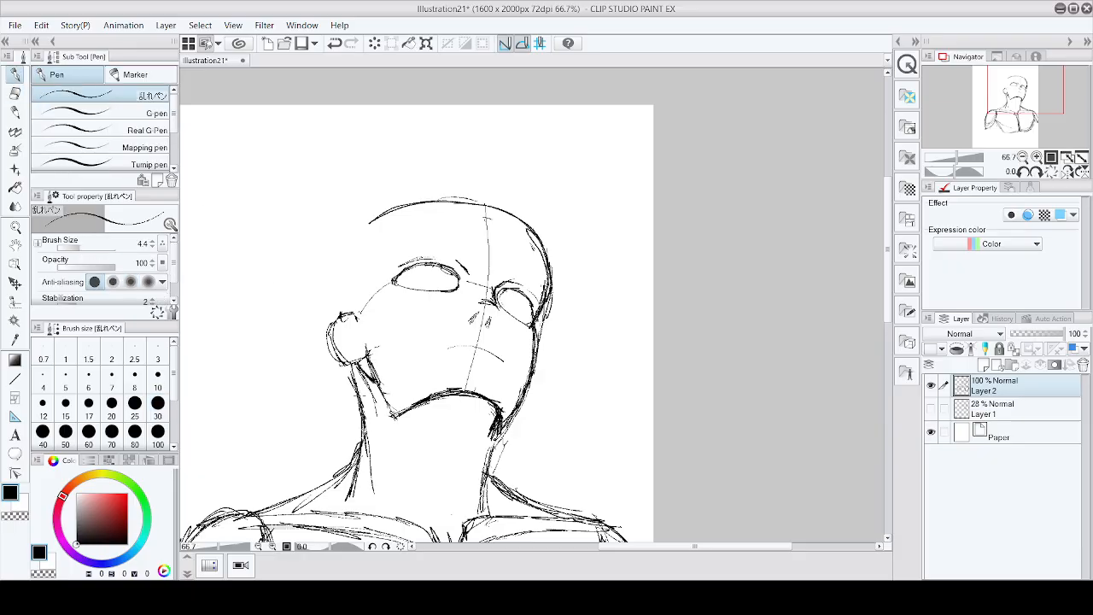
Step: Redraw the left contour of the skull with a sweeping pen stroke
mouse_move(331, 342)
left_mouse_down()
mouse_move(327, 280)
mouse_move(368, 221)
left_mouse_up()
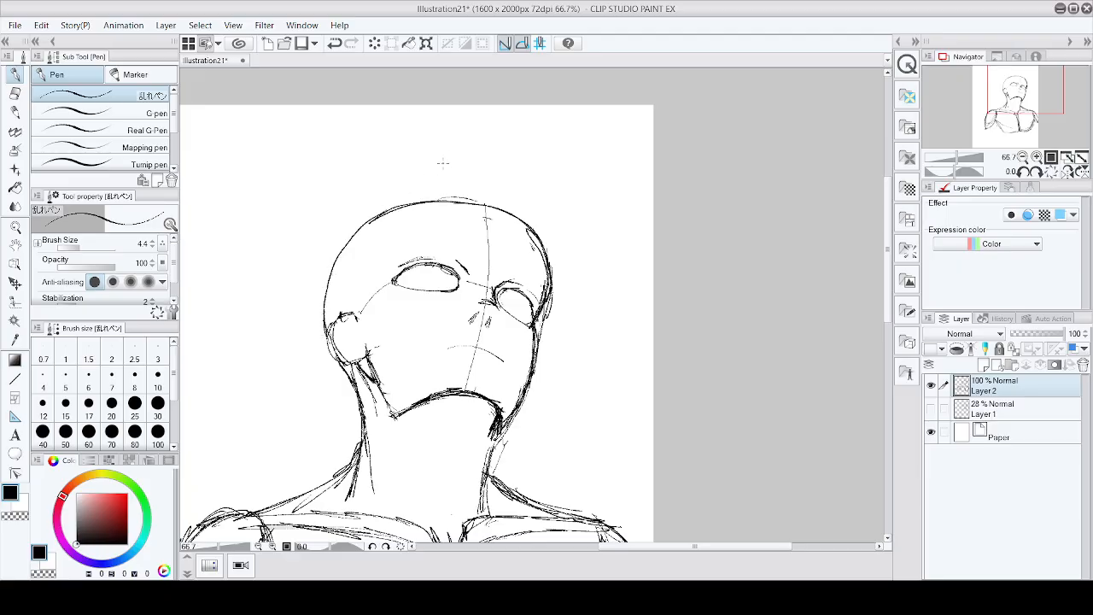
scroll(444, 163, "down", 2)
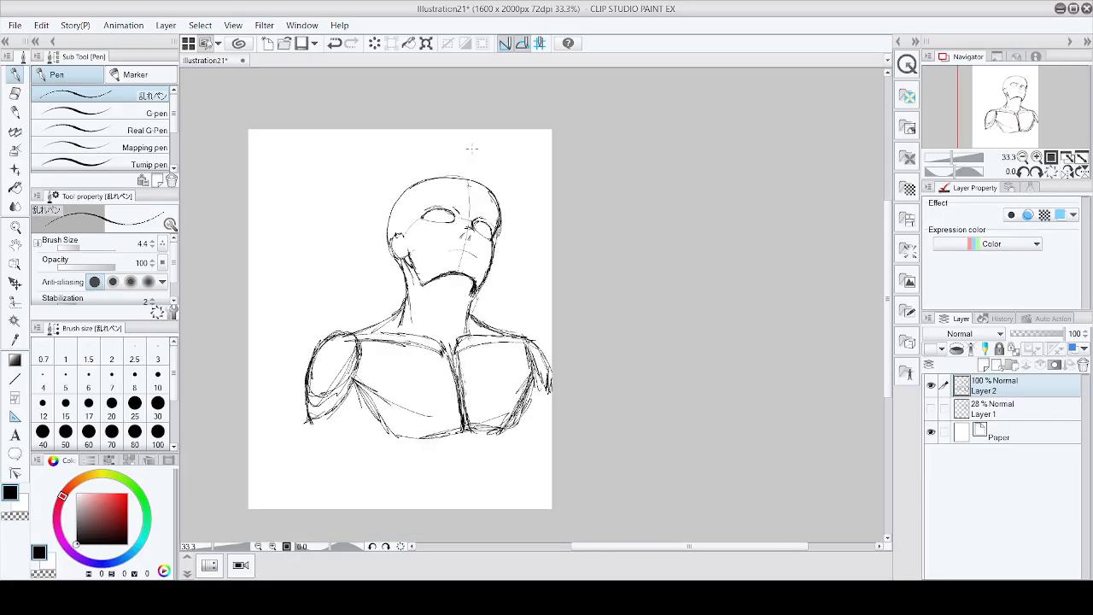
scroll(468, 152, "up", 2)
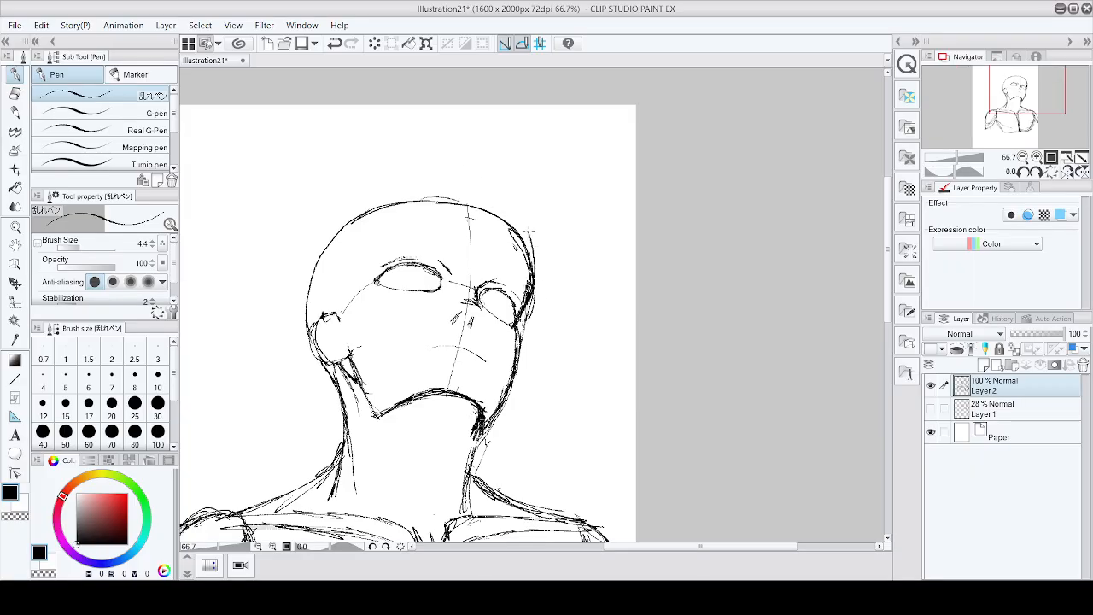
Step: Draw a new arc over the top of the skull and erase the old overlapping top line
mouse_move(530, 233)
left_mouse_down()
mouse_move(504, 203)
mouse_move(458, 184)
mouse_move(396, 186)
mouse_move(338, 222)
mouse_move(314, 260)
left_mouse_up()
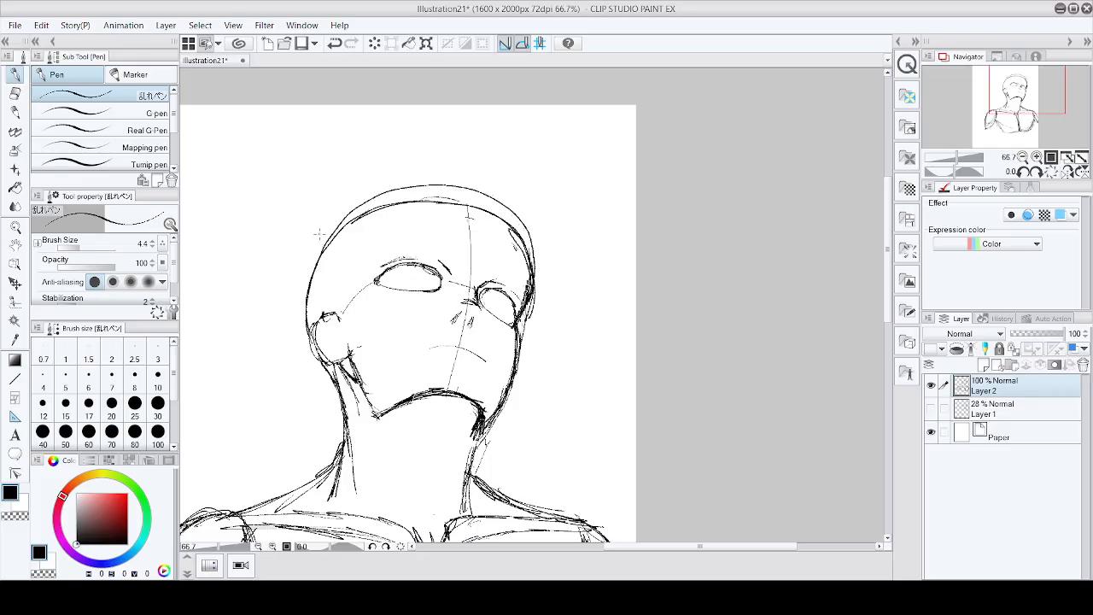
left_click(14, 92)
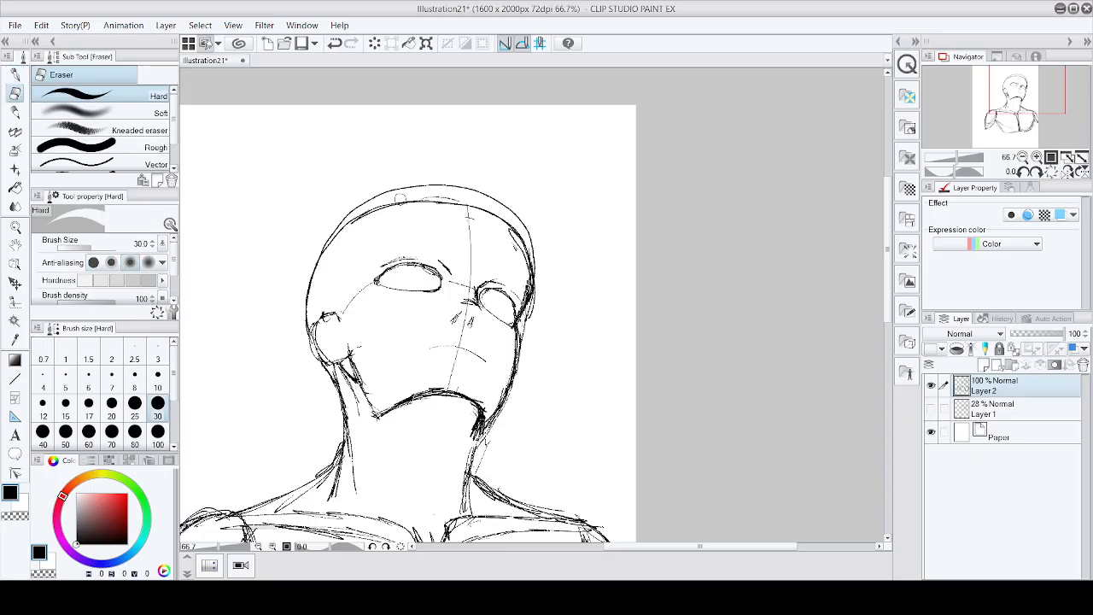
mouse_move(403, 200)
left_mouse_down()
mouse_move(332, 246)
mouse_move(402, 204)
mouse_move(439, 202)
mouse_move(498, 223)
mouse_move(525, 266)
mouse_move(497, 219)
left_mouse_up()
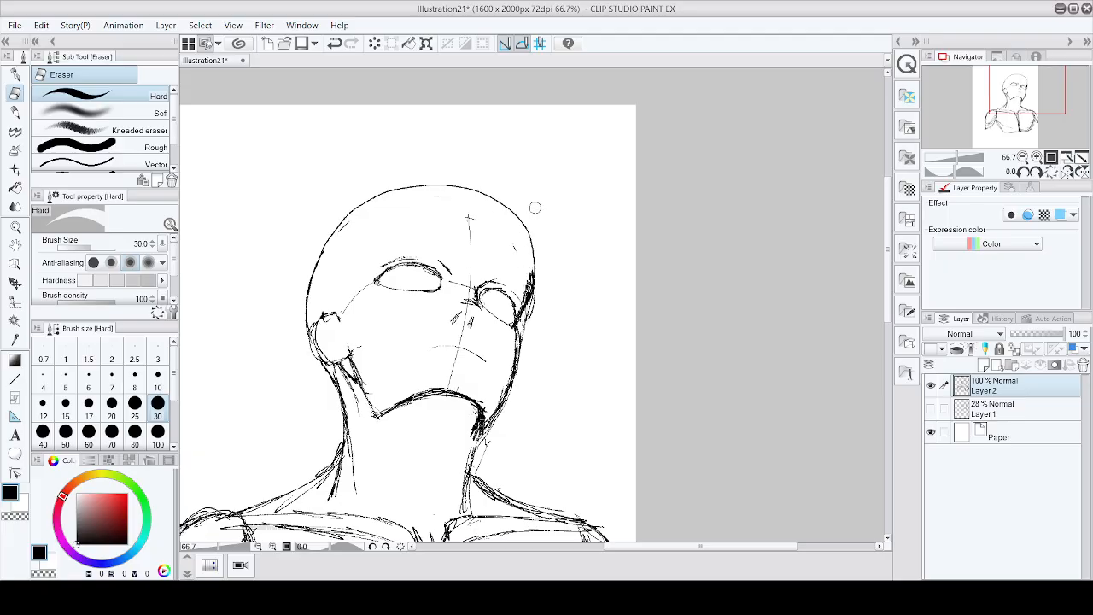
Step: Switch back to the pen and add a stroke along the skull's upper-left contour
scroll(554, 205, "down", 1)
scroll(547, 203, "up", 1)
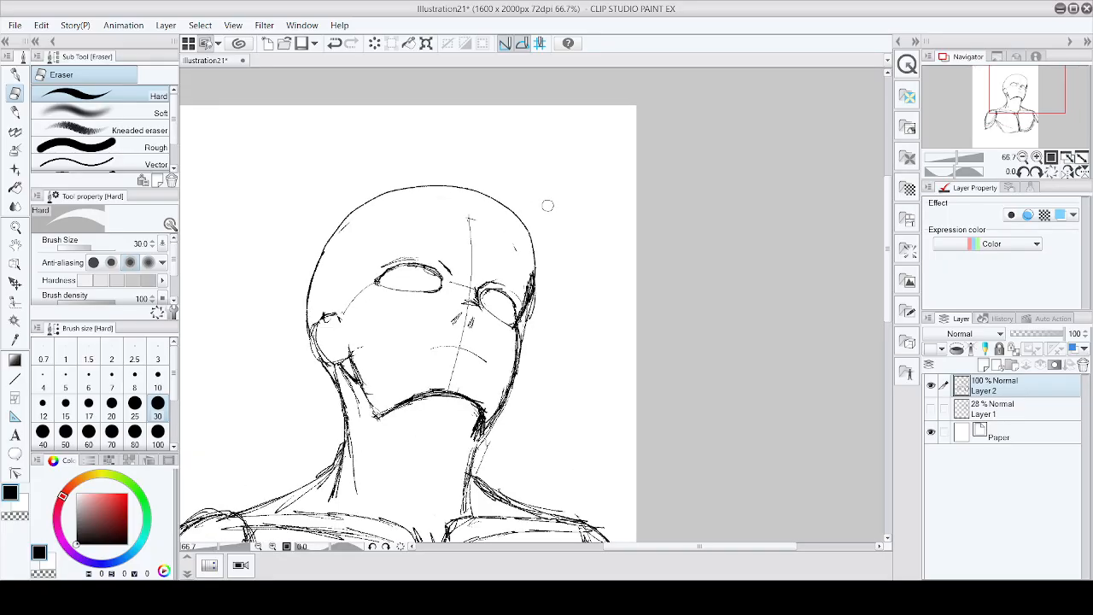
scroll(544, 281, "up", 1)
mouse_move(544, 281)
left_mouse_down()
mouse_move(503, 187)
mouse_move(455, 154)
mouse_move(389, 137)
mouse_move(308, 155)
mouse_move(232, 213)
left_mouse_up()
key("p")
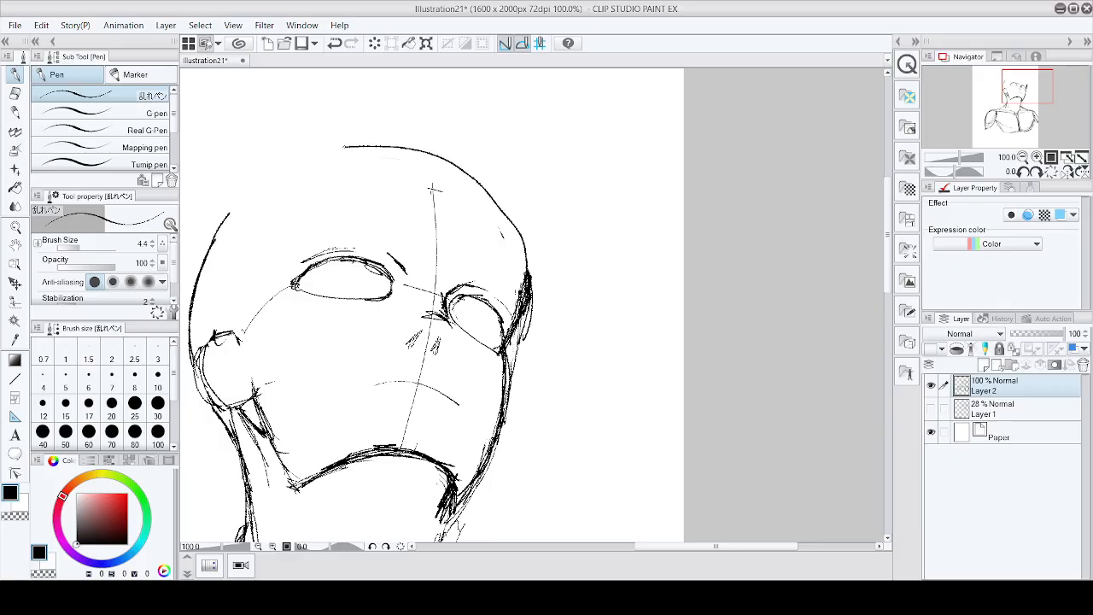
mouse_move(344, 147)
left_mouse_down()
mouse_move(263, 176)
mouse_move(202, 241)
mouse_move(186, 292)
mouse_move(186, 364)
left_mouse_up()
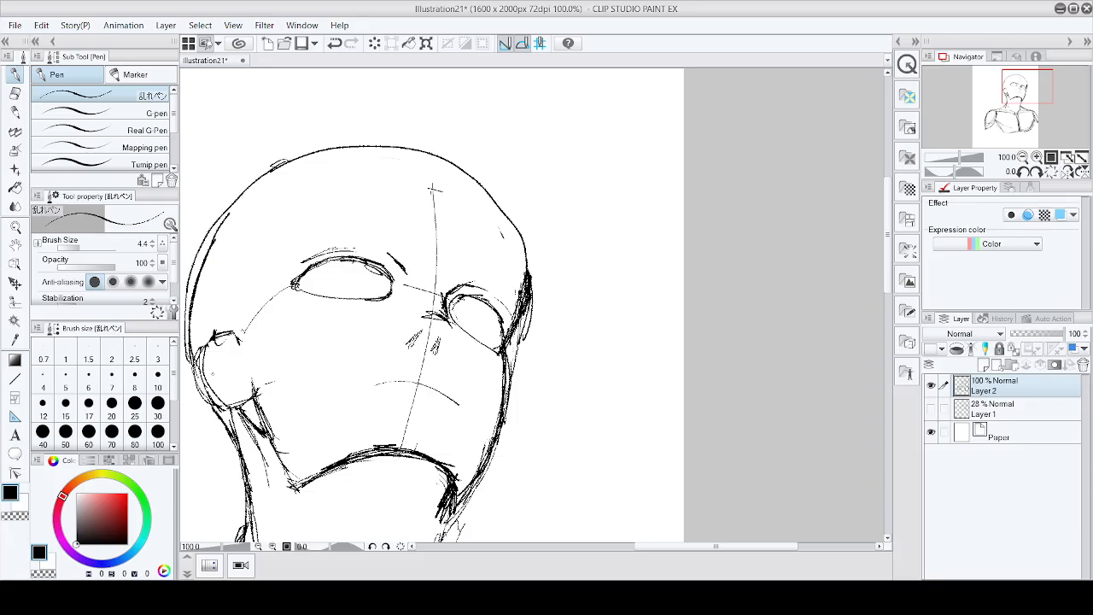
Step: Reinforce the right temple of the skull with a short stroke
scroll(213, 376, "down", 4)
scroll(321, 318, "up", 3)
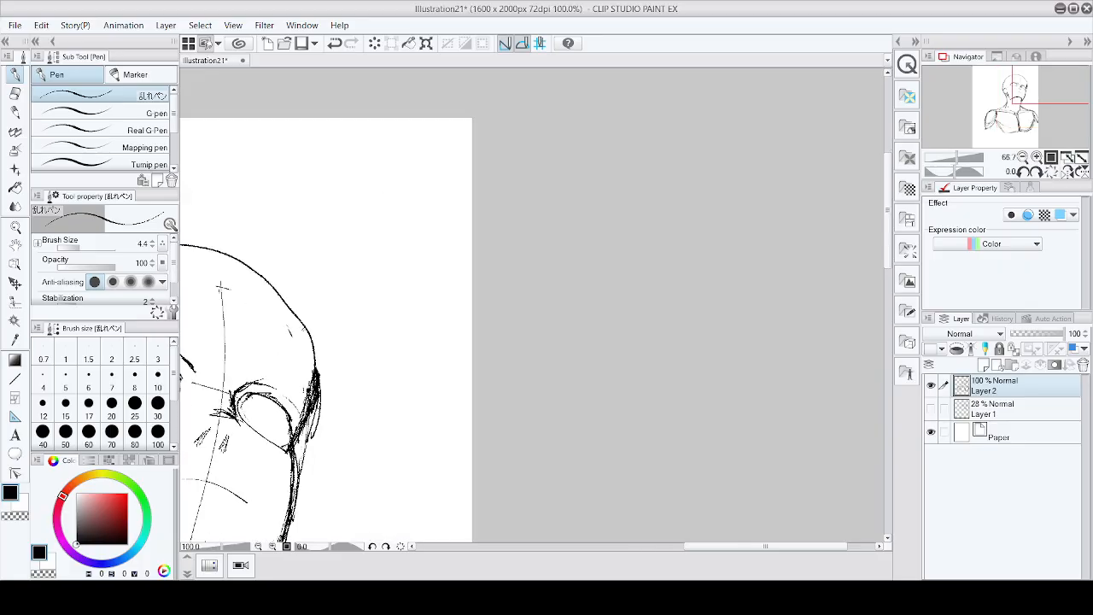
scroll(322, 318, "up", 2)
mouse_move(295, 311)
left_mouse_down()
mouse_move(306, 387)
mouse_move(291, 500)
mouse_move(288, 299)
mouse_move(260, 258)
left_mouse_up()
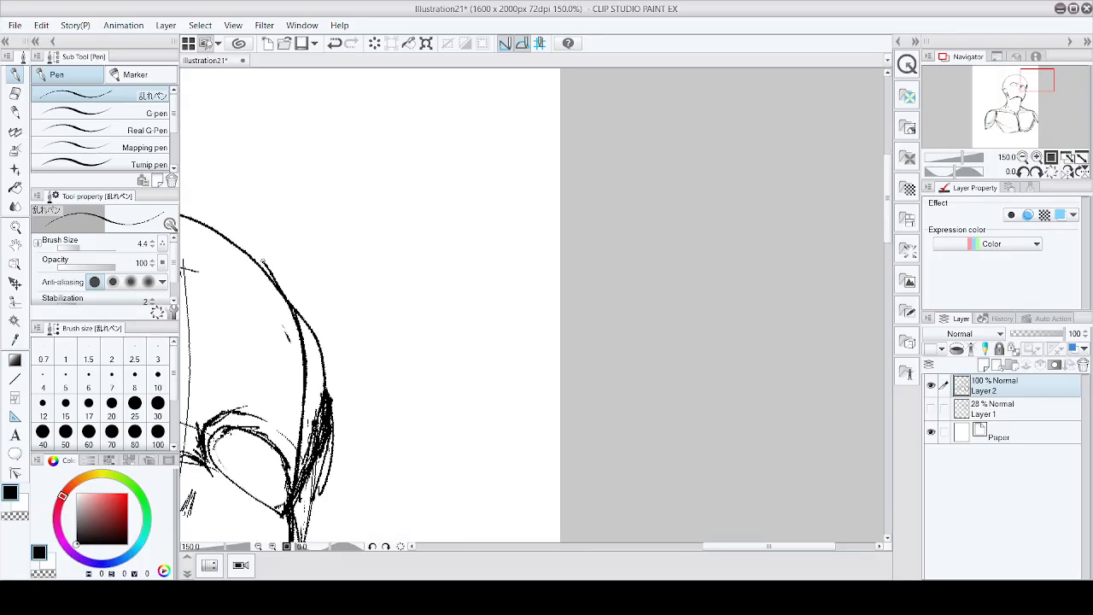
Step: Erase a stretch of the skull's right contour, then undo that erasure
scroll(260, 258, "down", 1)
scroll(208, 263, "down", 3)
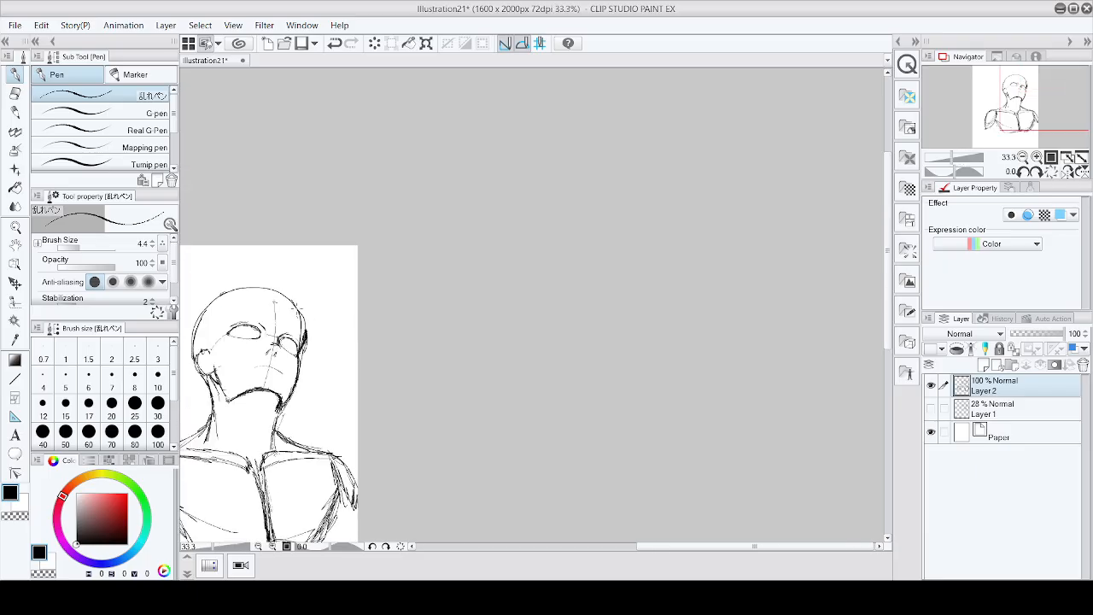
scroll(295, 308, "up", 1)
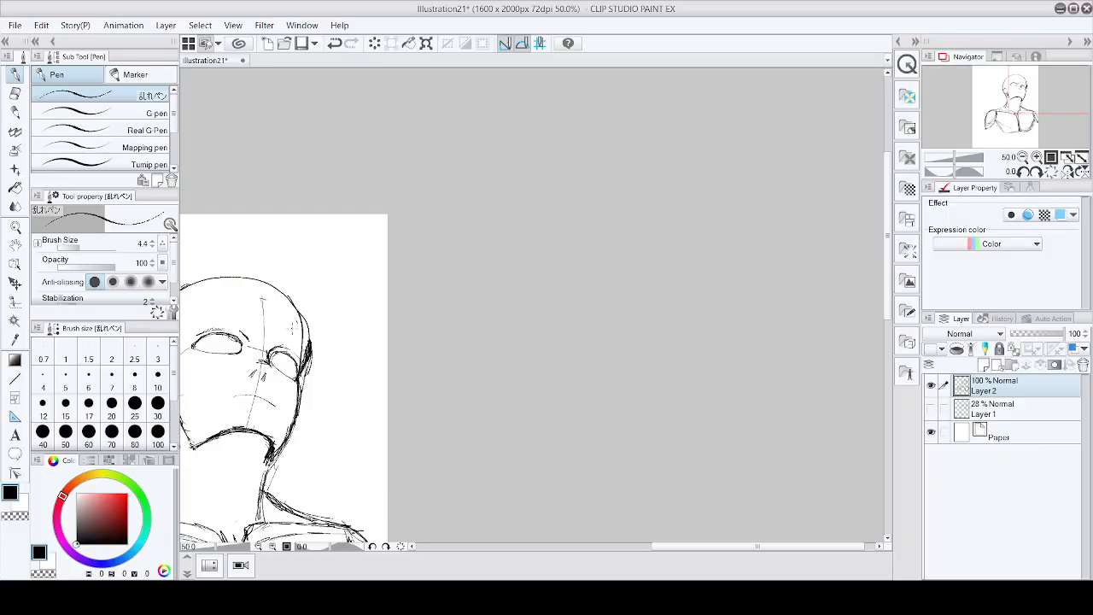
scroll(293, 318, "up", 1)
key("e")
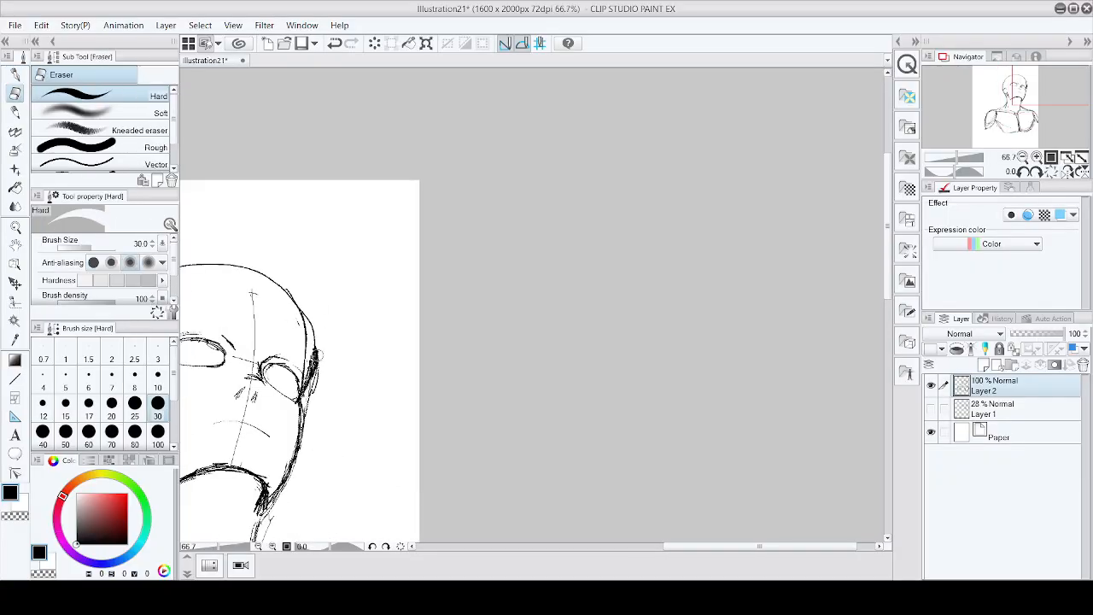
scroll(318, 356, "up", 2)
mouse_move(305, 305)
left_mouse_down()
mouse_move(316, 361)
mouse_move(303, 516)
mouse_move(326, 368)
left_mouse_up()
scroll(337, 410, "down", 3)
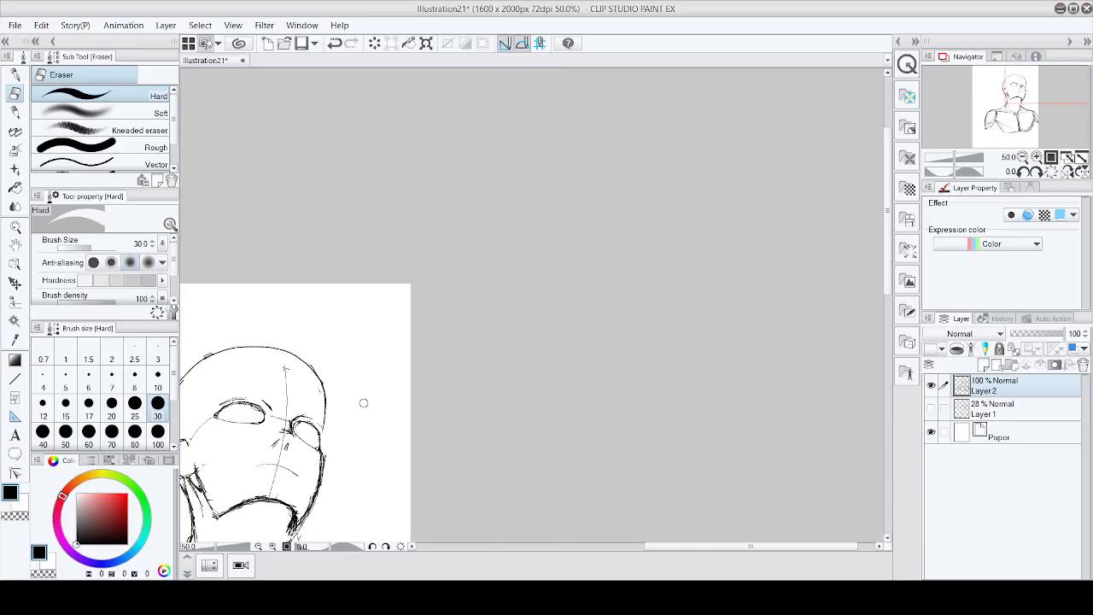
key("ctrl+z")
Step: Erase stray marks along the right side of the face down the cheek and jaw
scroll(340, 450, "up", 2)
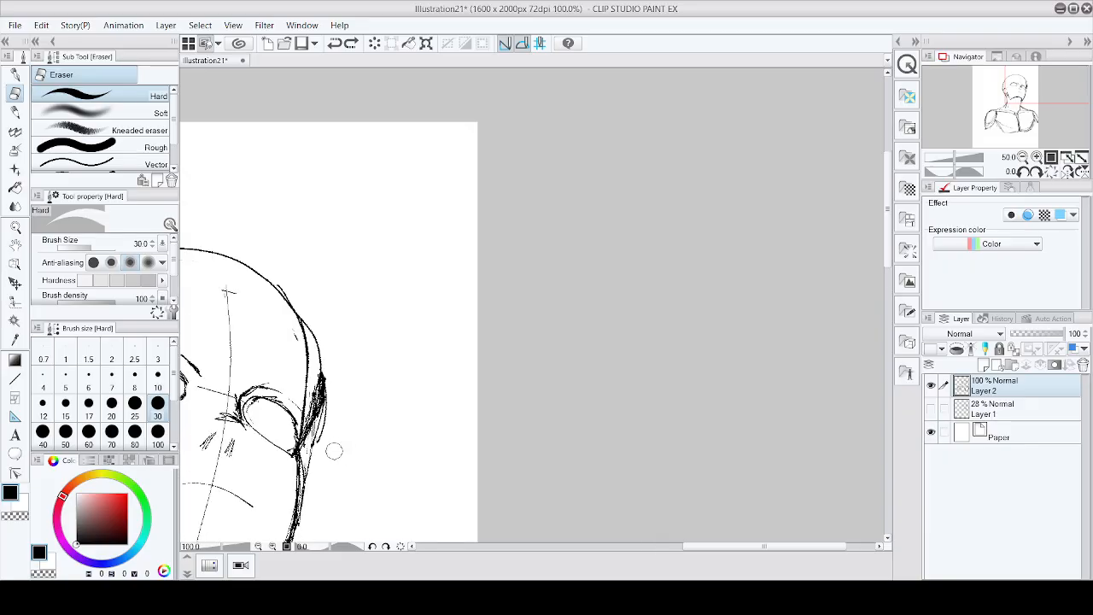
mouse_move(309, 452)
left_mouse_down()
mouse_move(316, 339)
mouse_move(311, 446)
left_mouse_up()
scroll(351, 397, "down", 3)
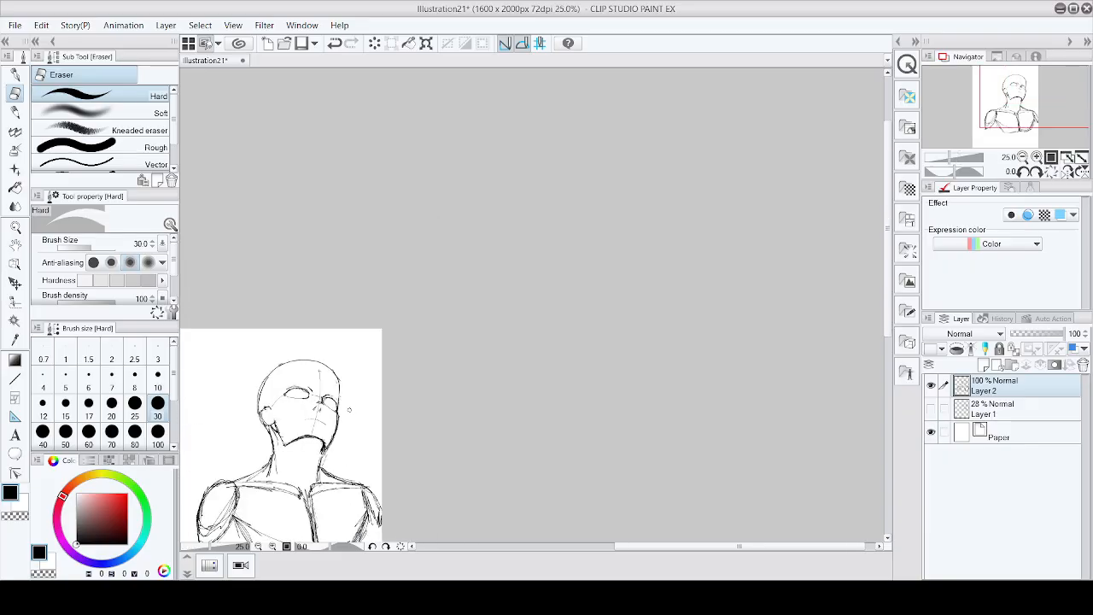
scroll(349, 410, "up", 3)
scroll(349, 410, "down", 3)
scroll(352, 417, "up", 3)
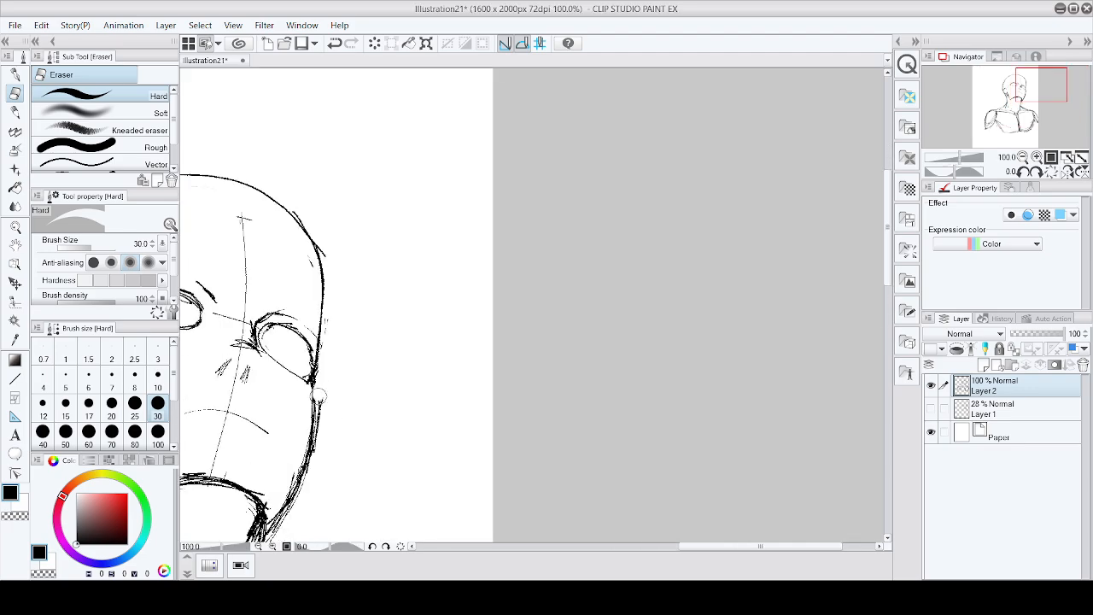
mouse_move(319, 396)
left_mouse_down()
mouse_move(318, 451)
mouse_move(292, 511)
left_mouse_up()
Step: Switch to the pen and redraw a short line on the right cheek contour
scroll(331, 452, "down", 3)
scroll(330, 454, "up", 1)
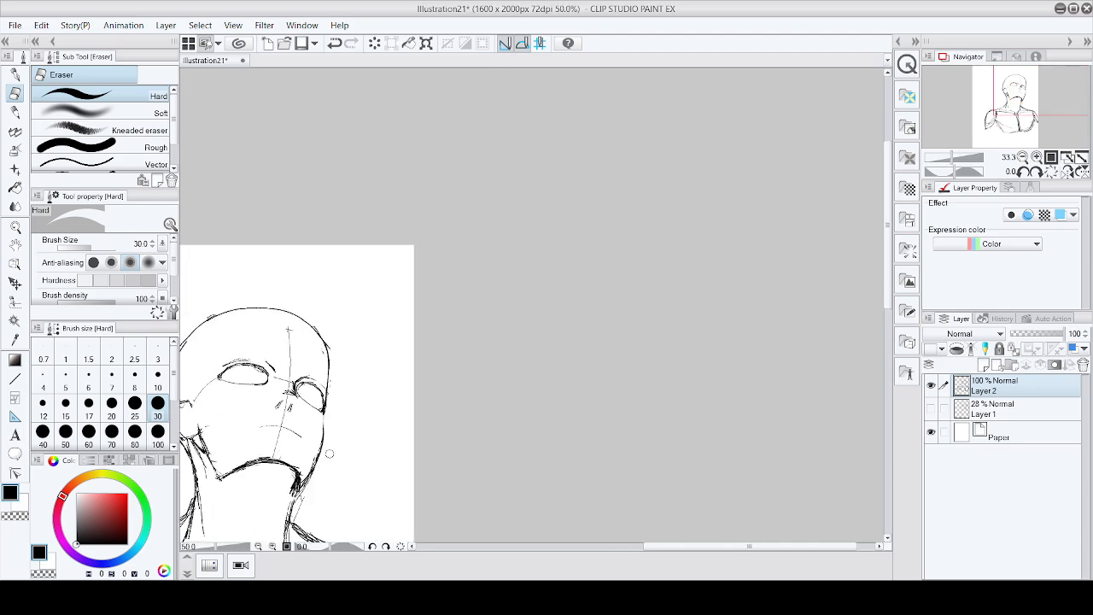
scroll(329, 454, "up", 1)
key("p")
scroll(314, 378, "up", 2)
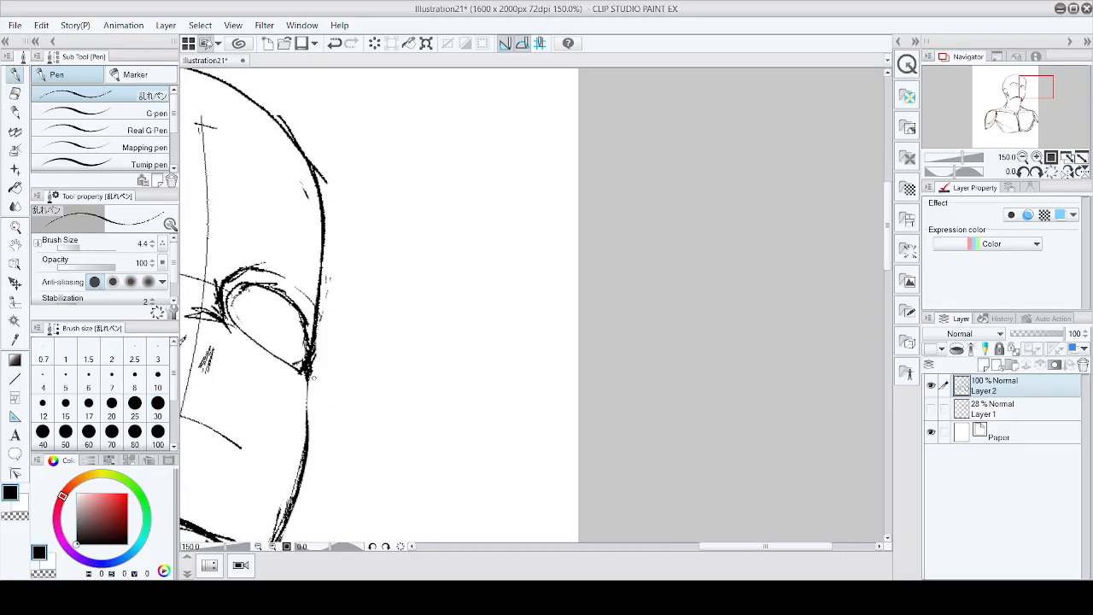
mouse_move(312, 381)
left_mouse_down()
mouse_move(309, 474)
mouse_move(285, 523)
mouse_move(312, 432)
left_mouse_up()
Step: Review the head, neck and chest sketch at different zoom levels
scroll(308, 472, "down", 4)
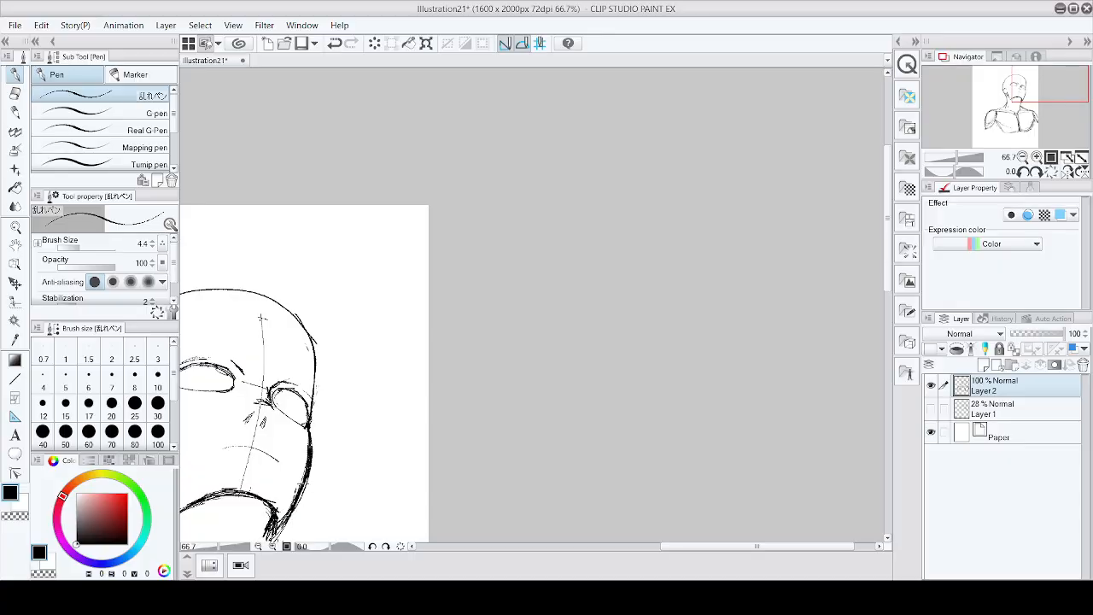
scroll(317, 460, "down", 5)
scroll(306, 502, "up", 4)
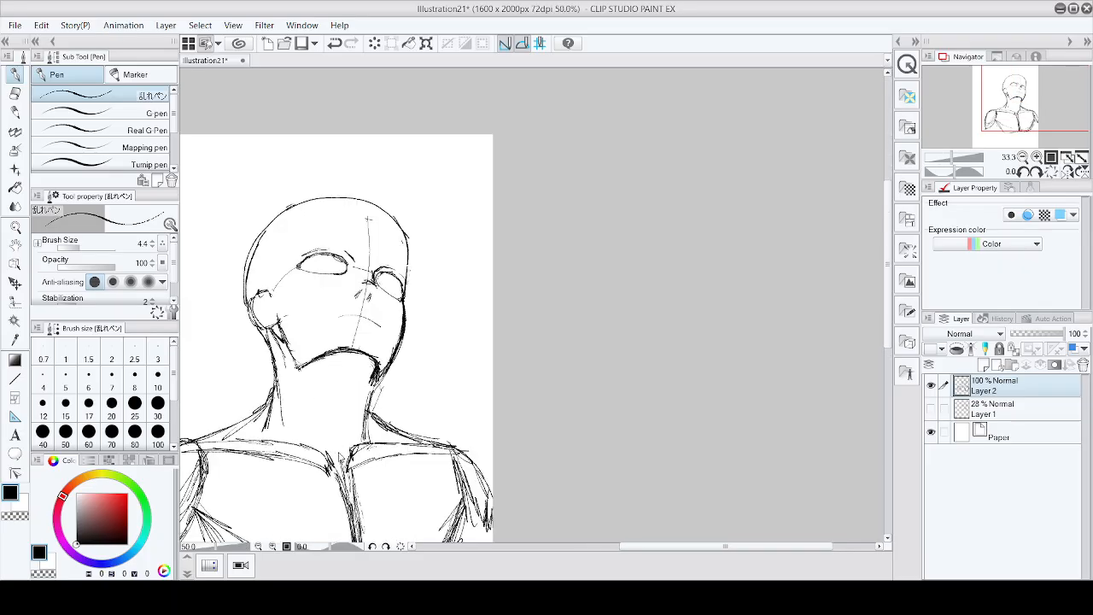
scroll(346, 449, "up", 1)
scroll(345, 445, "down", 2)
scroll(344, 444, "up", 3)
scroll(366, 106, "down", 1)
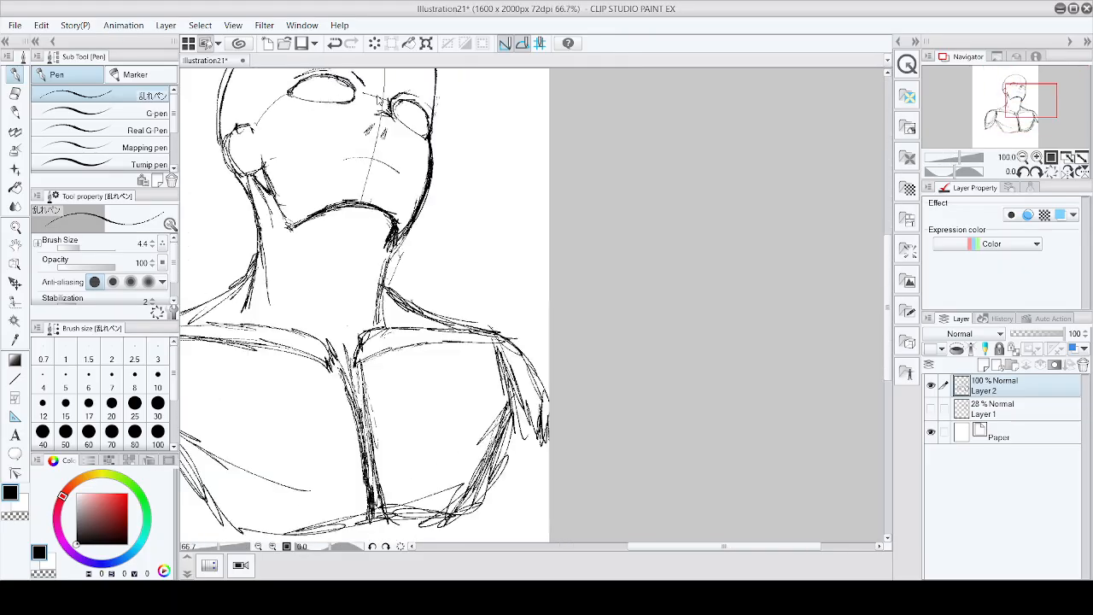
scroll(381, 104, "down", 4)
scroll(389, 83, "up", 4)
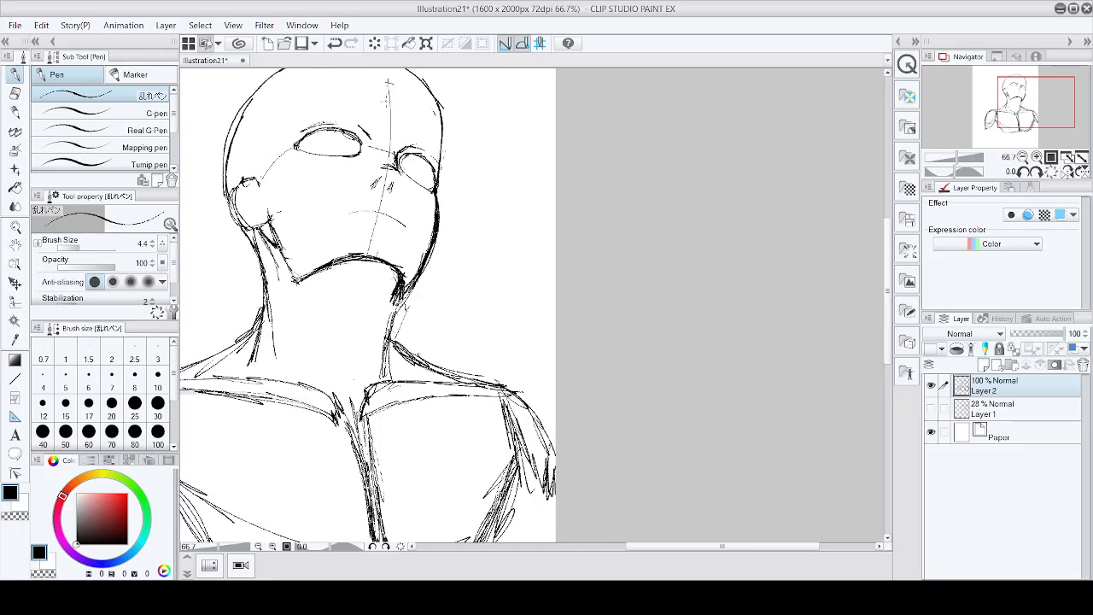
scroll(389, 83, "up", 1)
scroll(393, 154, "down", 4)
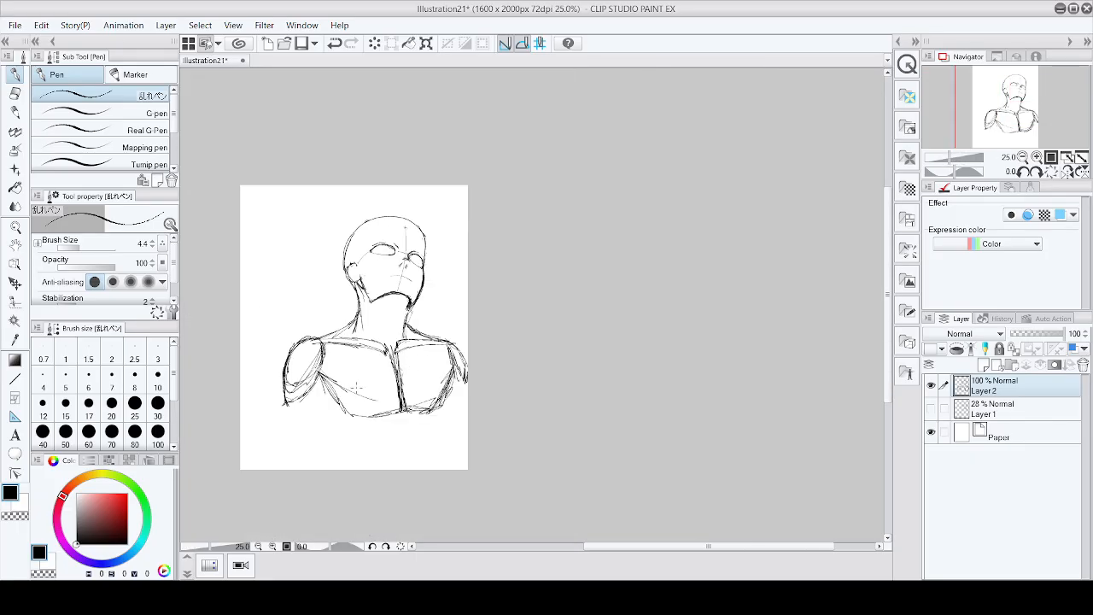
scroll(356, 386, "up", 2)
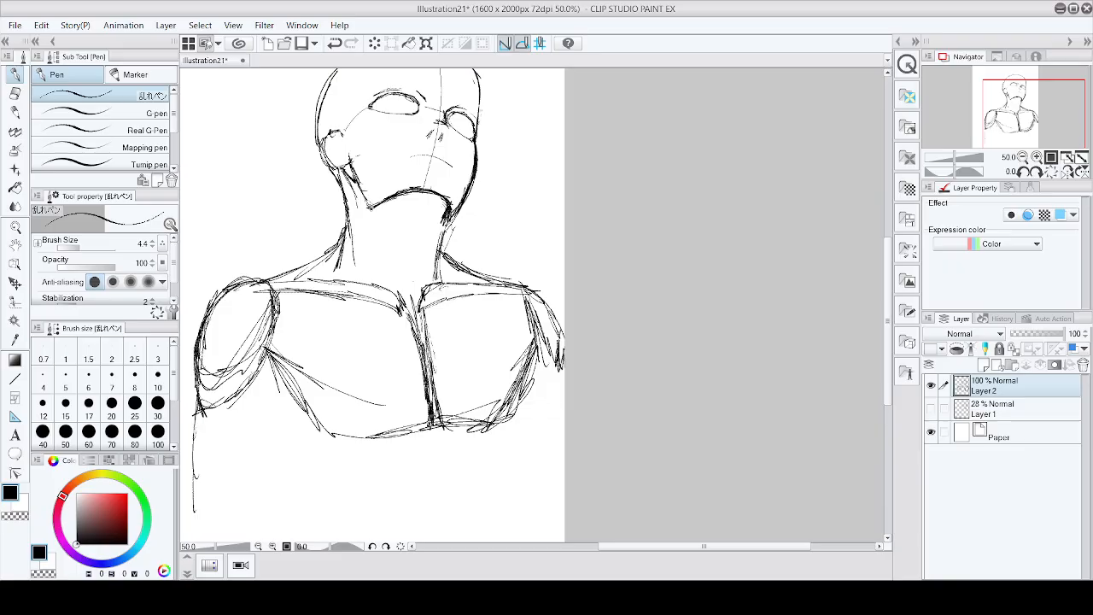
Step: Extend the left side of the torso downward below the shoulder with long strokes
left_click_drag(270, 350, 256, 505)
left_click_drag(270, 427, 252, 541)
scroll(284, 462, "down", 4)
scroll(265, 473, "up", 5)
left_click_drag(244, 451, 244, 516)
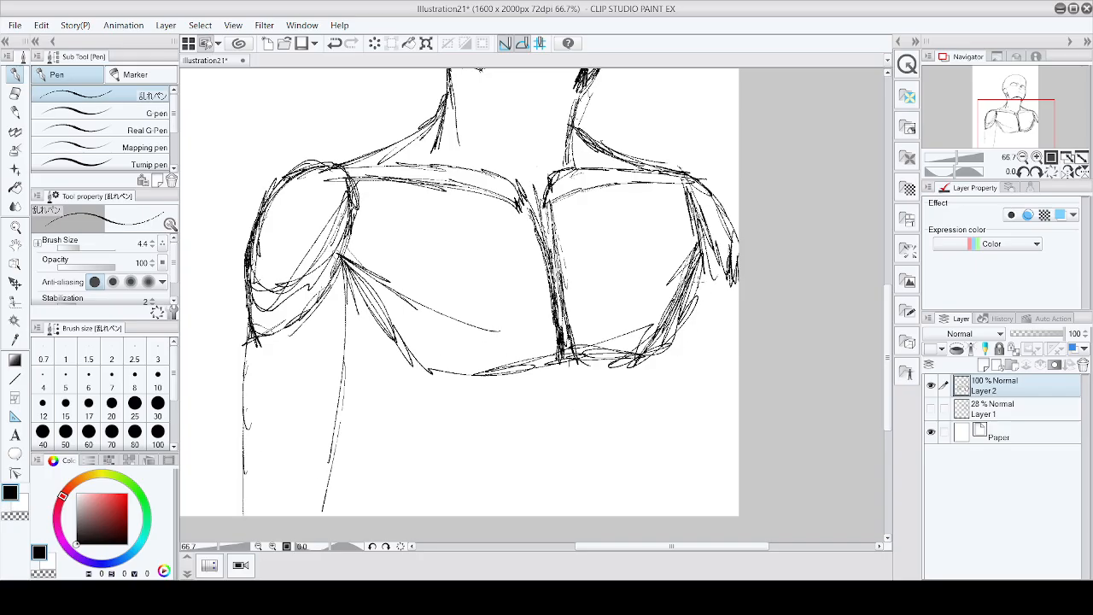
Step: Extend the right side of the torso downward below the shoulder with long strokes
mouse_move(693, 288)
left_mouse_down()
mouse_move(700, 369)
mouse_move(696, 342)
left_mouse_up()
mouse_move(689, 297)
left_mouse_down()
mouse_move(693, 384)
mouse_move(675, 491)
left_mouse_up()
left_click_drag(687, 362, 661, 511)
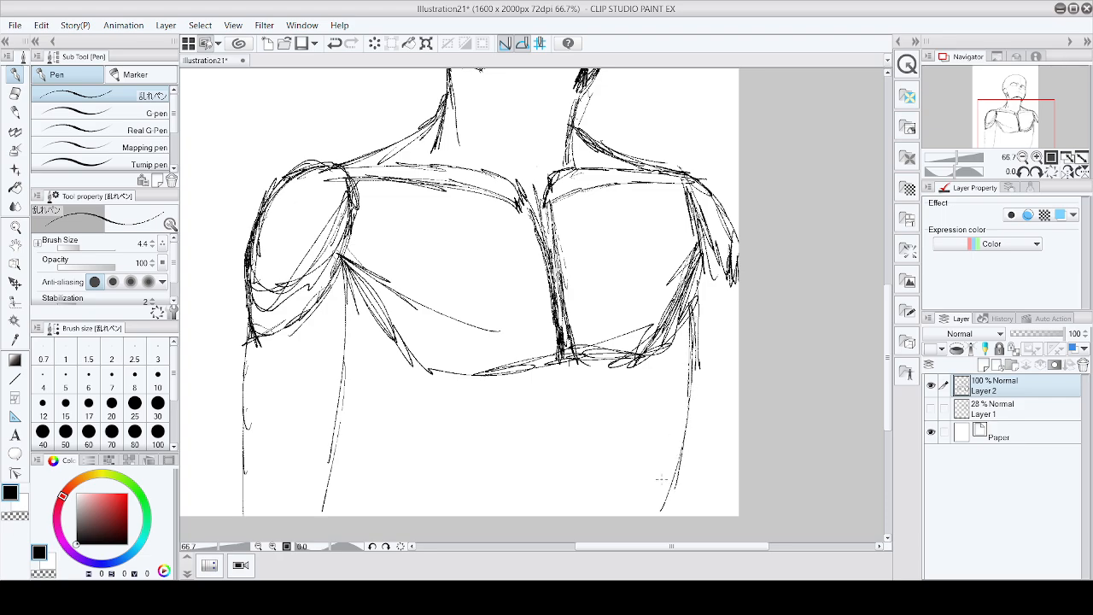
Step: Sketch an arch below the chest for the lower edge of the ribcage
mouse_move(584, 451)
left_mouse_down()
mouse_move(610, 502)
mouse_move(635, 516)
mouse_move(577, 396)
mouse_move(546, 416)
mouse_move(508, 509)
left_mouse_up()
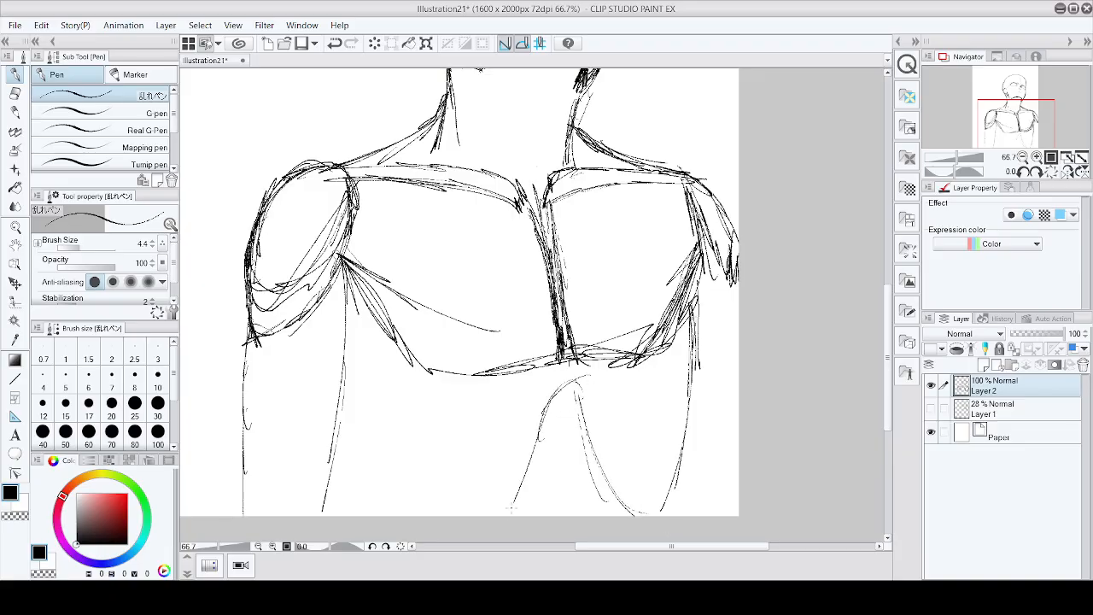
left_click_drag(540, 415, 494, 517)
left_click_drag(547, 386, 494, 515)
left_click_drag(590, 383, 646, 516)
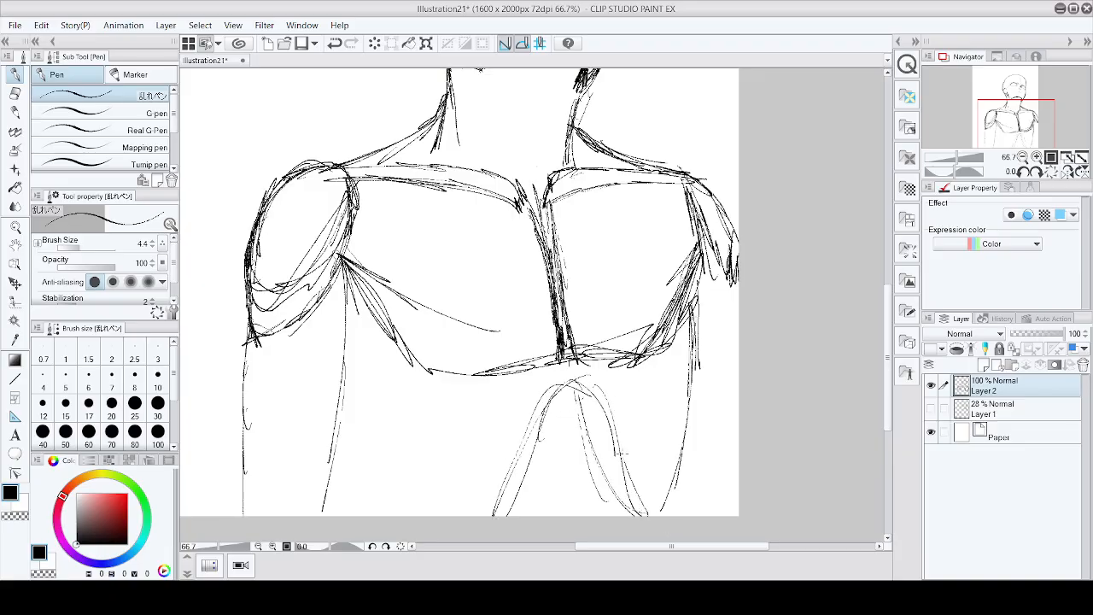
left_click_drag(524, 451, 624, 459)
left_click_drag(549, 395, 499, 507)
Step: Reinforce the left flank line running down from the pectoral
mouse_move(355, 304)
left_mouse_down()
mouse_move(336, 381)
mouse_move(345, 317)
mouse_move(351, 494)
left_mouse_up()
left_click_drag(341, 438, 361, 515)
left_click_drag(343, 383, 357, 516)
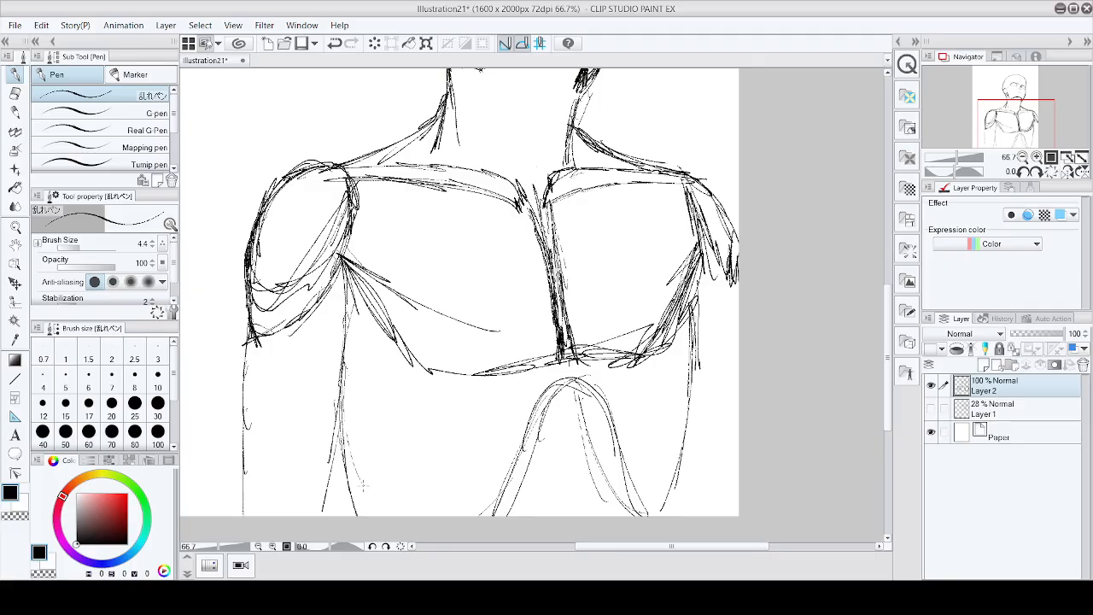
scroll(580, 404, "down", 1)
scroll(667, 445, "down", 1)
scroll(666, 445, "up", 2)
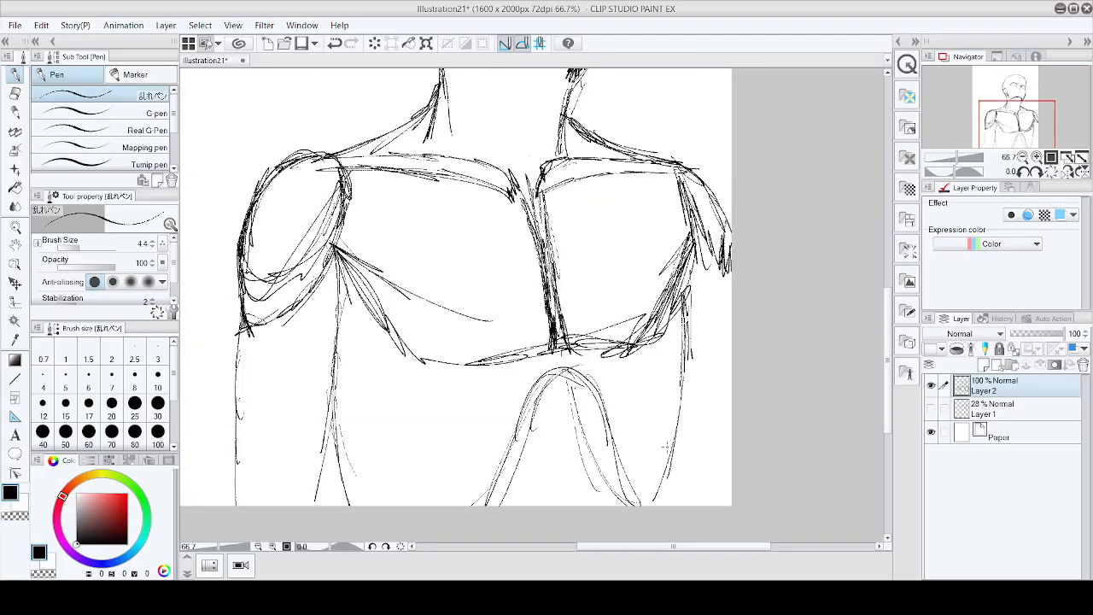
Step: Reinforce the right flank and the ribcage arch below the chest with repeated strokes
left_click_drag(673, 453, 663, 513)
left_click_drag(679, 404, 666, 490)
left_click_drag(617, 441, 639, 507)
left_click_drag(601, 404, 617, 477)
mouse_move(578, 374)
left_mouse_down()
mouse_move(545, 403)
mouse_move(538, 427)
left_mouse_up()
left_click_drag(561, 390, 520, 505)
left_click_drag(551, 391, 520, 502)
left_click_drag(534, 432, 514, 508)
mouse_move(553, 396)
left_mouse_down()
mouse_move(597, 488)
mouse_move(632, 504)
left_mouse_up()
mouse_move(568, 383)
left_mouse_down()
mouse_move(639, 528)
mouse_move(520, 490)
left_mouse_up()
mouse_move(543, 408)
left_mouse_down()
mouse_move(516, 502)
mouse_move(501, 505)
left_mouse_up()
left_click_drag(538, 439, 519, 502)
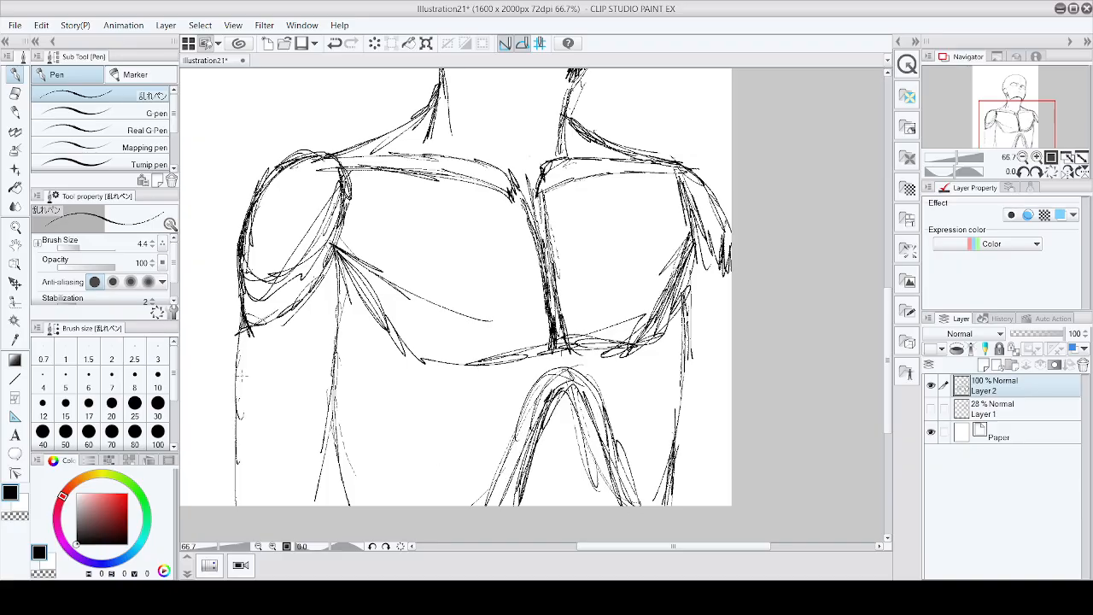
Step: Switch to the eraser and clean up stray strokes inside the ribcage arch
left_click(16, 94)
mouse_move(555, 381)
left_mouse_down()
mouse_move(487, 462)
mouse_move(506, 504)
left_mouse_up()
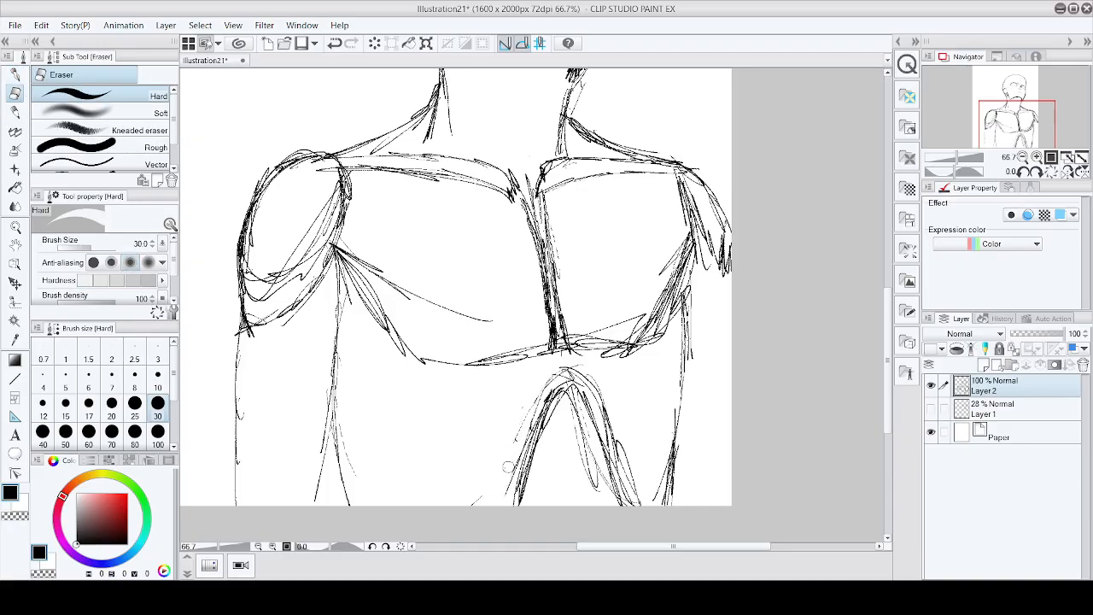
left_click_drag(537, 407, 526, 441)
left_click_drag(570, 372, 629, 476)
scroll(673, 467, "down", 2)
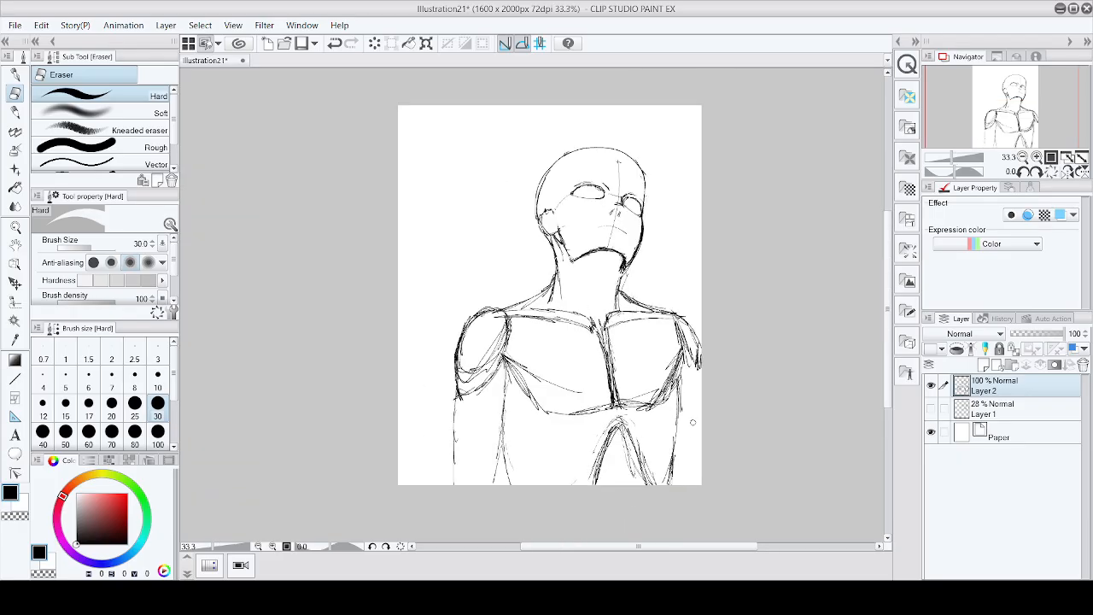
Step: Switch to the pen and reinforce the outer outline of the right shoulder and arm
scroll(698, 419, "up", 1)
scroll(697, 417, "up", 2)
scroll(697, 414, "down", 4)
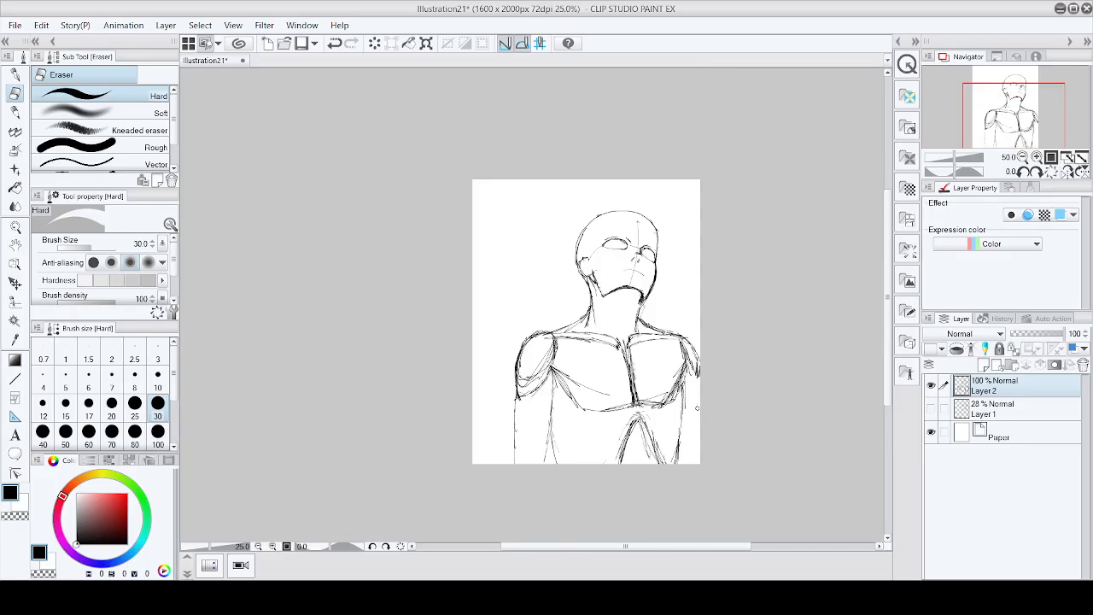
scroll(699, 408, "up", 4)
left_click(16, 75)
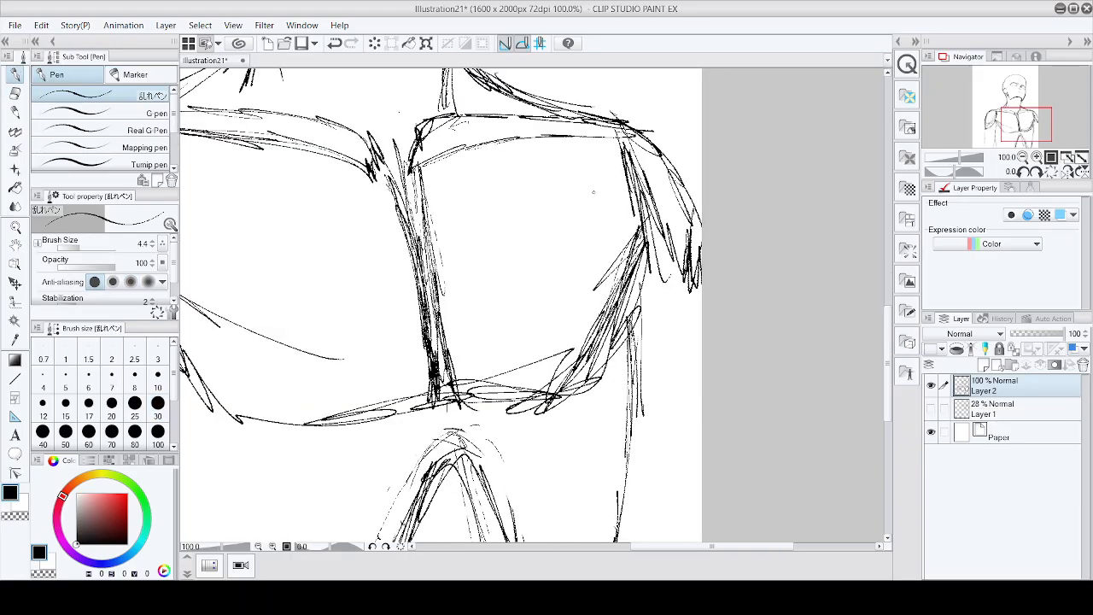
scroll(666, 411, "down", 2)
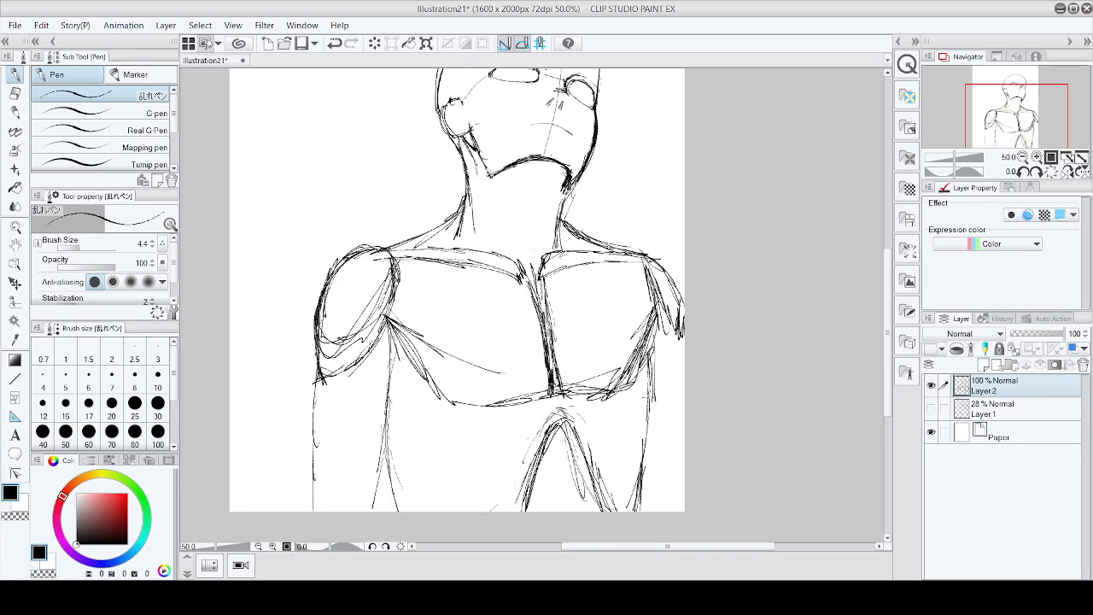
mouse_move(651, 421)
left_mouse_down()
mouse_move(668, 496)
mouse_move(685, 512)
left_mouse_up()
mouse_move(647, 279)
left_mouse_down()
mouse_move(665, 333)
mouse_move(685, 347)
left_mouse_up()
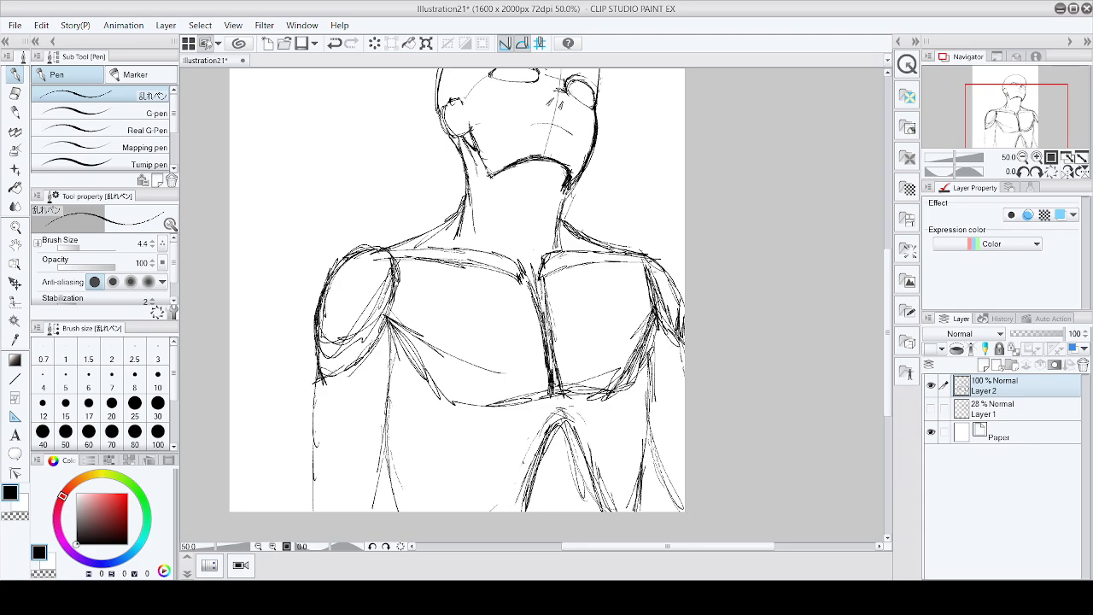
mouse_move(651, 267)
left_mouse_down()
mouse_move(689, 294)
mouse_move(651, 252)
left_mouse_up()
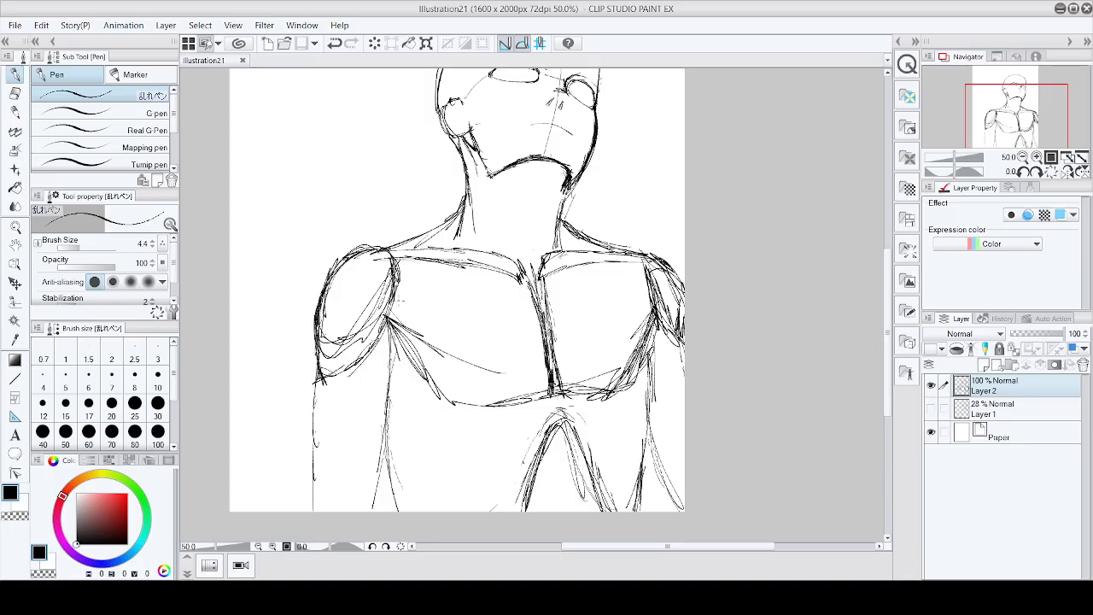
Step: Reinforce the left shoulder and outer arm outline with repeated strokes
mouse_move(395, 248)
left_mouse_down()
mouse_move(402, 350)
mouse_move(318, 393)
left_mouse_up()
left_click_drag(393, 324, 374, 364)
mouse_move(388, 259)
left_mouse_down()
mouse_move(351, 272)
mouse_move(321, 346)
left_mouse_up()
left_click_drag(318, 330, 316, 400)
left_click_drag(317, 302, 314, 382)
left_click_drag(313, 340, 319, 399)
mouse_move(341, 262)
left_mouse_down()
mouse_move(314, 330)
mouse_move(398, 251)
mouse_move(403, 296)
left_mouse_up()
mouse_move(397, 258)
left_mouse_down()
mouse_move(365, 246)
mouse_move(321, 277)
mouse_move(313, 340)
left_mouse_up()
mouse_move(345, 258)
left_mouse_down()
mouse_move(309, 342)
mouse_move(310, 379)
left_mouse_up()
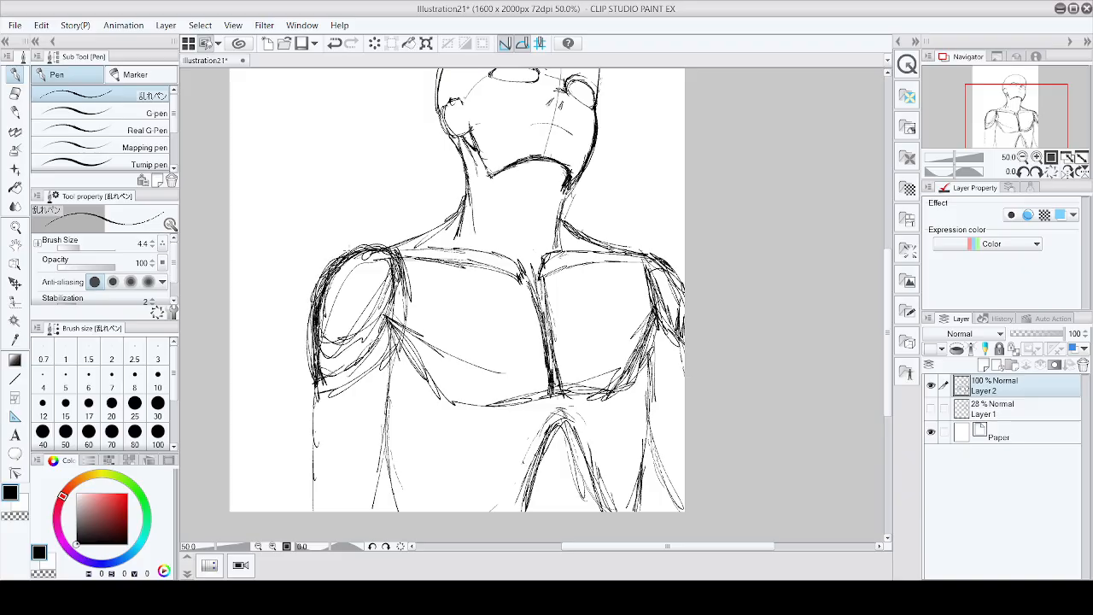
left_click_drag(373, 246, 343, 256)
mouse_move(402, 326)
left_mouse_down()
mouse_move(328, 394)
mouse_move(310, 396)
mouse_move(318, 417)
mouse_move(308, 446)
left_mouse_up()
left_click_drag(314, 402, 301, 510)
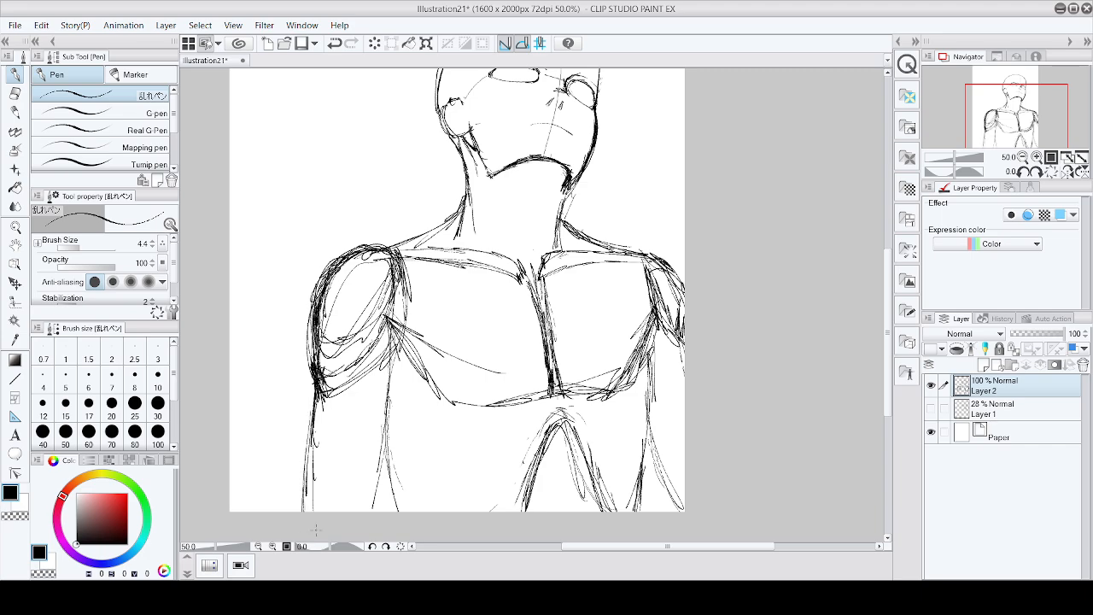
Step: Reinforce the left arm's inner edge where it meets the chest
left_click_drag(393, 357, 388, 461)
left_click_drag(390, 379, 377, 504)
mouse_move(392, 424)
left_mouse_down()
mouse_move(376, 516)
mouse_move(383, 458)
left_mouse_up()
left_click_drag(391, 391, 383, 452)
left_click_drag(396, 361, 388, 420)
left_click_drag(396, 436, 380, 513)
left_click_drag(387, 347, 385, 407)
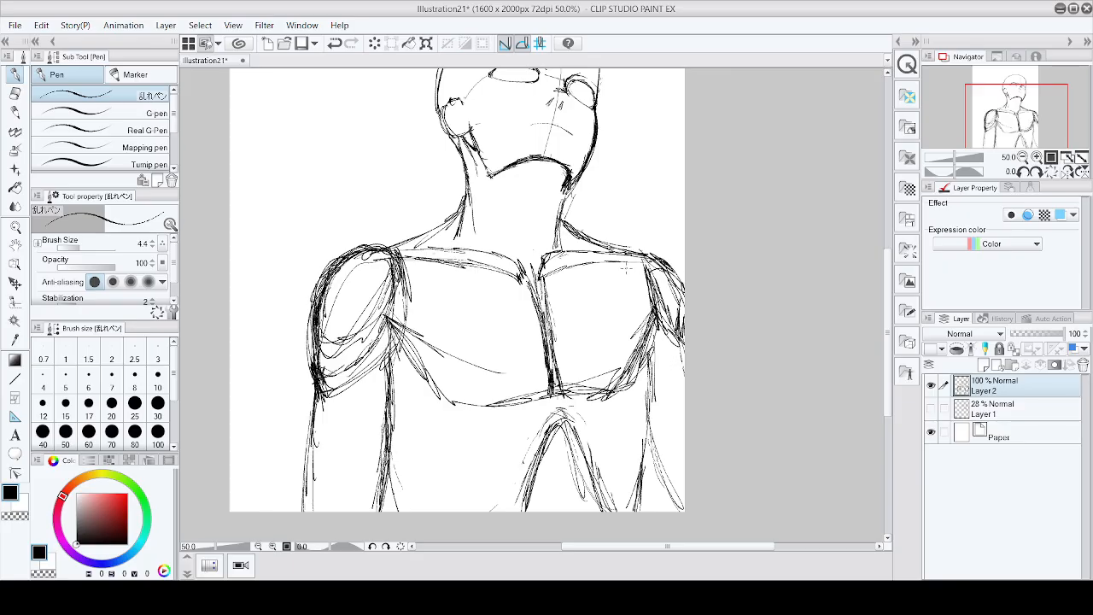
Step: Add a new layer above the body sketch layer
scroll(645, 268, "down", 2)
scroll(610, 126, "up", 4)
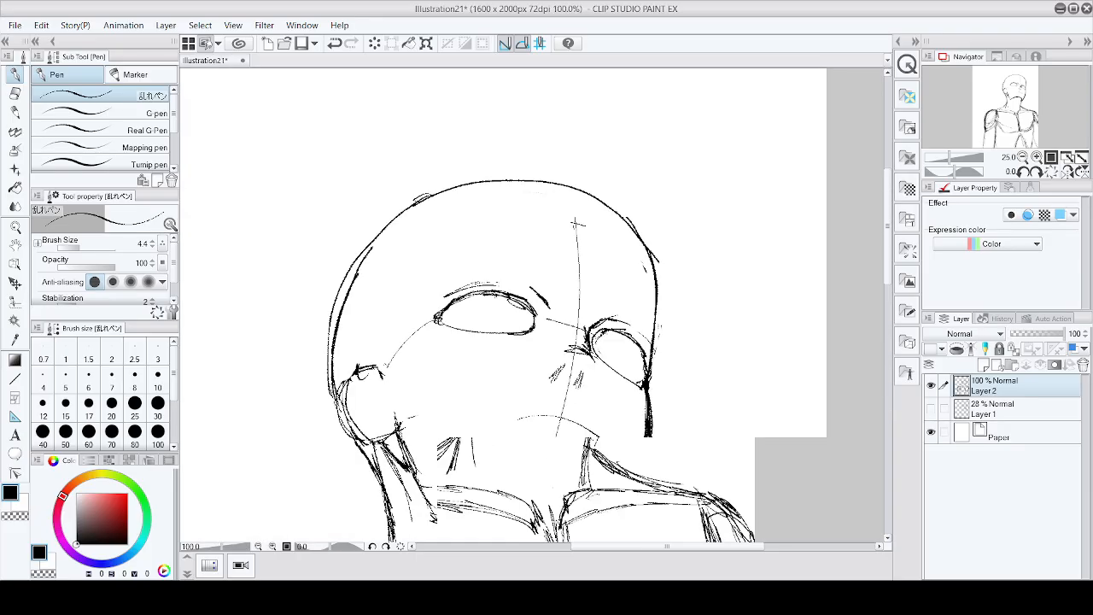
scroll(577, 224, "down", 4)
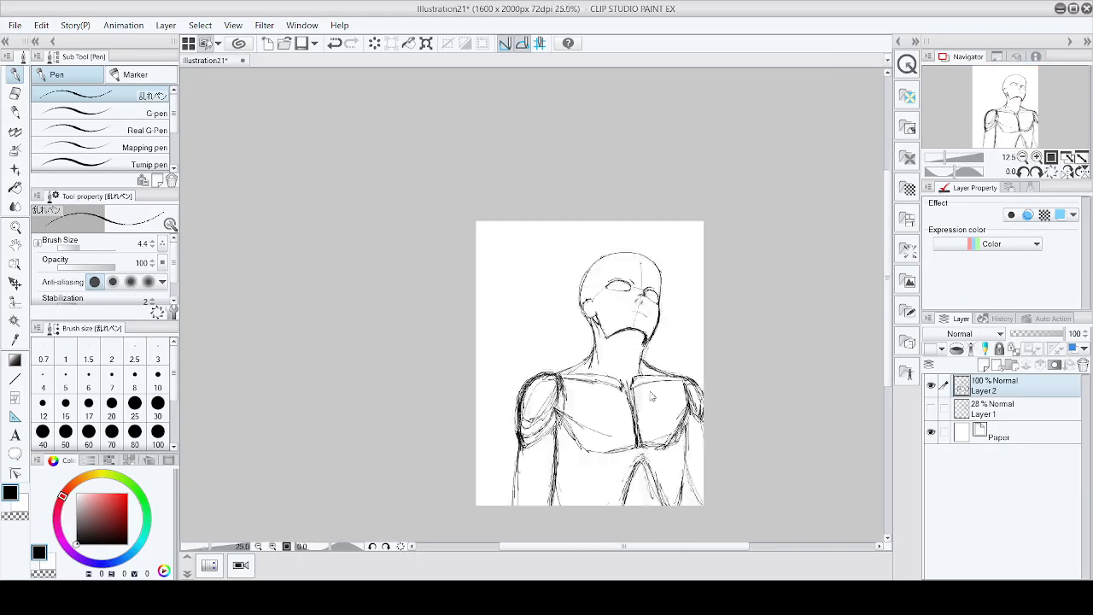
scroll(657, 388, "up", 1)
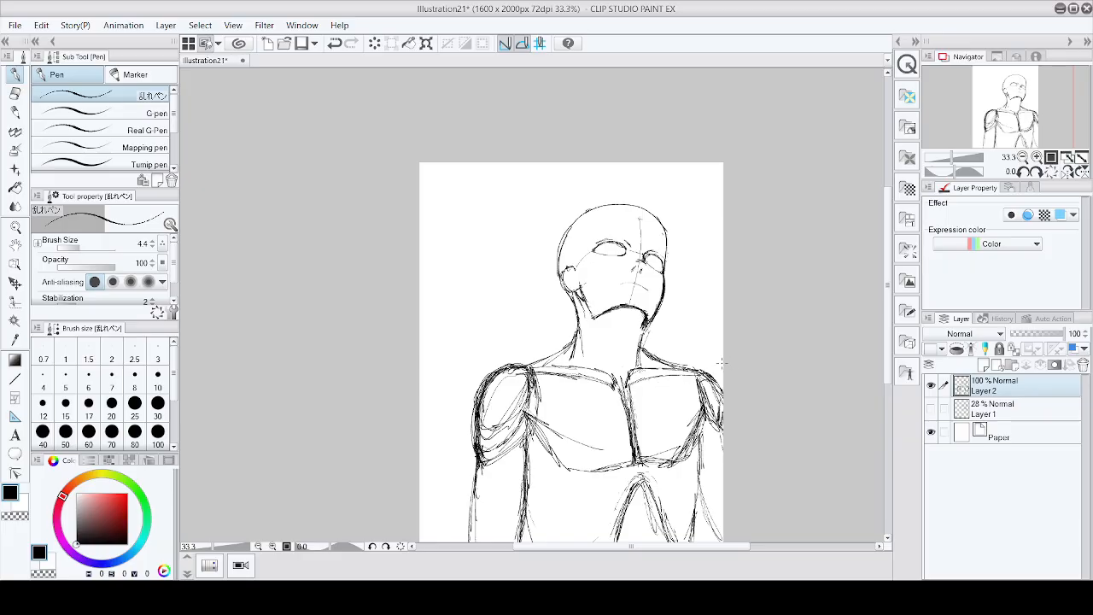
left_click(985, 364)
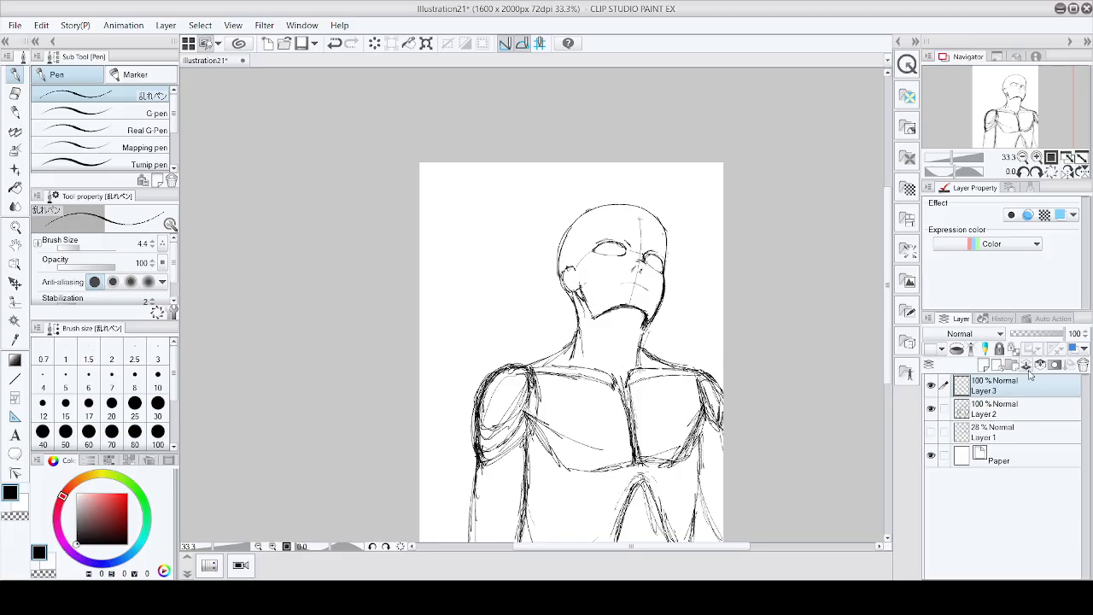
Step: Lower the body sketch layer's opacity to 26% and return to the new layer
left_click(991, 409)
left_click_drag(1063, 333, 1026, 333)
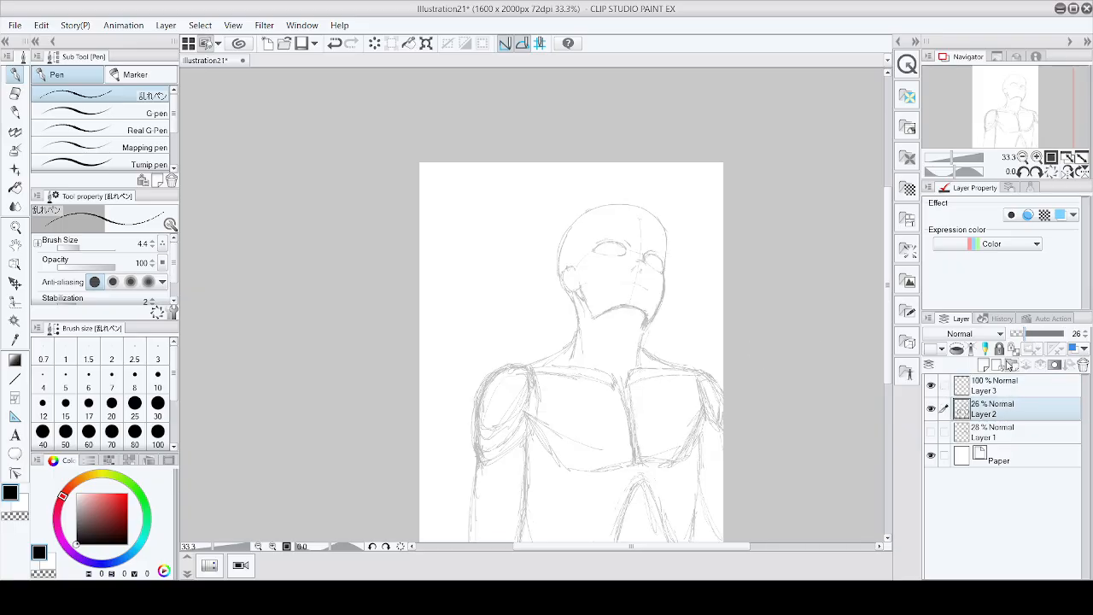
left_click(1004, 386)
scroll(564, 335, "up", 2)
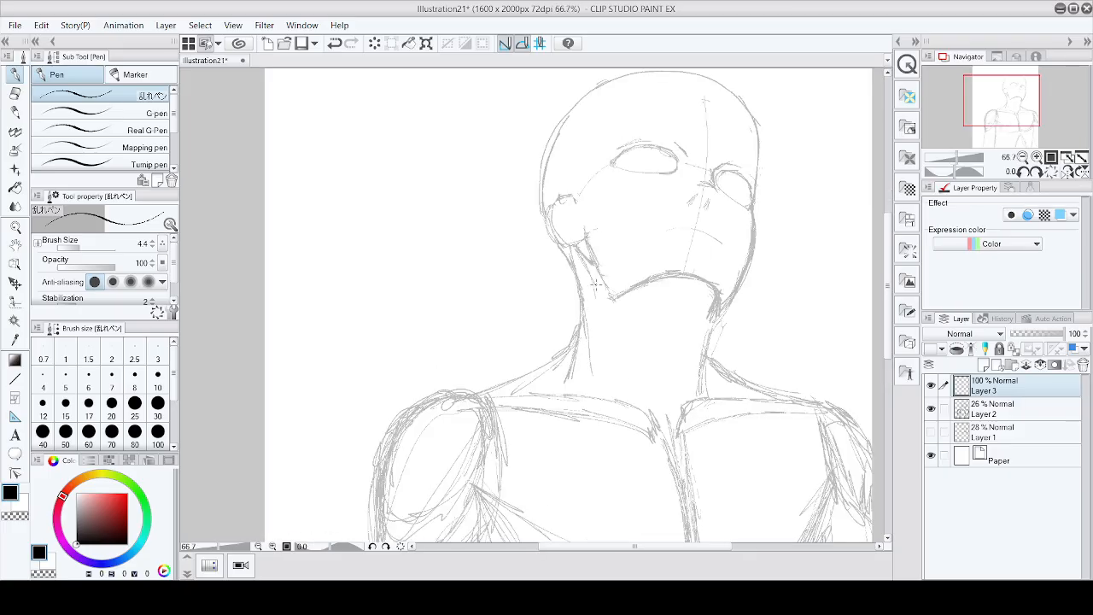
scroll(596, 287, "down", 2)
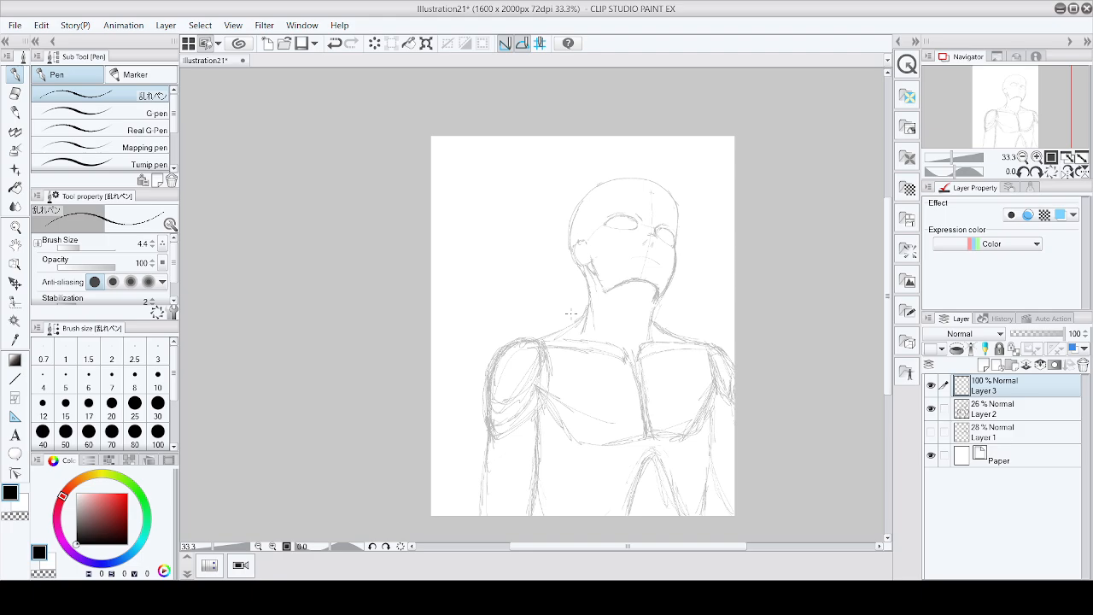
left_click_drag(571, 314, 492, 354)
key("ctrl+z")
key("ctrl+z")
scroll(601, 302, "up", 3)
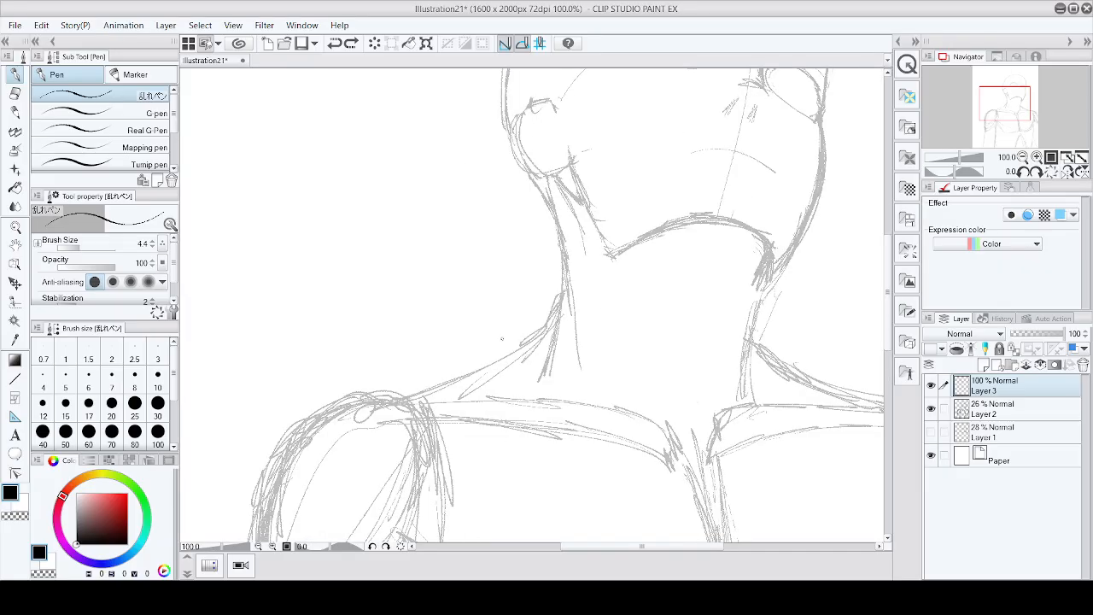
mouse_move(532, 323)
left_mouse_down()
mouse_move(487, 352)
mouse_move(757, 353)
left_mouse_up()
key("ctrl+z")
key("ctrl+z")
key("ctrl+z")
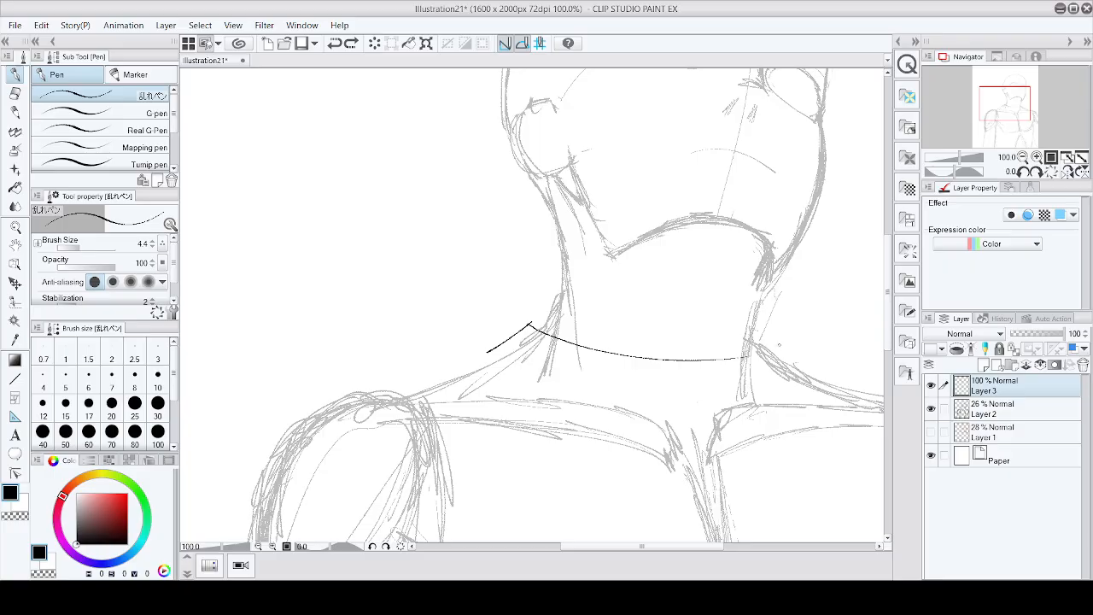
mouse_move(513, 342)
left_mouse_down()
mouse_move(456, 368)
mouse_move(659, 410)
left_mouse_up()
key("ctrl+z")
key("ctrl+z")
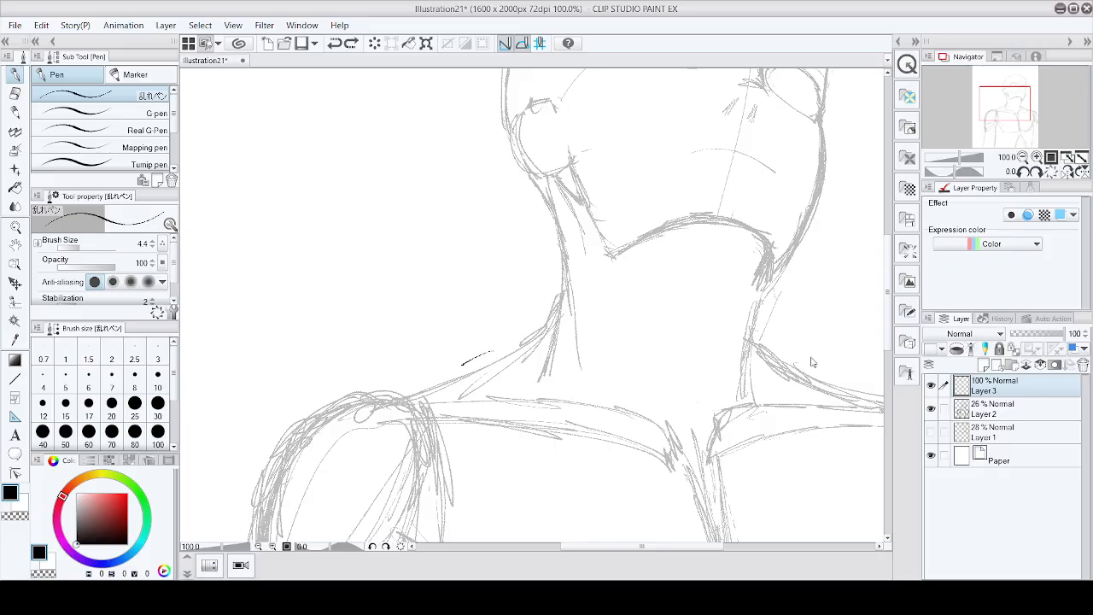
key("ctrl+z")
mouse_move(499, 359)
left_mouse_down()
mouse_move(464, 375)
mouse_move(511, 383)
mouse_move(589, 435)
mouse_move(752, 450)
mouse_move(809, 389)
left_mouse_up()
key("ctrl+z")
Step: Draw a rounded shirt collar line around the base of the neck, plus its edge along the left shoulder
mouse_move(497, 357)
left_mouse_down()
mouse_move(564, 448)
mouse_move(675, 480)
mouse_move(767, 455)
mouse_move(803, 407)
mouse_move(805, 376)
mouse_move(748, 338)
left_mouse_up()
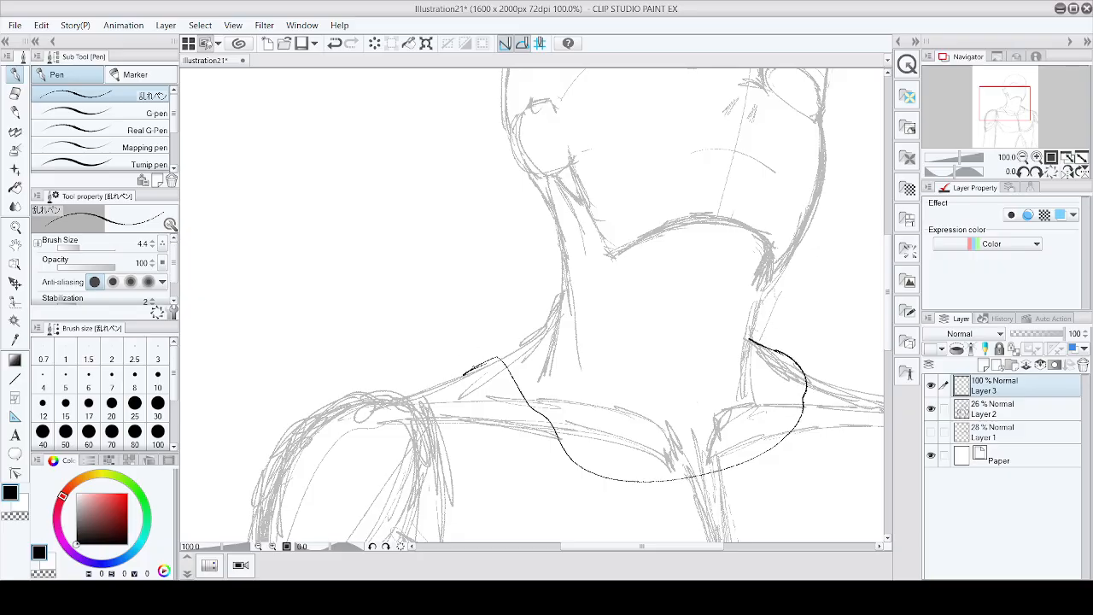
left_click_drag(473, 368, 550, 324)
scroll(816, 335, "down", 3)
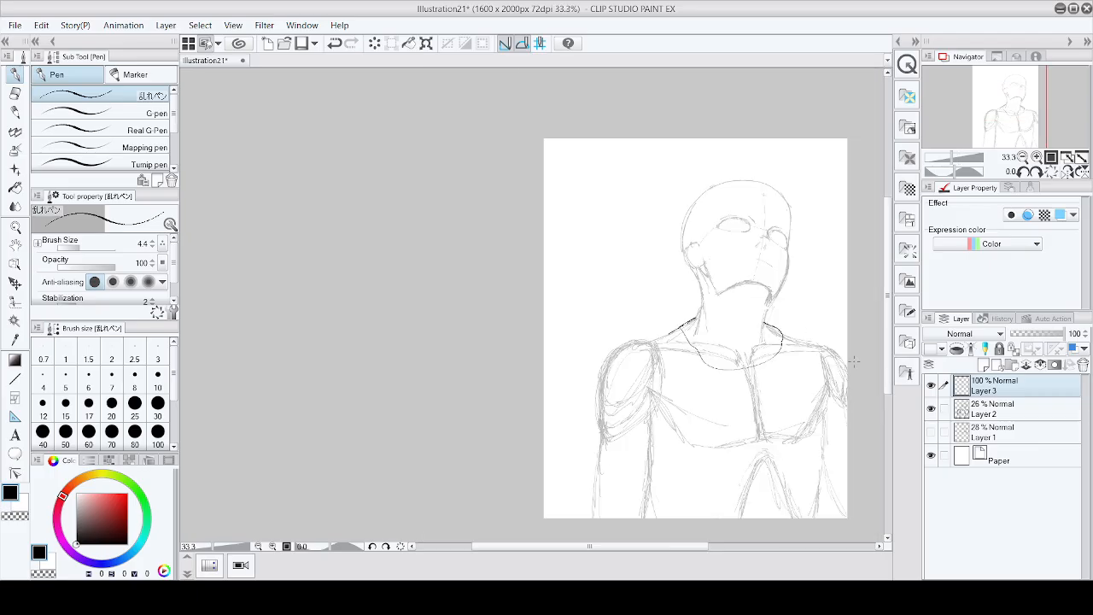
scroll(855, 362, "up", 3)
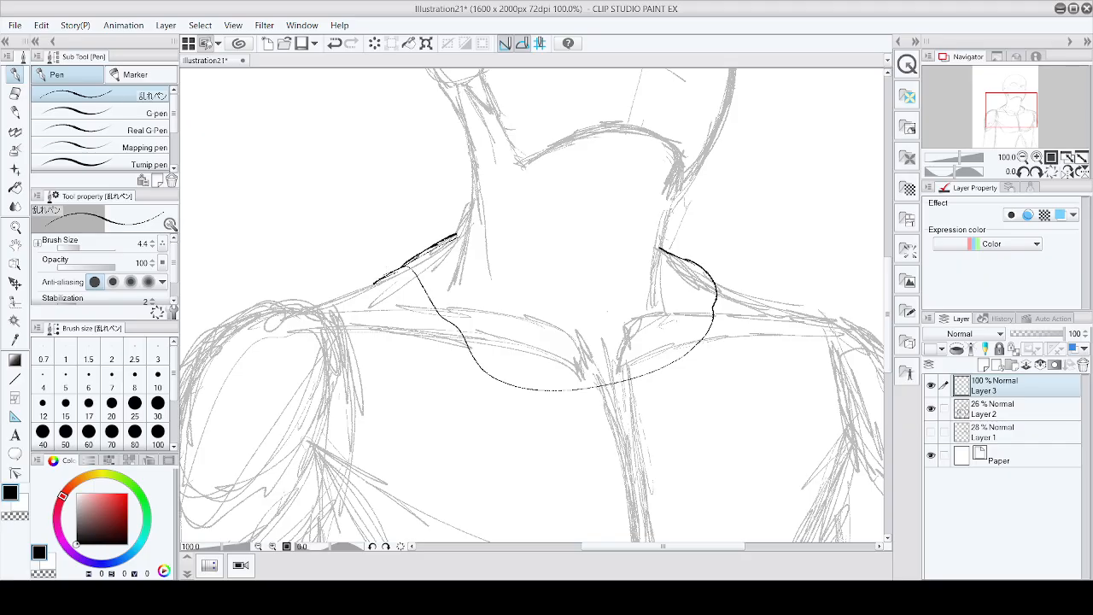
Step: Draw a second collar line inside the first to give the neckband thickness
mouse_move(376, 280)
left_mouse_down()
mouse_move(436, 330)
mouse_move(453, 362)
left_mouse_up()
key("ctrl+z")
mouse_move(378, 290)
left_mouse_down()
mouse_move(426, 323)
mouse_move(477, 406)
mouse_move(549, 422)
mouse_move(670, 397)
mouse_move(722, 370)
mouse_move(743, 338)
mouse_move(742, 284)
mouse_move(666, 248)
left_mouse_up()
scroll(773, 247, "down", 3)
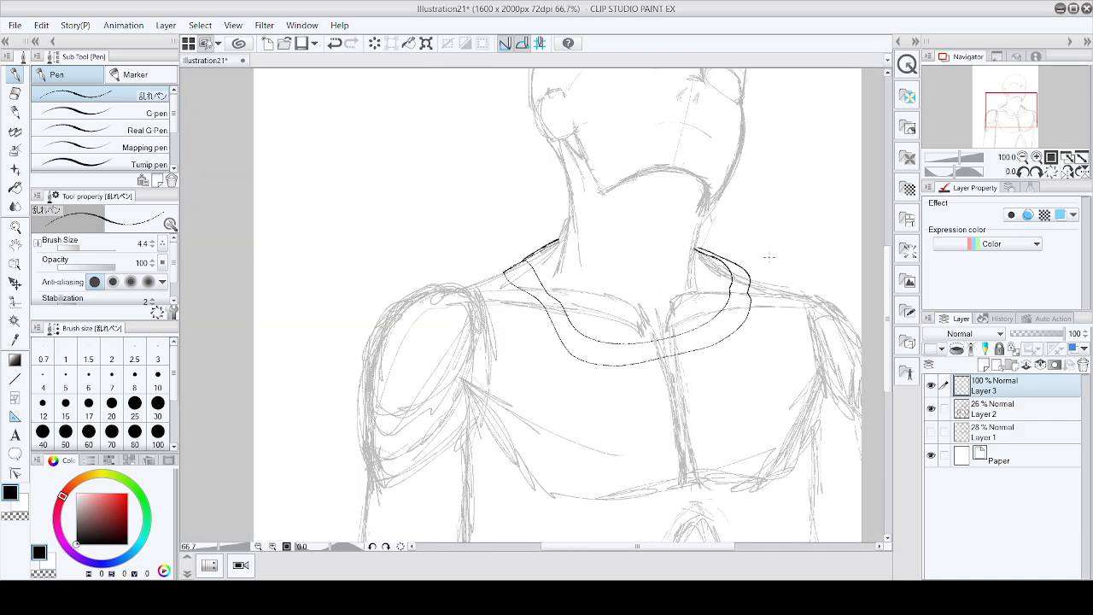
scroll(633, 266, "up", 5)
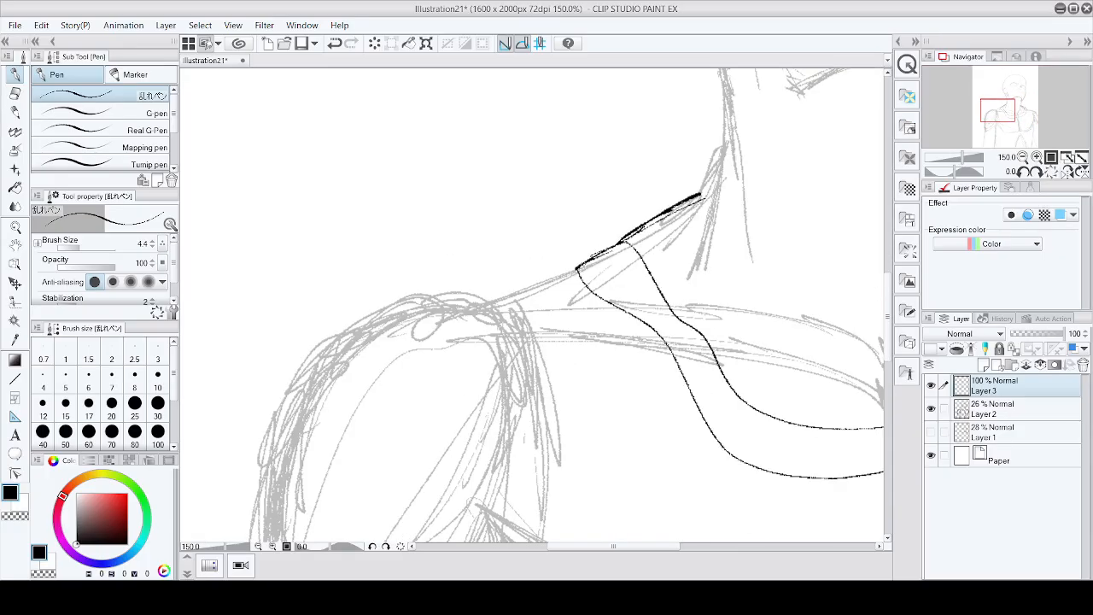
Step: Extend the collar edge outward along the top of the left shoulder
left_click_drag(583, 265, 445, 305)
left_click_drag(530, 278, 441, 313)
scroll(478, 305, "down", 1)
scroll(515, 300, "down", 2)
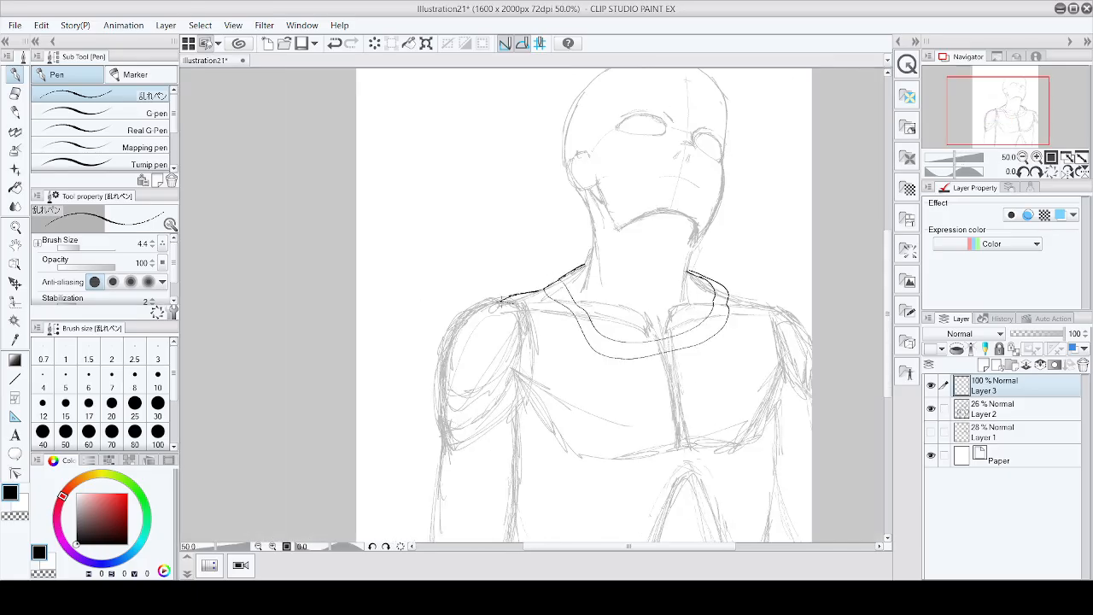
key("ctrl+z")
Step: Outline the left shirt sleeve from the shoulder down the arm
mouse_move(500, 301)
left_mouse_down()
mouse_move(514, 307)
mouse_move(525, 364)
mouse_move(515, 424)
mouse_move(514, 309)
mouse_move(503, 298)
mouse_move(604, 271)
mouse_move(474, 295)
mouse_move(420, 331)
mouse_move(386, 393)
left_mouse_up()
scroll(481, 306, "up", 2)
left_click_drag(416, 328, 381, 398)
left_click_drag(398, 359, 376, 447)
scroll(480, 329, "down", 3)
key("ctrl+z")
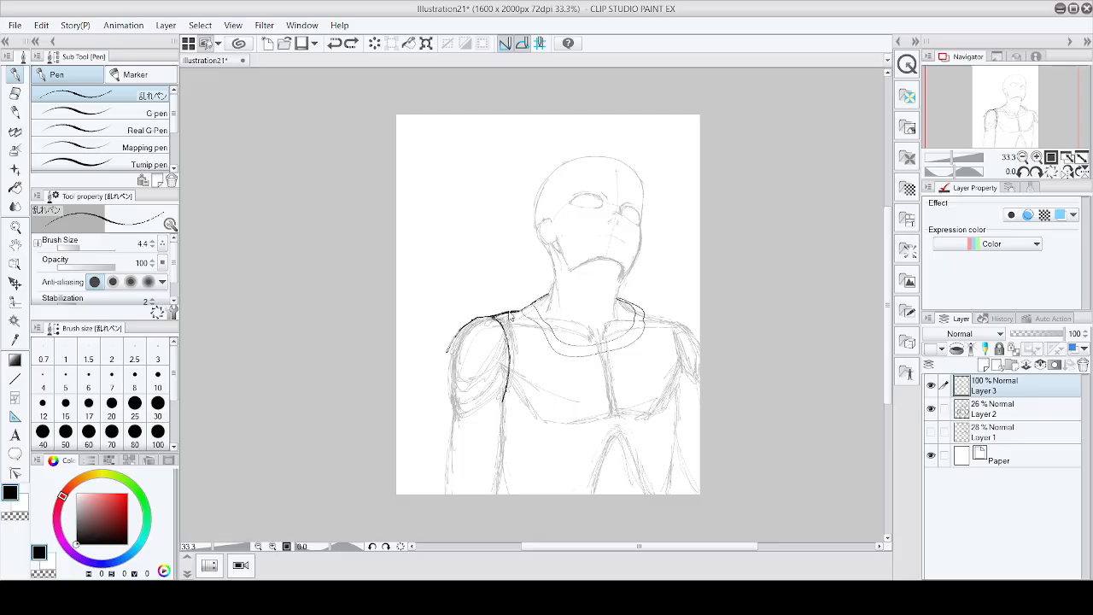
Step: Touch up the sleeve outline at the tip of the left shoulder
scroll(457, 333, "up", 3)
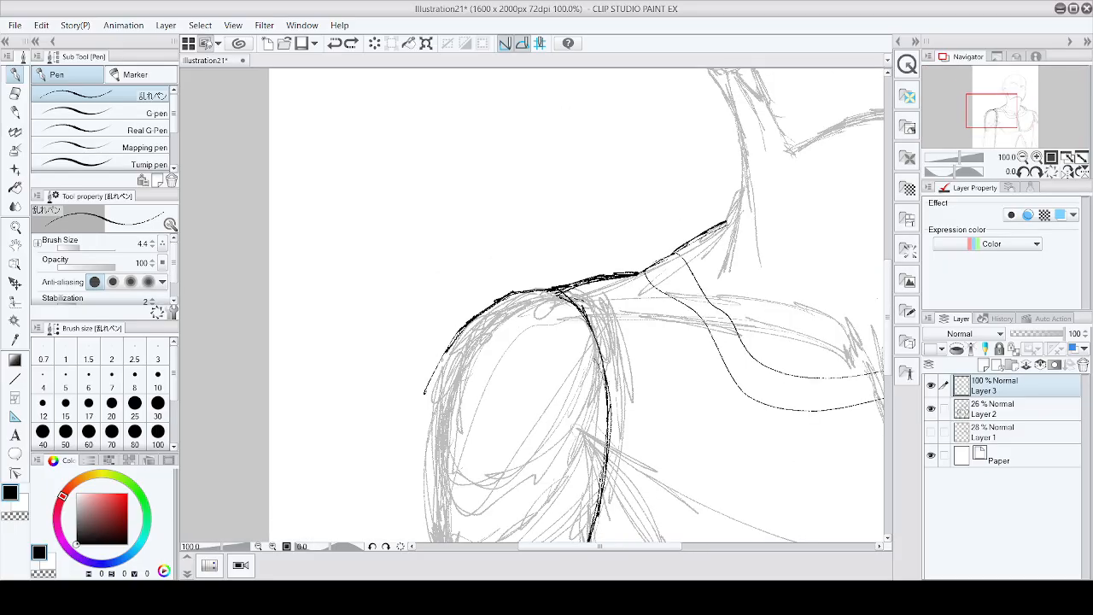
left_click_drag(434, 374, 413, 404)
left_click_drag(454, 335, 422, 390)
left_click_drag(423, 393, 415, 403)
scroll(418, 398, "down", 3)
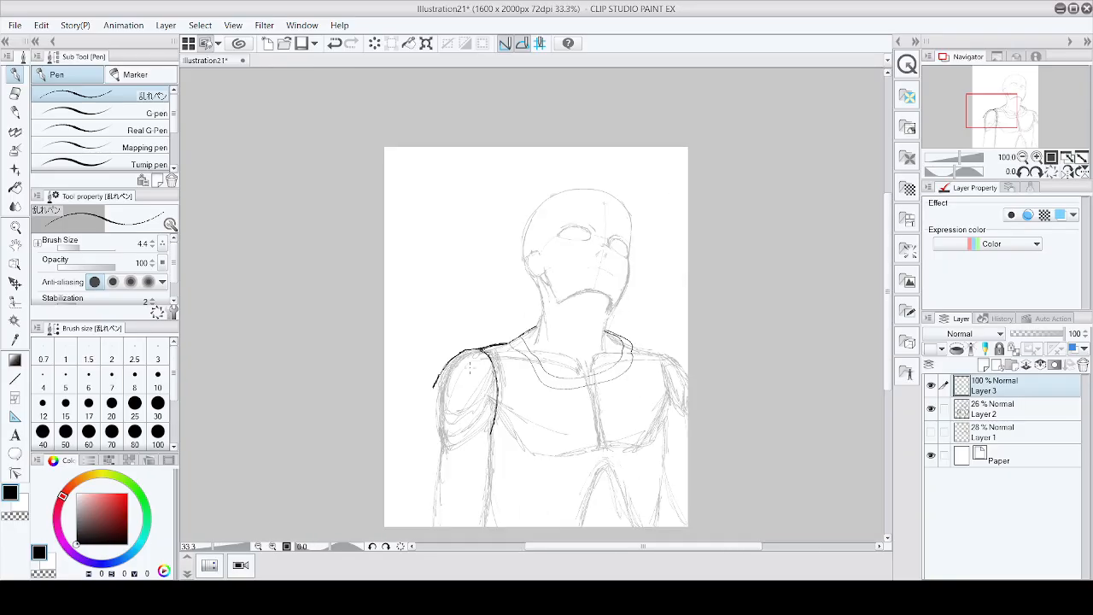
Step: Extend the sleeve's outer edge further down the left arm
scroll(422, 401, "up", 1)
left_click_drag(433, 379, 391, 475)
left_click_drag(416, 424, 385, 490)
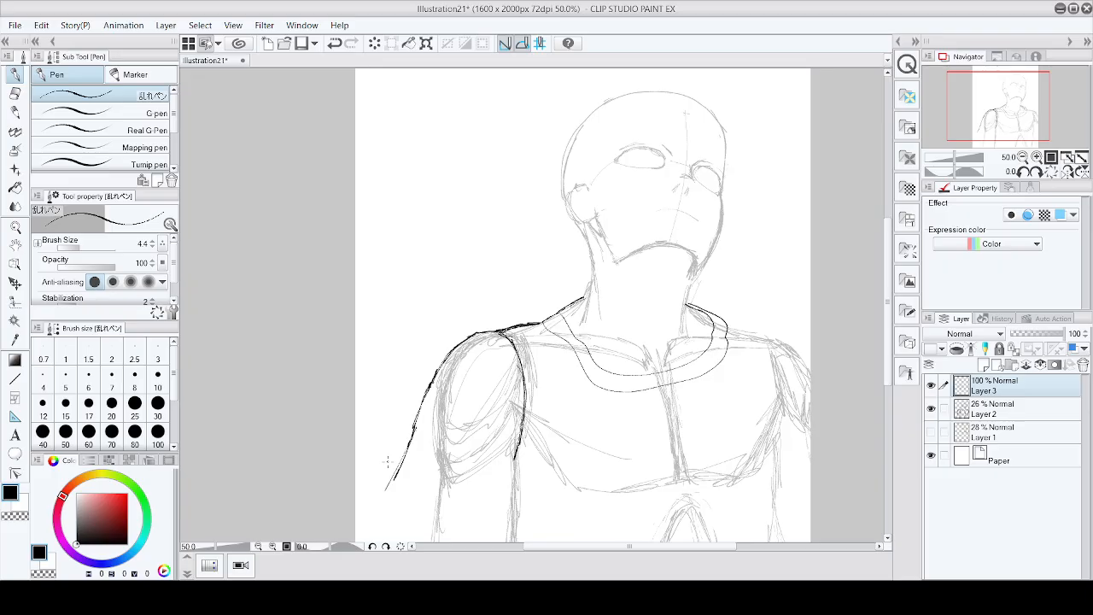
scroll(414, 438, "up", 2)
left_click_drag(426, 369, 395, 468)
left_click_drag(424, 392, 372, 523)
left_click_drag(390, 481, 358, 543)
scroll(390, 504, "down", 4)
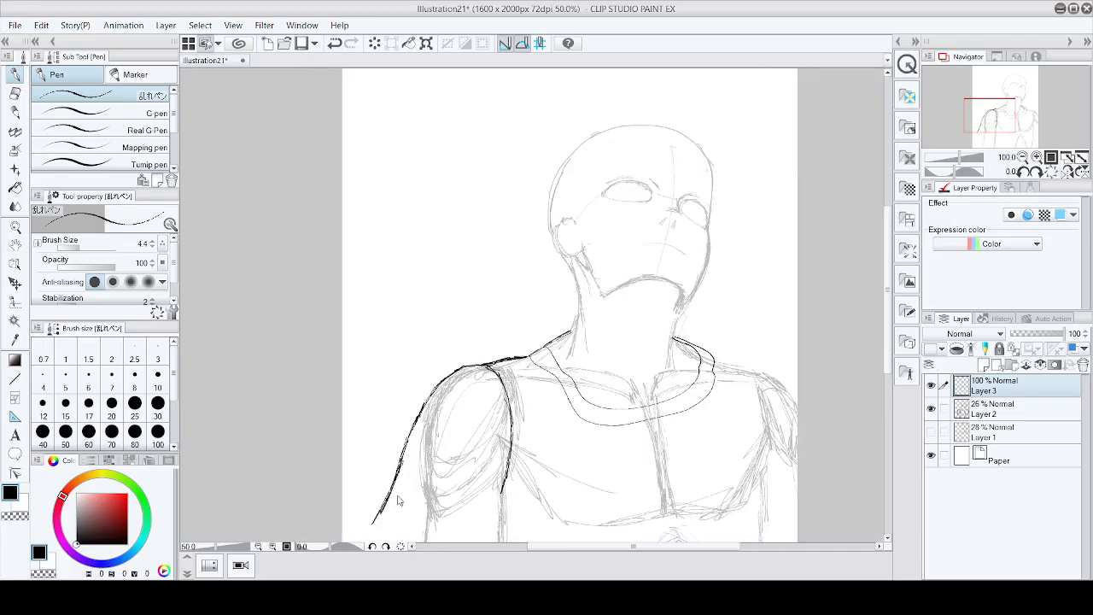
Step: Draw the sleeve's hem across the left arm
scroll(409, 495, "up", 3)
left_click_drag(399, 490, 381, 512)
mouse_move(393, 495)
left_mouse_down()
mouse_move(376, 516)
mouse_move(388, 502)
mouse_move(557, 529)
left_mouse_up()
scroll(410, 504, "down", 2)
scroll(394, 515, "up", 2)
Step: Reinforce the sleeve's inner edge along the arm down to the hem
left_click_drag(559, 425, 551, 501)
left_click_drag(562, 412, 549, 514)
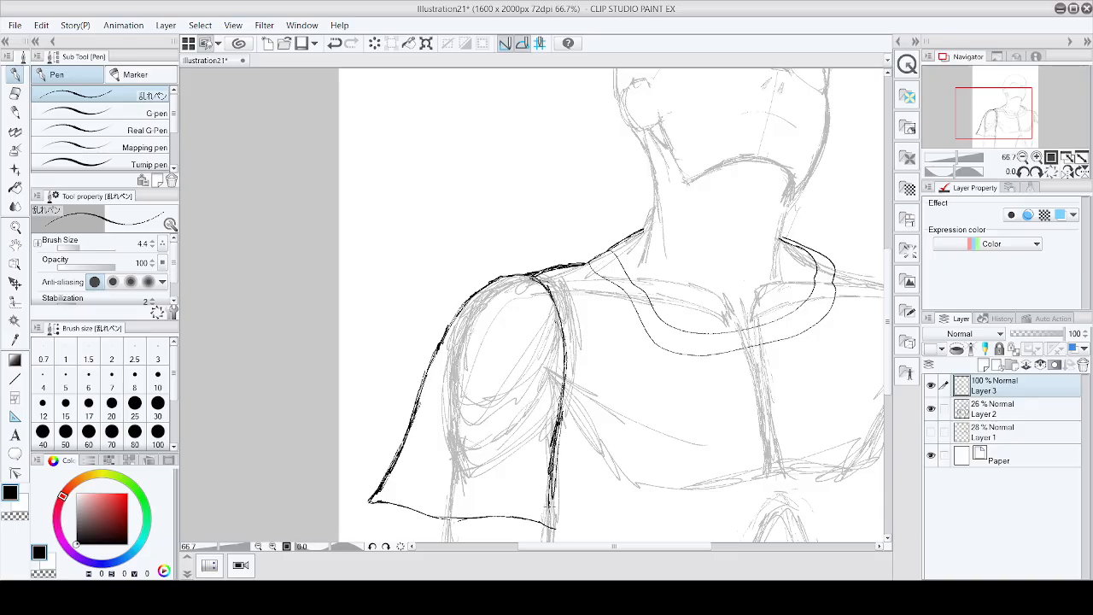
left_click_drag(558, 439, 549, 520)
left_click_drag(556, 468, 553, 532)
scroll(574, 496, "down", 3)
scroll(624, 453, "down", 2)
scroll(580, 492, "up", 6)
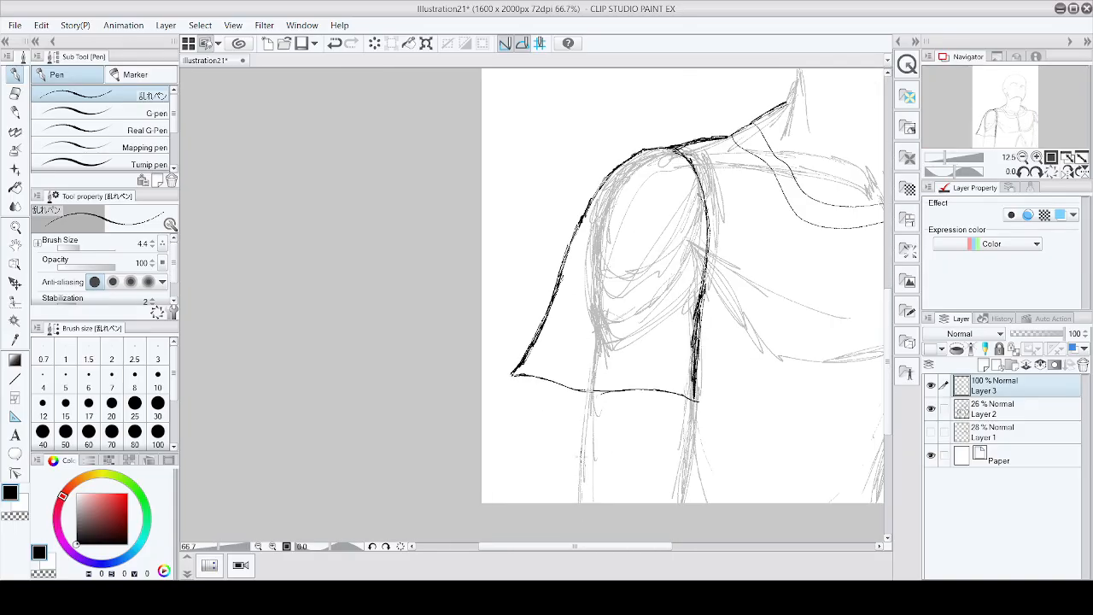
Step: Hatch shading inside the sleeve opening just under the hem
mouse_move(476, 373)
left_mouse_down()
mouse_move(587, 432)
mouse_move(500, 373)
left_mouse_up()
left_click_drag(487, 383, 524, 377)
left_click_drag(490, 389, 538, 382)
left_click_drag(494, 396, 564, 389)
left_click_drag(511, 403, 587, 395)
left_click_drag(531, 410, 604, 400)
left_click_drag(551, 416, 602, 412)
left_click_drag(572, 428, 595, 426)
left_click_drag(482, 380, 505, 376)
left_click_drag(479, 378, 500, 370)
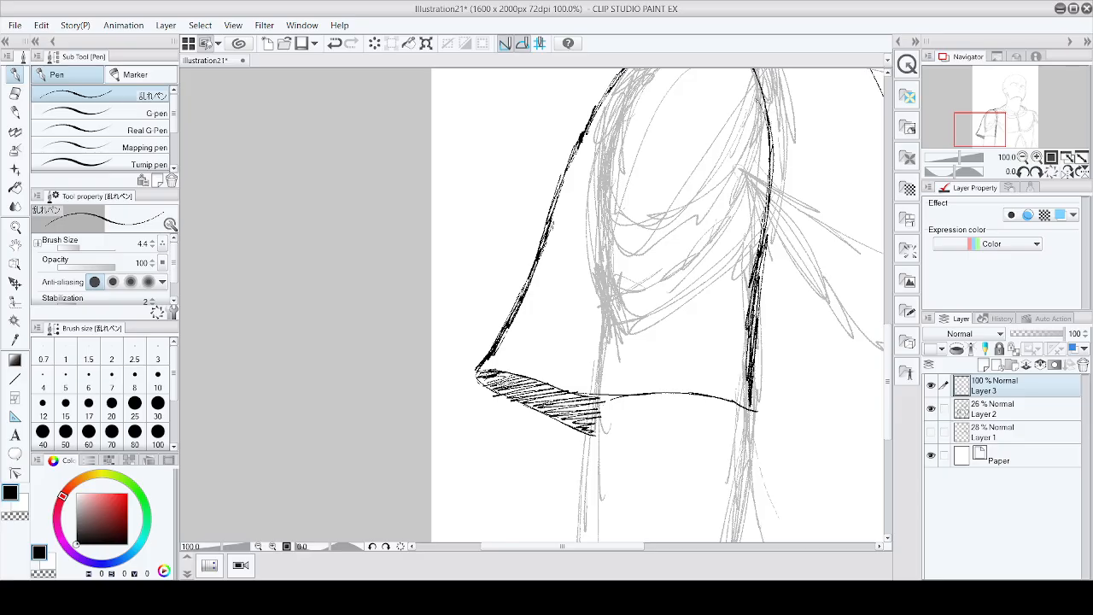
Step: Save the illustration
scroll(583, 350, "down", 6)
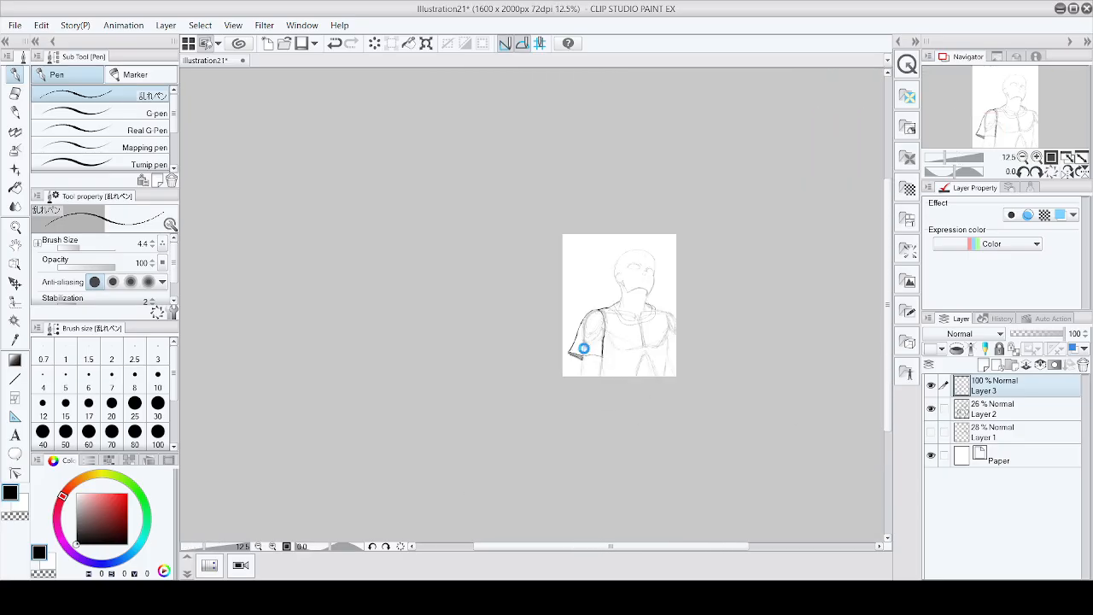
key("ctrl+s")
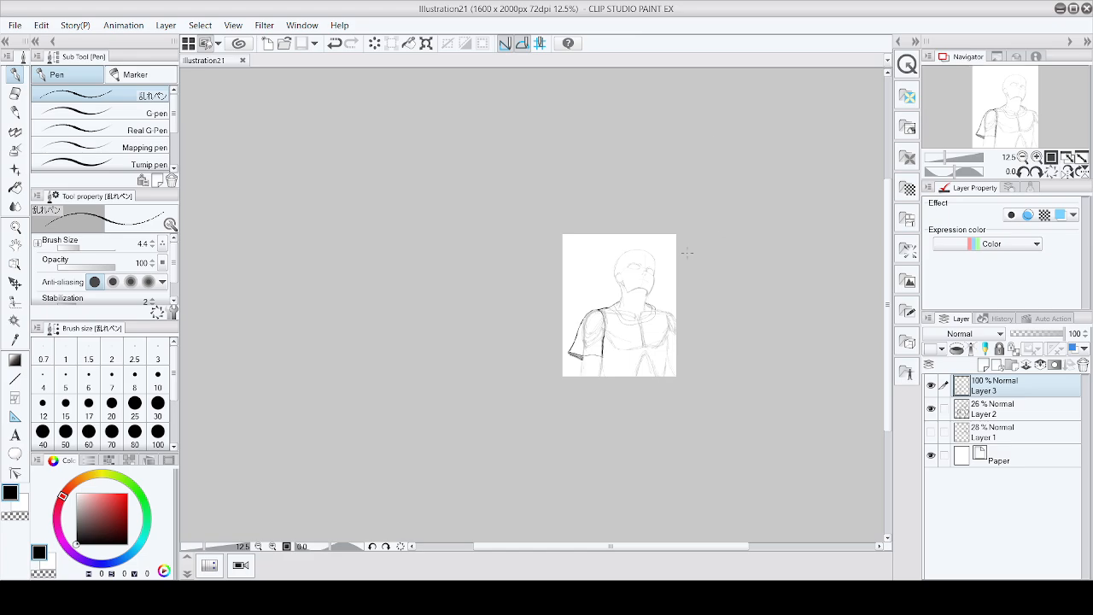
scroll(658, 318, "up", 3)
scroll(716, 267, "up", 2)
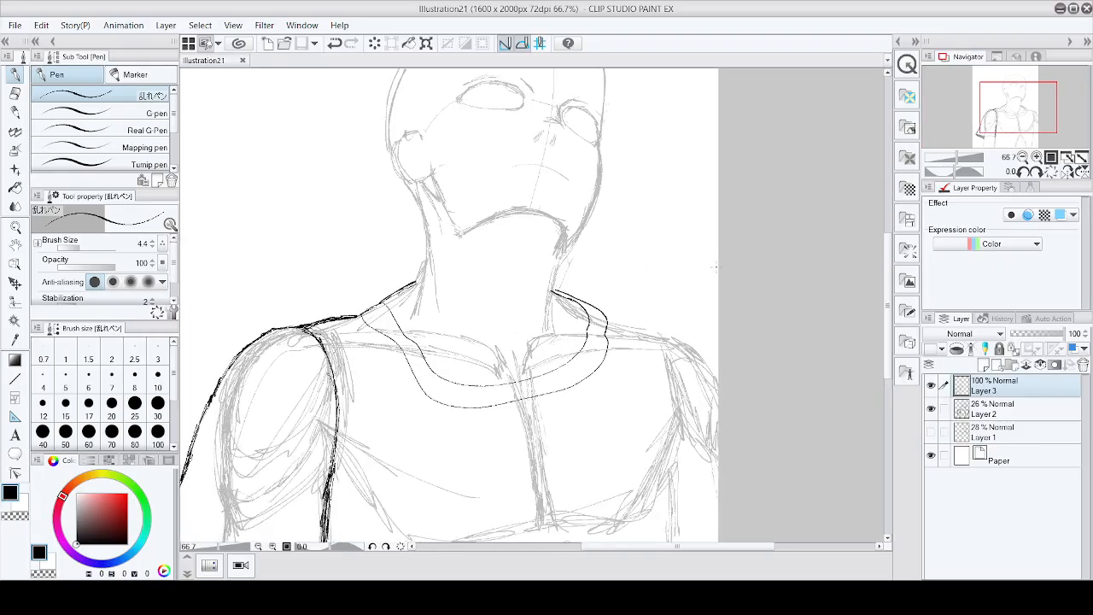
Step: Erase the hatch shading inside the sleeve opening under the left sleeve's hem
scroll(687, 276, "down", 2)
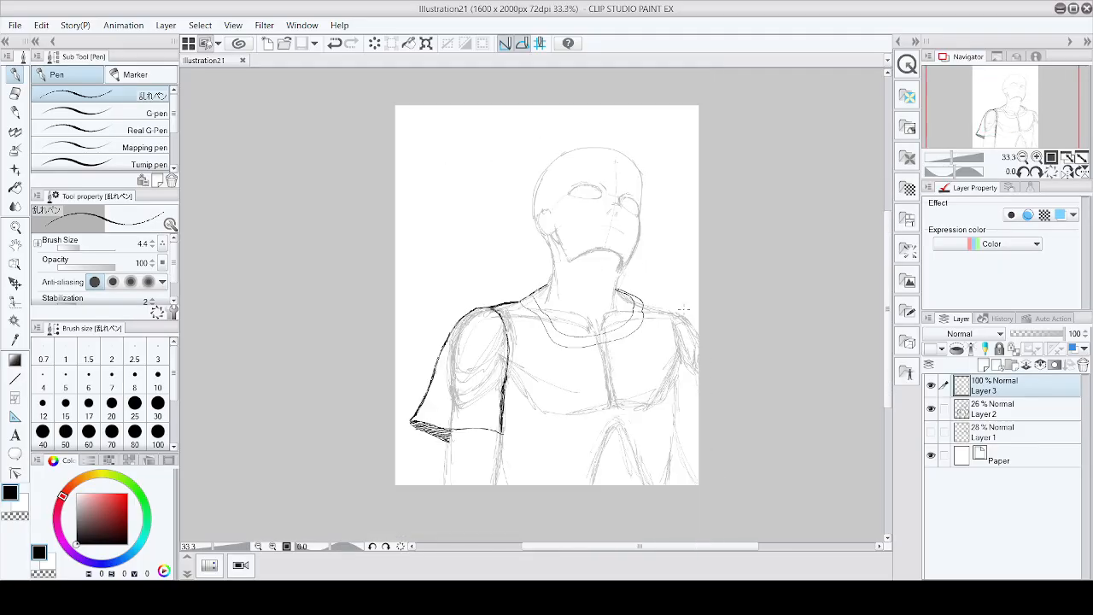
scroll(468, 408, "up", 2)
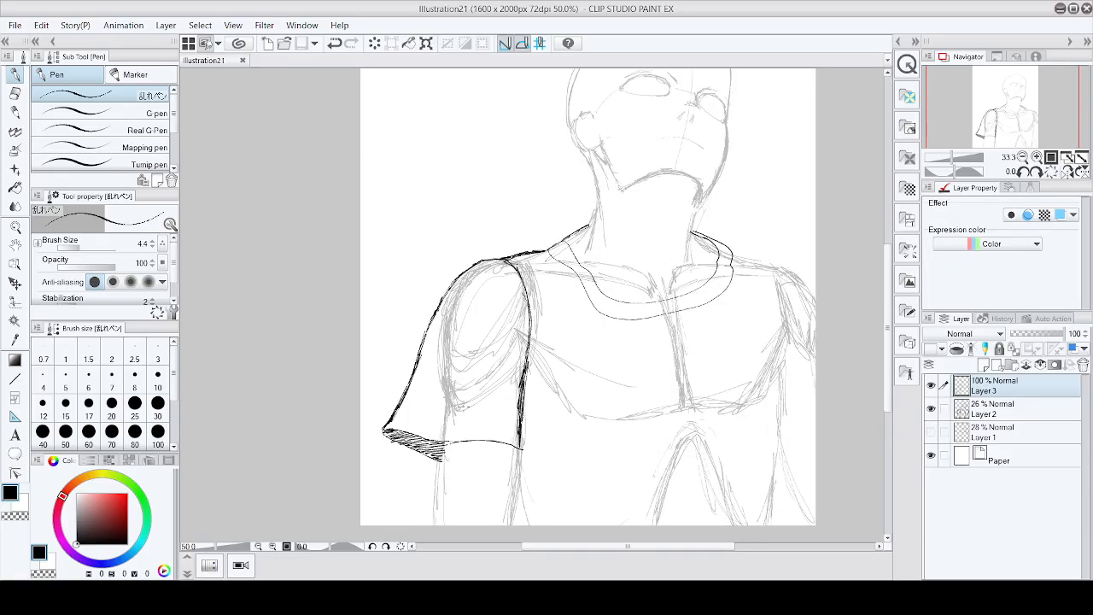
scroll(599, 333, "down", 1)
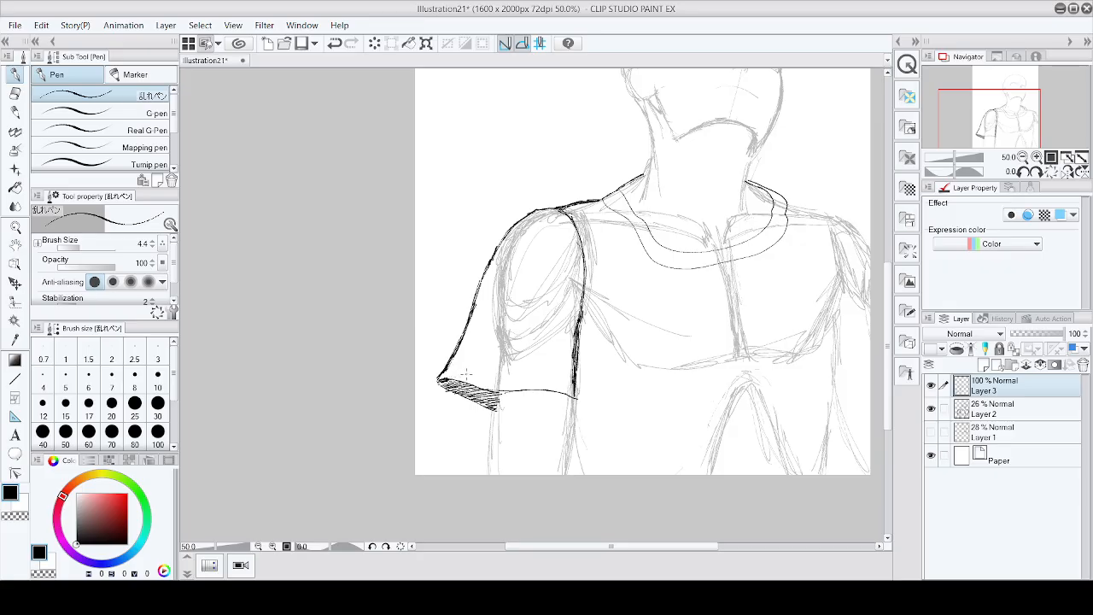
mouse_move(445, 374)
left_mouse_down()
mouse_move(440, 363)
mouse_move(458, 365)
left_mouse_up()
key("ctrl+z")
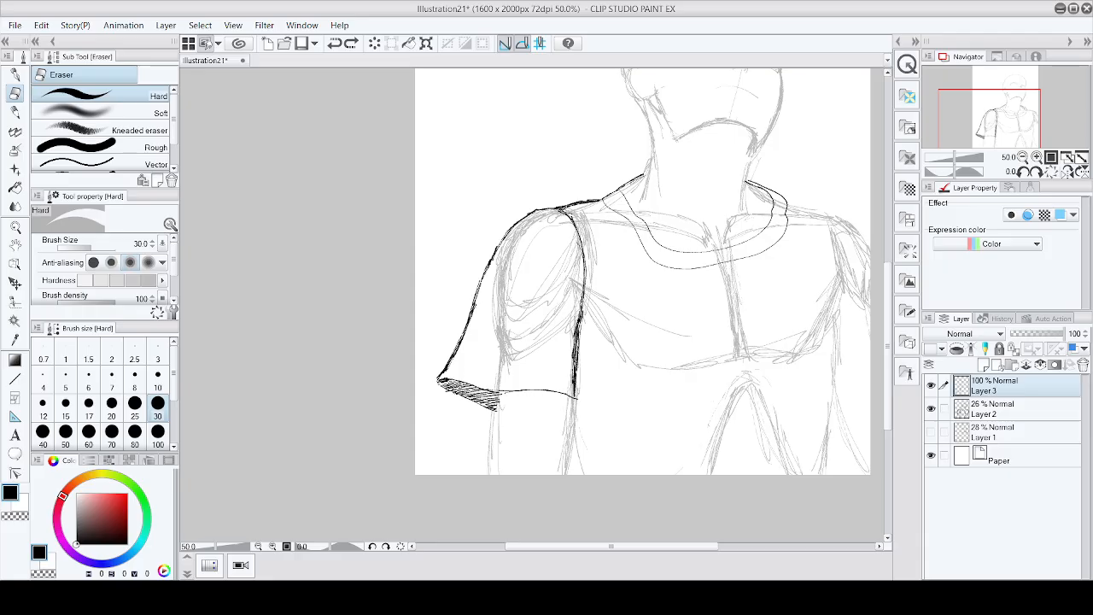
scroll(439, 383, "up", 2)
left_click_drag(432, 382, 535, 427)
mouse_move(446, 386)
left_mouse_down()
mouse_move(538, 427)
mouse_move(554, 422)
mouse_move(505, 392)
left_mouse_up()
scroll(574, 377, "down", 4)
scroll(595, 383, "up", 5)
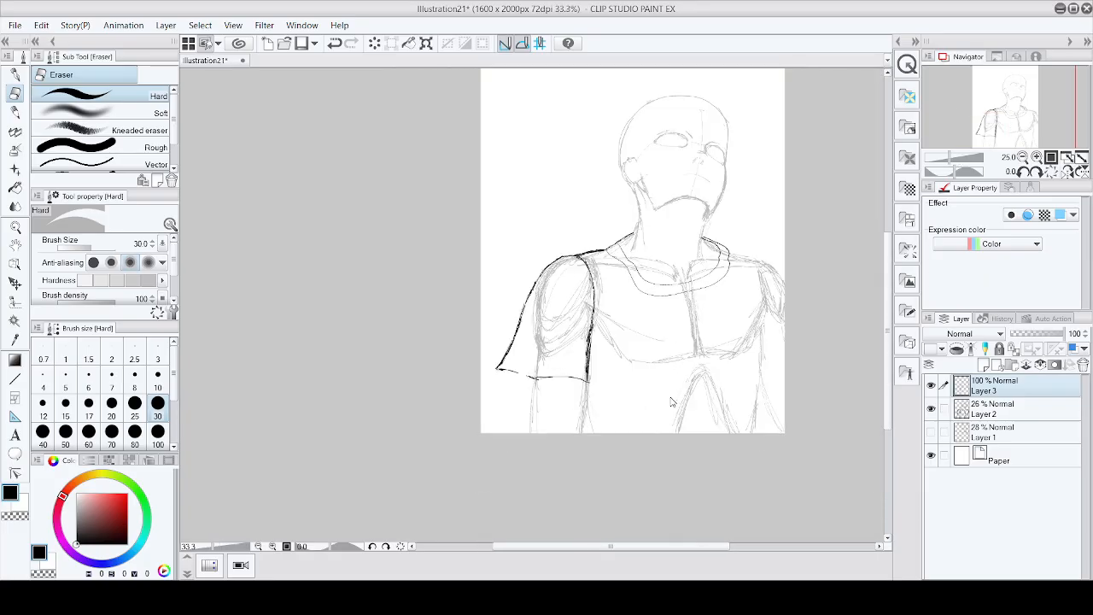
Step: Redraw the left end of the sleeve's hem with several pen strokes closing the gap in the line
left_click(15, 74)
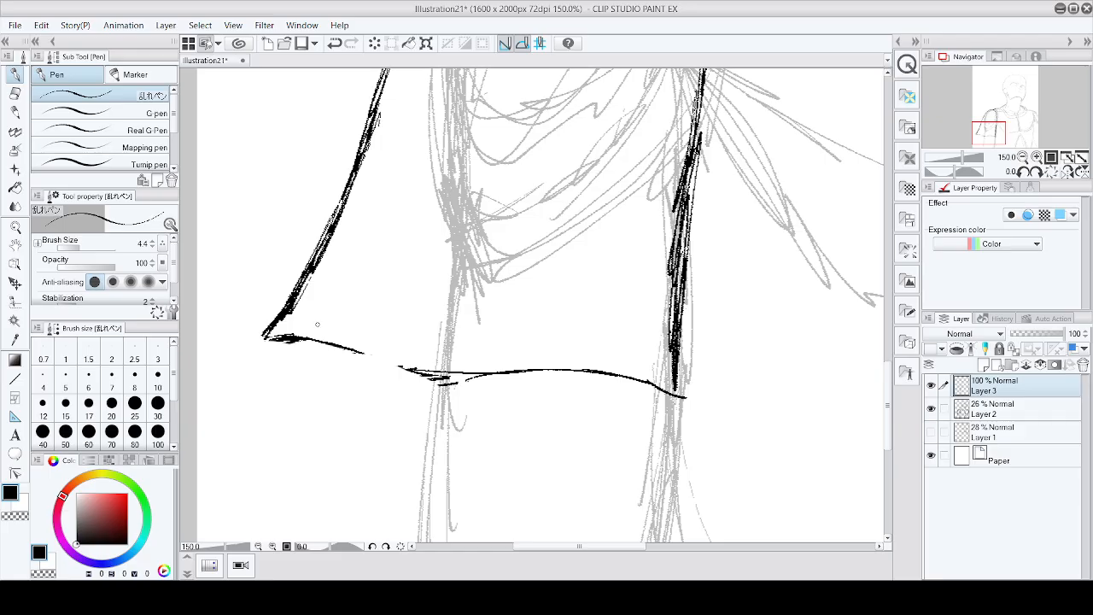
left_click_drag(353, 352, 410, 371)
left_click_drag(381, 356, 399, 365)
mouse_move(280, 341)
left_mouse_down()
mouse_move(392, 374)
mouse_move(430, 400)
left_mouse_up()
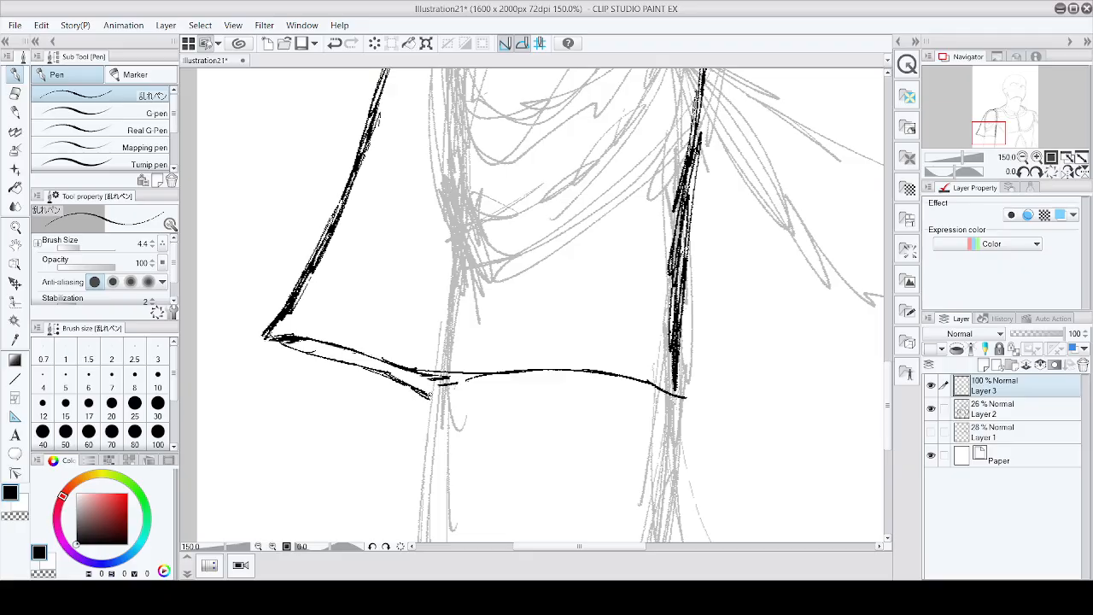
left_click_drag(367, 365, 432, 396)
left_click_drag(294, 342, 364, 368)
left_click_drag(354, 354, 410, 383)
left_click_drag(399, 373, 434, 386)
Step: Draw the right shoulder seam from the collar out to the right shoulder
scroll(448, 371, "down", 5)
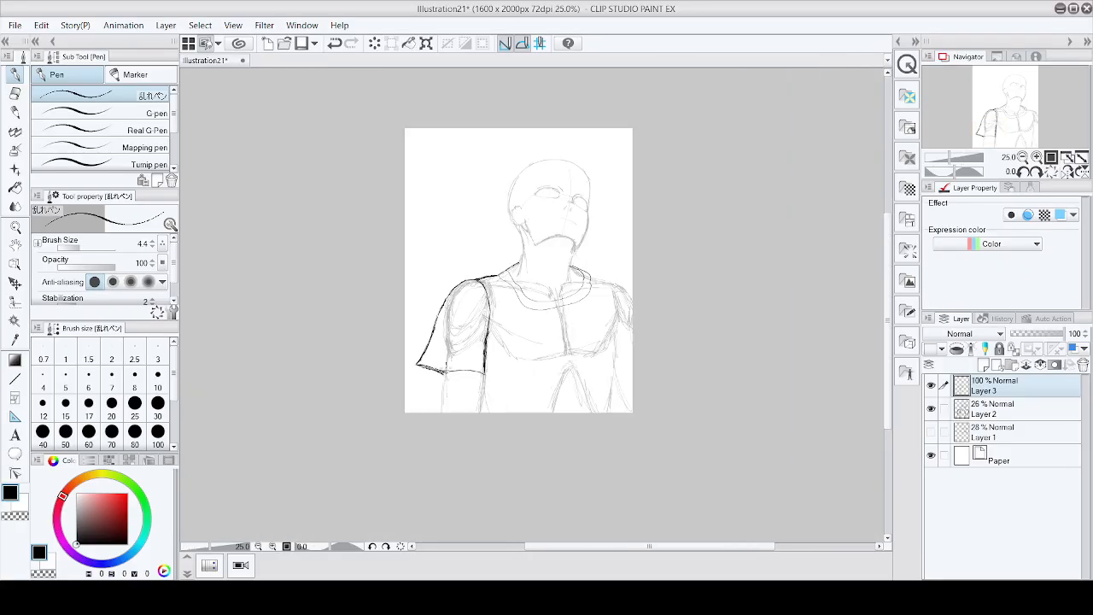
scroll(631, 266, "up", 2)
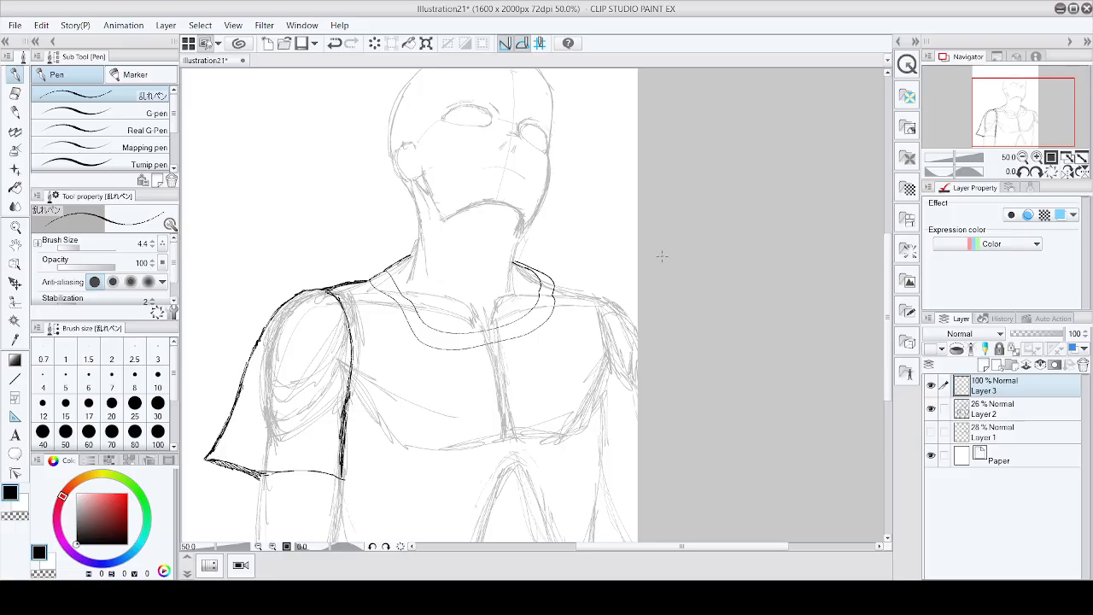
scroll(580, 272, "up", 2)
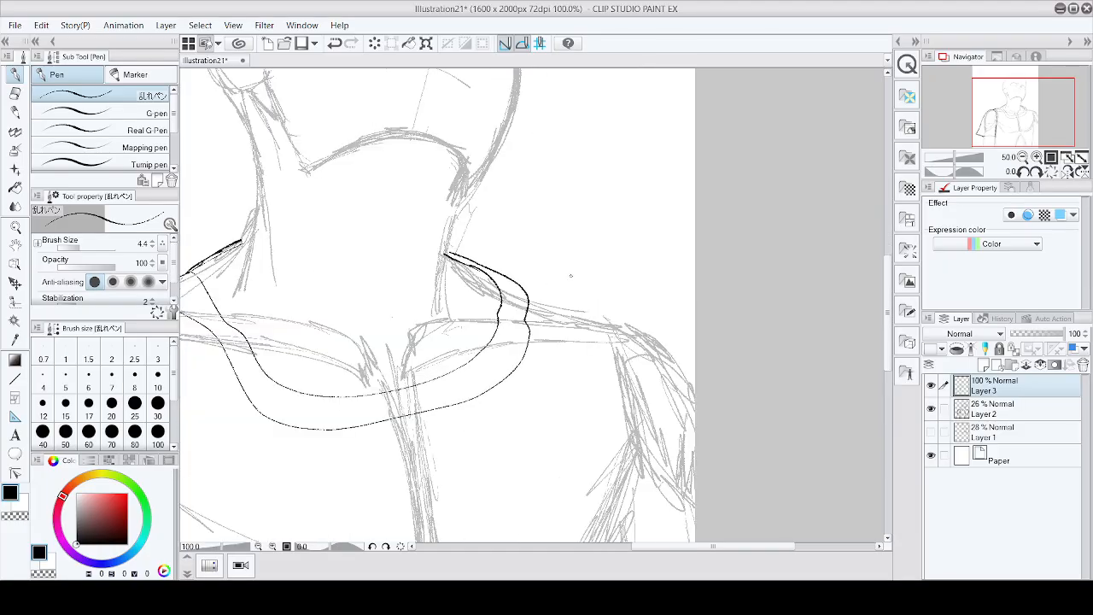
mouse_move(519, 287)
left_mouse_down()
mouse_move(606, 315)
mouse_move(636, 395)
left_mouse_up()
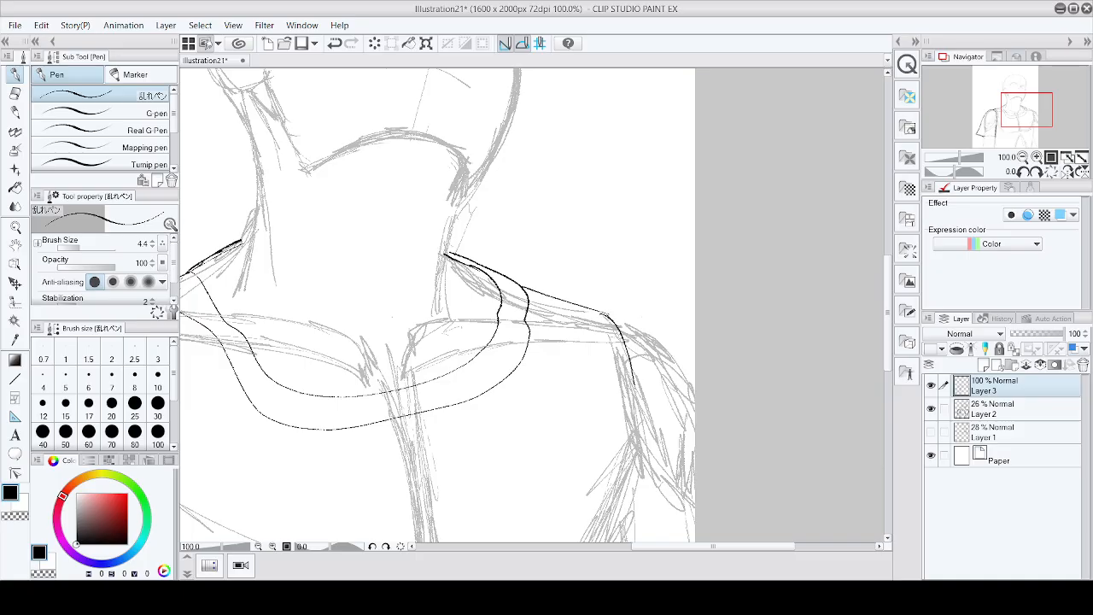
left_click_drag(608, 315, 680, 360)
key("ctrl+z")
mouse_move(605, 315)
left_mouse_down()
mouse_move(690, 345)
mouse_move(694, 384)
left_mouse_up()
Step: Draw the outer edge of the right sleeve down along the right arm
scroll(718, 405, "down", 4)
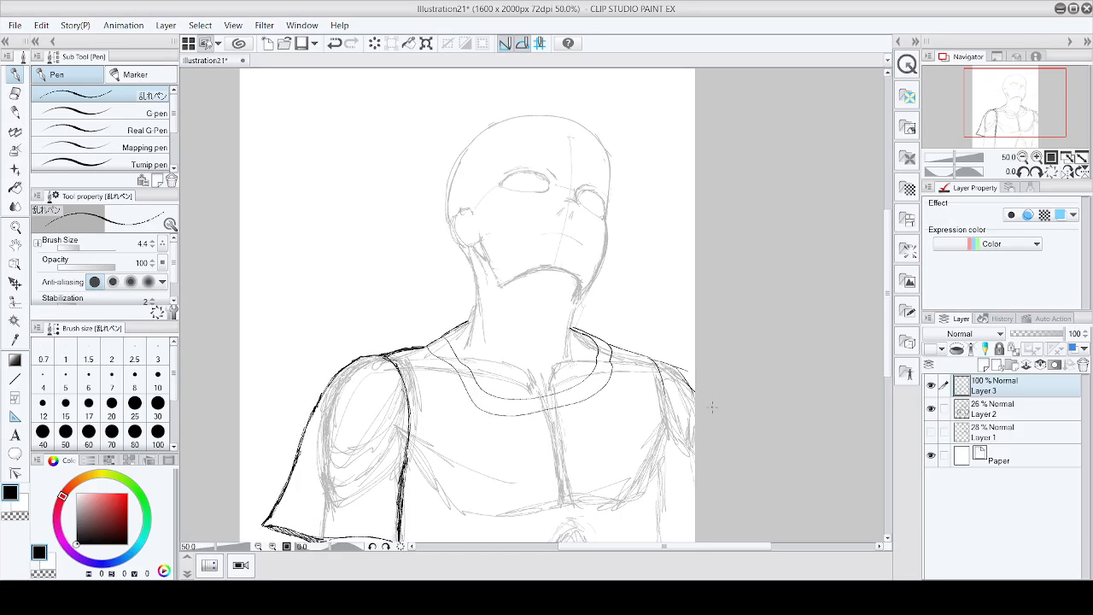
scroll(688, 393, "up", 2)
left_click_drag(666, 414, 680, 516)
scroll(683, 517, "down", 3)
scroll(688, 393, "up", 3)
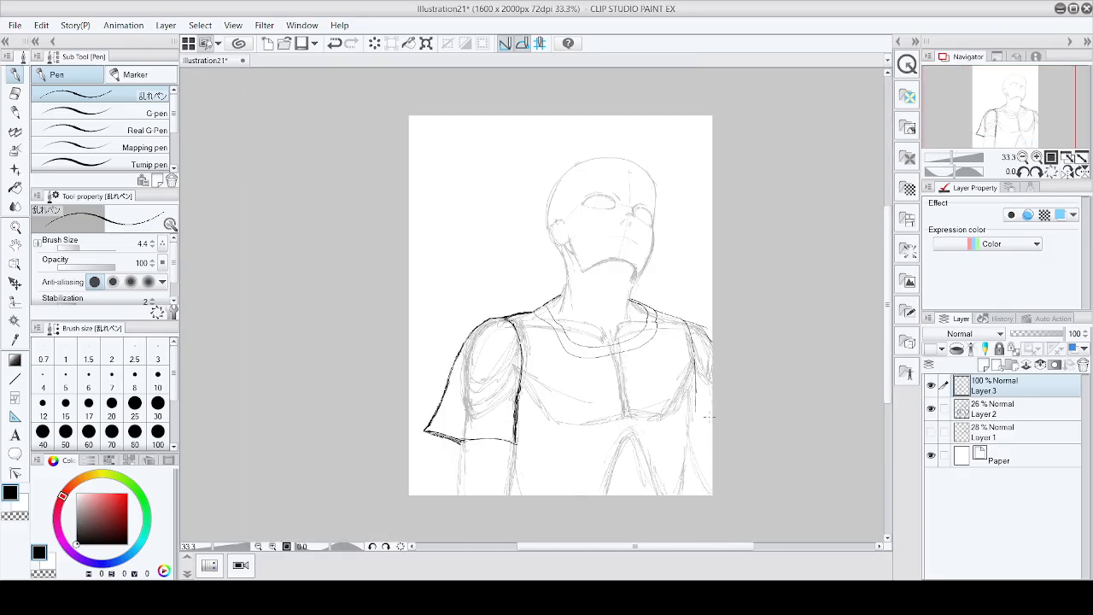
left_click_drag(687, 407, 679, 535)
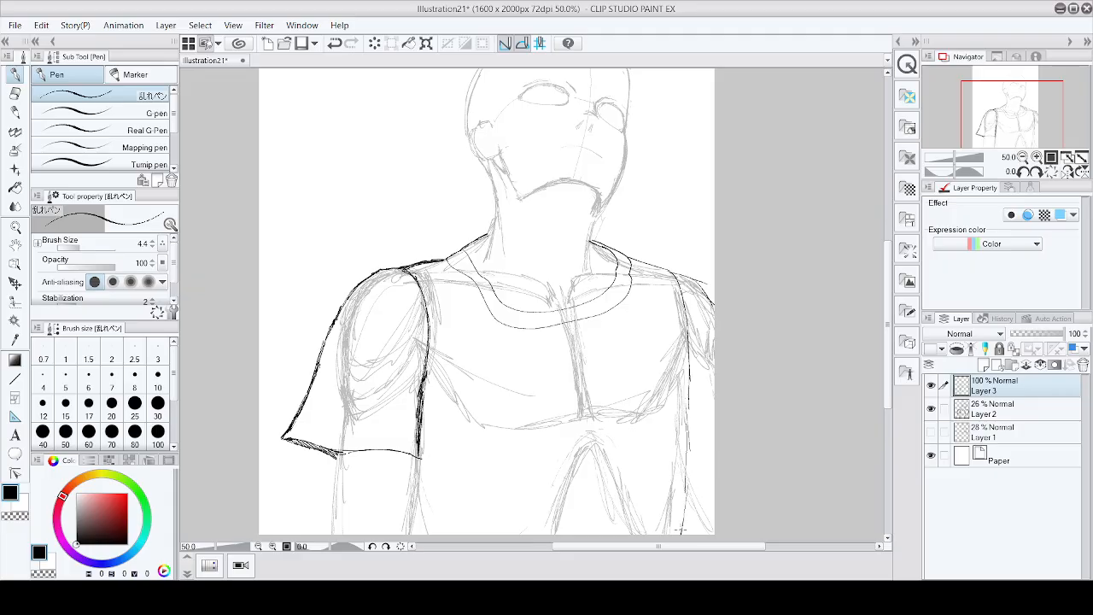
Step: Add a short stroke under the left sleeve's hem along the arm, and save the illustration
scroll(683, 519, "down", 1)
scroll(684, 519, "down", 3)
scroll(517, 425, "up", 3)
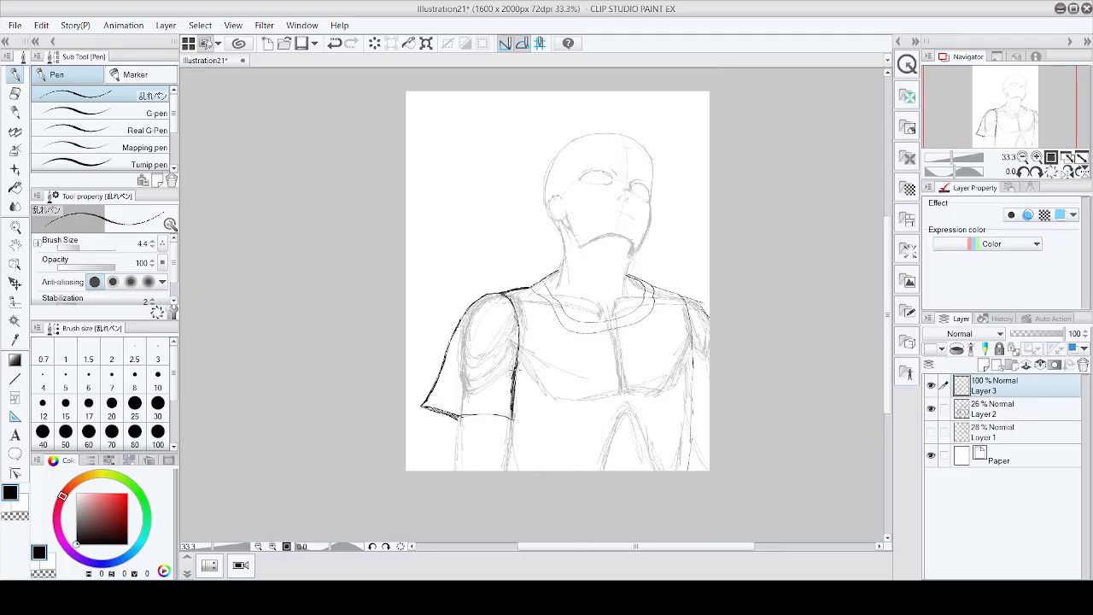
left_click_drag(513, 453, 509, 471)
scroll(539, 518, "down", 1)
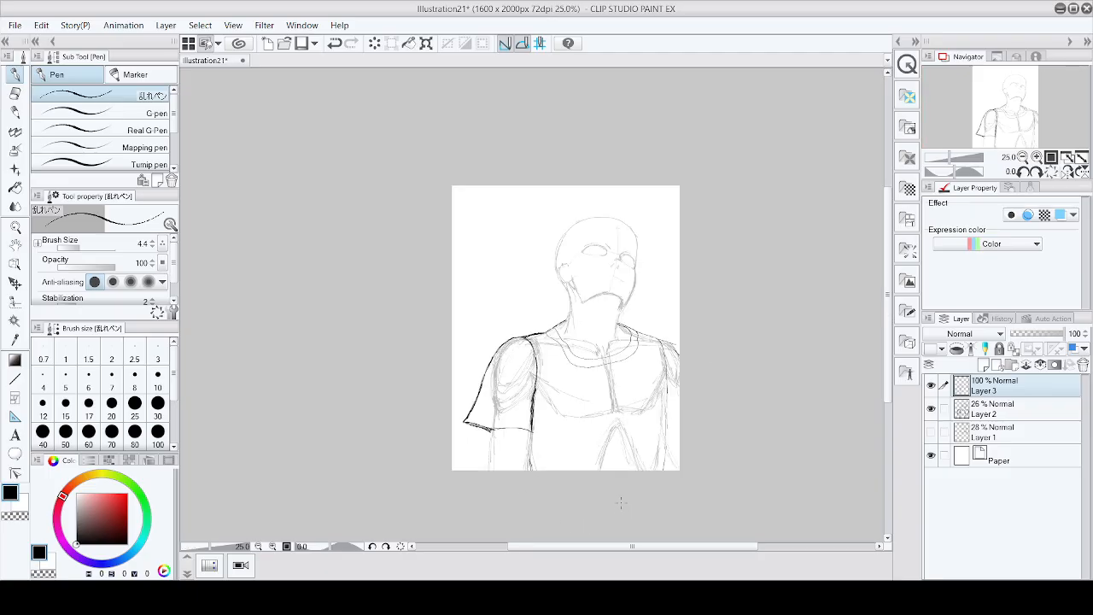
key("ctrl+s")
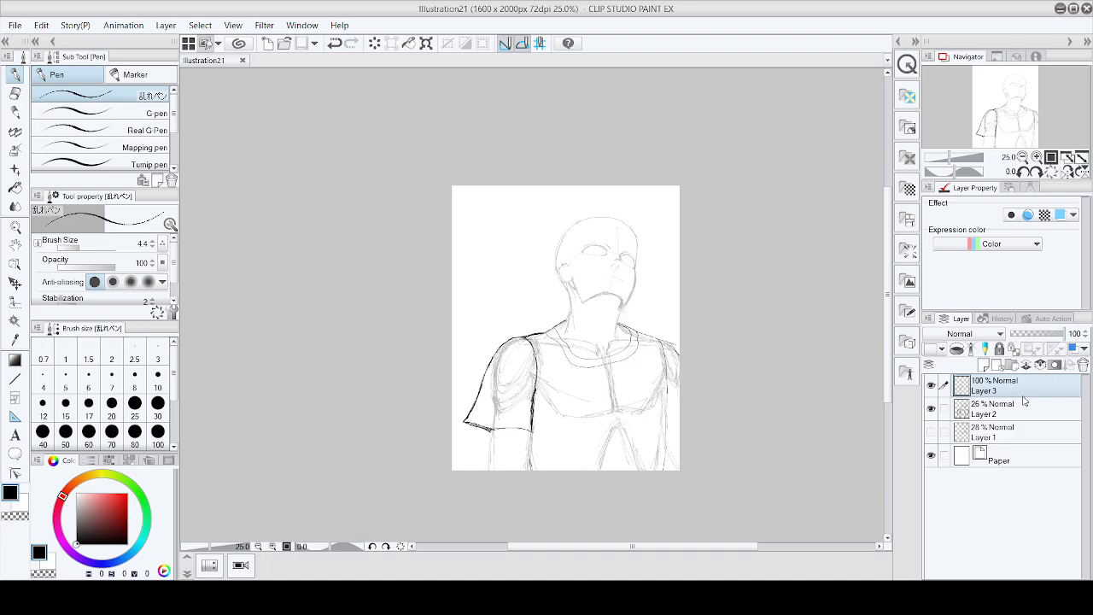
Step: Lower Layer 2's opacity to 16%
left_click(1006, 431)
left_click(1025, 406)
mouse_move(1030, 341)
left_mouse_down()
mouse_move(1082, 342)
mouse_move(1022, 341)
left_mouse_up()
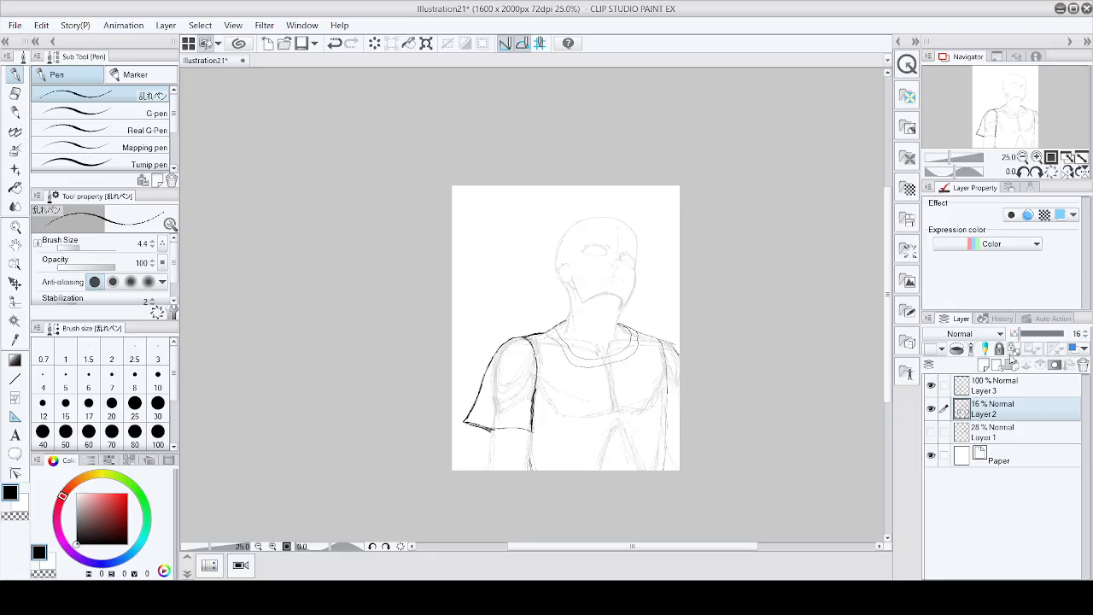
Step: Add a new raster layer above Layer 3 and save the illustration
left_click(991, 389)
left_click(984, 366)
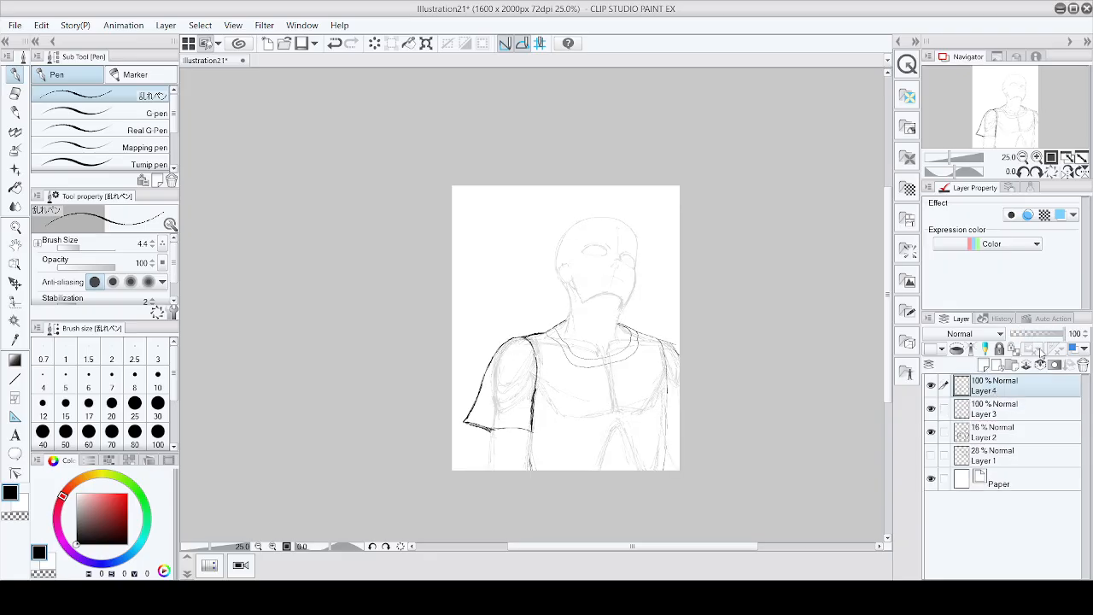
key("ctrl+s")
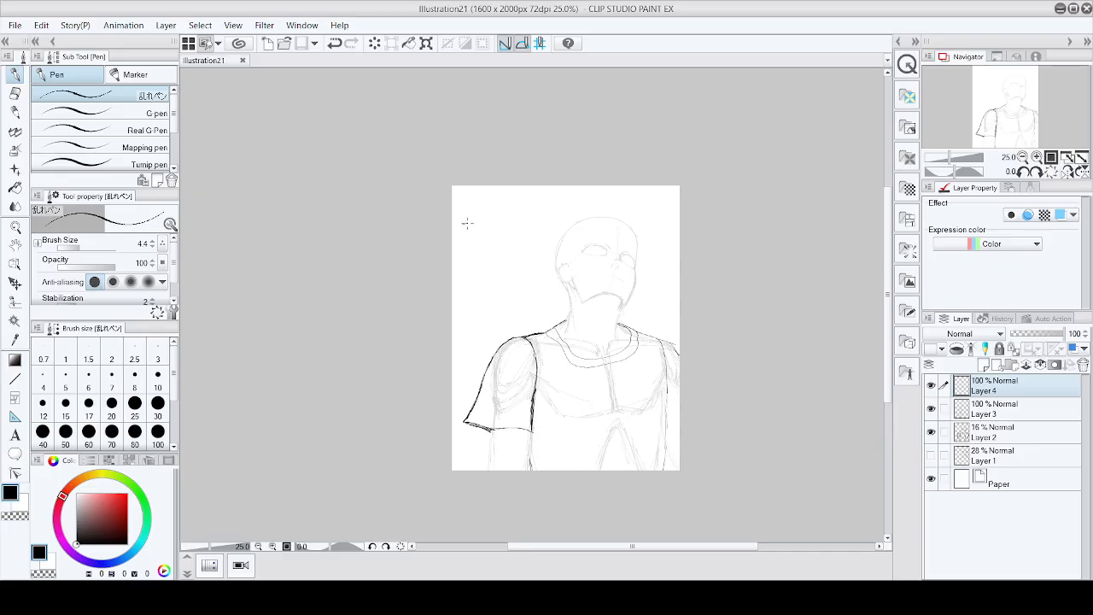
Step: Try two test strokes above the head, undo them, and save the illustration
left_click_drag(463, 224, 646, 214)
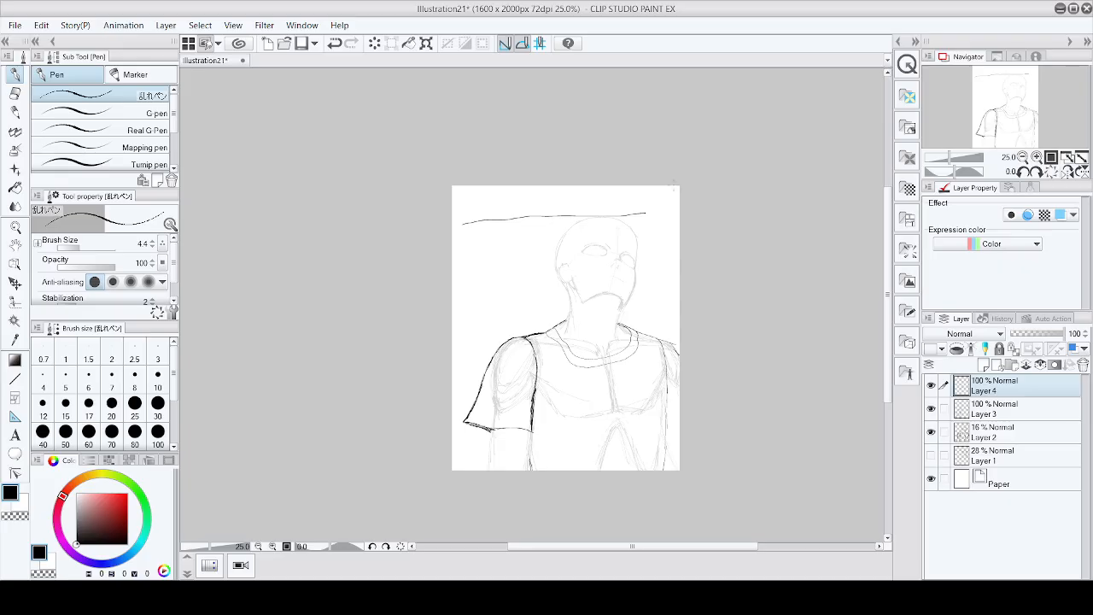
left_click_drag(471, 262, 672, 248)
key("ctrl+z")
key("ctrl+z")
key("ctrl+s")
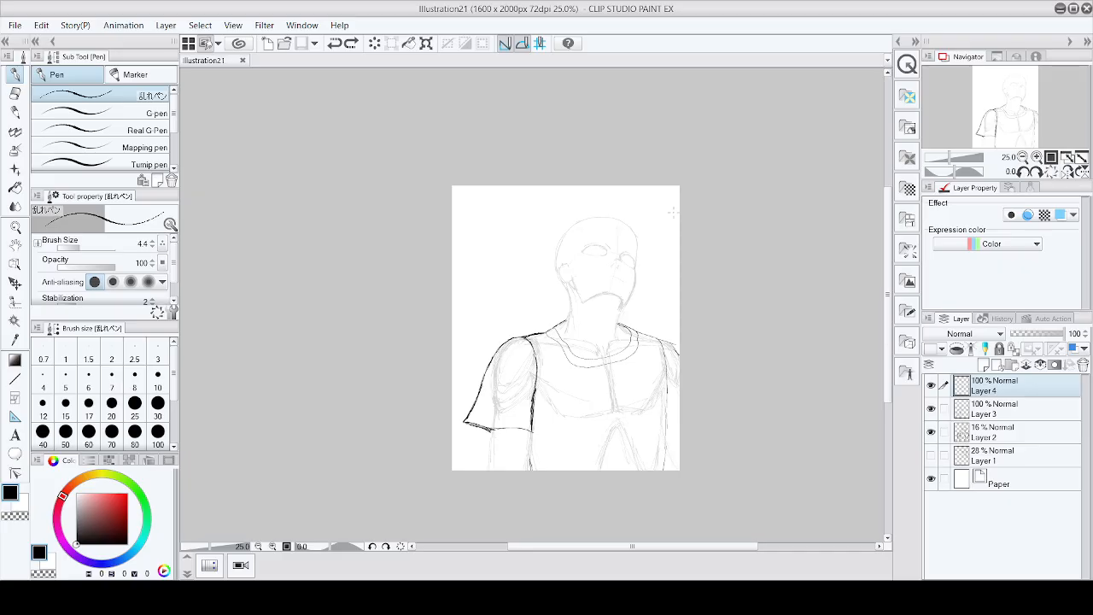
Step: Ink the first hair locks falling over the top right of the forehead
scroll(635, 227, "up", 4)
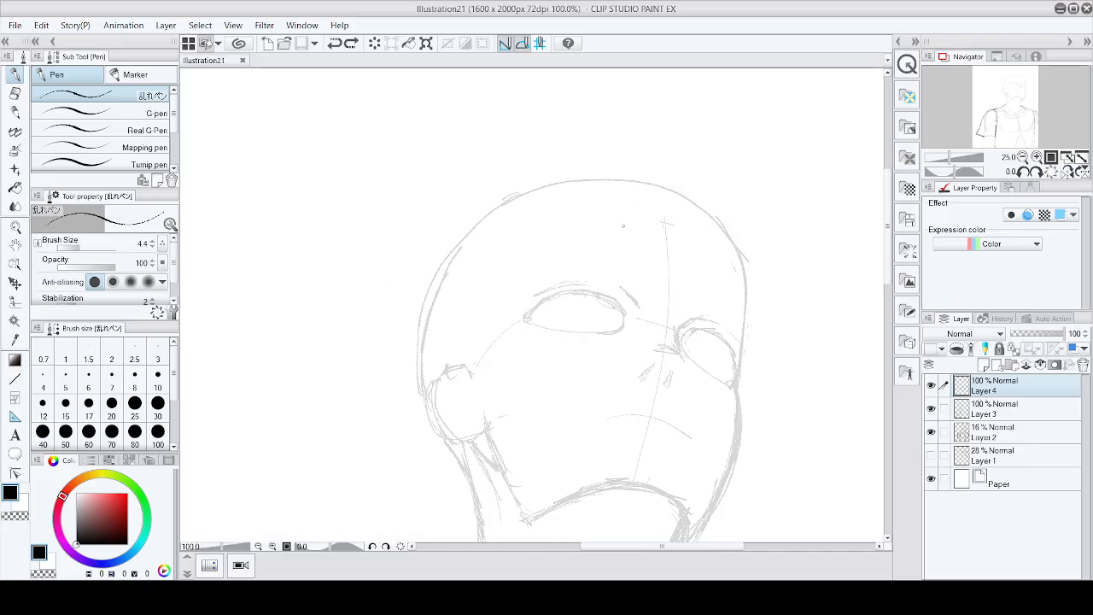
left_click_drag(747, 282, 720, 248)
key("ctrl+z")
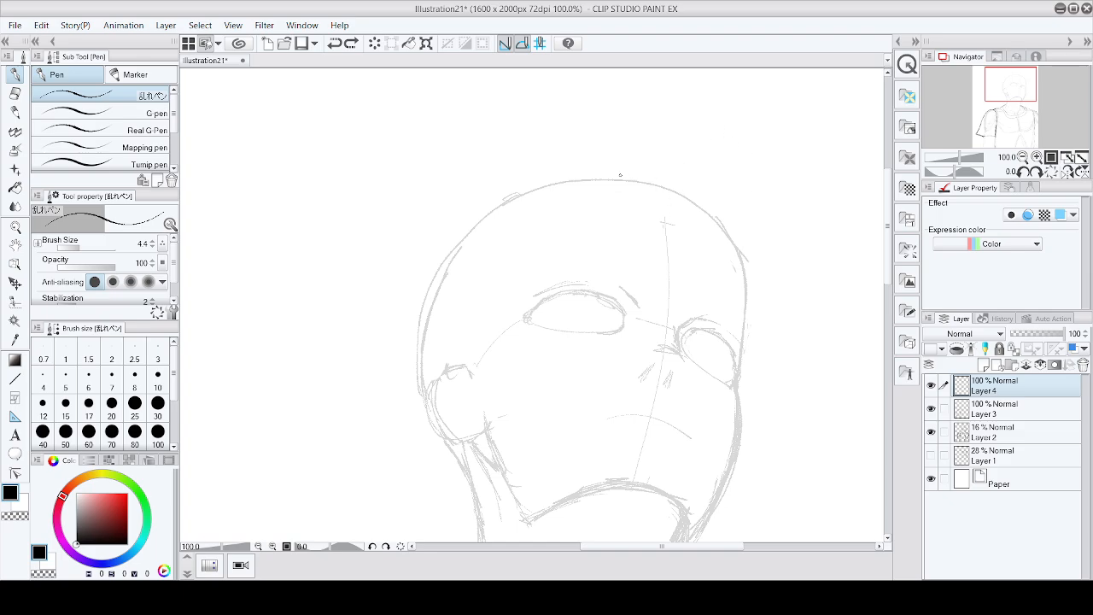
mouse_move(611, 170)
left_mouse_down()
mouse_move(645, 163)
mouse_move(677, 175)
mouse_move(704, 255)
mouse_move(727, 271)
left_mouse_up()
key("ctrl+z")
mouse_move(616, 173)
left_mouse_down()
mouse_move(655, 161)
mouse_move(710, 179)
mouse_move(740, 236)
left_mouse_up()
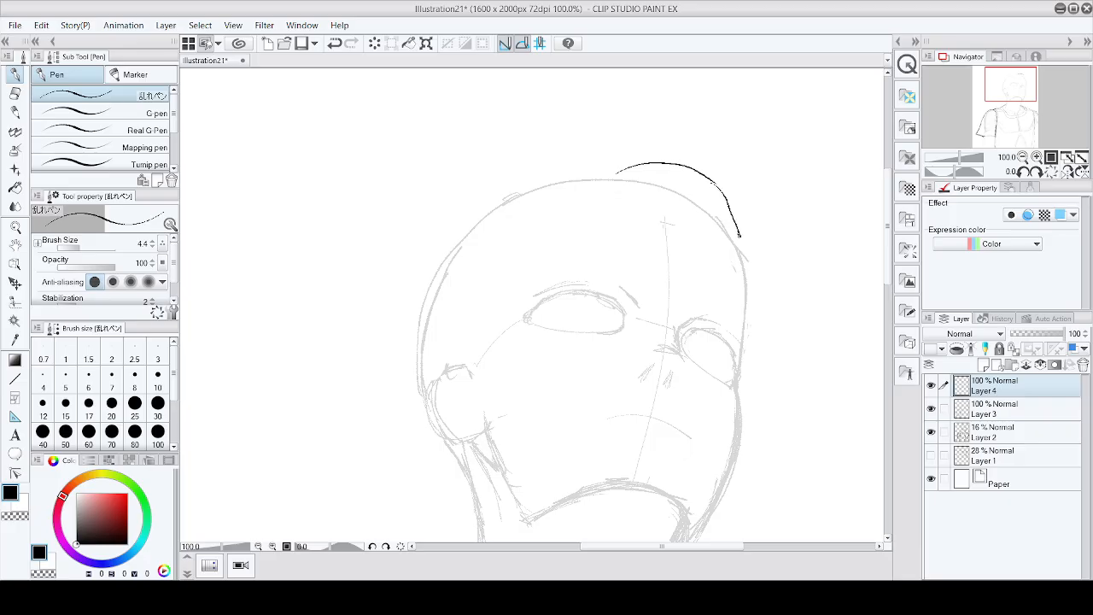
mouse_move(740, 236)
left_mouse_down()
mouse_move(681, 222)
mouse_move(617, 175)
left_mouse_up()
key("ctrl+z")
mouse_move(740, 236)
left_mouse_down()
mouse_move(683, 195)
mouse_move(615, 175)
left_mouse_up()
mouse_move(654, 184)
left_mouse_down()
mouse_move(653, 237)
mouse_move(671, 254)
left_mouse_up()
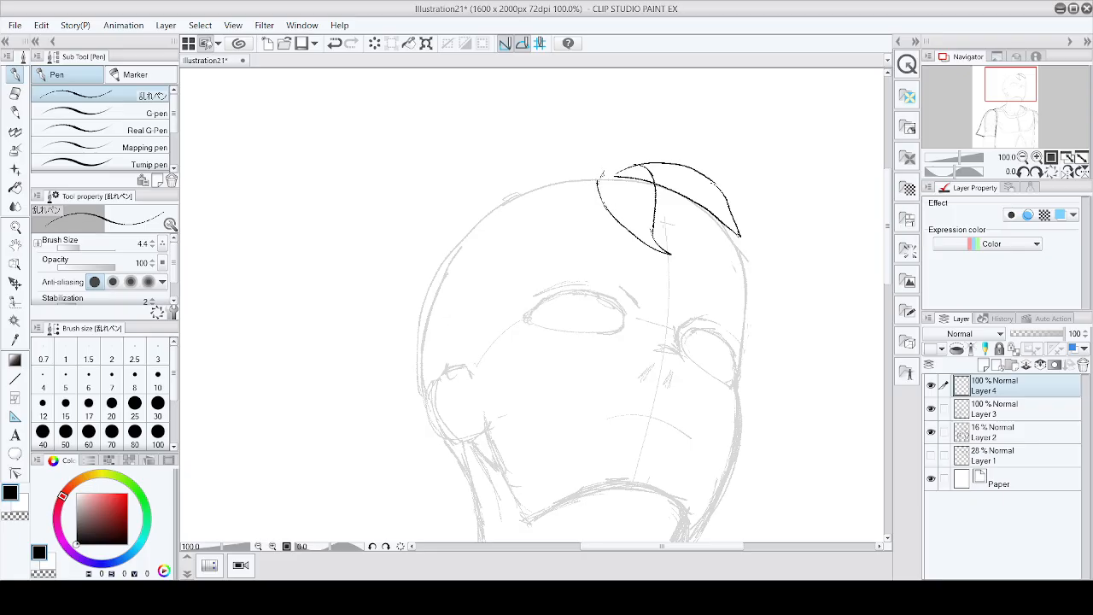
Step: Ink hair locks across the top of the head and a long lock down the left side of the face
left_click_drag(589, 168, 543, 209)
key("ctrl+z")
key("ctrl+z")
mouse_move(567, 168)
left_mouse_down()
mouse_move(507, 279)
mouse_move(589, 220)
left_mouse_up()
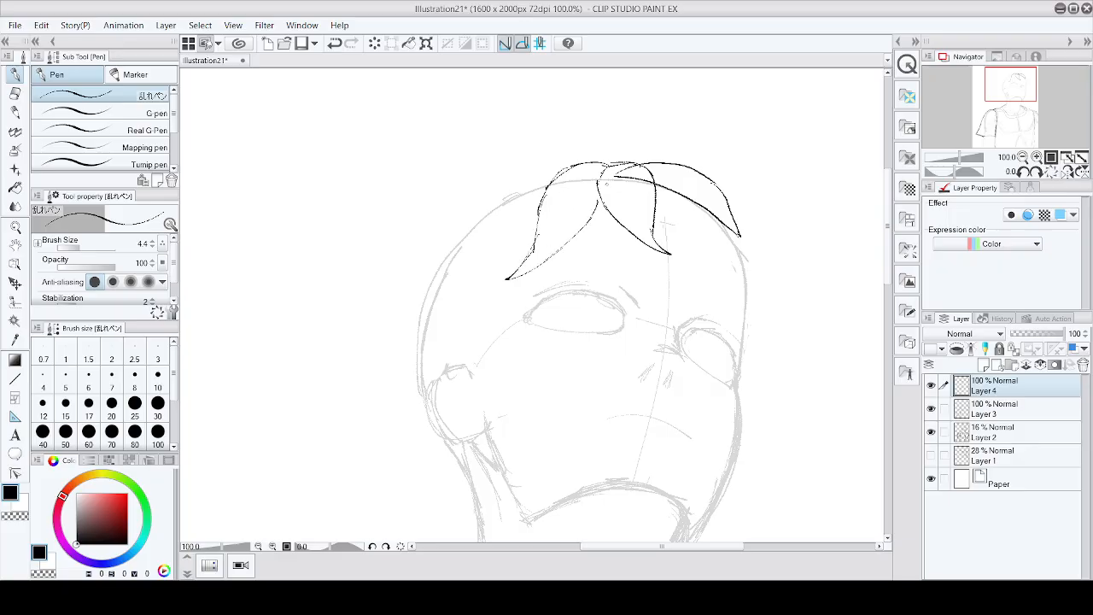
mouse_move(536, 166)
left_mouse_down()
mouse_move(491, 208)
mouse_move(479, 238)
mouse_move(490, 209)
mouse_move(483, 357)
mouse_move(455, 408)
mouse_move(506, 347)
left_mouse_up()
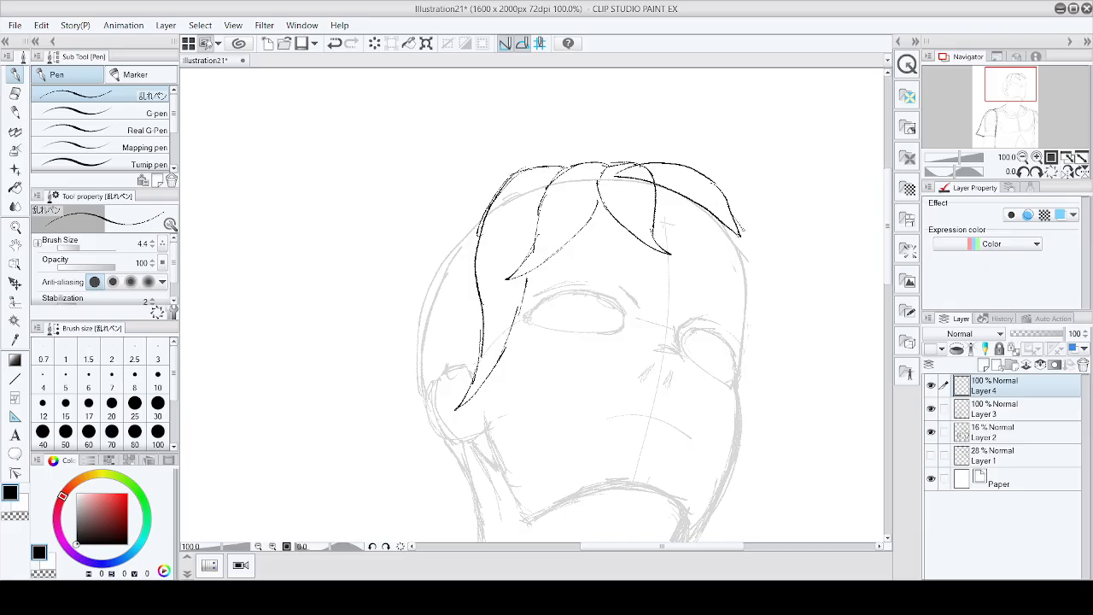
Step: Ink the hair strands hanging down the right side of the head
left_click_drag(745, 238, 760, 337)
left_click_drag(742, 267, 747, 326)
left_click_drag(733, 246, 745, 272)
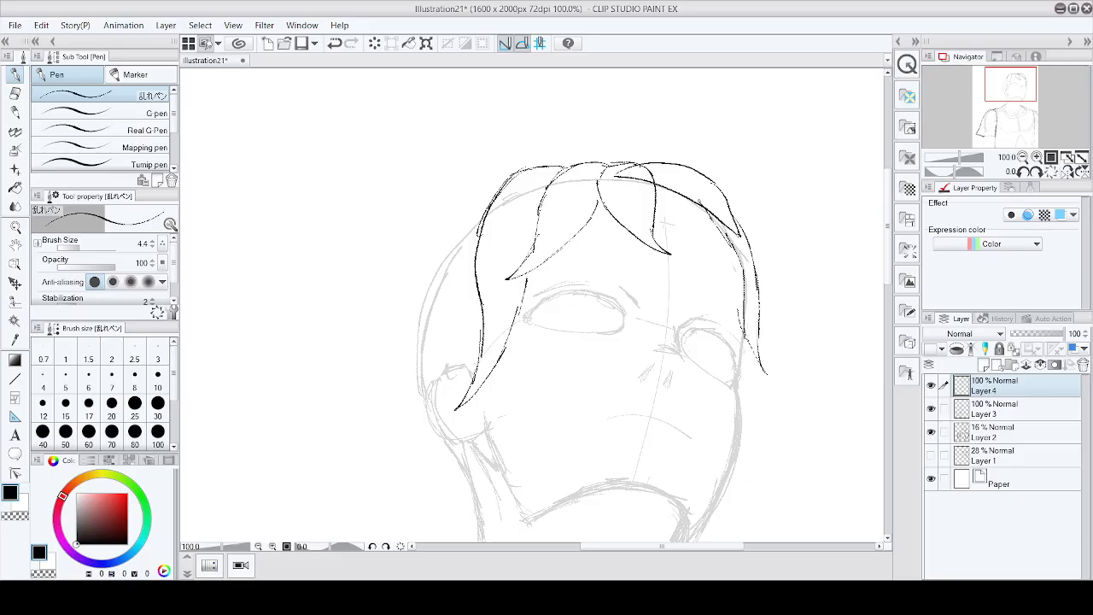
Step: Ink the outer left hair strands flowing down past the face
mouse_move(495, 194)
left_mouse_down()
mouse_move(465, 214)
mouse_move(416, 330)
left_mouse_up()
mouse_move(451, 225)
left_mouse_down()
mouse_move(401, 289)
mouse_move(397, 338)
mouse_move(422, 456)
left_mouse_up()
key("ctrl+z")
key("ctrl+z")
key("ctrl+z")
key("ctrl+z")
key("ctrl+z")
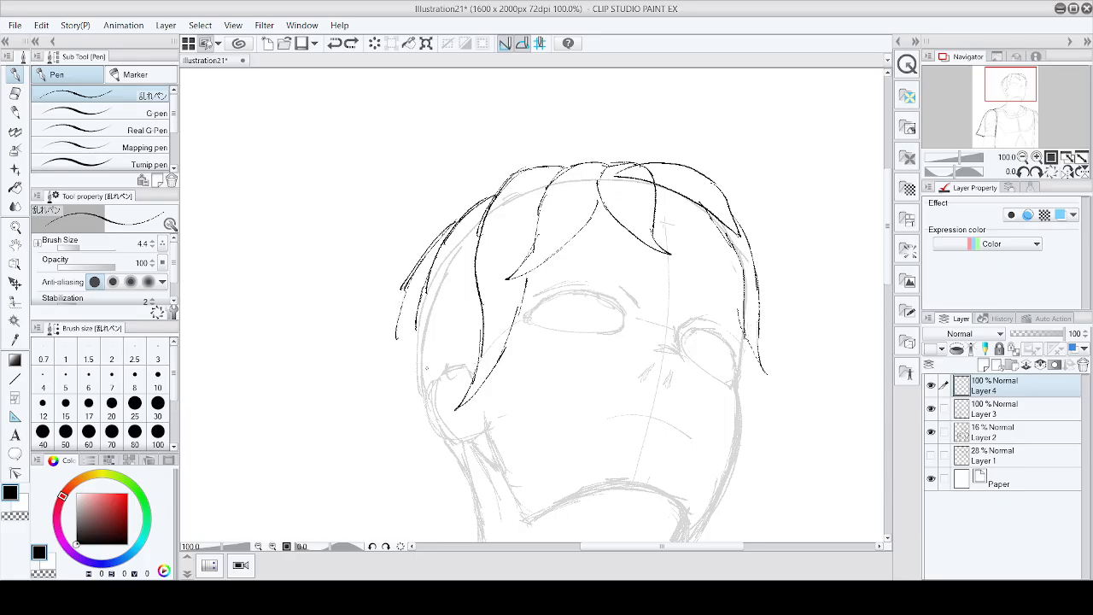
mouse_move(458, 221)
left_mouse_down()
mouse_move(412, 310)
mouse_move(412, 502)
left_mouse_up()
scroll(416, 444, "down", 3)
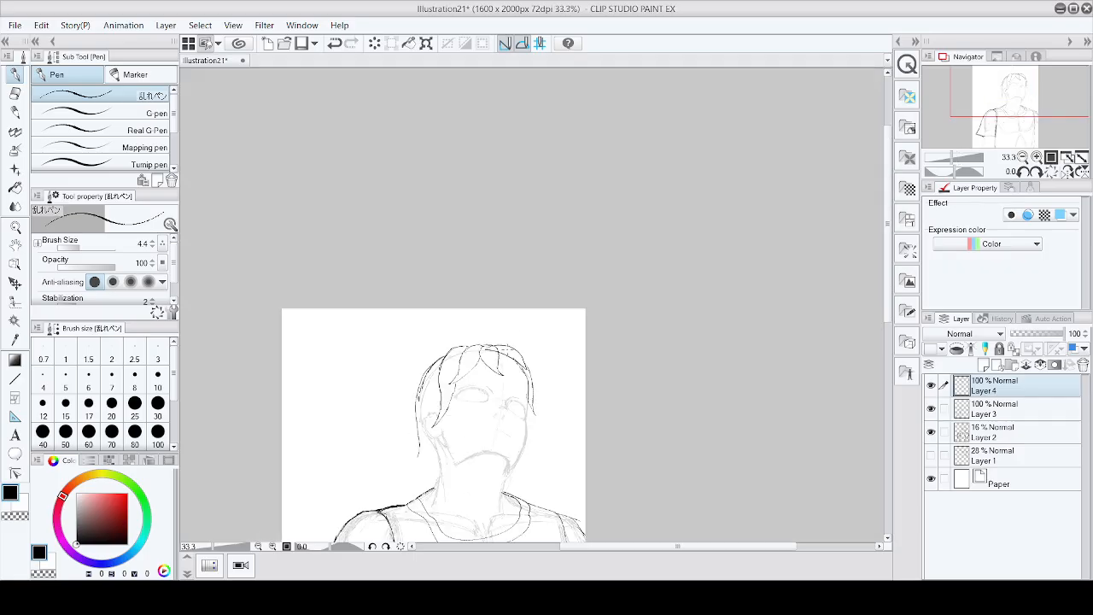
scroll(433, 449, "up", 4)
mouse_move(389, 459)
left_mouse_down()
mouse_move(349, 508)
mouse_move(436, 427)
mouse_move(412, 541)
left_mouse_up()
scroll(439, 507, "down", 4)
scroll(455, 494, "up", 4)
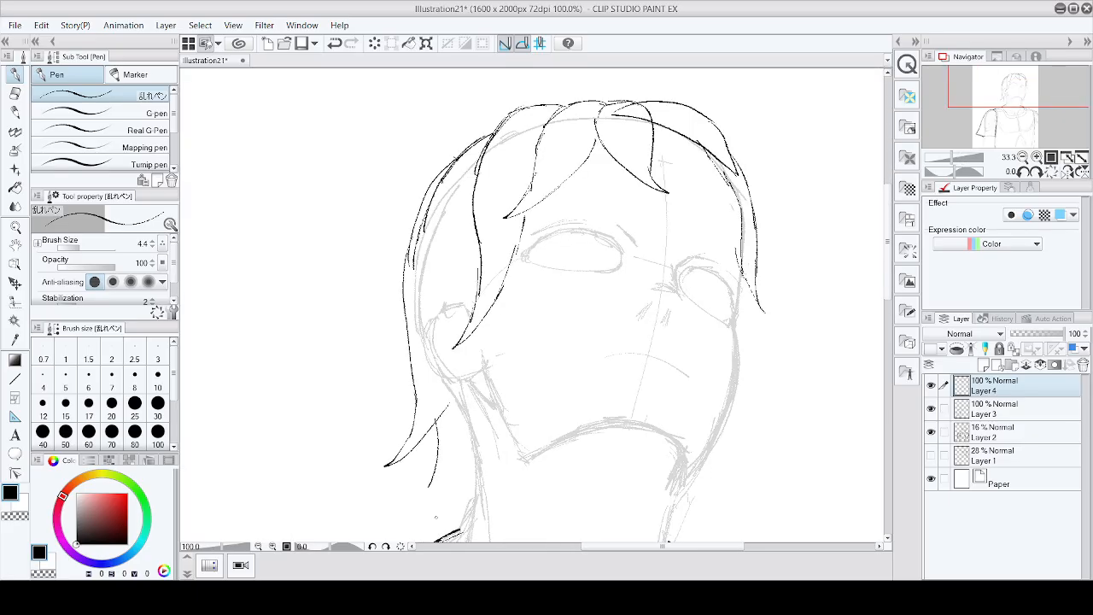
Step: Add more hair strands hanging down the left side of the face toward the jaw
left_click_drag(426, 477, 489, 413)
left_click_drag(508, 374, 483, 482)
left_click_drag(504, 432, 463, 495)
left_click_drag(485, 416, 476, 457)
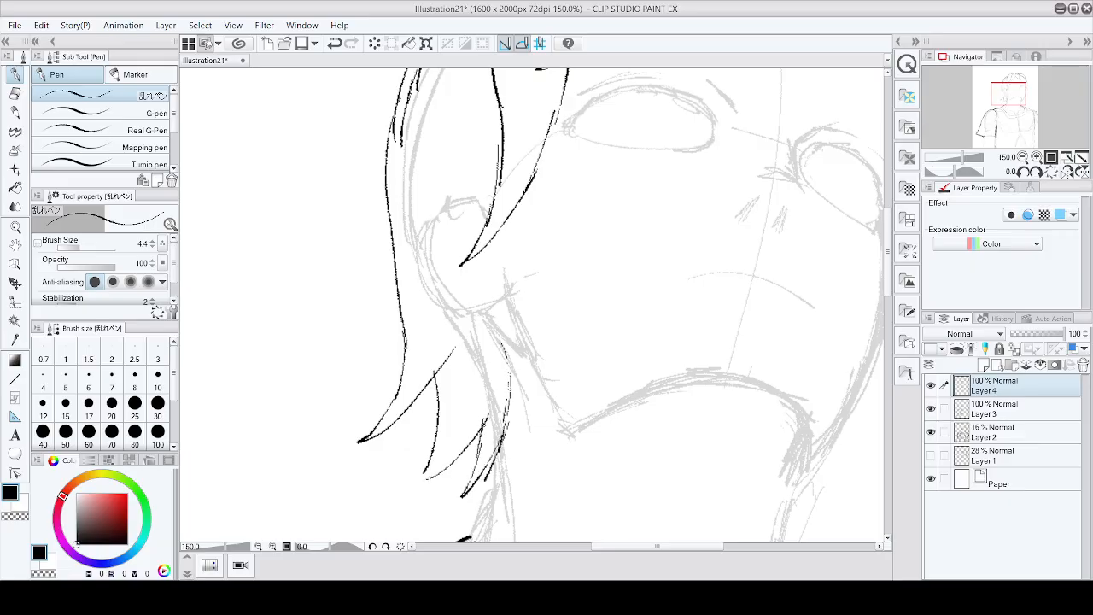
left_click_drag(509, 409, 502, 301)
scroll(608, 212, "down", 3)
scroll(726, 227, "up", 2)
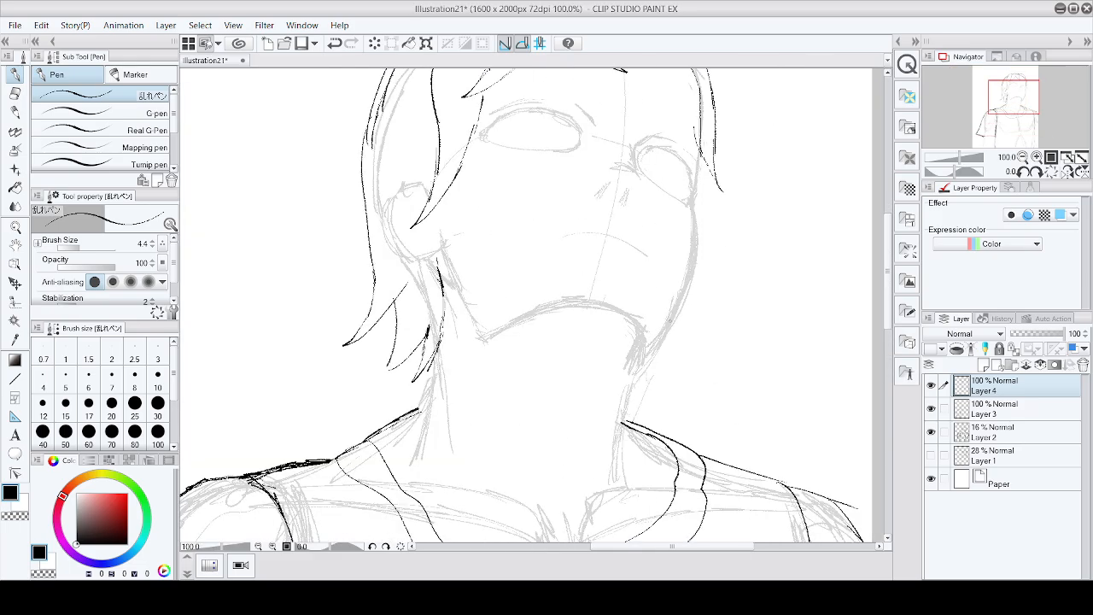
Step: Extend the right hair strands down beside the face and touch up their tips at the top
left_click_drag(679, 317, 660, 433)
left_click_drag(661, 343, 651, 423)
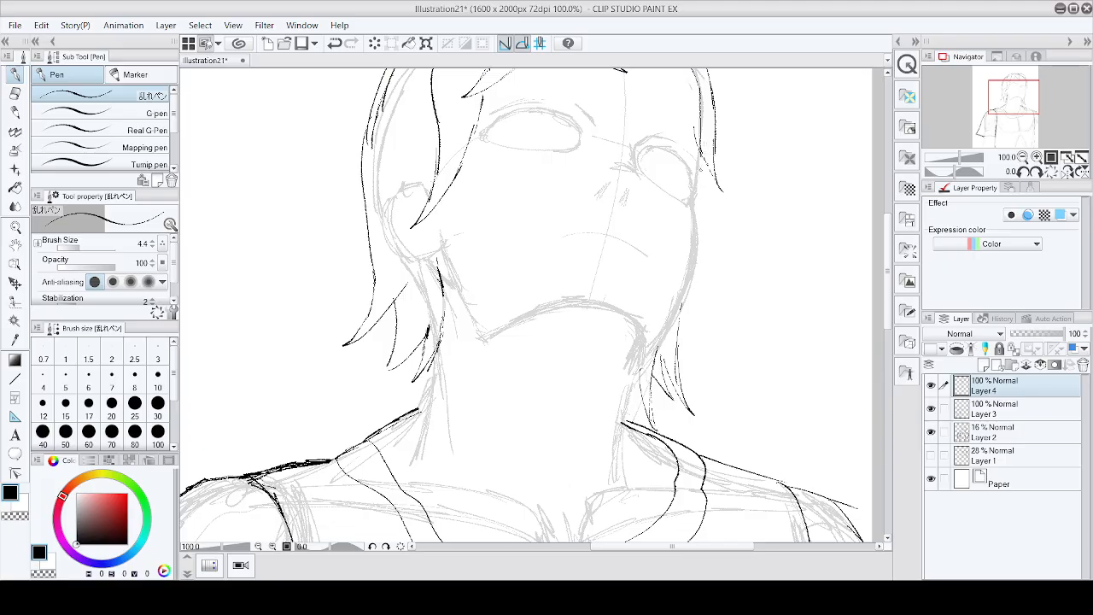
left_click_drag(699, 168, 704, 208)
left_click_drag(701, 160, 700, 183)
scroll(734, 122, "down", 3)
scroll(734, 111, "up", 5)
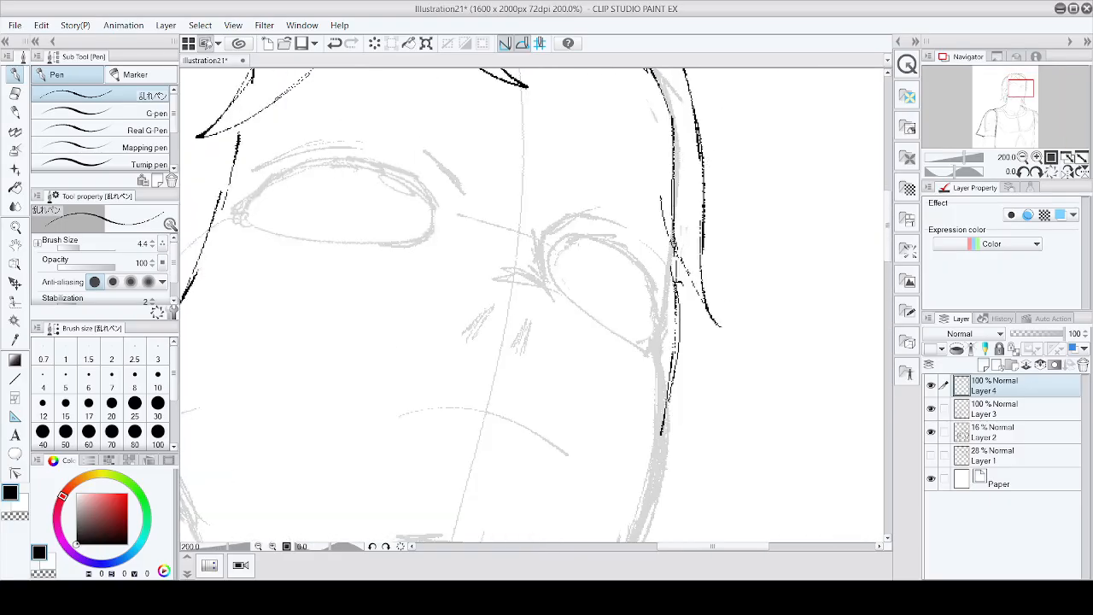
Step: Ink the right cheek contour running down from the eye area
left_click_drag(672, 239, 657, 323)
key("ctrl+z")
mouse_move(673, 242)
left_mouse_down()
mouse_move(657, 351)
mouse_move(663, 441)
left_mouse_up()
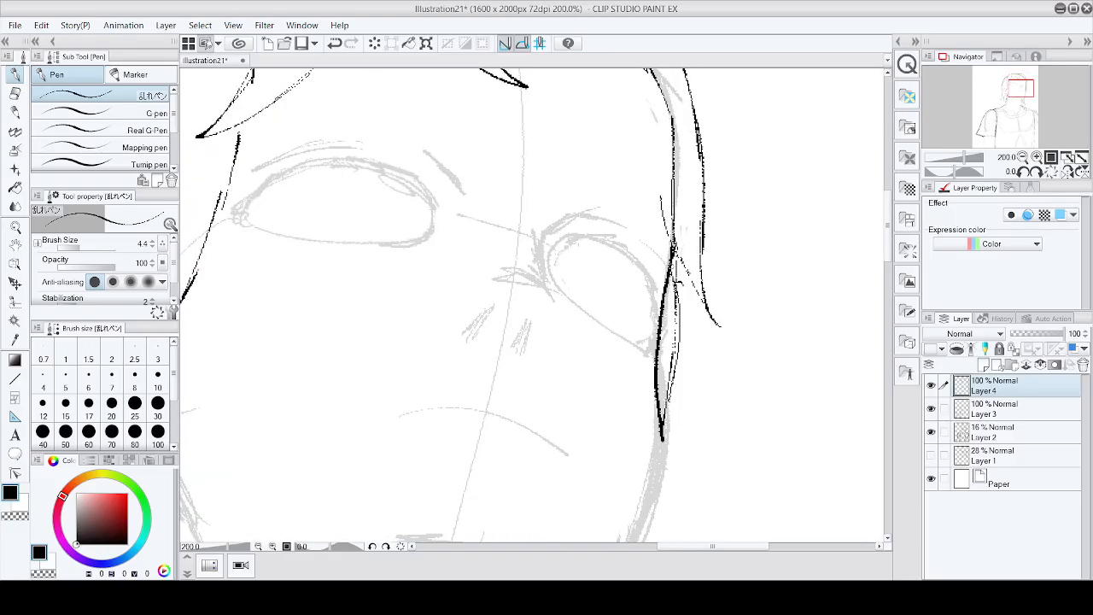
key("ctrl+z")
left_click_drag(674, 244, 653, 499)
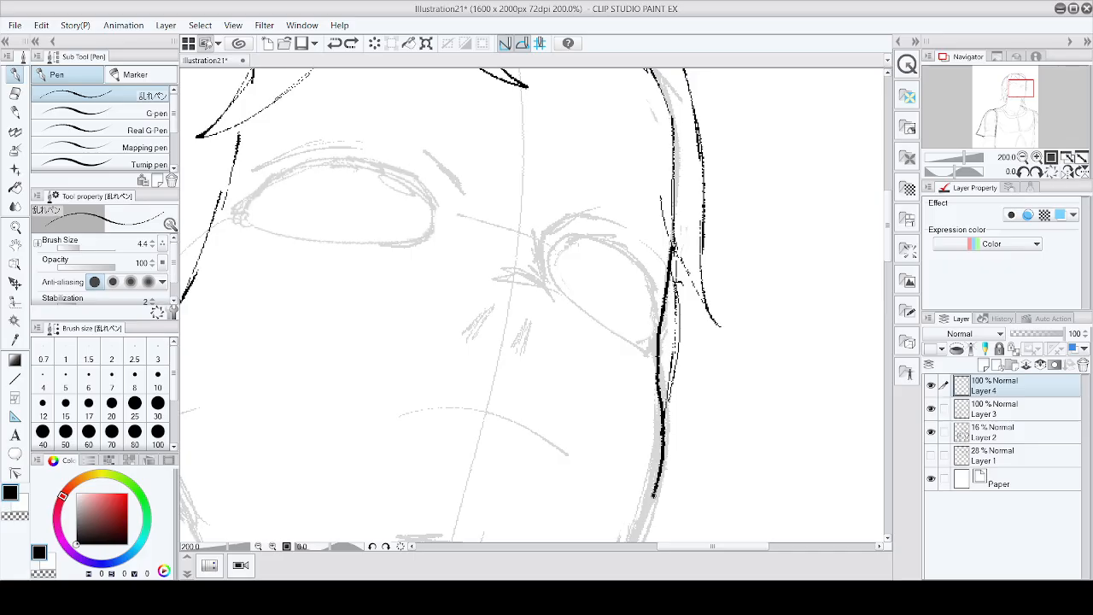
Step: Ink the right jawline down to the chin with thick, layered strokes
key("ctrl+minus")
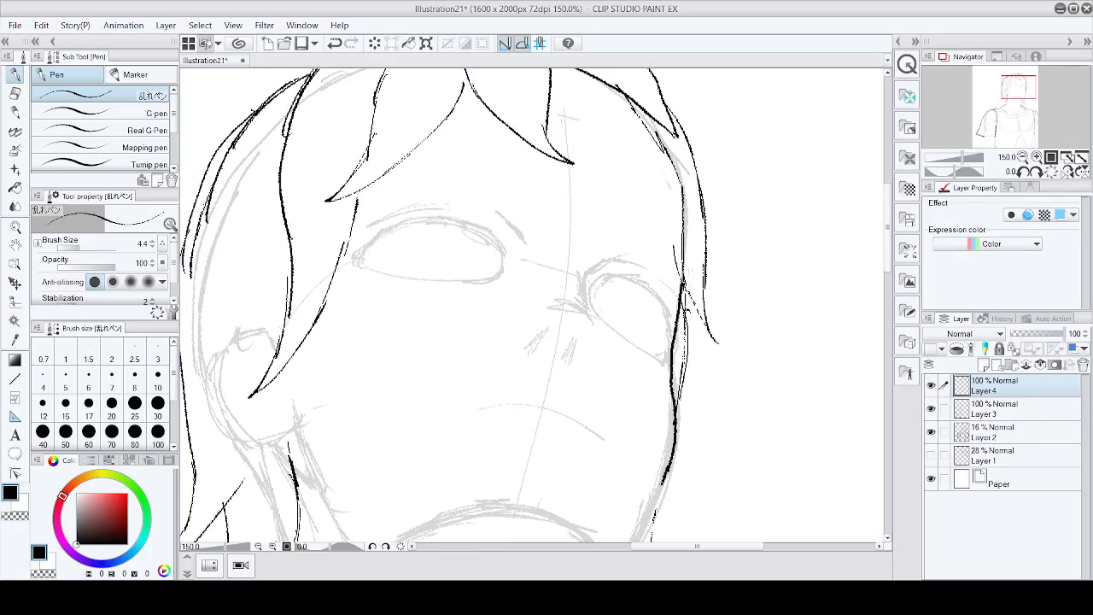
key("ctrl+minus")
key("ctrl+minus")
key("ctrl+minus")
key("ctrl+minus")
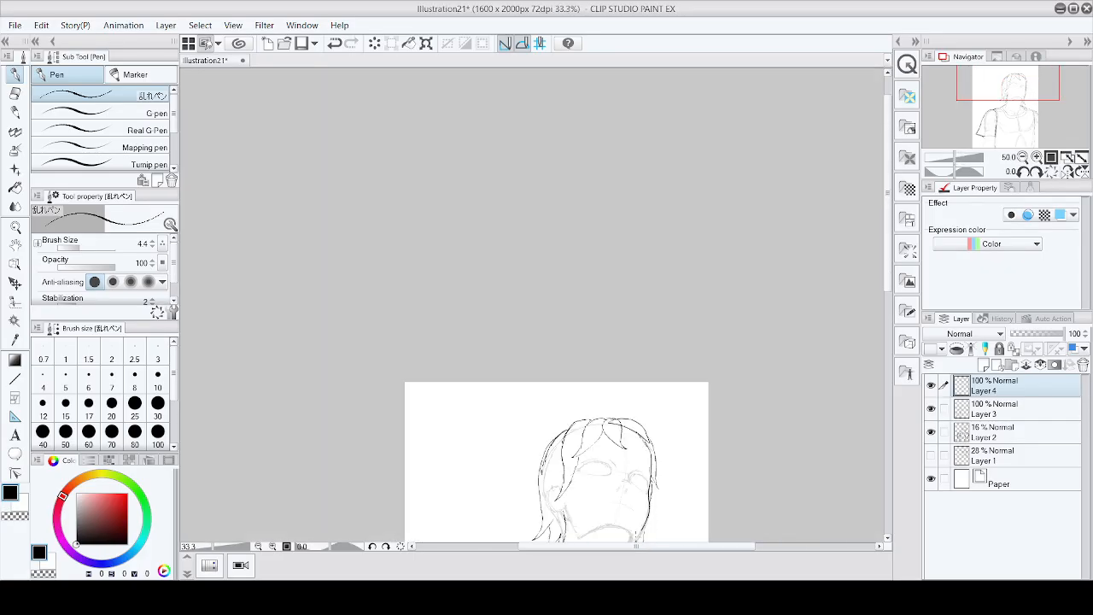
scroll(635, 536, "up", 2)
scroll(590, 427, "down", 3)
scroll(605, 448, "up", 6)
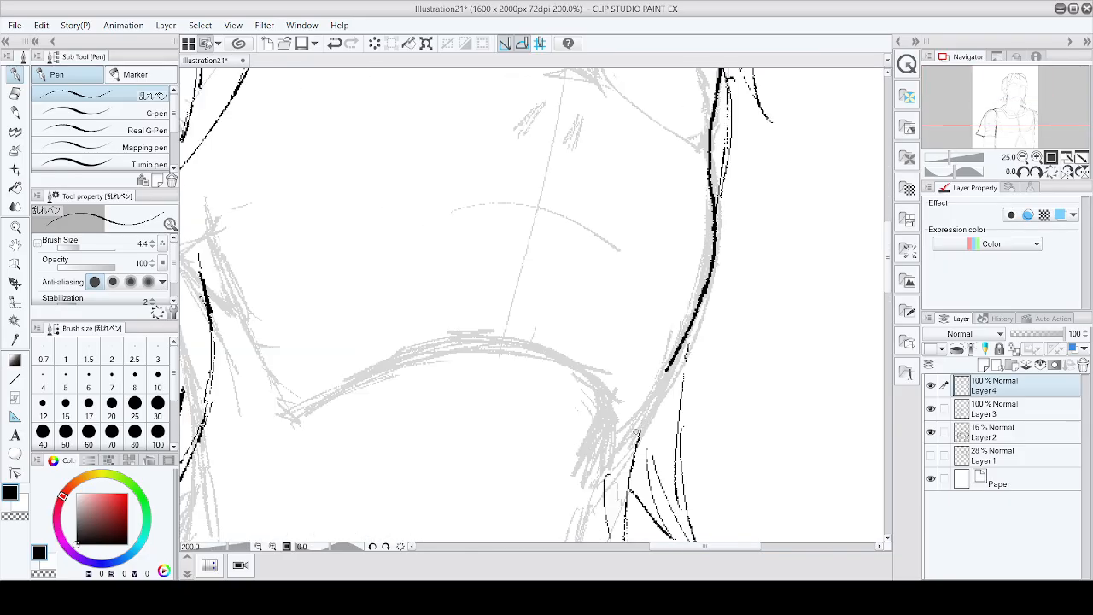
left_click_drag(679, 350, 613, 451)
left_click_drag(665, 386, 606, 466)
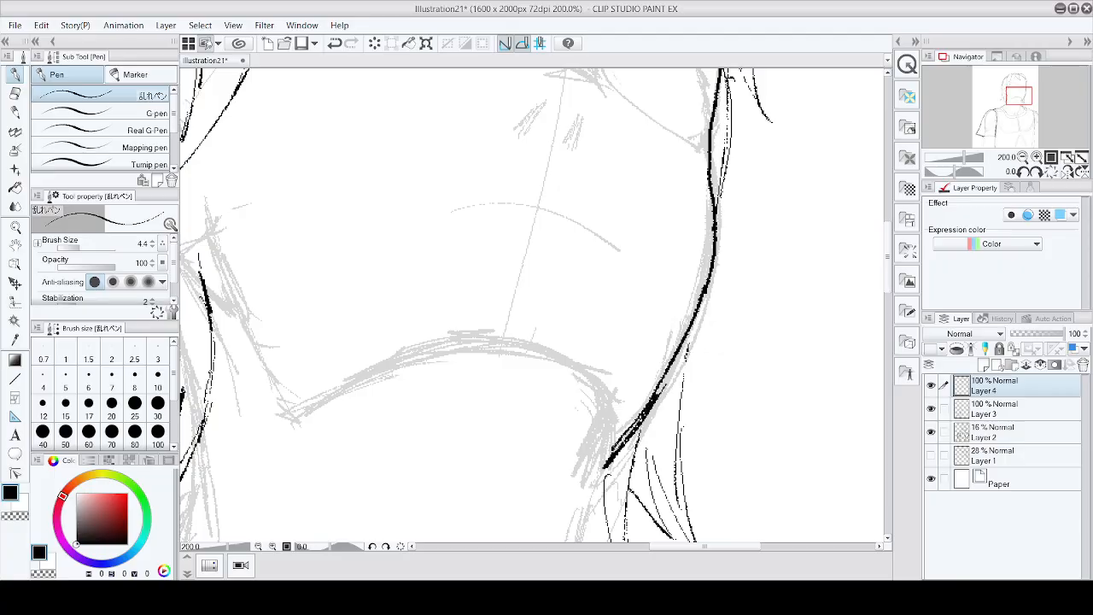
left_click_drag(643, 415, 600, 466)
left_click_drag(667, 374, 651, 404)
left_click_drag(705, 296, 678, 358)
left_click_drag(697, 323, 668, 381)
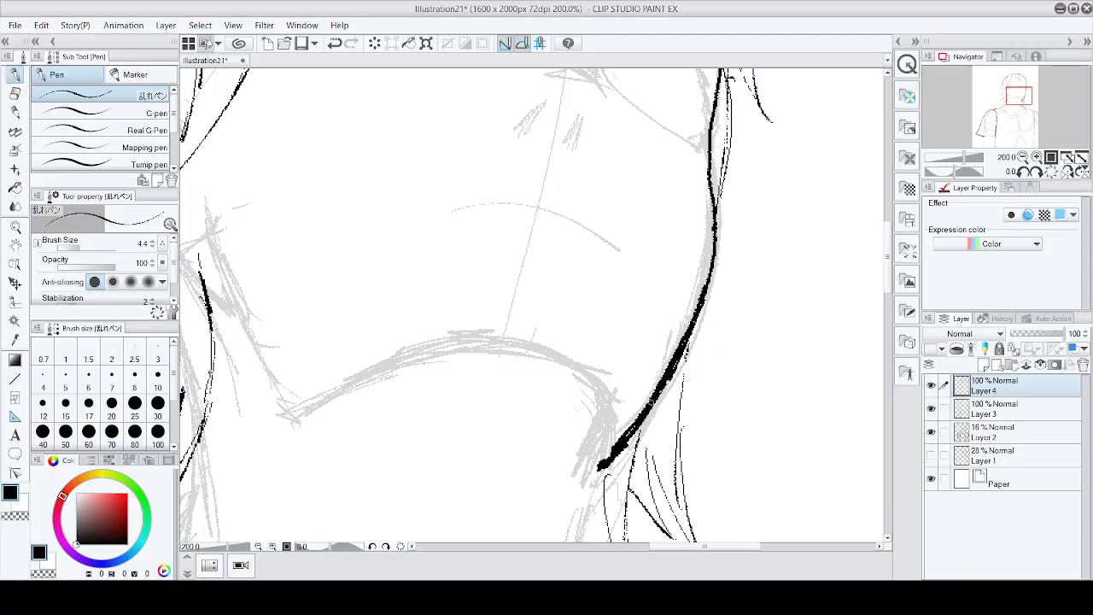
left_click_drag(711, 286, 685, 350)
left_click_drag(715, 254, 704, 288)
left_click_drag(681, 350, 651, 413)
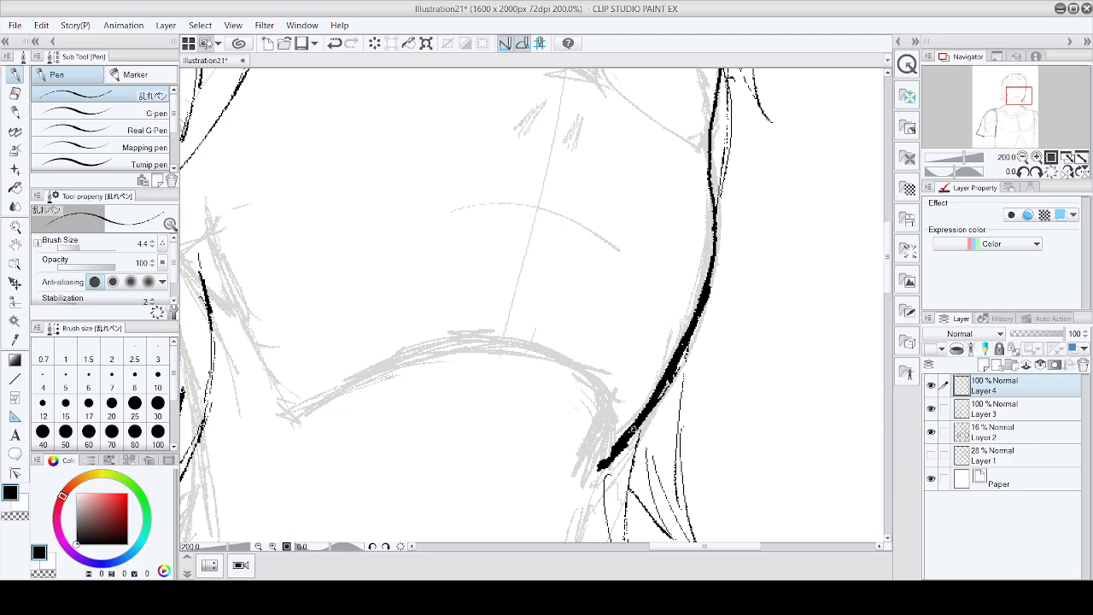
scroll(608, 454, "down", 3)
mouse_move(615, 449)
left_mouse_down()
mouse_move(658, 389)
mouse_move(602, 466)
left_mouse_up()
scroll(610, 452, "up", 2)
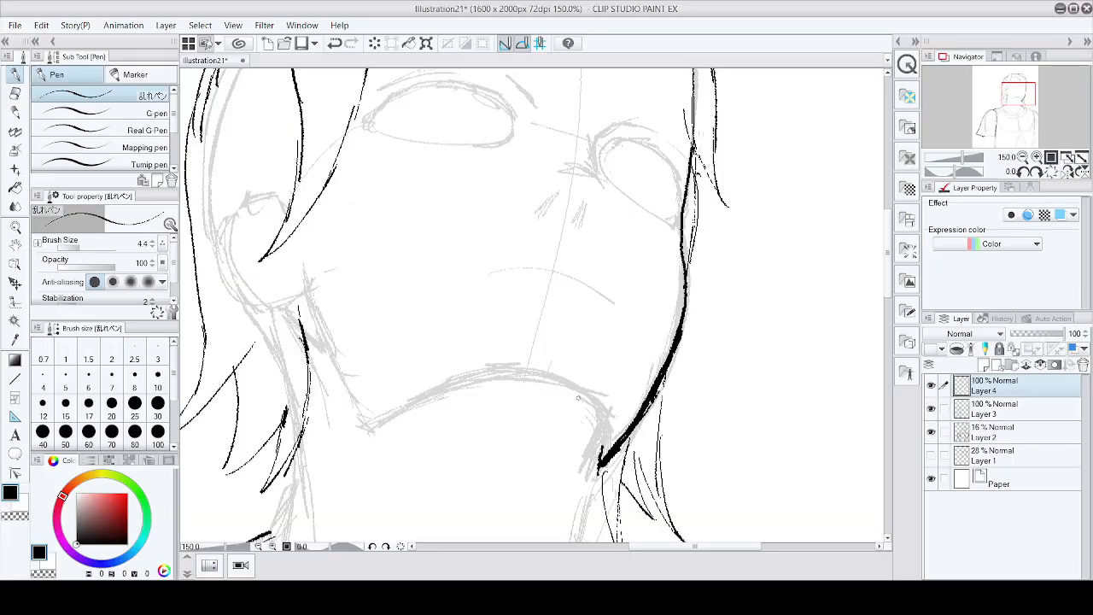
Step: Ink the underside of the chin with hatching and a short line at the right jaw corner
mouse_move(579, 398)
left_mouse_down()
mouse_move(467, 377)
mouse_move(582, 398)
left_mouse_up()
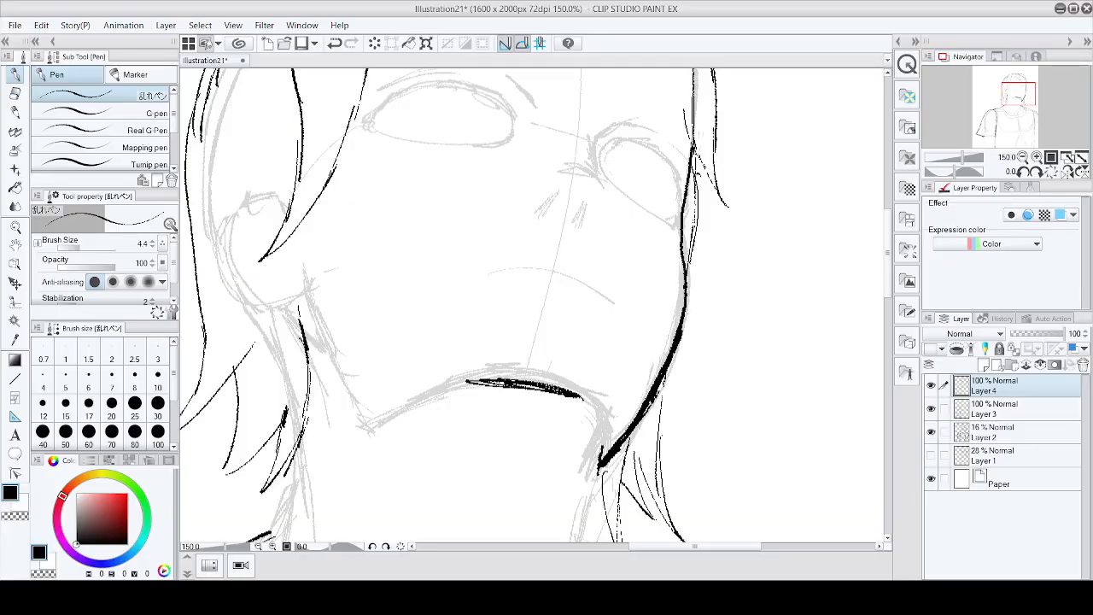
left_click_drag(480, 384, 403, 420)
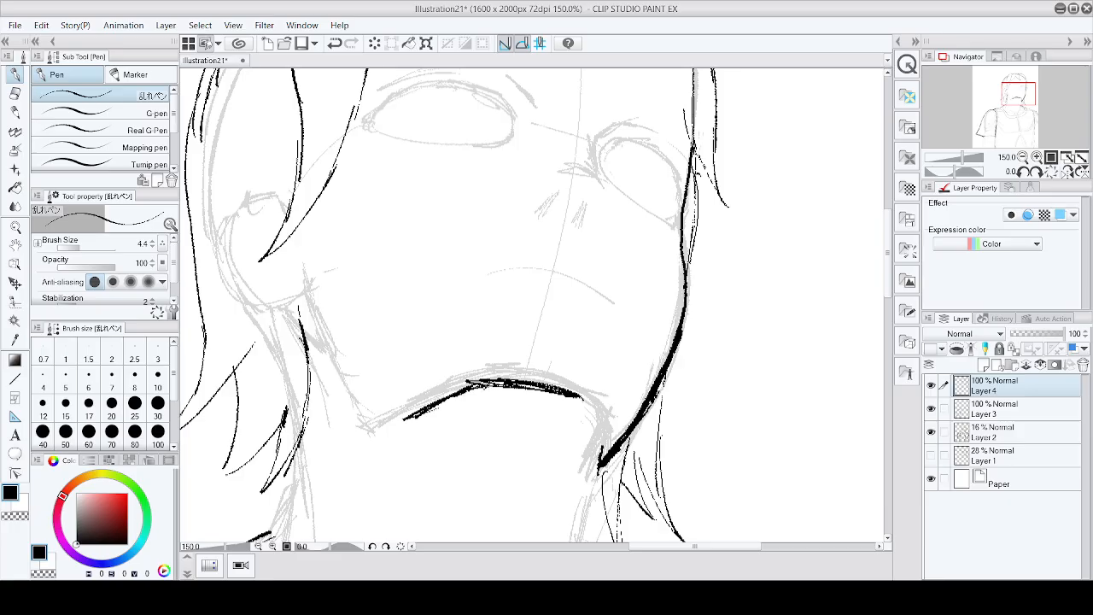
mouse_move(468, 398)
left_mouse_down()
mouse_move(499, 386)
mouse_move(574, 395)
mouse_move(589, 447)
left_mouse_up()
left_click_drag(583, 401, 593, 461)
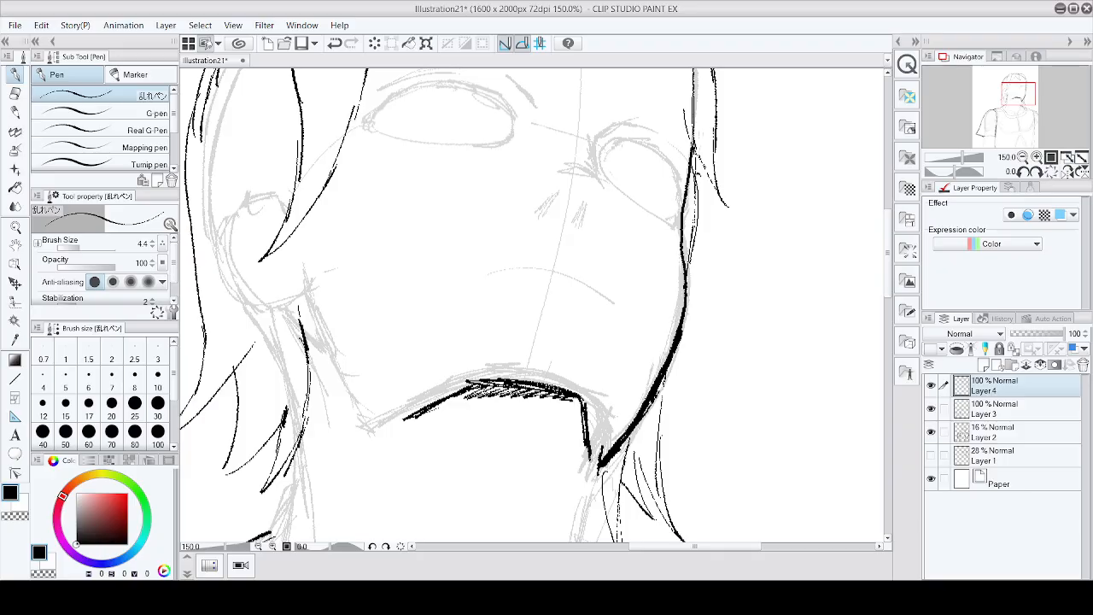
Step: Ink the left jawline curving down to meet the chin
mouse_move(327, 353)
left_mouse_down()
mouse_move(361, 427)
mouse_move(410, 415)
left_mouse_up()
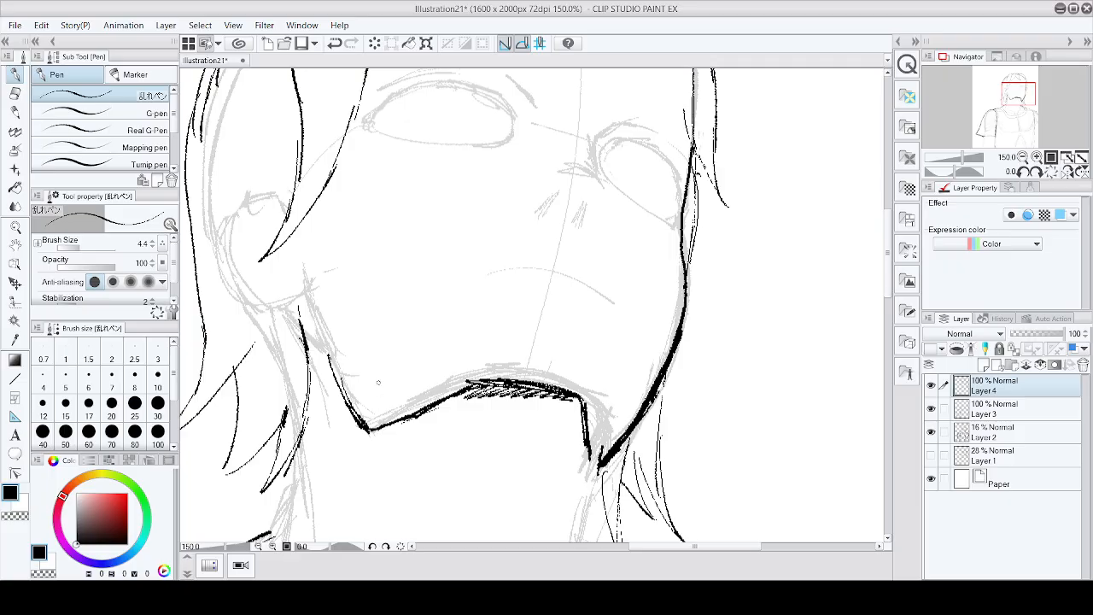
left_click_drag(339, 380, 359, 417)
mouse_move(340, 385)
left_mouse_down()
mouse_move(363, 429)
mouse_move(392, 433)
mouse_move(421, 405)
left_mouse_up()
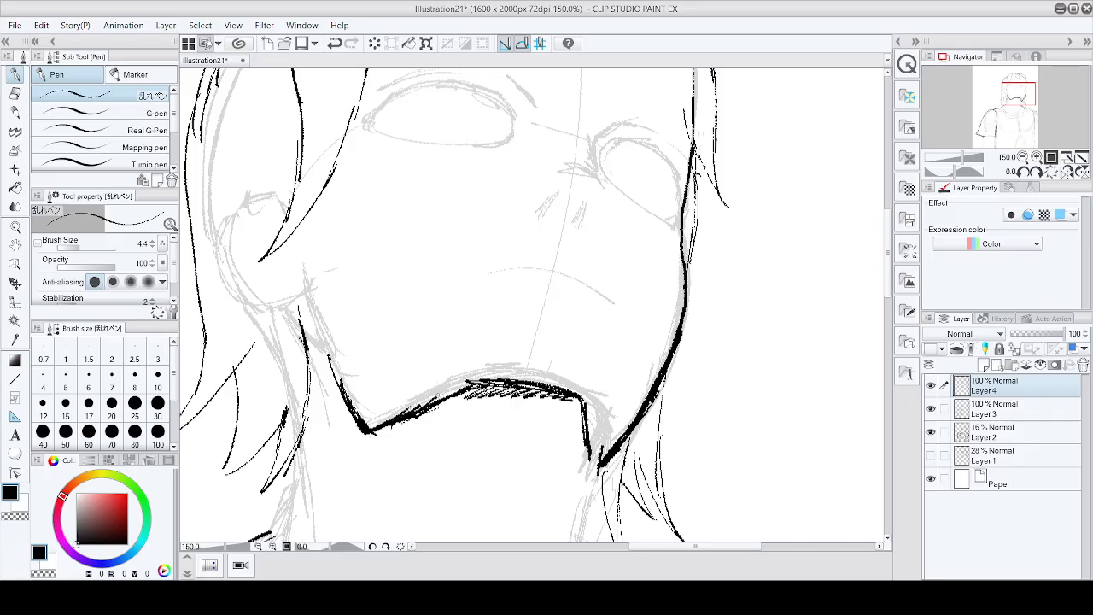
left_click_drag(469, 380, 500, 363)
key("ctrl+z")
key("ctrl+z")
left_click_drag(391, 420, 436, 402)
Step: Draw the left ear with its outer rim and inner details
mouse_move(284, 209)
left_mouse_down()
mouse_move(247, 197)
mouse_move(229, 220)
mouse_move(221, 290)
left_mouse_up()
mouse_move(224, 252)
left_mouse_down()
mouse_move(256, 338)
mouse_move(271, 347)
mouse_move(304, 334)
left_mouse_up()
left_click_drag(308, 287, 300, 333)
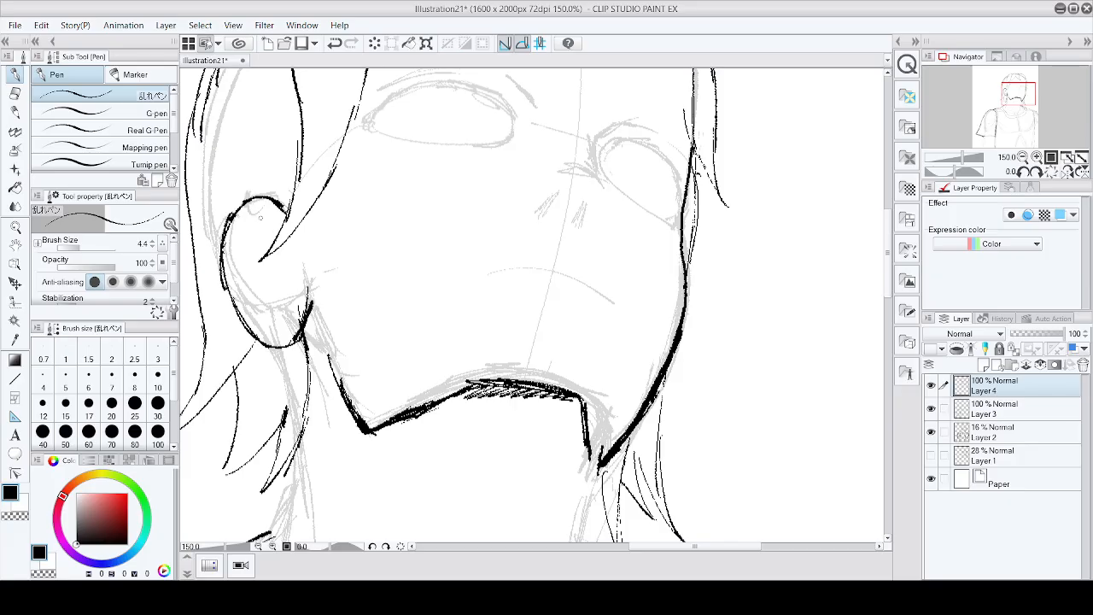
mouse_move(260, 219)
left_mouse_down()
mouse_move(237, 256)
mouse_move(273, 215)
mouse_move(244, 260)
mouse_move(261, 295)
left_mouse_up()
left_click_drag(274, 254, 296, 311)
left_click_drag(291, 247, 278, 272)
left_click_drag(279, 270, 299, 284)
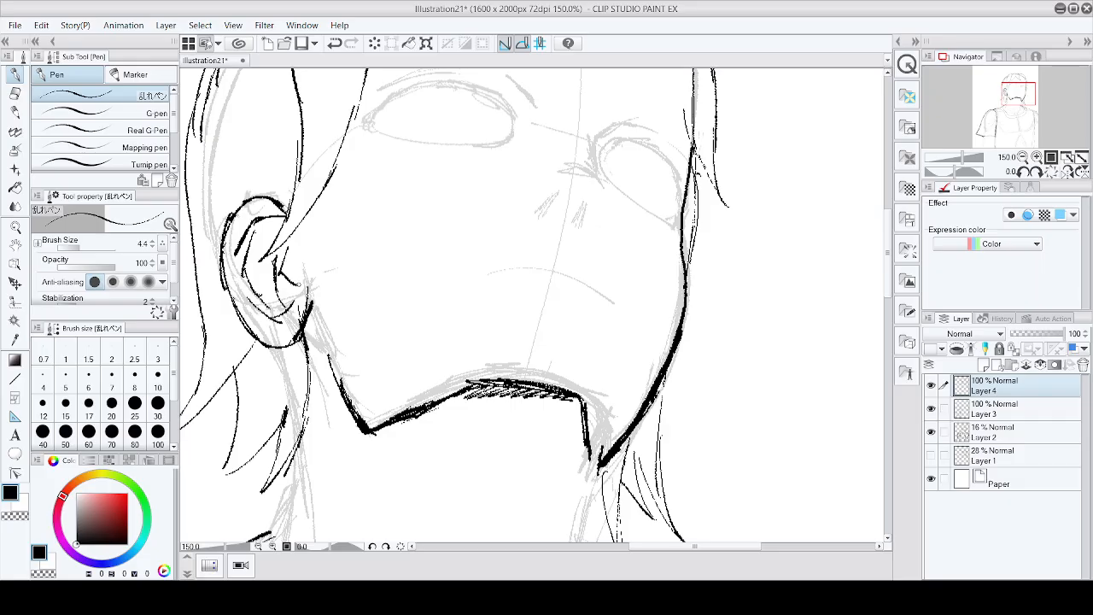
Step: Ink the outline of the right eye, drawing the upper lid arc and the lower contour
scroll(382, 131, "down", 5)
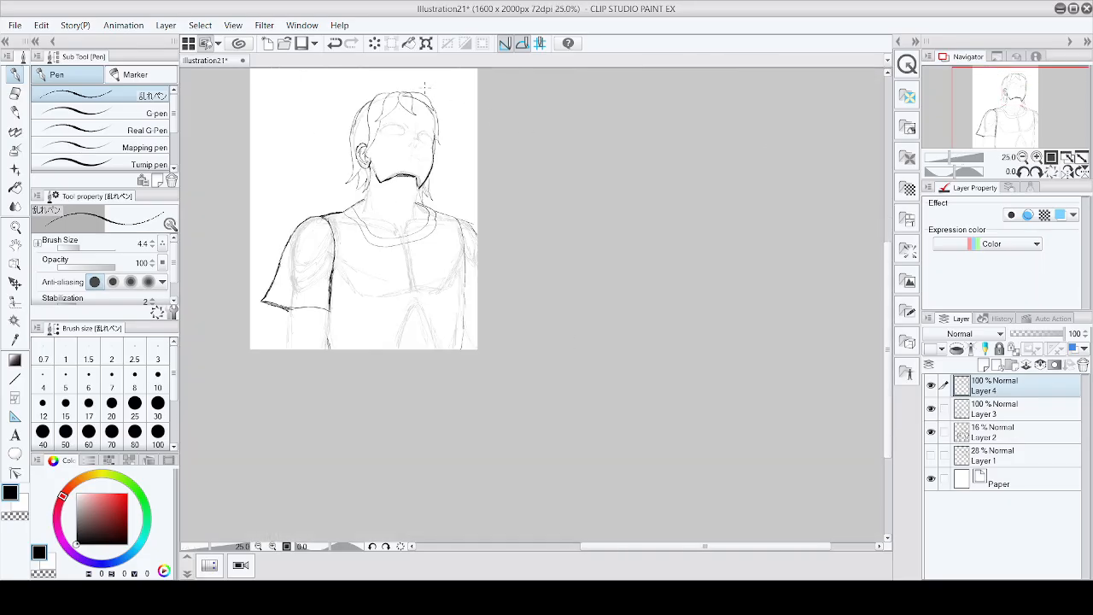
scroll(417, 100, "up", 4)
scroll(382, 225, "up", 5)
scroll(382, 226, "down", 3)
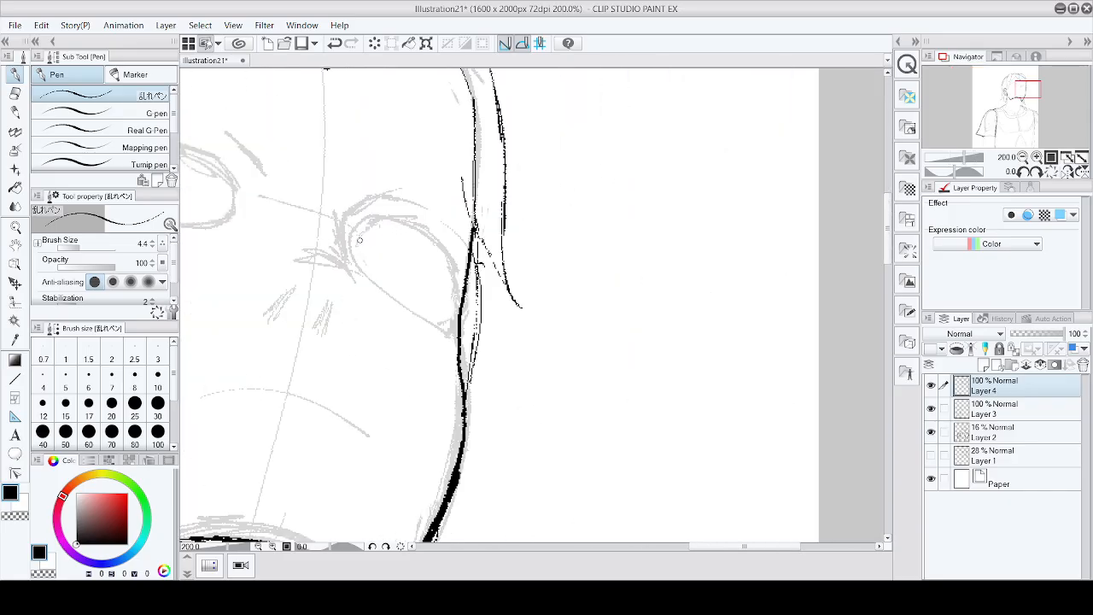
mouse_move(351, 239)
left_mouse_down()
mouse_move(376, 220)
mouse_move(402, 220)
mouse_move(445, 252)
mouse_move(453, 283)
left_mouse_up()
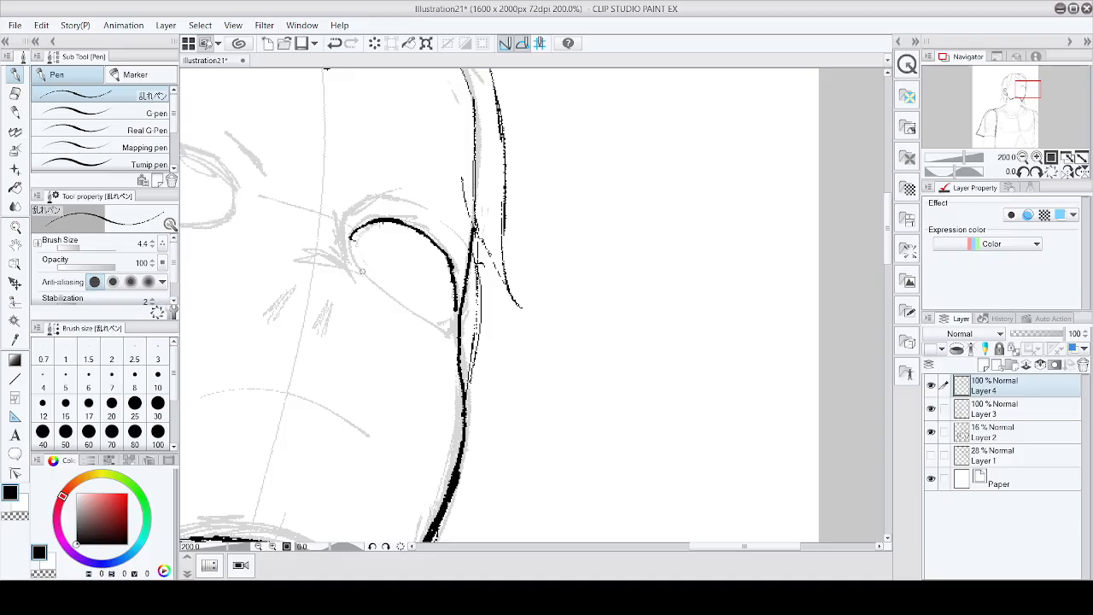
left_click_drag(361, 271, 415, 314)
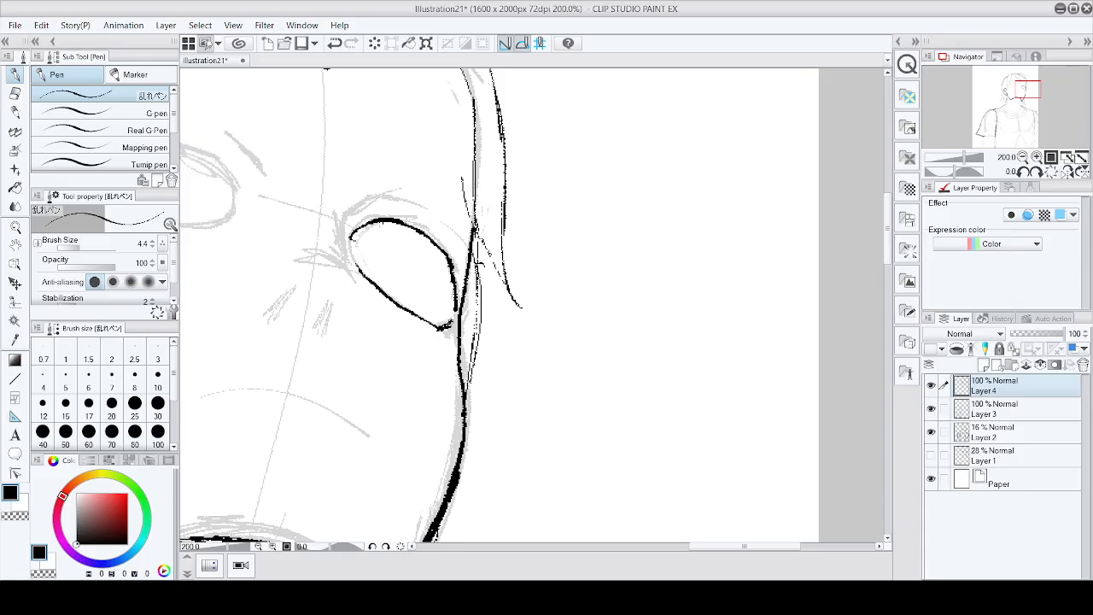
Step: Thicken the right eye's upper lid and retrace its lower edge with heavier strokes
scroll(399, 200, "up", 2)
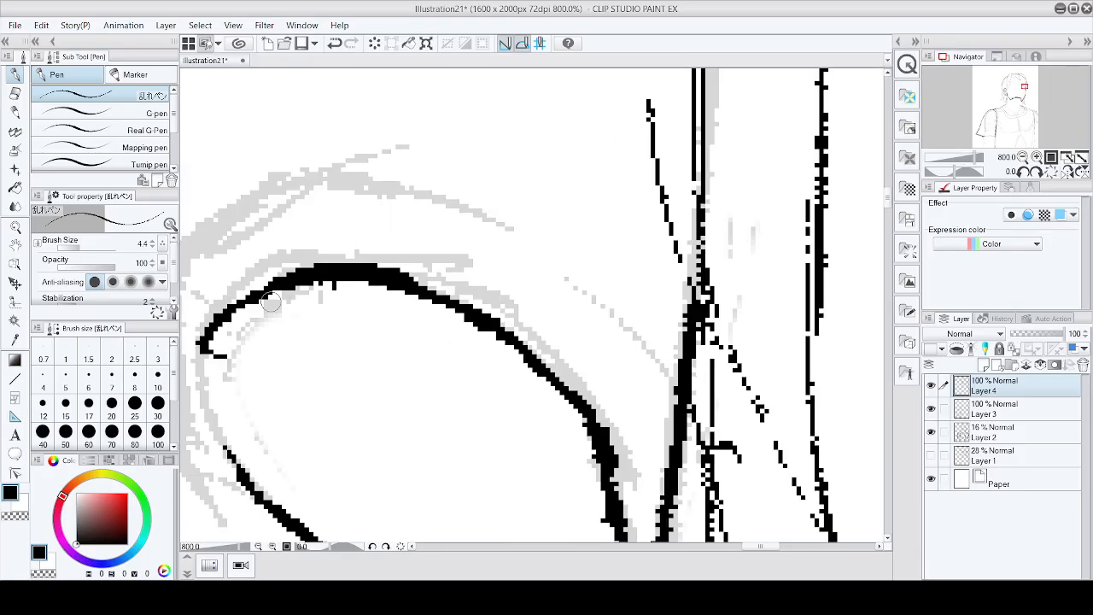
scroll(264, 297, "down", 3)
scroll(266, 296, "up", 2)
mouse_move(268, 282)
left_mouse_down()
mouse_move(228, 306)
mouse_move(304, 275)
mouse_move(352, 286)
mouse_move(334, 289)
mouse_move(403, 332)
mouse_move(438, 384)
left_mouse_up()
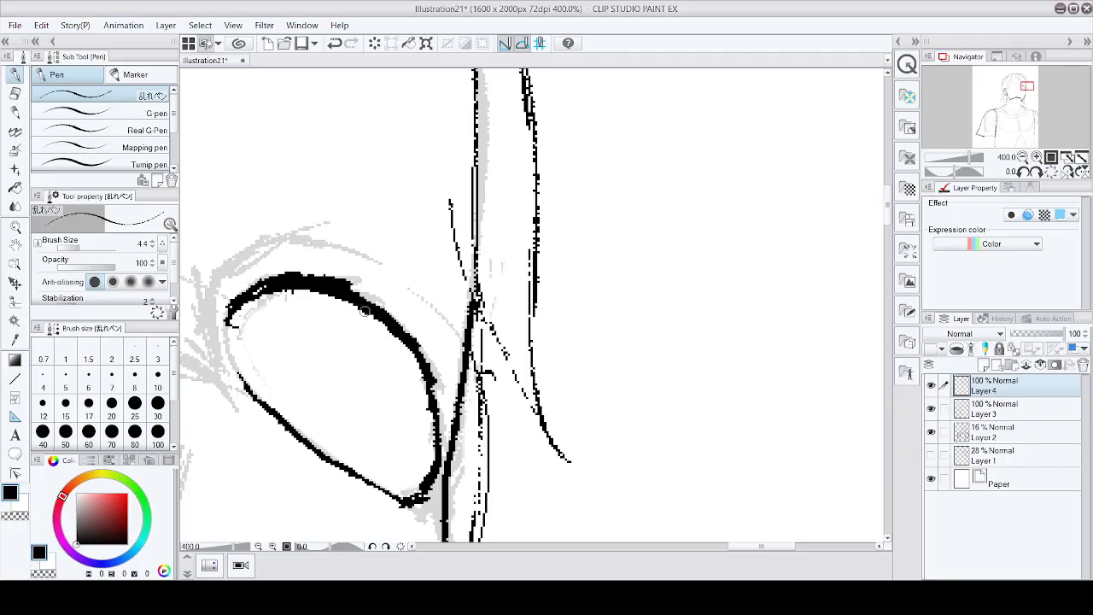
mouse_move(253, 391)
left_mouse_down()
mouse_move(294, 325)
mouse_move(370, 352)
mouse_move(374, 415)
mouse_move(312, 451)
left_mouse_up()
scroll(390, 412, "down", 6)
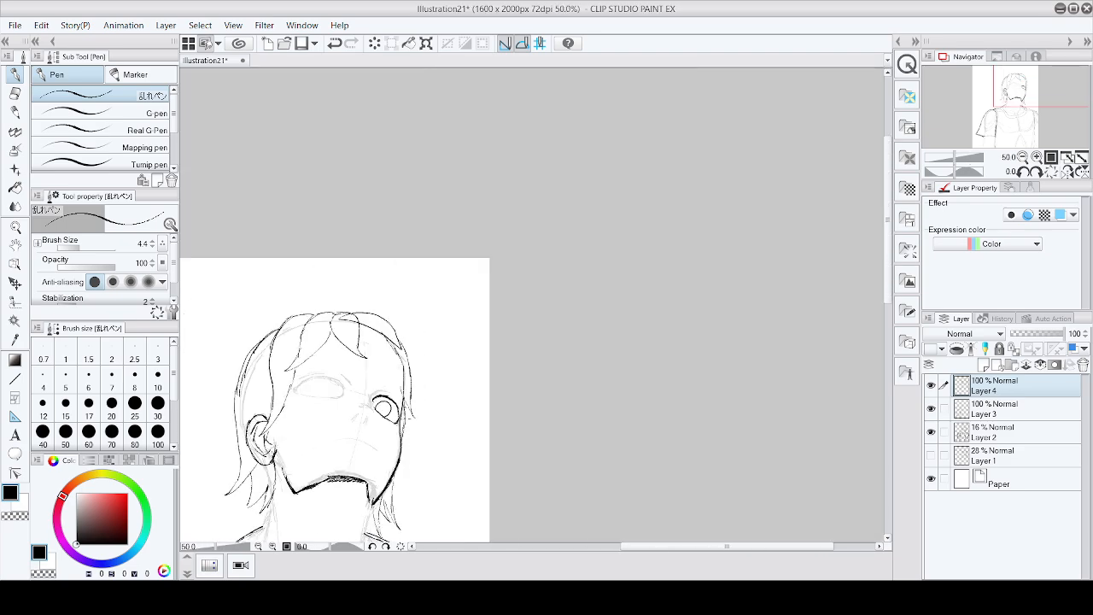
scroll(398, 422, "up", 2)
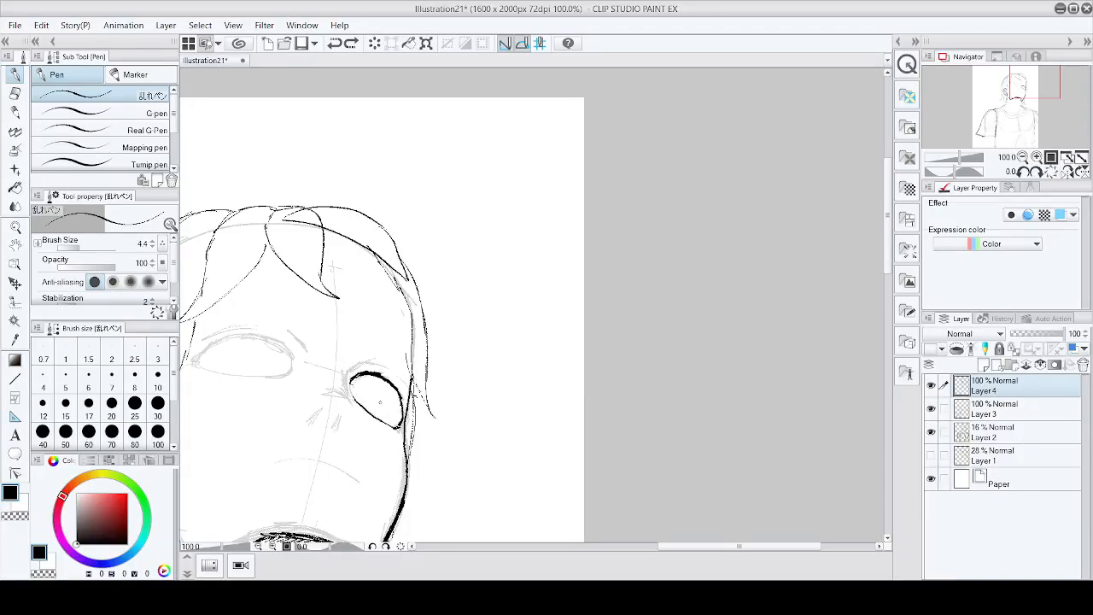
scroll(374, 399, "up", 4)
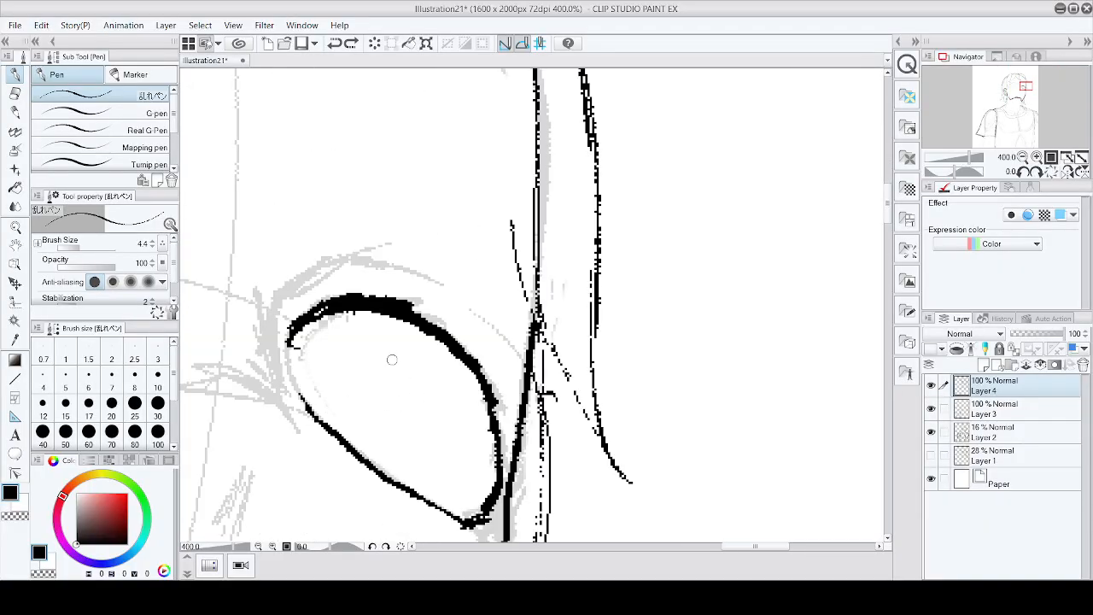
mouse_move(350, 417)
left_mouse_down()
mouse_move(419, 362)
mouse_move(434, 446)
mouse_move(395, 480)
left_mouse_up()
scroll(425, 431, "down", 5)
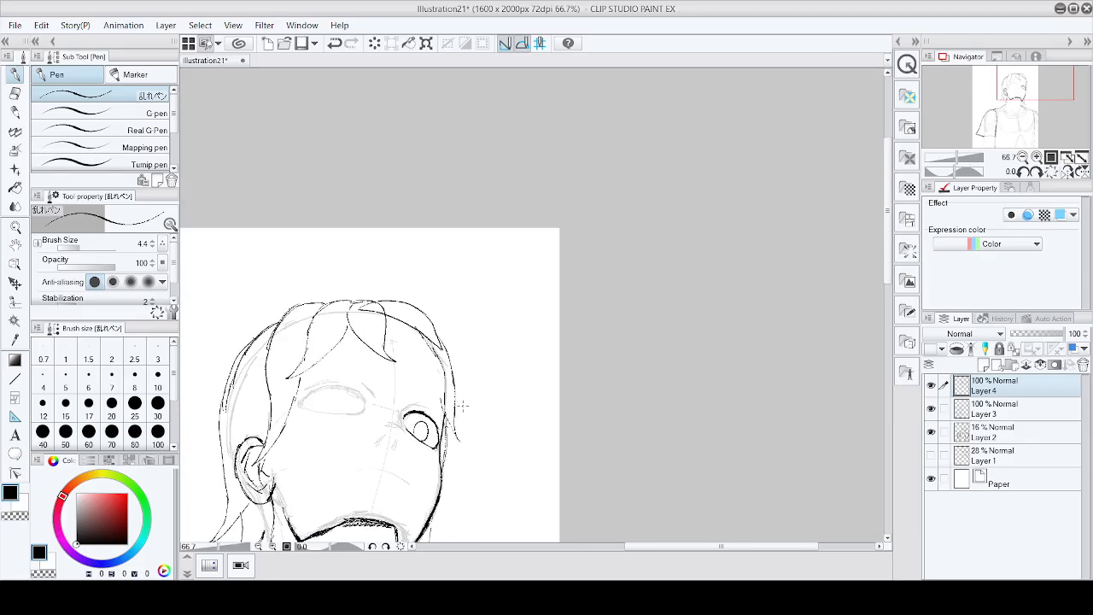
scroll(451, 425, "up", 3)
mouse_move(330, 466)
left_mouse_down()
mouse_move(367, 432)
mouse_move(389, 480)
mouse_move(378, 501)
left_mouse_up()
scroll(458, 427, "down", 4)
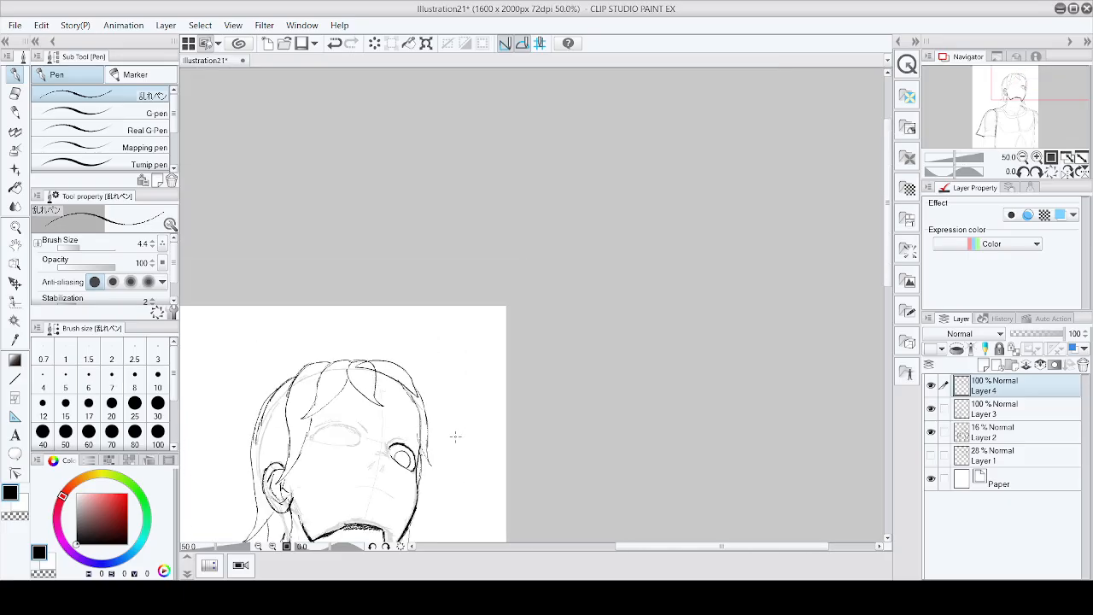
scroll(453, 440, "down", 2)
scroll(417, 468, "up", 7)
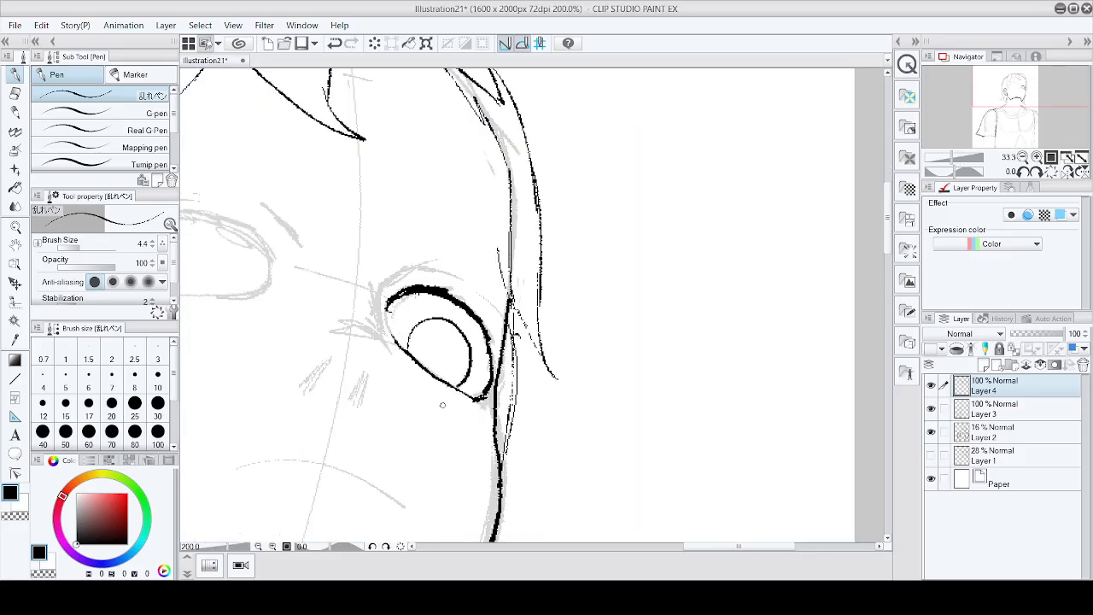
key("ctrl+z")
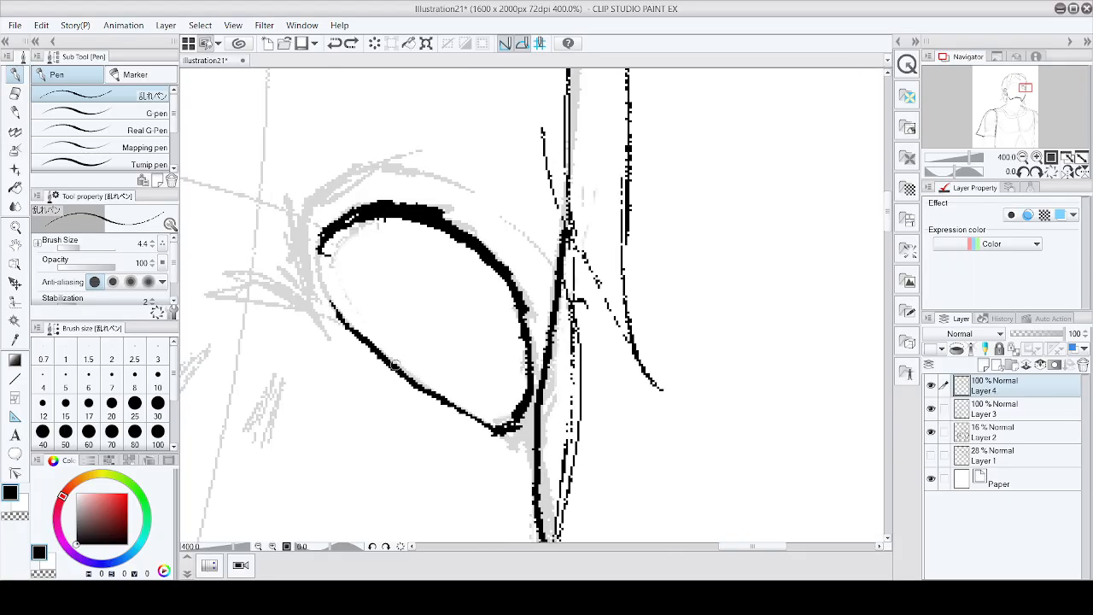
Step: Draw an oval iris inside the right eye
mouse_move(389, 359)
left_mouse_down()
mouse_move(451, 312)
mouse_move(462, 403)
left_mouse_up()
left_click_drag(405, 281, 380, 368)
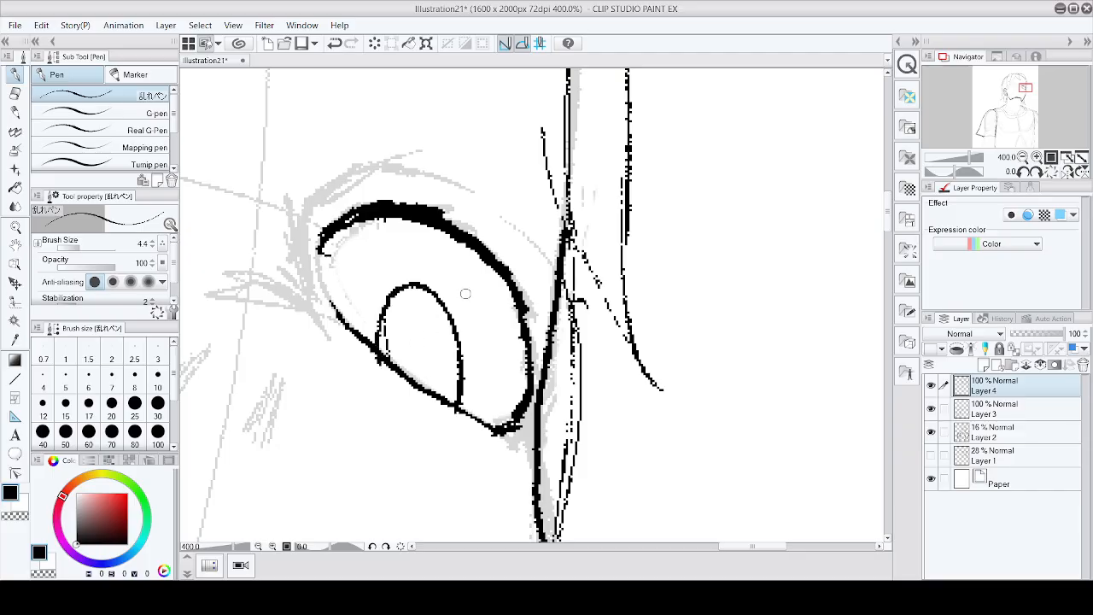
scroll(513, 282, "down", 6)
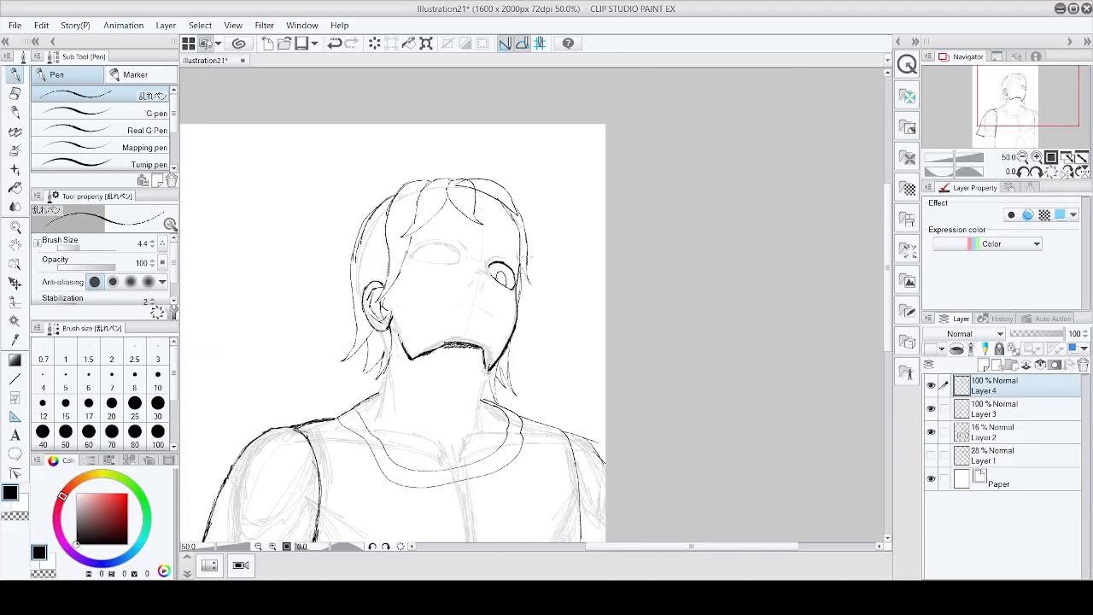
scroll(499, 273, "up", 8)
scroll(500, 274, "down", 4)
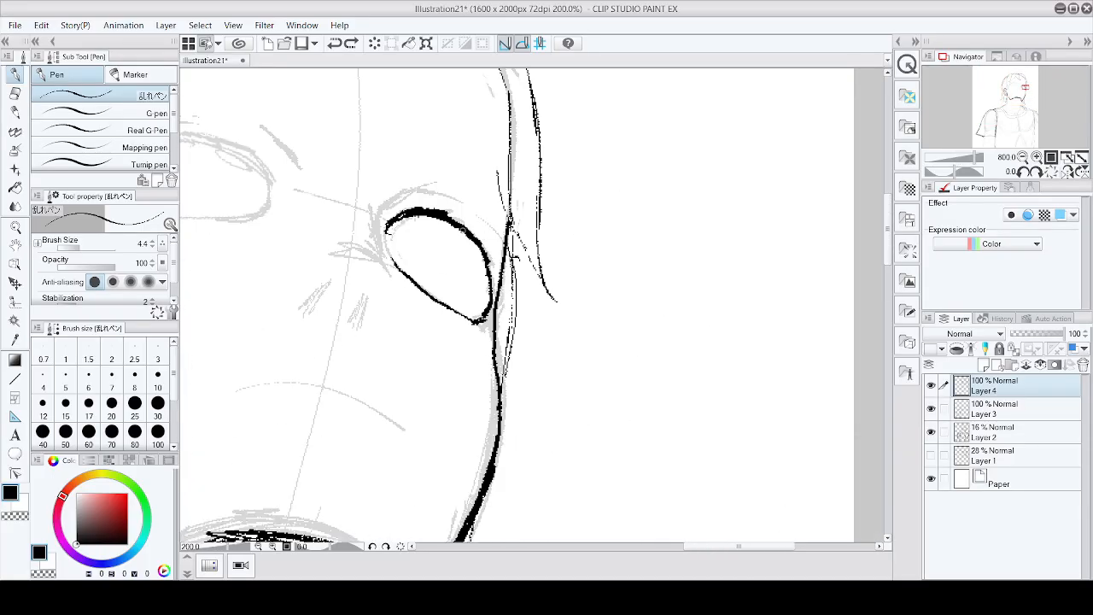
scroll(461, 257, "up", 2)
mouse_move(462, 229)
left_mouse_down()
mouse_move(447, 321)
mouse_move(421, 361)
left_mouse_up()
mouse_move(333, 243)
left_mouse_down()
mouse_move(466, 278)
mouse_move(522, 400)
left_mouse_up()
scroll(523, 400, "down", 4)
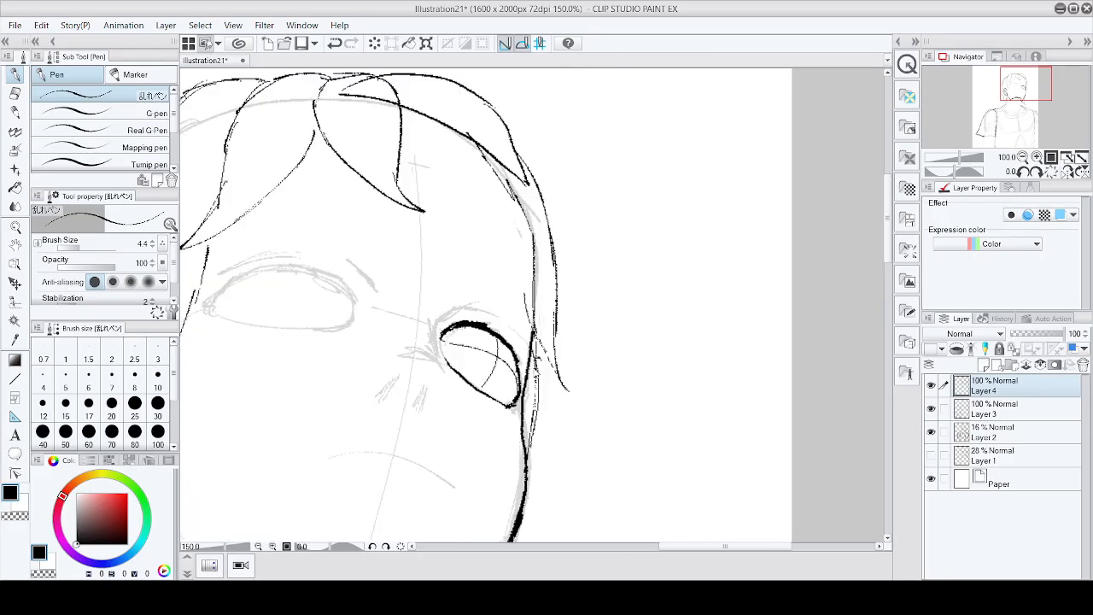
scroll(521, 364, "up", 4)
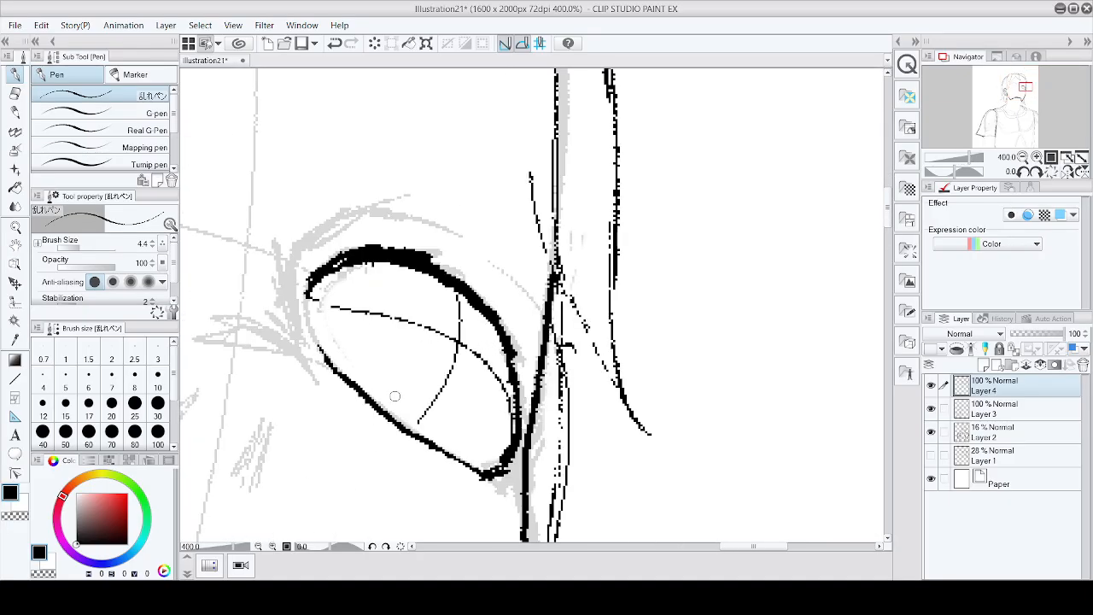
mouse_move(388, 417)
left_mouse_down()
mouse_move(386, 383)
mouse_move(423, 343)
mouse_move(460, 346)
mouse_move(475, 369)
mouse_move(477, 410)
mouse_move(447, 453)
left_mouse_up()
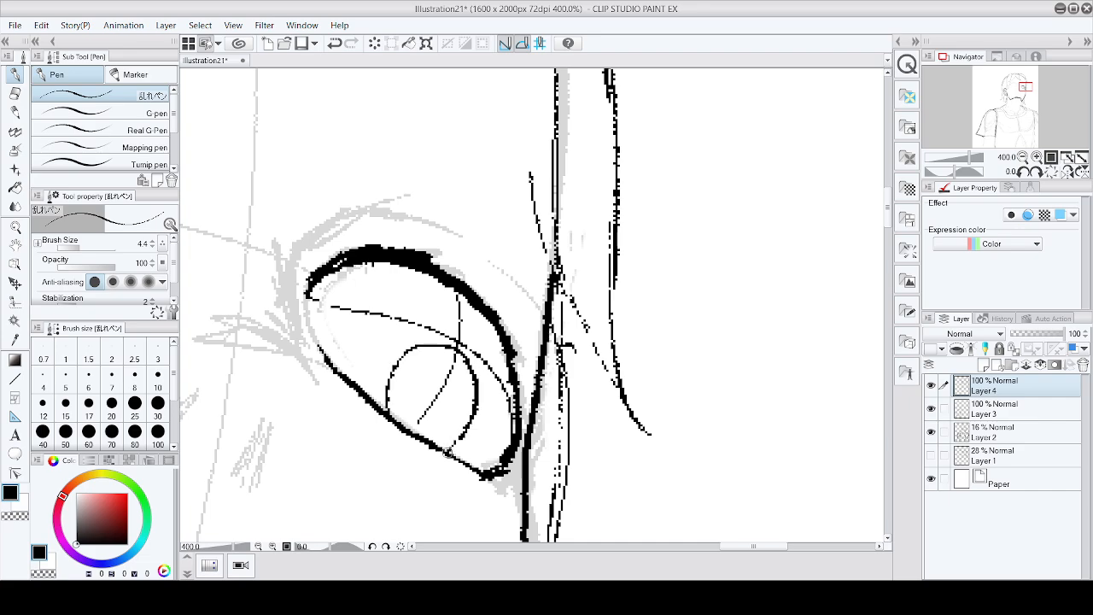
scroll(512, 378, "down", 5)
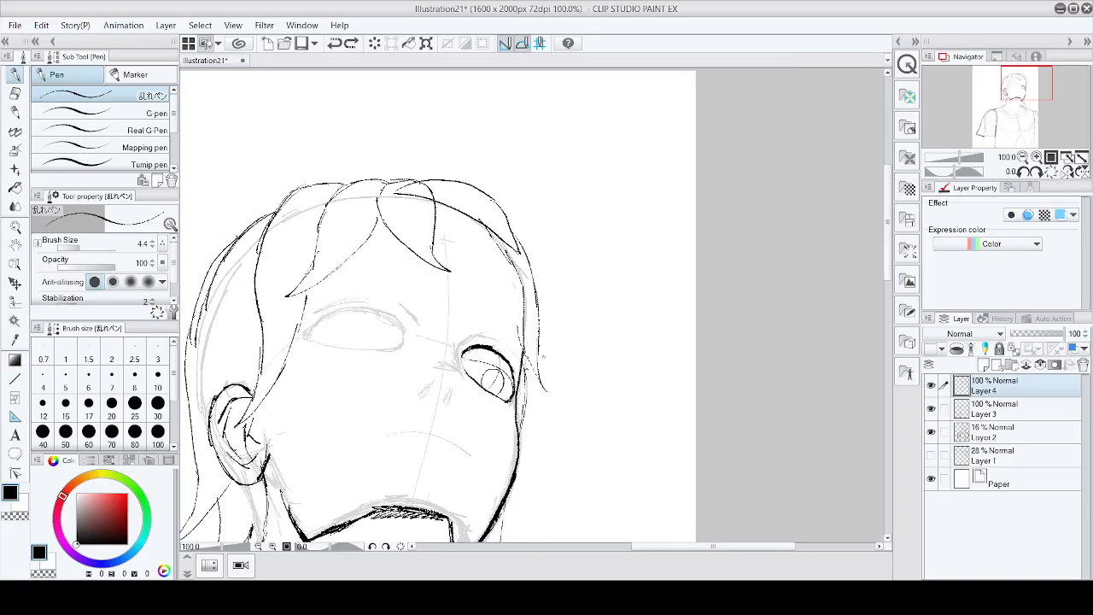
scroll(569, 373, "down", 2)
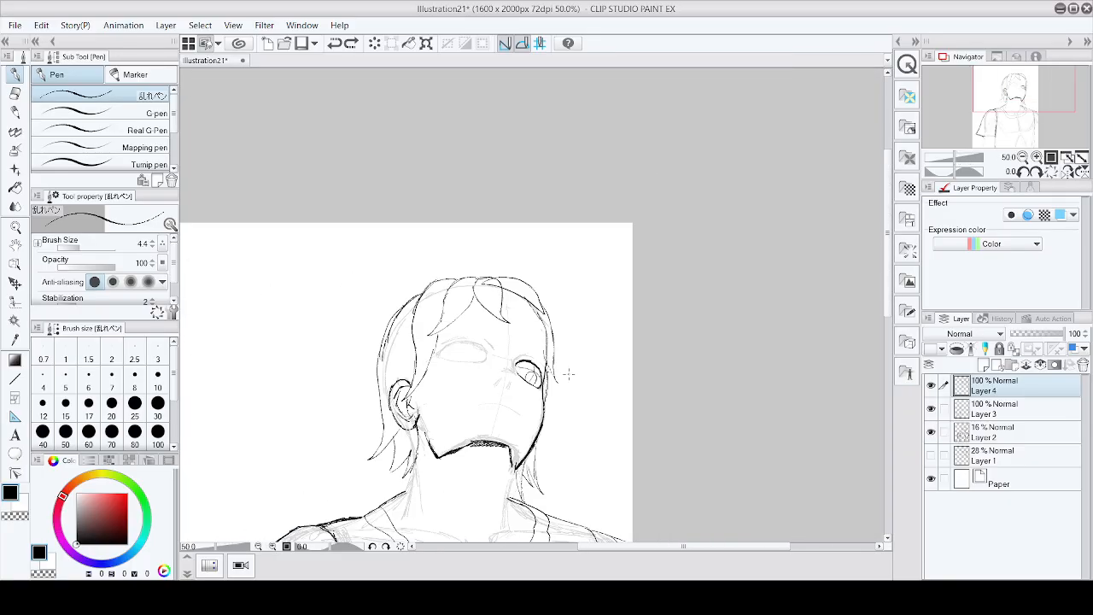
scroll(569, 373, "up", 4)
key("ctrl+z")
key("ctrl+z")
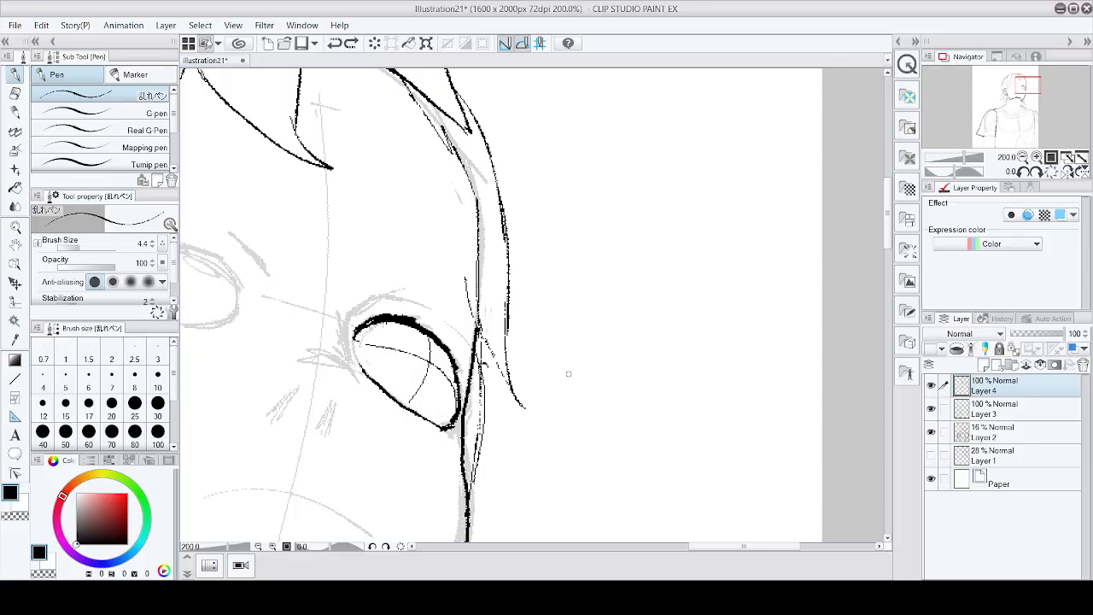
key("ctrl+z")
Step: Redraw the right eye's iris as a small circle
mouse_move(388, 391)
left_mouse_down()
mouse_move(390, 369)
mouse_move(429, 362)
left_mouse_up()
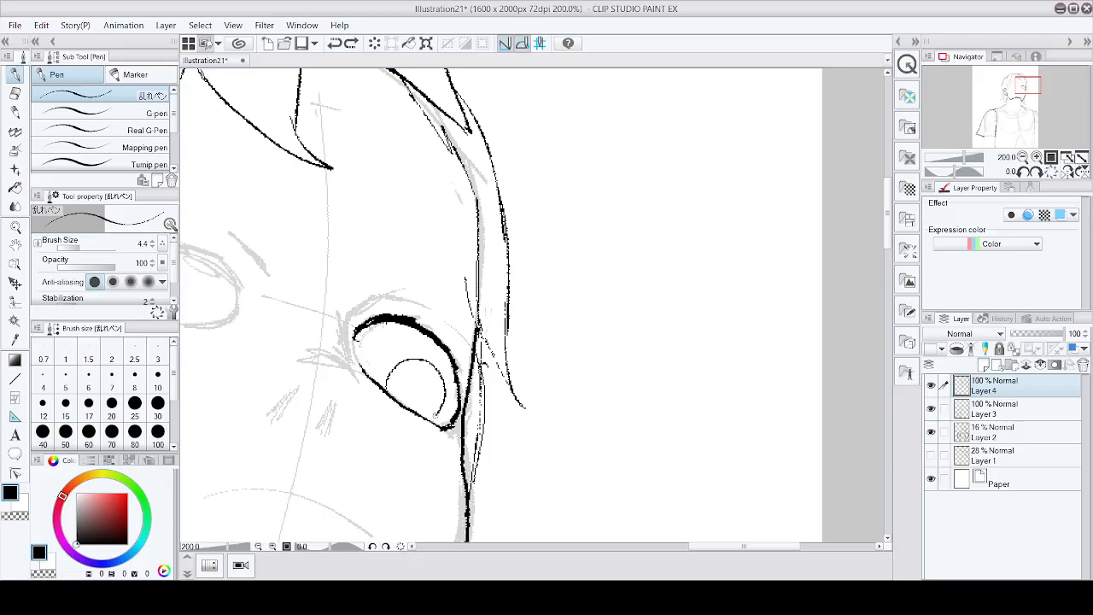
scroll(466, 346, "down", 4)
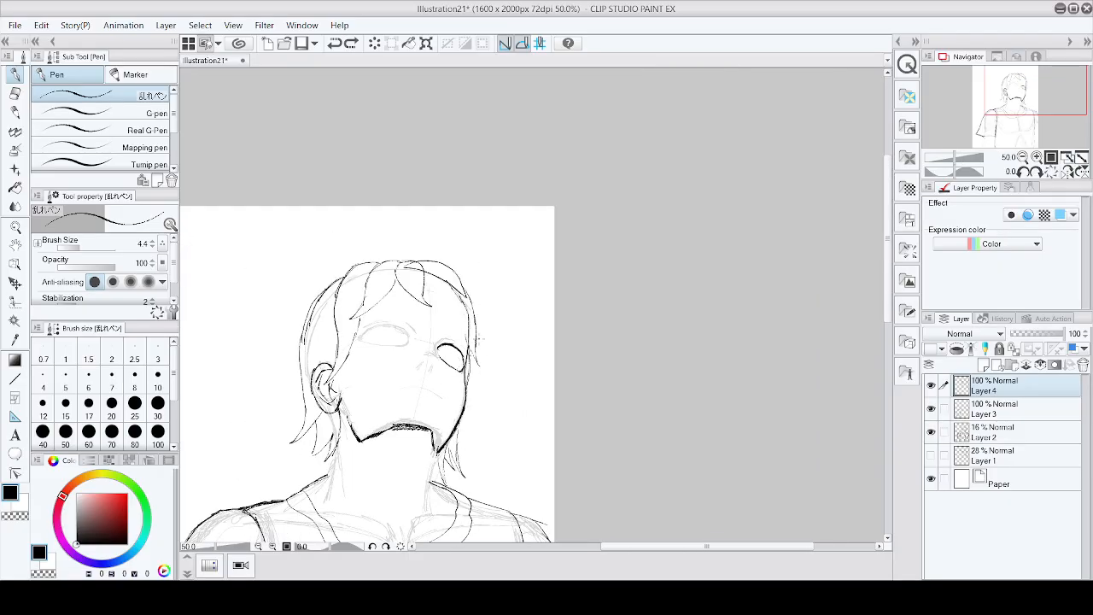
scroll(445, 359, "up", 4)
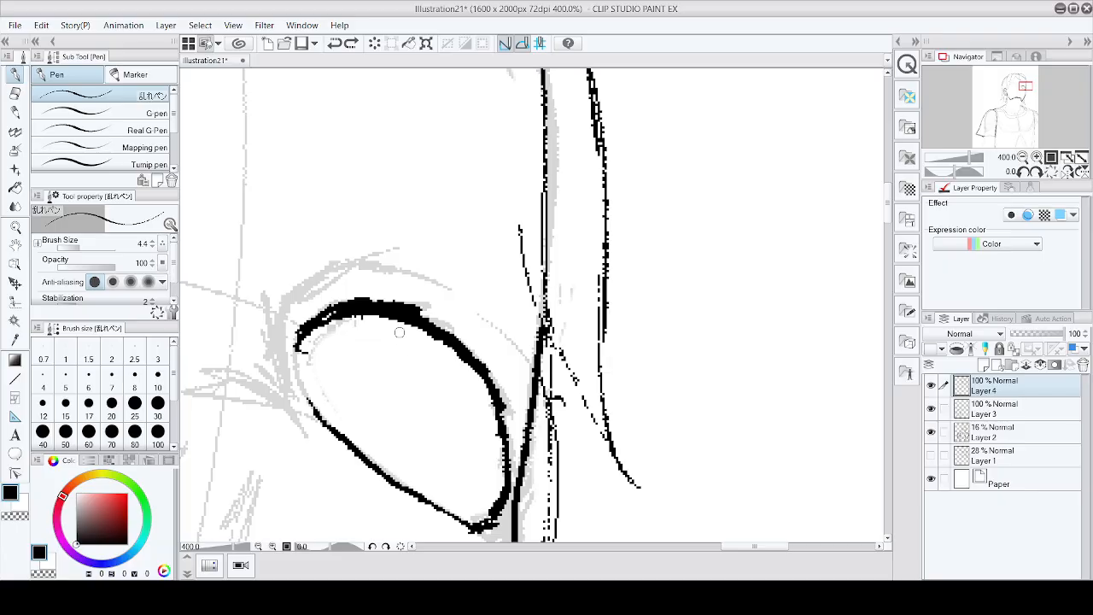
mouse_move(400, 319)
left_mouse_down()
mouse_move(386, 373)
mouse_move(419, 432)
mouse_move(466, 412)
mouse_move(476, 367)
left_mouse_up()
key("ctrl+alt+0")
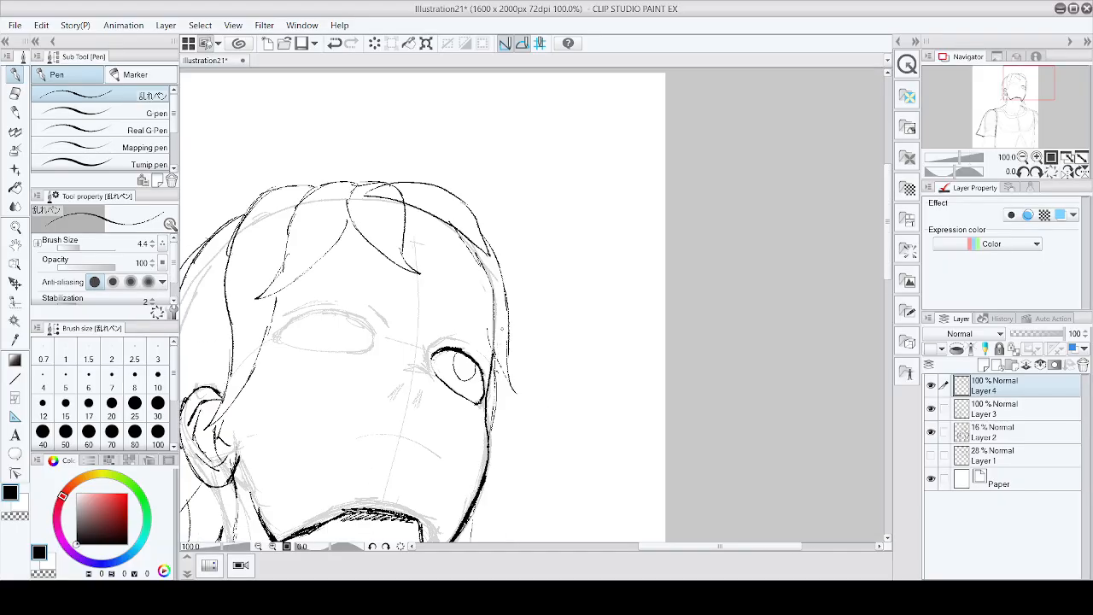
key("ctrl+z")
Step: Refine the right eye with short strokes along the inner lid and around the iris
scroll(443, 364, "up", 2)
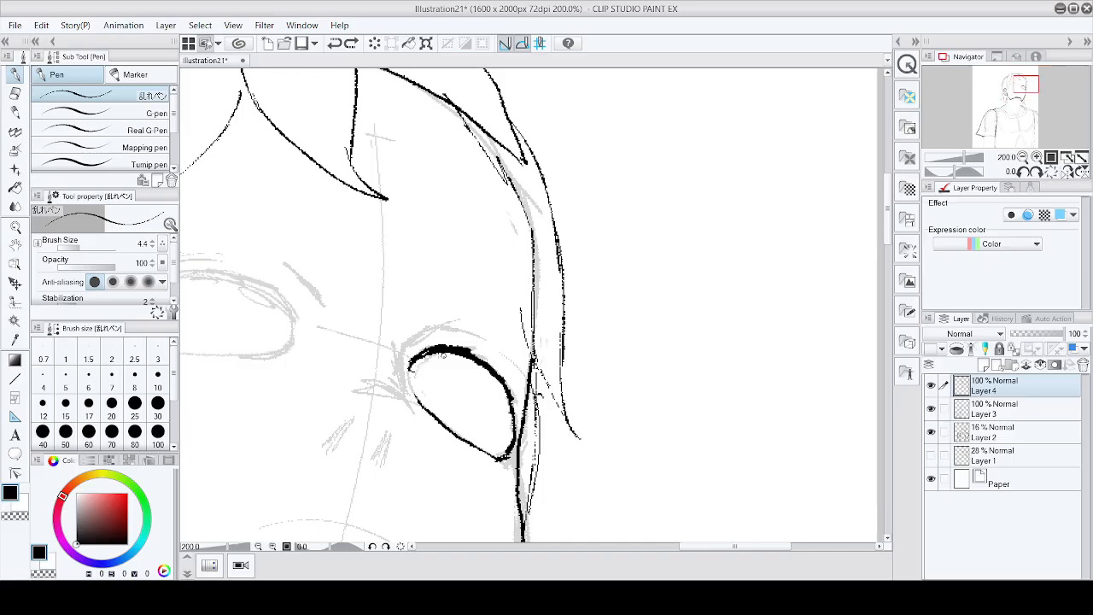
mouse_move(443, 354)
left_mouse_down()
mouse_move(477, 418)
mouse_move(483, 368)
mouse_move(441, 376)
mouse_move(448, 395)
left_mouse_up()
key("ctrl+alt+0")
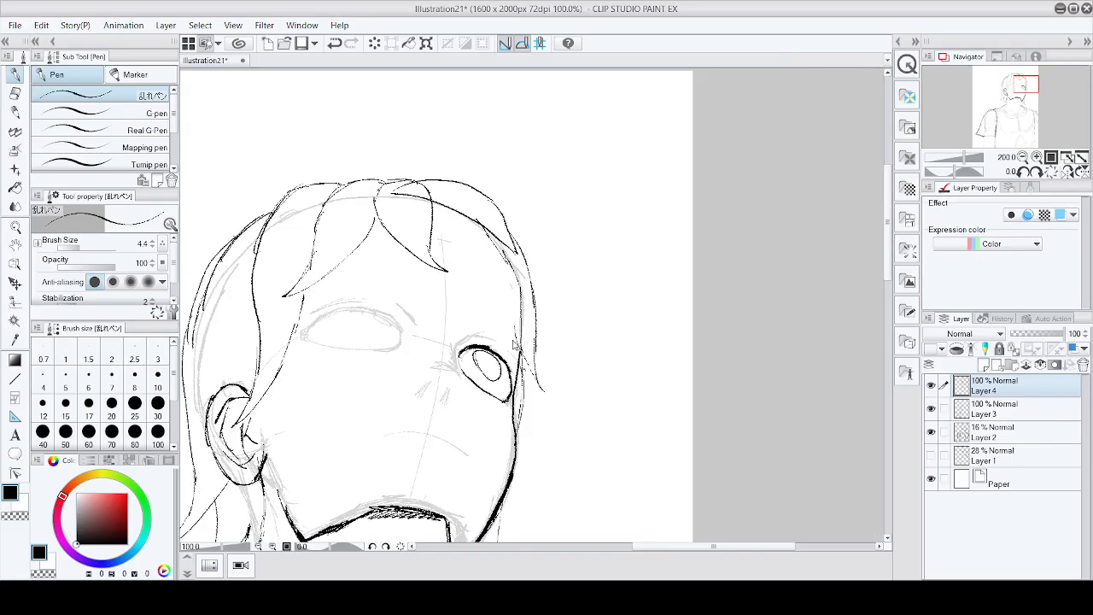
scroll(484, 353, "up", 4)
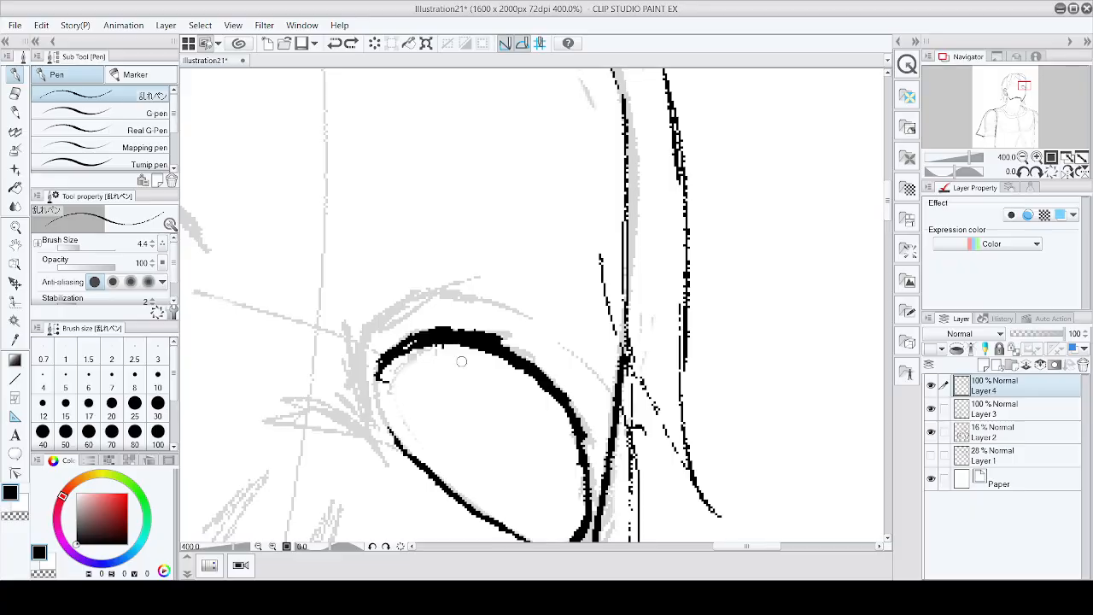
mouse_move(454, 355)
left_mouse_down()
mouse_move(432, 378)
mouse_move(429, 424)
mouse_move(470, 461)
mouse_move(520, 441)
mouse_move(520, 390)
mouse_move(493, 360)
mouse_move(450, 360)
left_mouse_up()
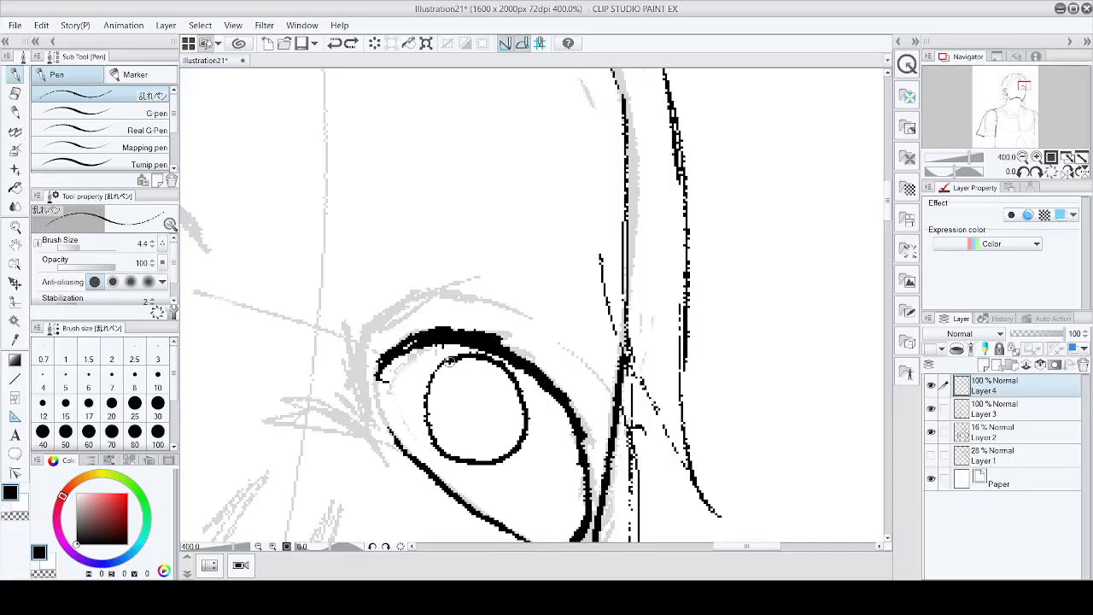
scroll(517, 324, "down", 5)
key("ctrl+z")
scroll(514, 300, "up", 2)
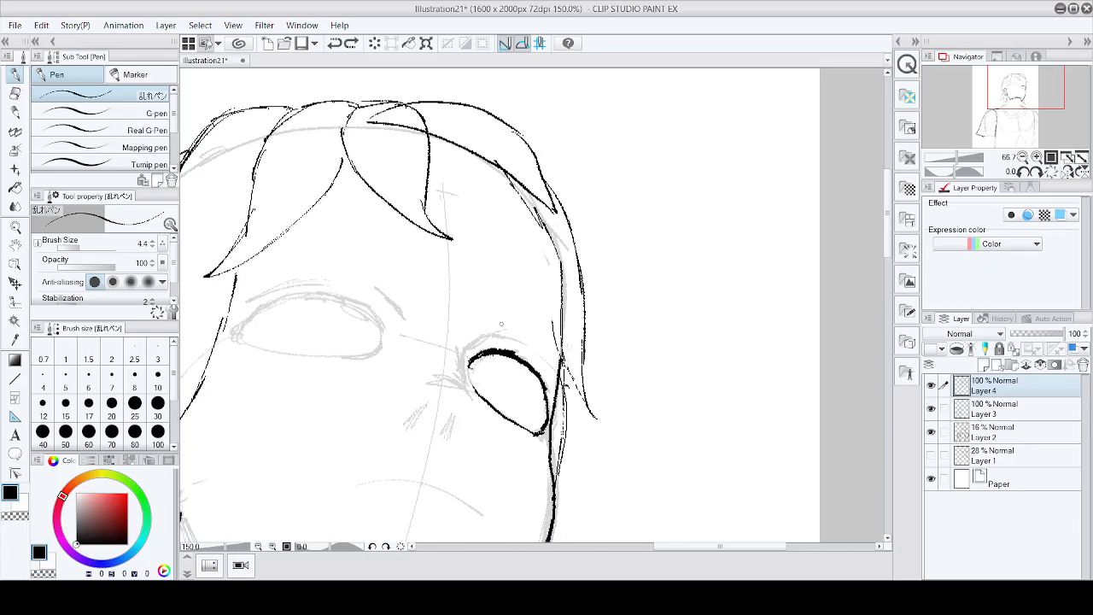
scroll(501, 324, "up", 1)
mouse_move(465, 370)
left_mouse_down()
mouse_move(477, 424)
mouse_move(508, 433)
mouse_move(534, 389)
mouse_move(503, 362)
left_mouse_up()
scroll(513, 359, "down", 6)
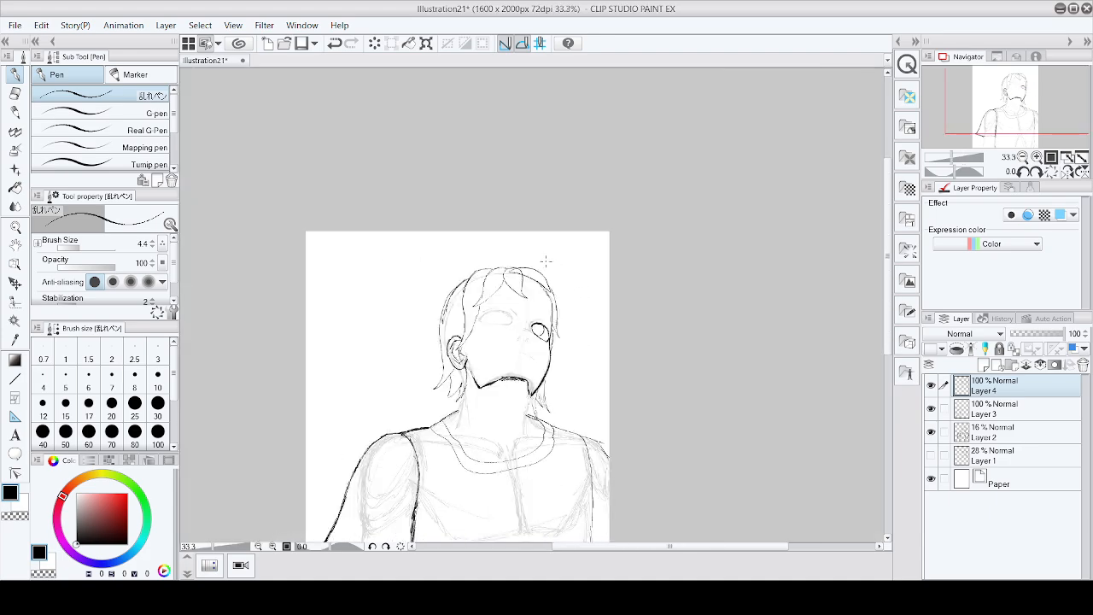
scroll(496, 325, "up", 6)
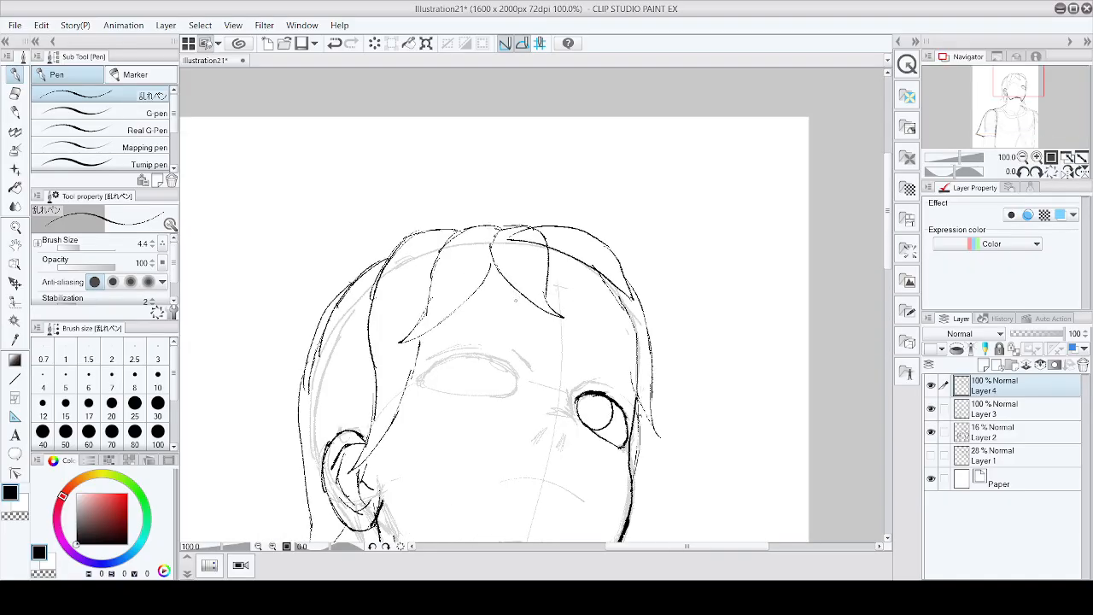
Step: Ink the left eye's outline, adding the lower lid and the inner corner lines
mouse_move(345, 434)
left_mouse_down()
mouse_move(406, 396)
mouse_move(446, 393)
mouse_move(528, 431)
mouse_move(461, 395)
mouse_move(425, 391)
mouse_move(346, 433)
mouse_move(385, 402)
mouse_move(444, 392)
mouse_move(513, 415)
left_mouse_up()
key("ctrl+z")
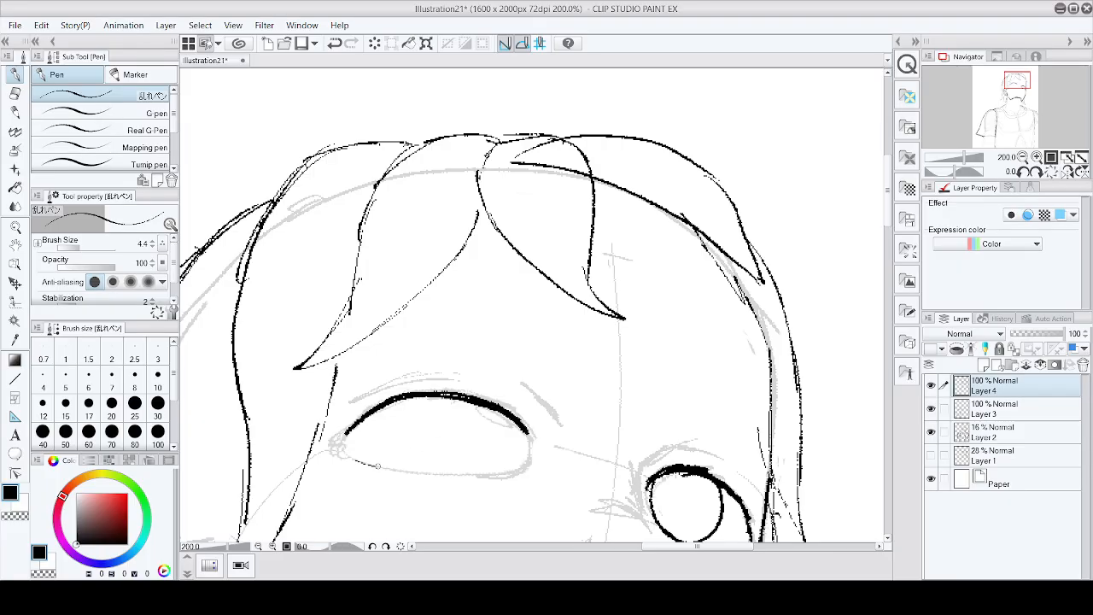
left_click_drag(378, 465, 420, 470)
left_click_drag(363, 420, 362, 451)
mouse_move(431, 396)
left_mouse_down()
mouse_move(436, 441)
mouse_move(419, 469)
left_mouse_up()
scroll(533, 380, "down", 2)
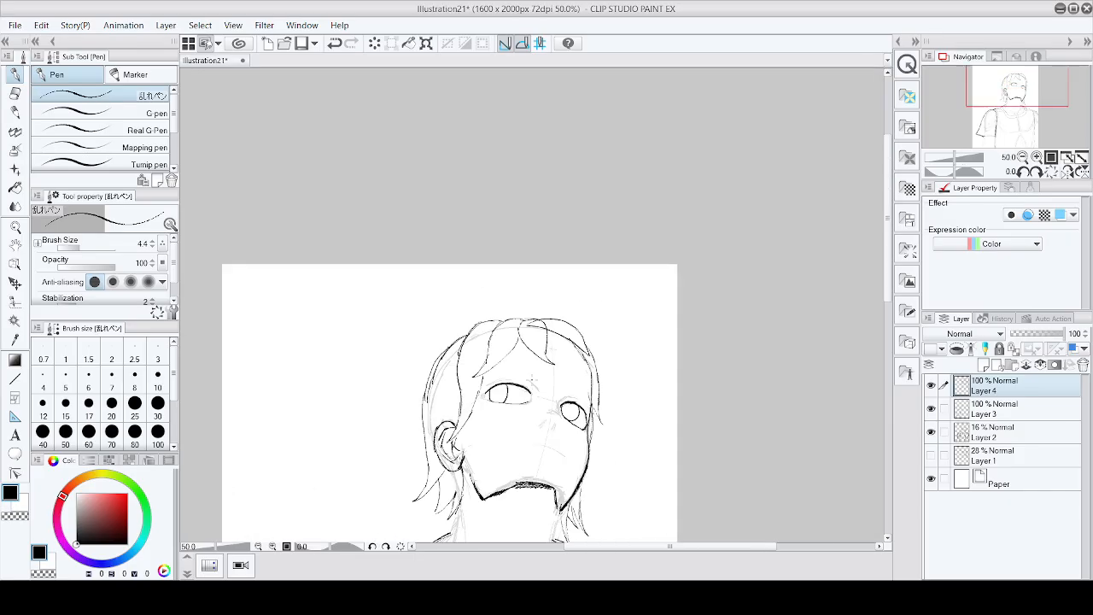
Step: Thicken the left eye's outer and inner corners with short strokes
scroll(533, 380, "up", 3)
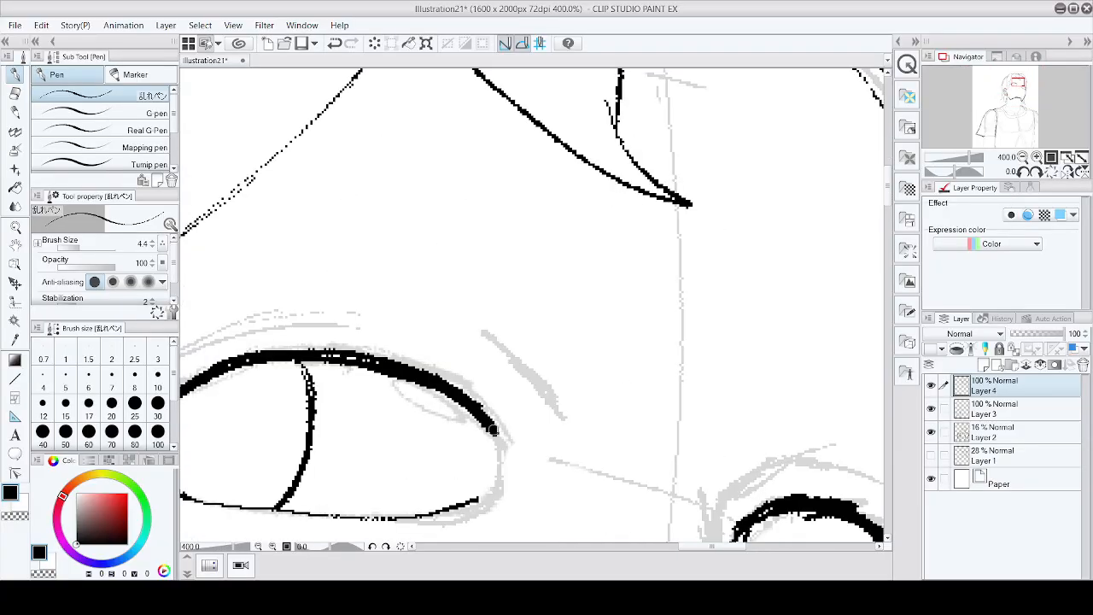
left_click_drag(494, 427, 503, 458)
scroll(504, 458, "down", 2)
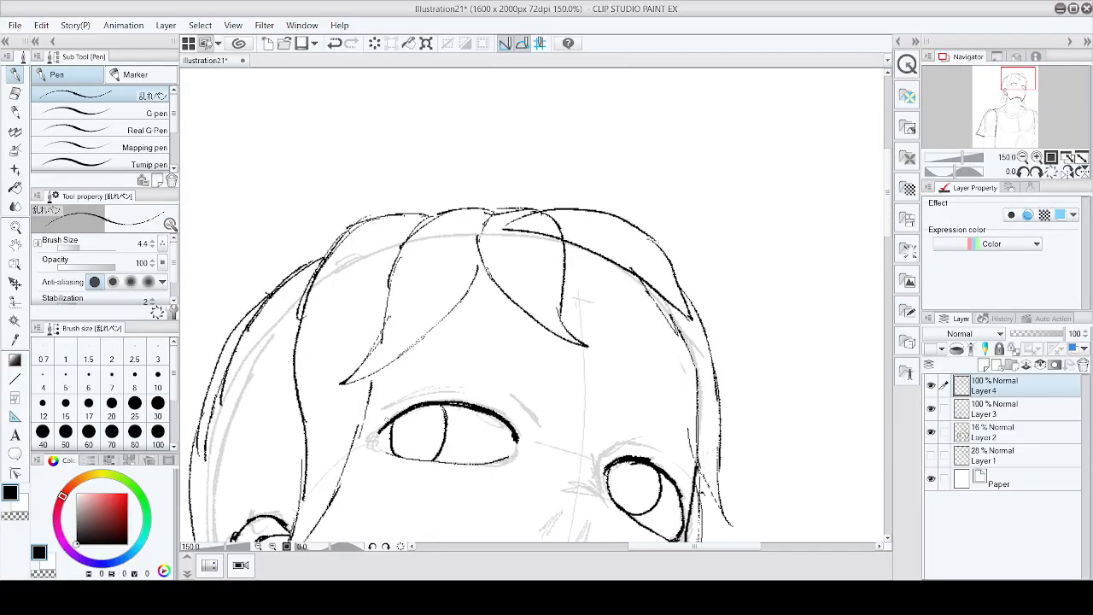
scroll(391, 415, "up", 2)
mouse_move(386, 412)
left_mouse_down()
mouse_move(362, 446)
mouse_move(366, 472)
left_mouse_up()
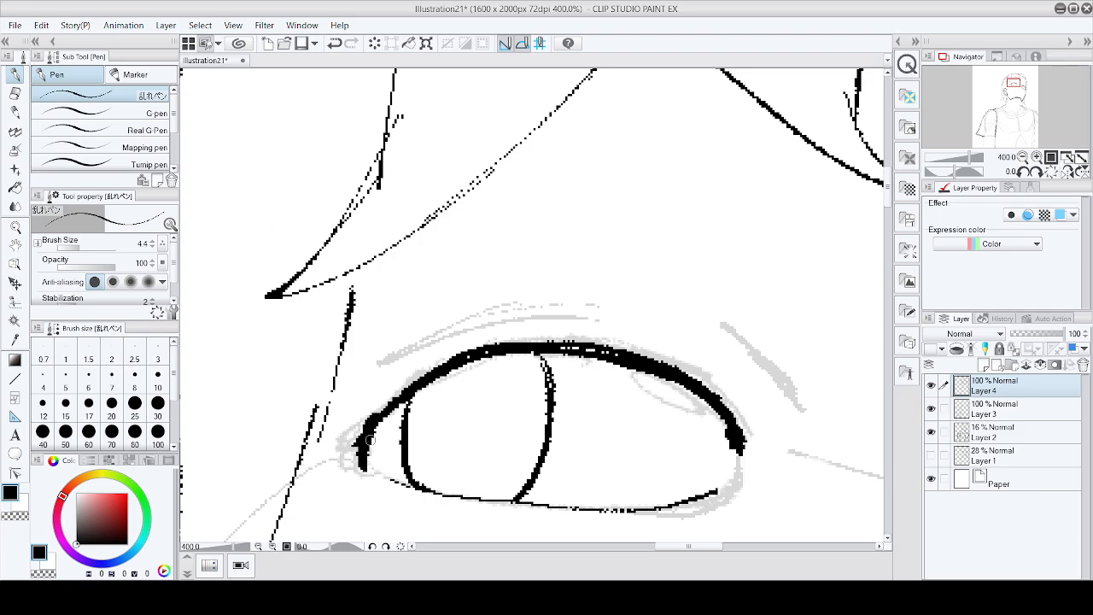
left_click_drag(374, 433, 367, 475)
left_click_drag(388, 401, 376, 411)
left_click_drag(415, 382, 397, 394)
scroll(671, 296, "down", 3)
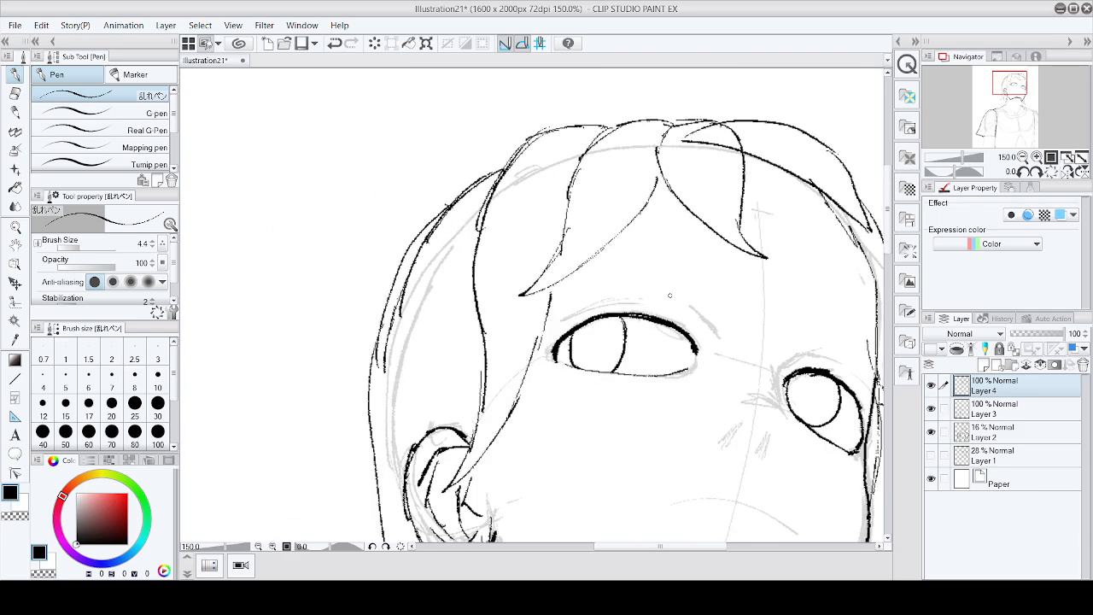
Step: Draw a crease line above the left eye's outer upper lid
scroll(726, 310, "up", 3)
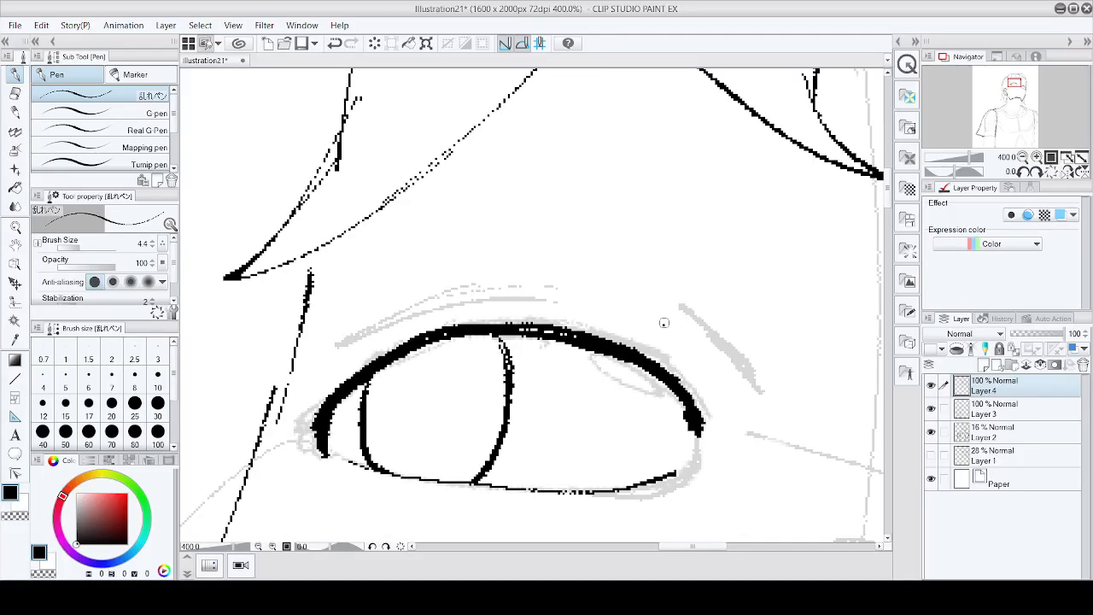
left_click_drag(662, 325, 754, 400)
key("ctrl+z")
mouse_move(675, 303)
left_mouse_down()
mouse_move(738, 370)
mouse_move(743, 391)
mouse_move(723, 427)
left_mouse_up()
Step: Try hatching short lash strokes along the left eye's upper lid with sweeping lines across, then undo them
mouse_move(726, 378)
left_mouse_down()
mouse_move(711, 431)
mouse_move(703, 421)
left_mouse_up()
left_click_drag(709, 359, 698, 426)
mouse_move(709, 339)
left_mouse_down()
mouse_move(695, 398)
mouse_move(689, 384)
left_mouse_up()
left_click_drag(692, 321, 677, 364)
mouse_move(676, 320)
left_mouse_down()
mouse_move(668, 359)
mouse_move(657, 355)
left_mouse_up()
left_click_drag(661, 323, 643, 358)
left_click_drag(649, 309, 630, 341)
left_click_drag(630, 305, 607, 336)
left_click_drag(601, 309, 583, 339)
left_click_drag(586, 313, 570, 328)
left_click_drag(561, 297, 544, 328)
mouse_move(537, 300)
left_mouse_down()
mouse_move(530, 328)
mouse_move(516, 321)
left_mouse_up()
left_click_drag(499, 299, 483, 323)
left_click_drag(467, 309, 441, 333)
mouse_move(431, 308)
left_mouse_down()
mouse_move(424, 335)
mouse_move(408, 337)
left_mouse_up()
left_click_drag(402, 318, 393, 345)
left_click_drag(381, 328, 357, 373)
left_click_drag(365, 316, 352, 367)
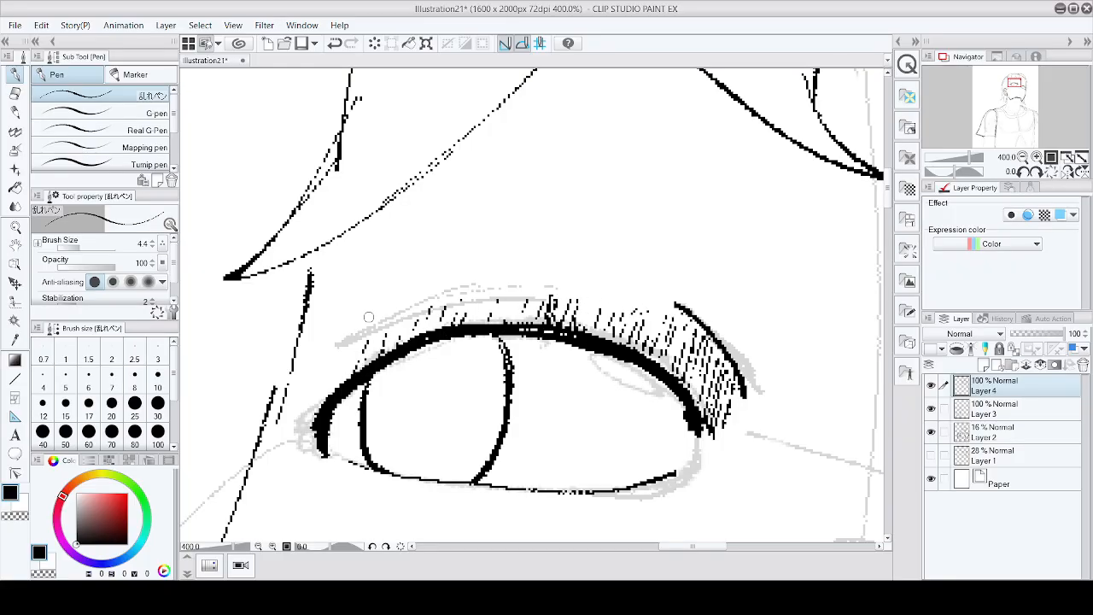
left_click_drag(512, 297, 560, 296)
left_click_drag(388, 328, 515, 299)
left_click_drag(334, 351, 415, 317)
left_click_drag(361, 340, 577, 298)
scroll(614, 295, "down", 5)
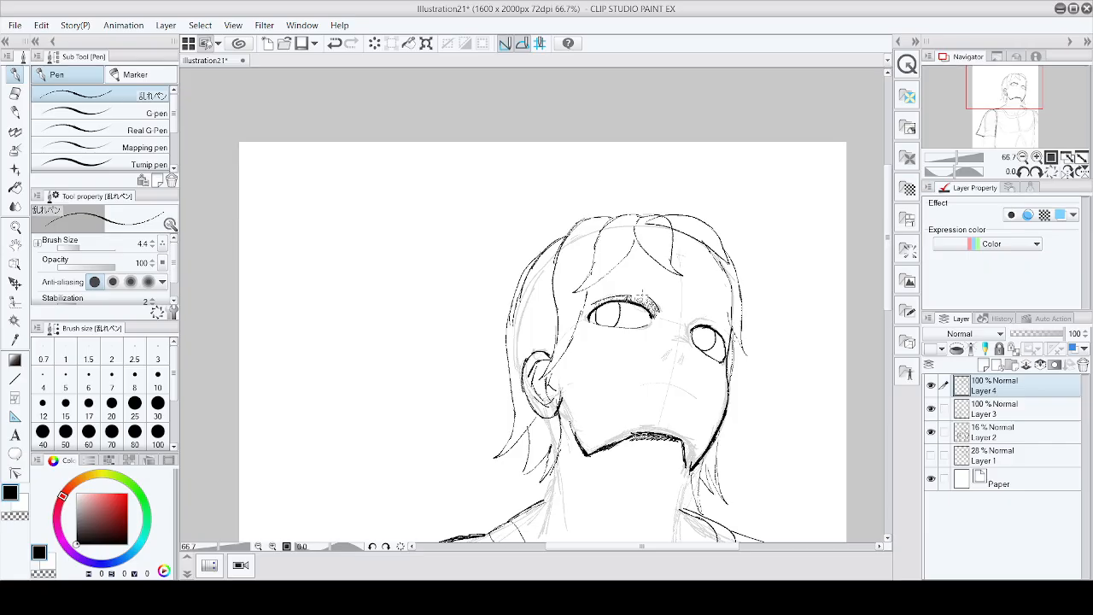
scroll(642, 296, "up", 4)
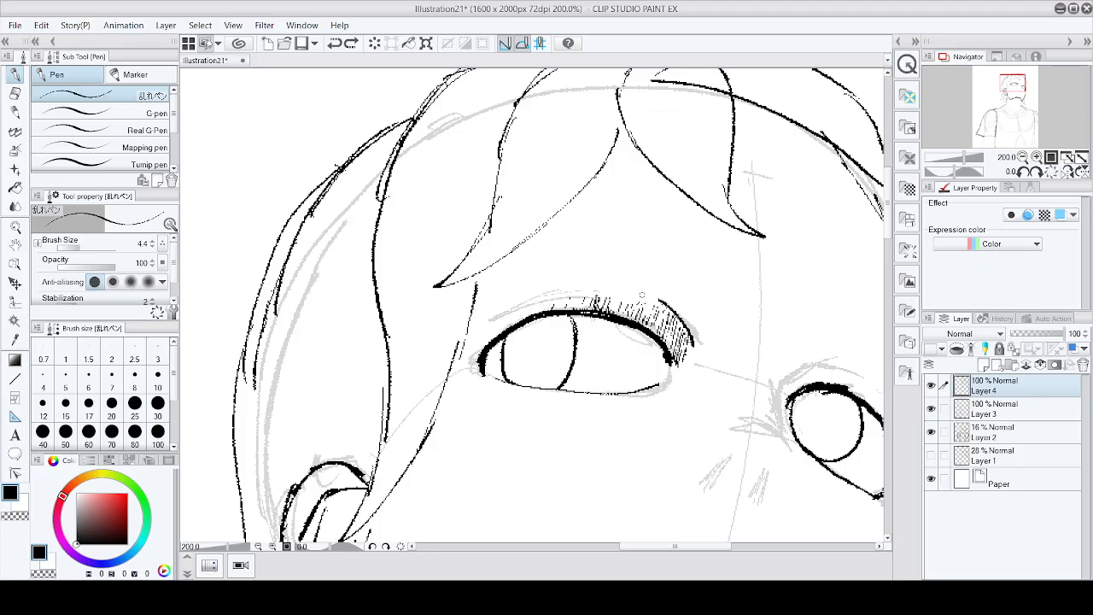
key("ctrl+z")
key("ctrl+z")
key("ctrl+z")
key("ctrl+z")
key("ctrl+z")
key("ctrl+z")
key("ctrl+z")
key("ctrl+z")
key("ctrl+z")
key("ctrl+z")
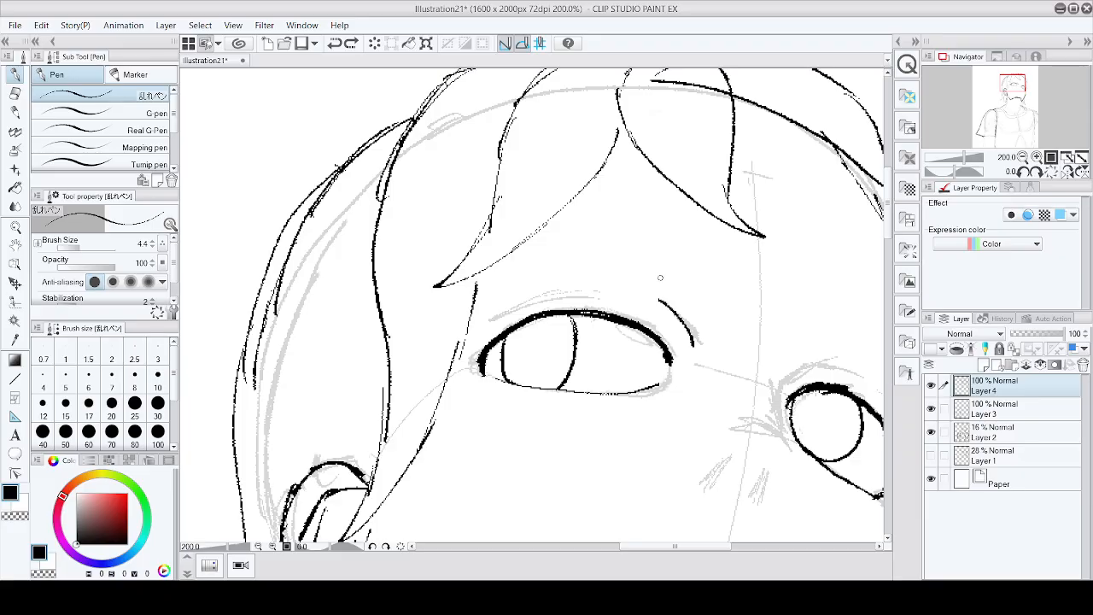
Step: Extend the crease above the left eye toward its middle with two strokes
scroll(660, 241, "up", 2)
left_click_drag(669, 367, 587, 345)
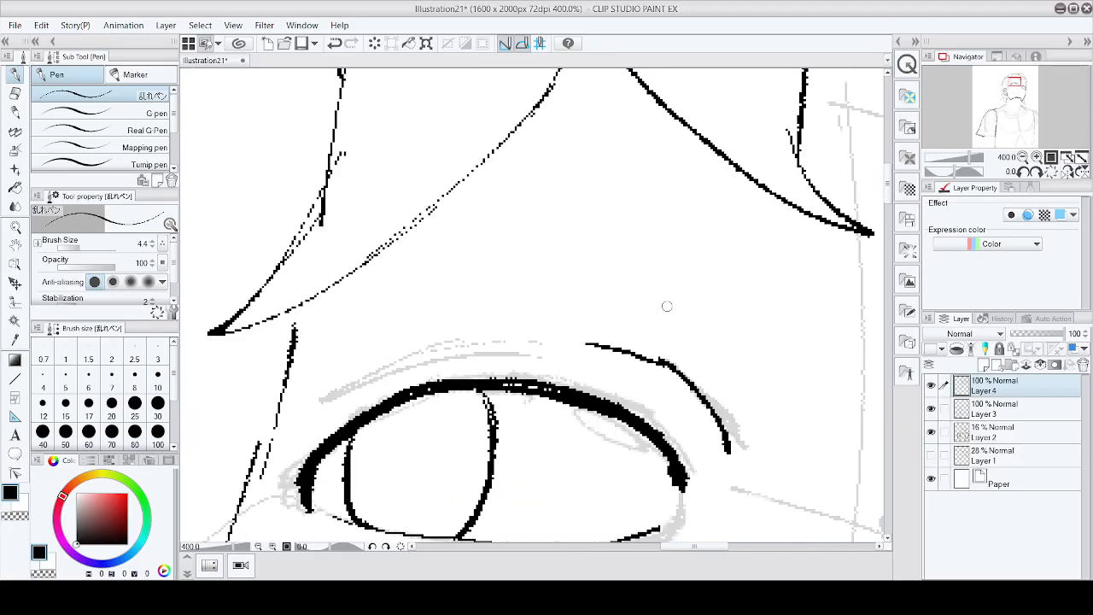
left_click_drag(657, 360, 566, 348)
scroll(786, 415, "down", 5)
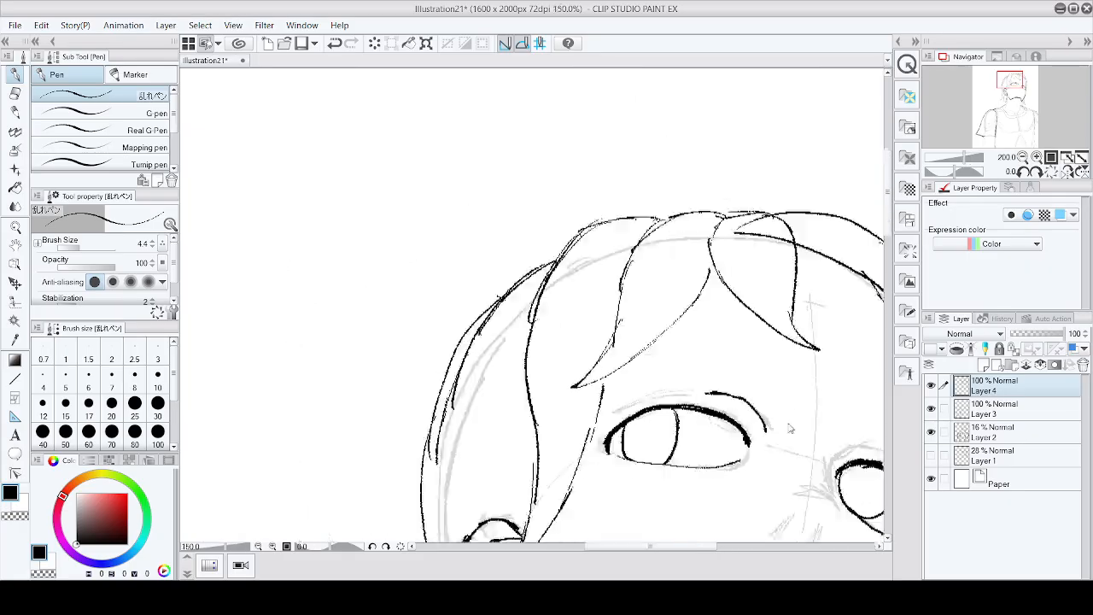
Step: Thicken the right eye's upper lid with two strokes
scroll(827, 434, "up", 5)
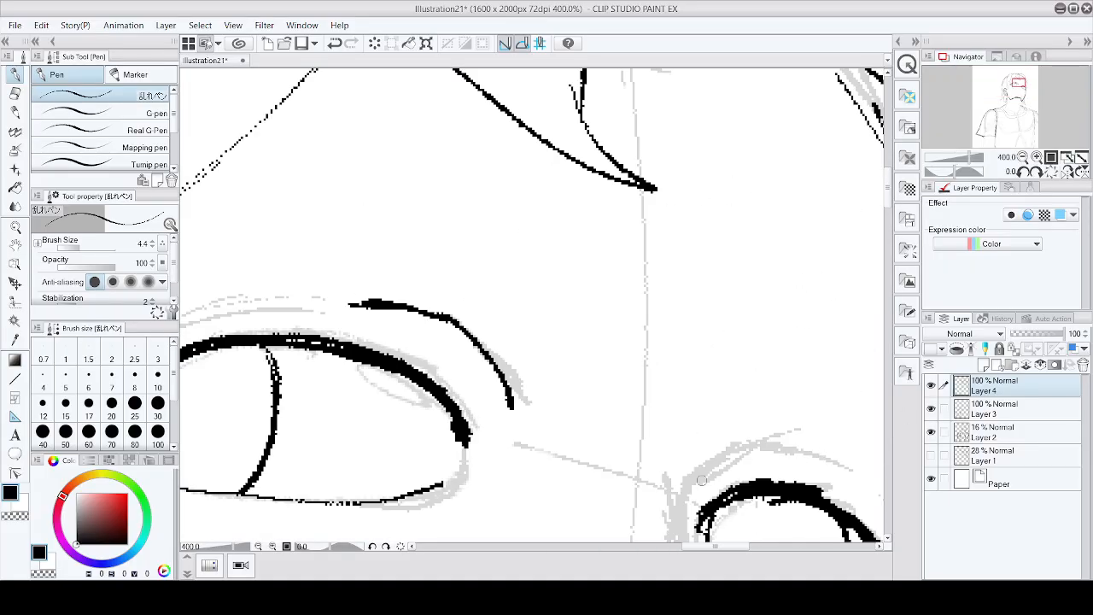
left_click_drag(689, 480, 824, 450)
mouse_move(728, 448)
left_mouse_down()
mouse_move(841, 463)
mouse_move(725, 452)
mouse_move(697, 471)
mouse_move(789, 456)
mouse_move(834, 462)
left_mouse_up()
scroll(833, 462, "down", 4)
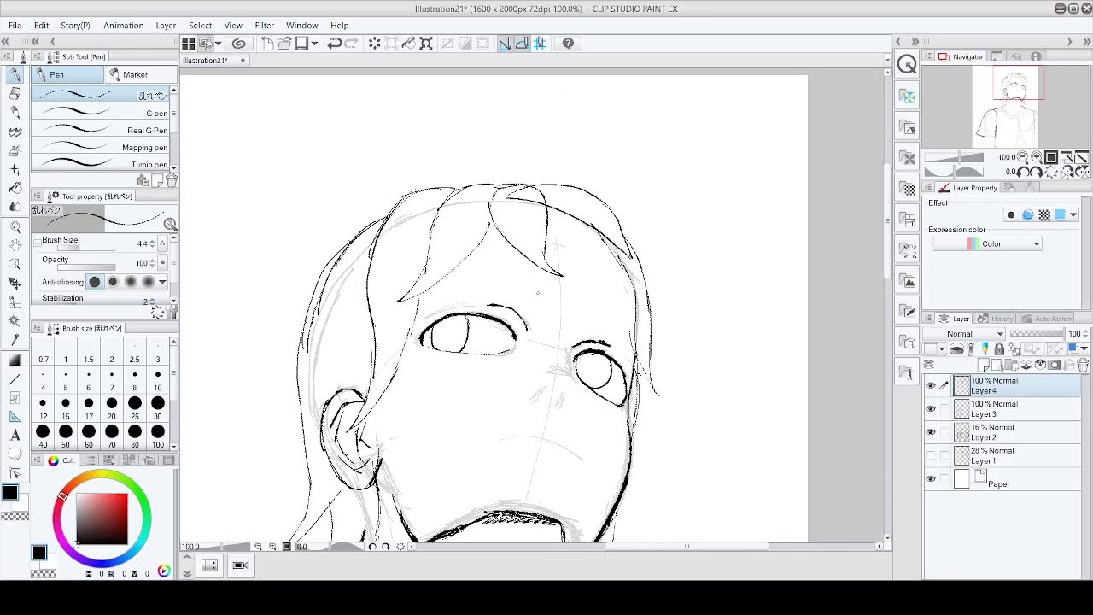
Step: Erase and redraw the crease line above the left eye's outer corner
scroll(537, 293, "up", 2)
key("e")
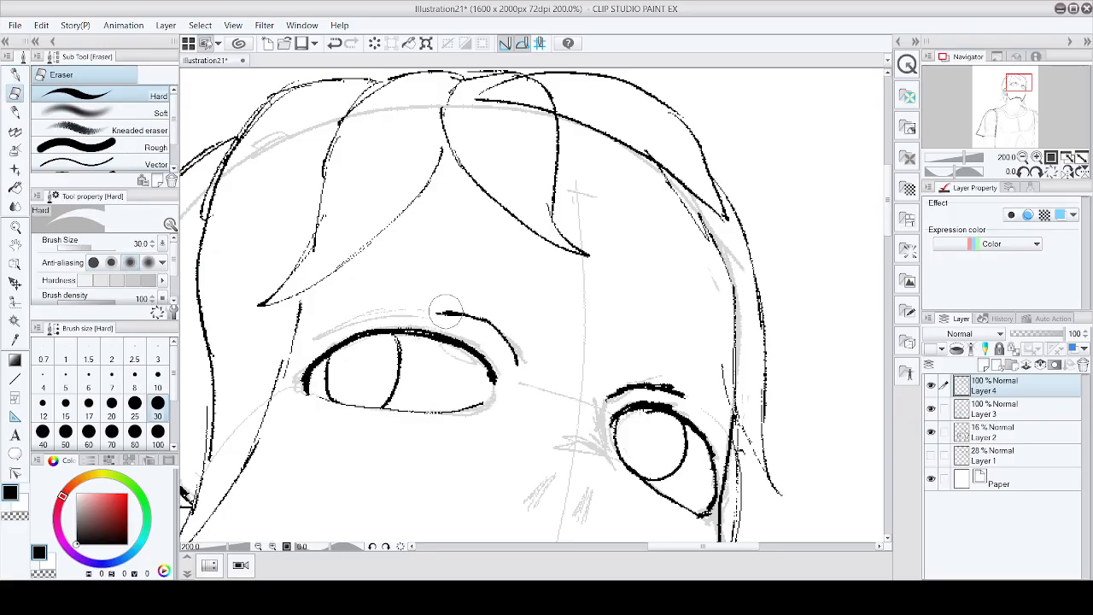
left_click_drag(444, 312, 527, 361)
left_click(20, 76)
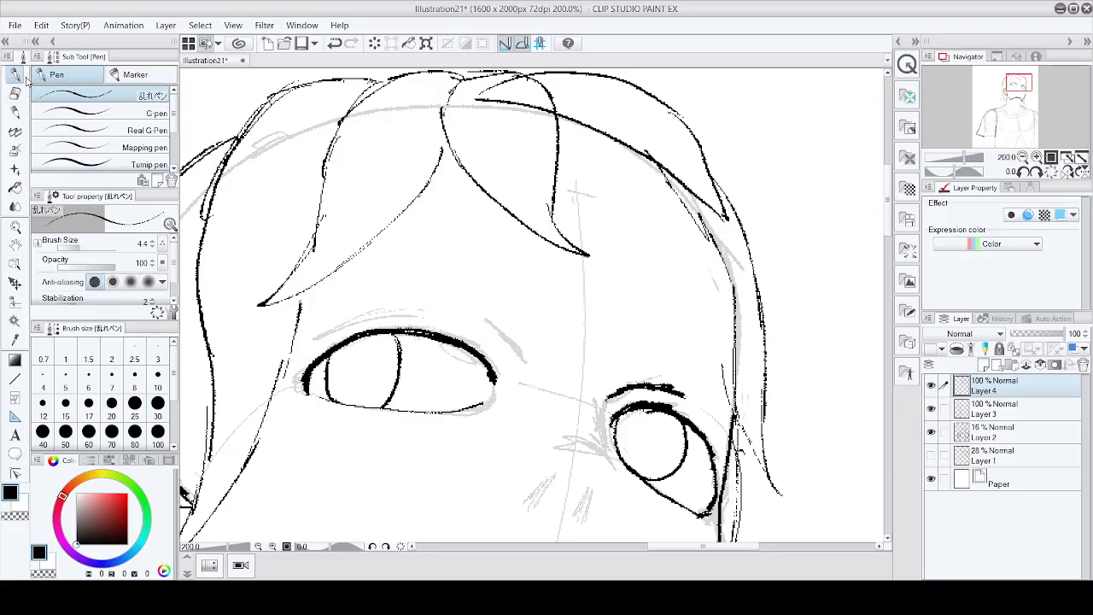
left_click_drag(437, 313, 501, 354)
scroll(453, 238, "down", 2)
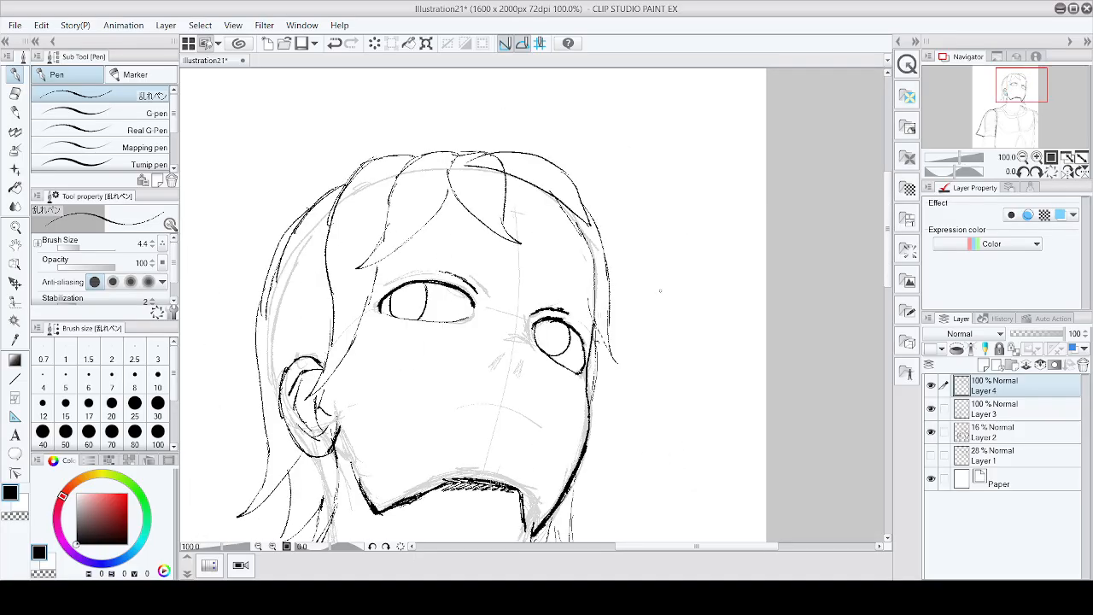
Step: Reinforce the left eye's upper crease with two more strokes along it
scroll(472, 270, "up", 3)
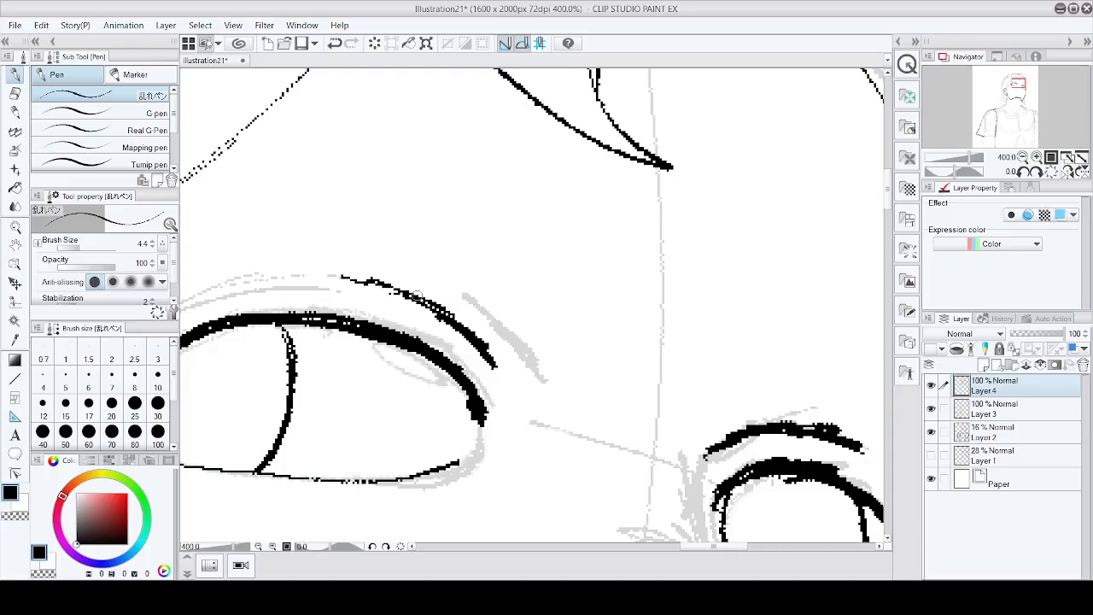
left_click_drag(305, 281, 376, 288)
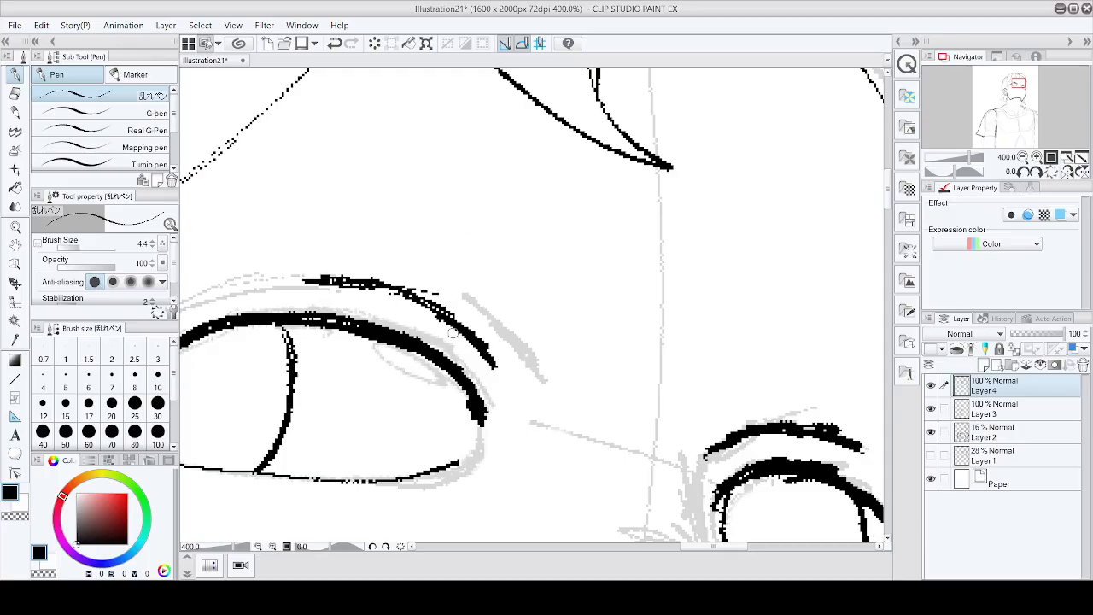
mouse_move(477, 361)
left_mouse_down()
mouse_move(486, 407)
mouse_move(452, 333)
mouse_move(416, 309)
left_mouse_up()
scroll(421, 337, "down", 5)
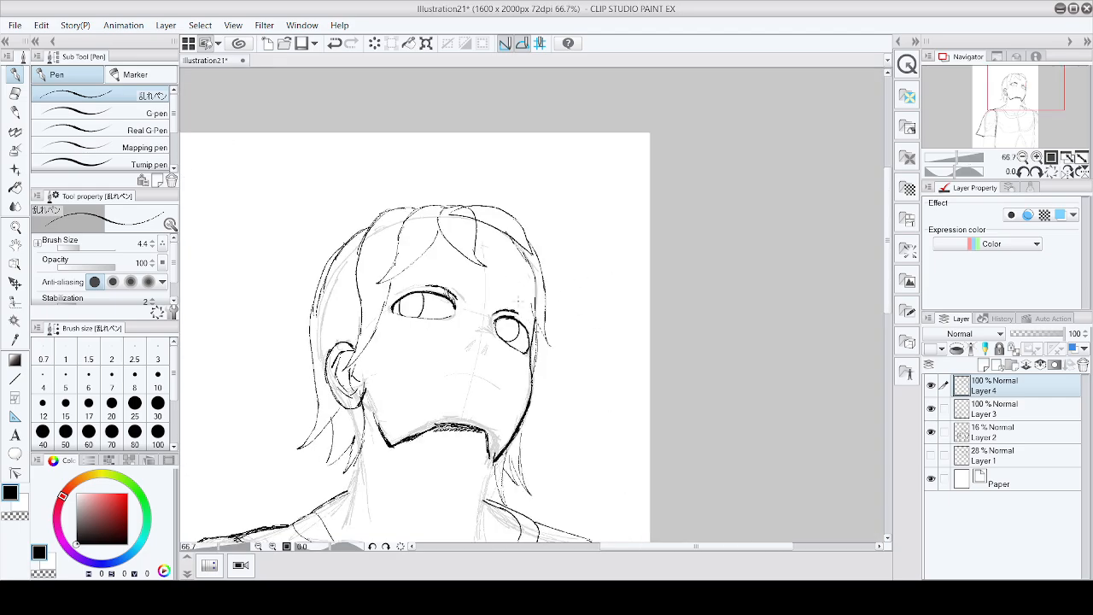
Step: Extend the left eye's upper crease toward the inner corner with a long stroke
scroll(423, 284, "up", 6)
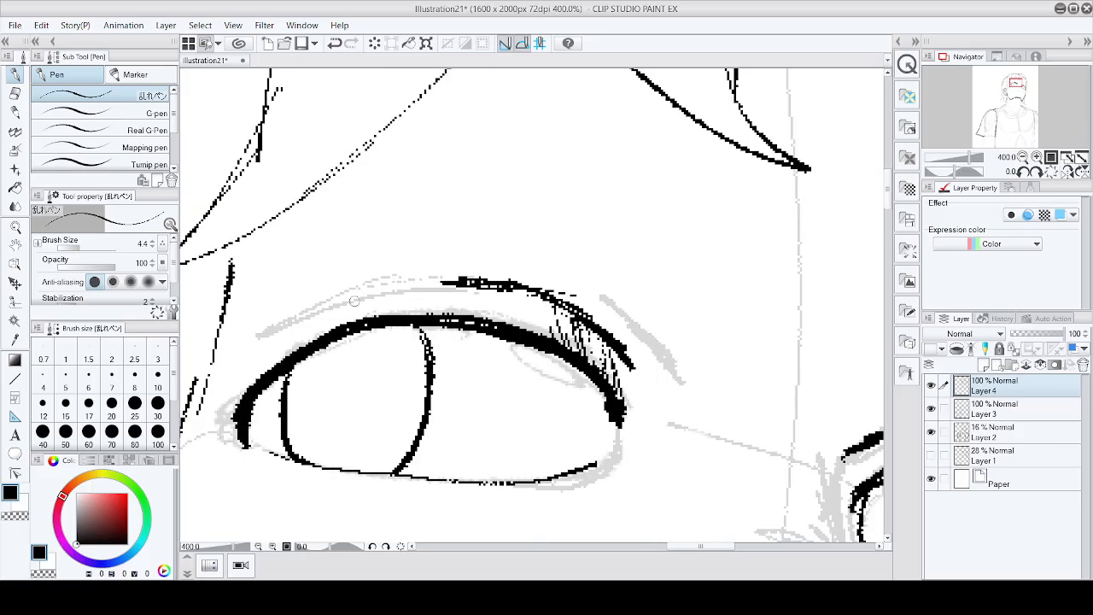
left_click_drag(381, 286, 244, 342)
scroll(244, 341, "down", 5)
scroll(481, 332, "up", 5)
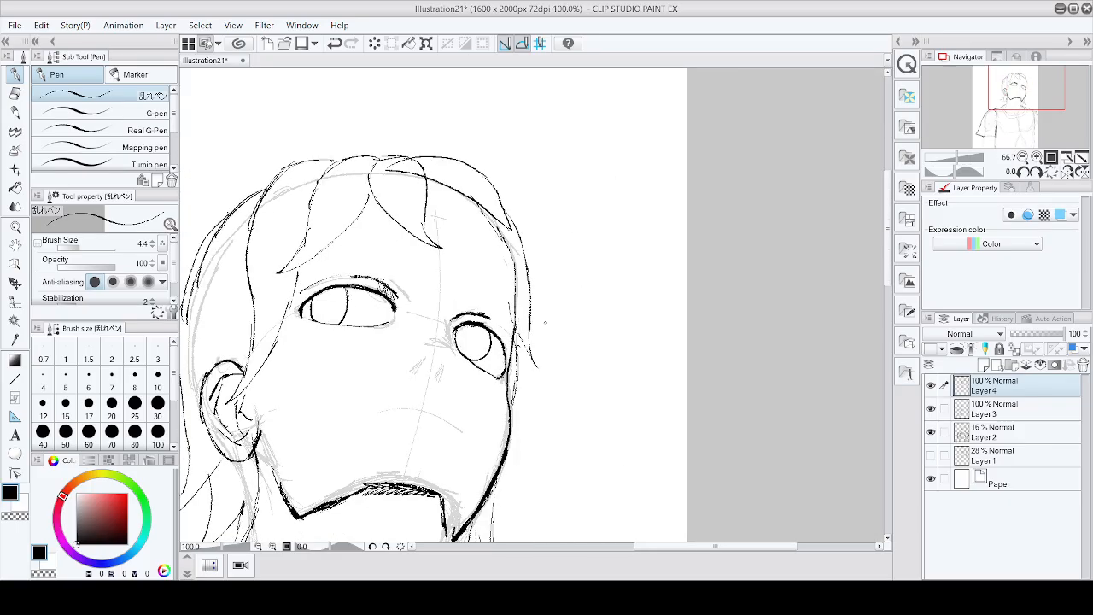
left_click_drag(405, 350, 434, 399)
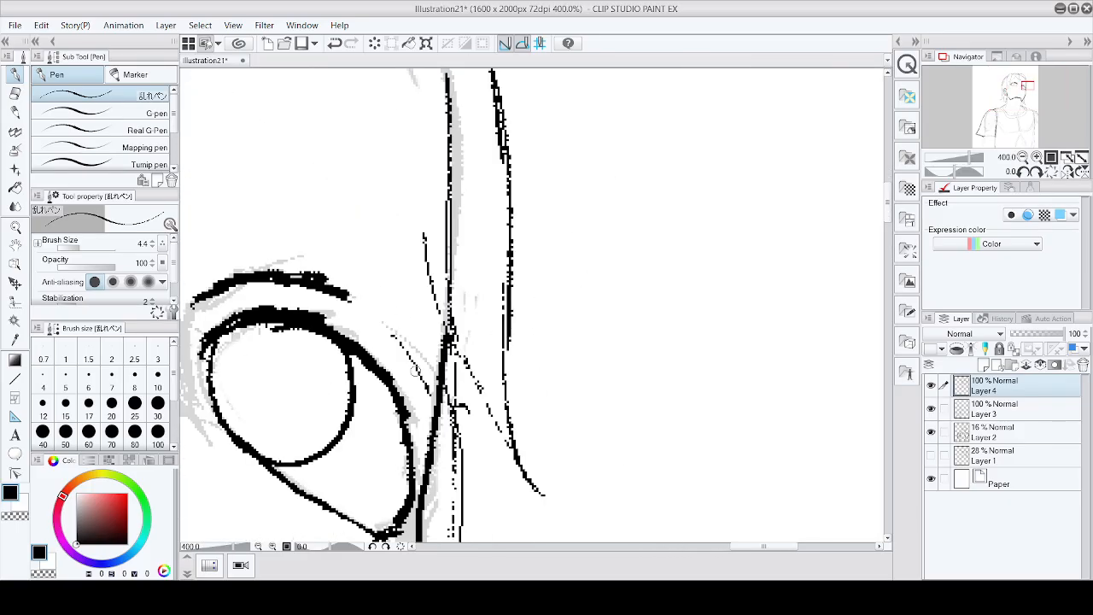
scroll(430, 363, "down", 3)
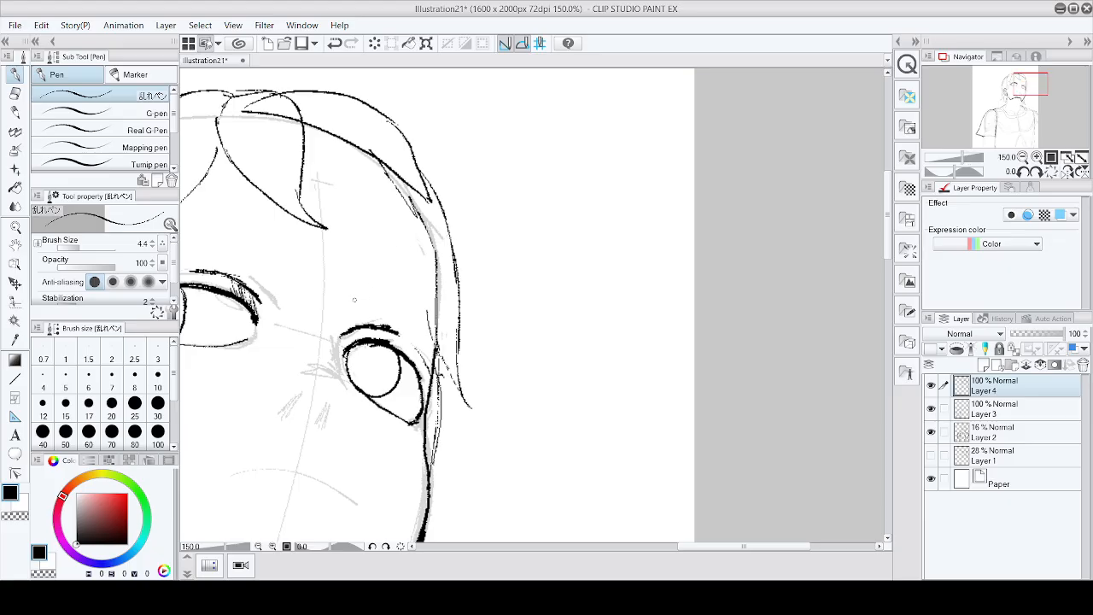
Step: Redraw the crease line above the right eye's upper lid
mouse_move(355, 300)
left_mouse_down()
mouse_move(388, 294)
mouse_move(435, 329)
left_mouse_up()
key("ctrl+z")
key("ctrl+z")
key("ctrl+z")
left_click_drag(352, 292, 438, 343)
left_click_drag(367, 296, 437, 334)
scroll(452, 327, "down", 3)
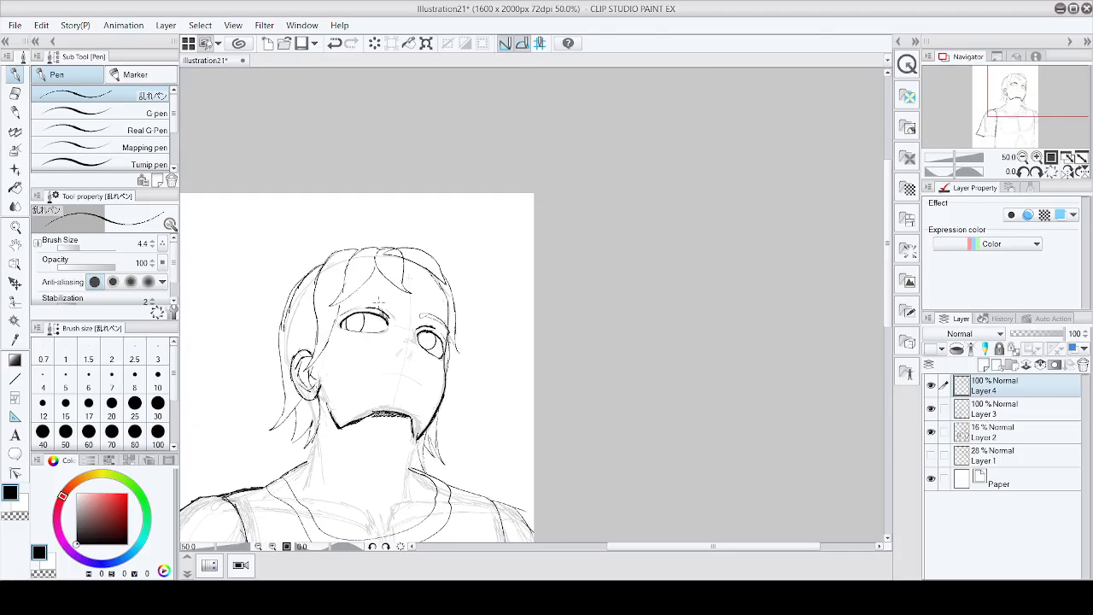
Step: Draw the left eyebrow as a long outlined shape above the eye
scroll(380, 301, "up", 2)
left_click_drag(299, 303, 358, 290)
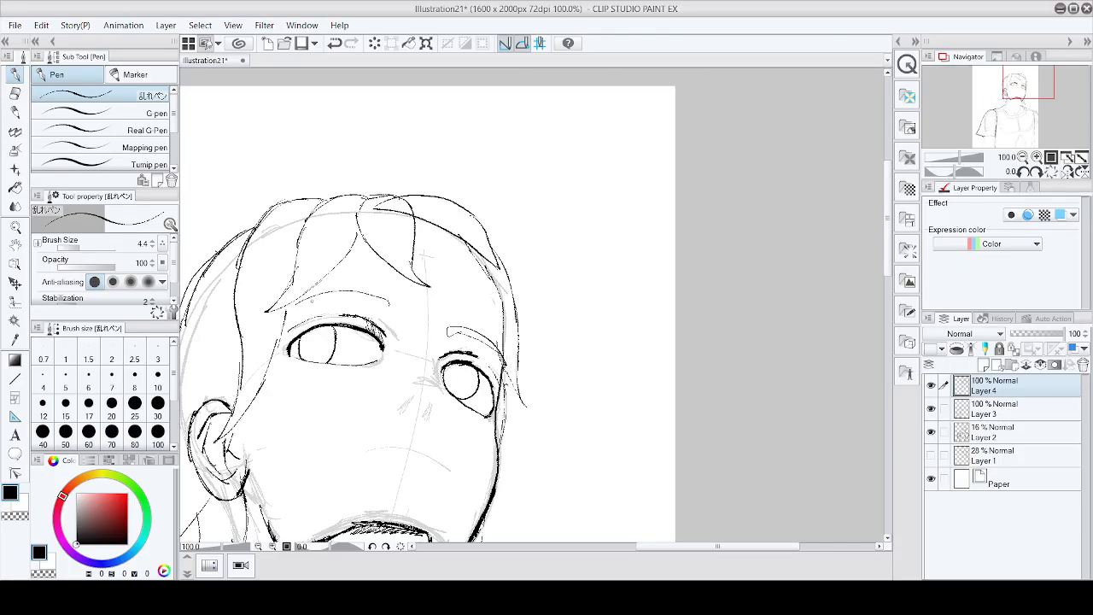
scroll(390, 304, "up", 2)
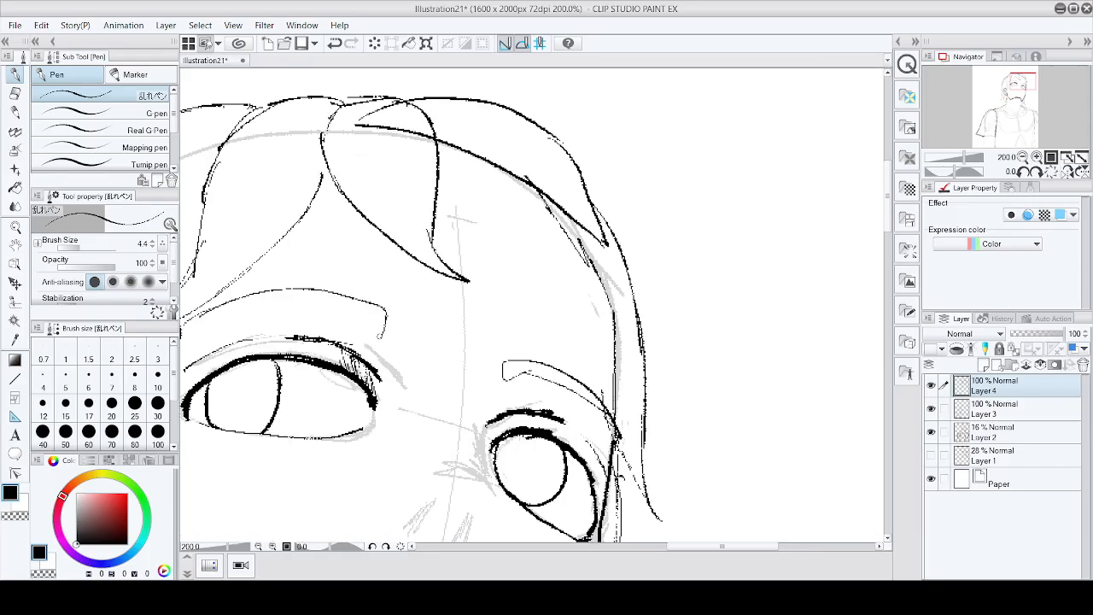
mouse_move(380, 336)
left_mouse_down()
mouse_move(339, 312)
mouse_move(268, 310)
mouse_move(184, 327)
left_mouse_up()
scroll(318, 274, "down", 3)
scroll(317, 273, "down", 2)
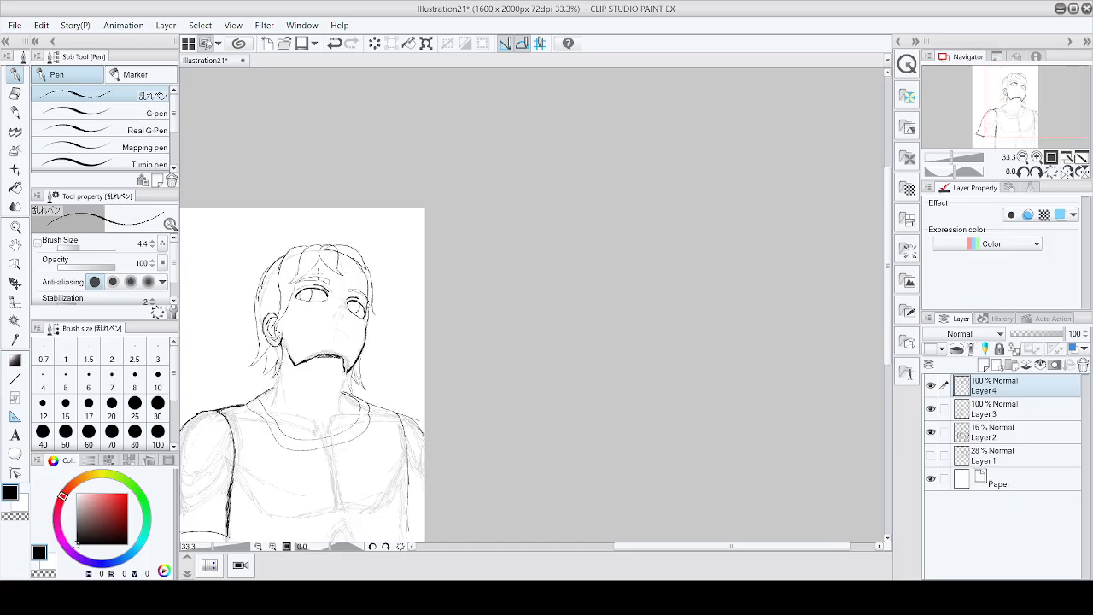
Step: Try sketching short nose strokes below the right eye, then undo them
scroll(377, 286, "up", 4)
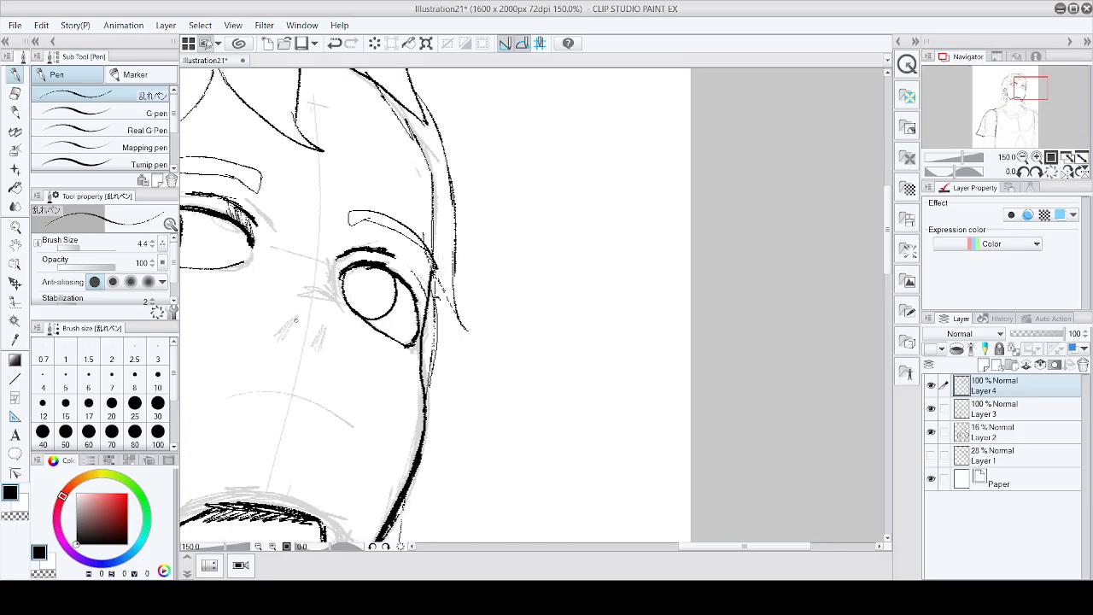
mouse_move(296, 323)
left_mouse_down()
mouse_move(275, 352)
mouse_move(262, 347)
mouse_move(268, 354)
left_mouse_up()
left_click_drag(319, 329, 313, 346)
left_click_drag(310, 349, 301, 368)
key("ctrl+z")
key("ctrl+z")
key("ctrl+z")
key("ctrl+z")
key("ctrl+z")
key("ctrl+z")
Step: Draw short wedge strokes and a line along the nose bridge beside the right eye
scroll(371, 293, "down", 1)
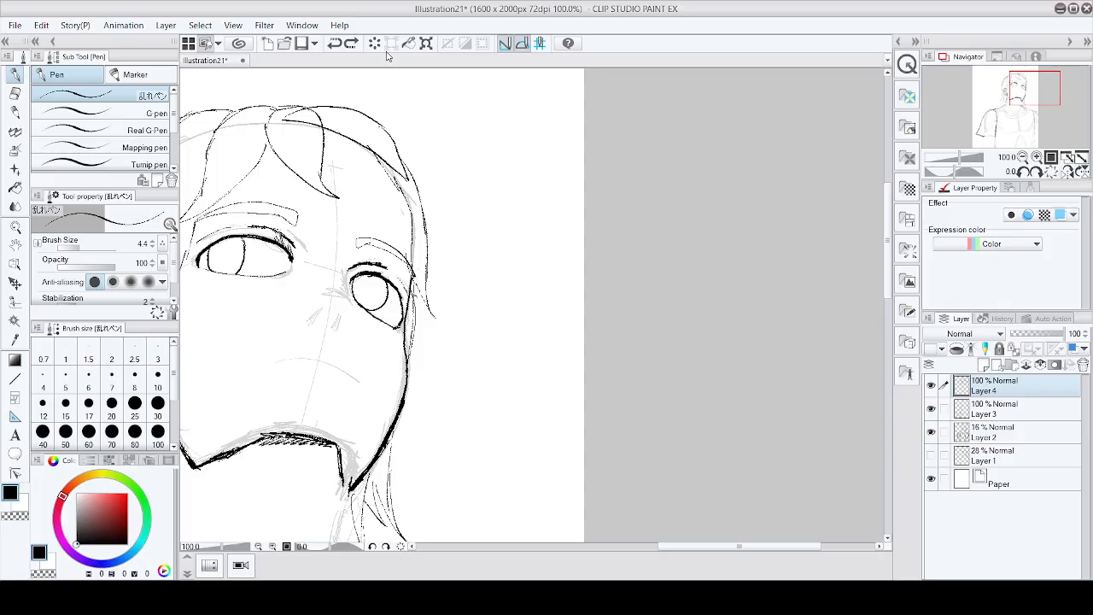
scroll(347, 305, "up", 4)
scroll(316, 289, "down", 3)
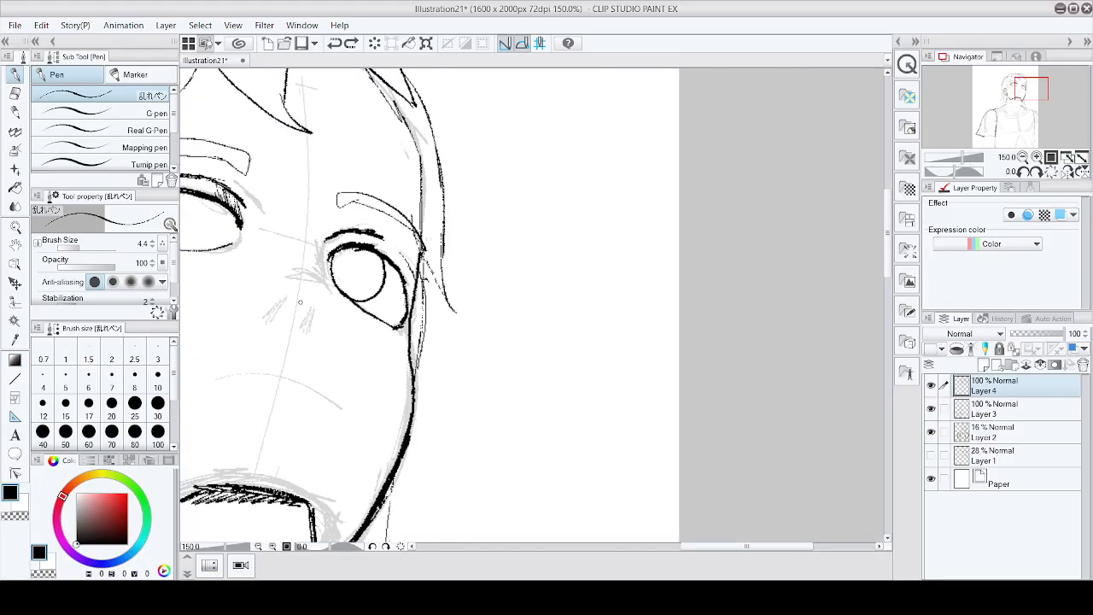
left_click_drag(293, 285, 265, 321)
mouse_move(293, 287)
left_mouse_down()
mouse_move(256, 306)
mouse_move(300, 320)
left_mouse_up()
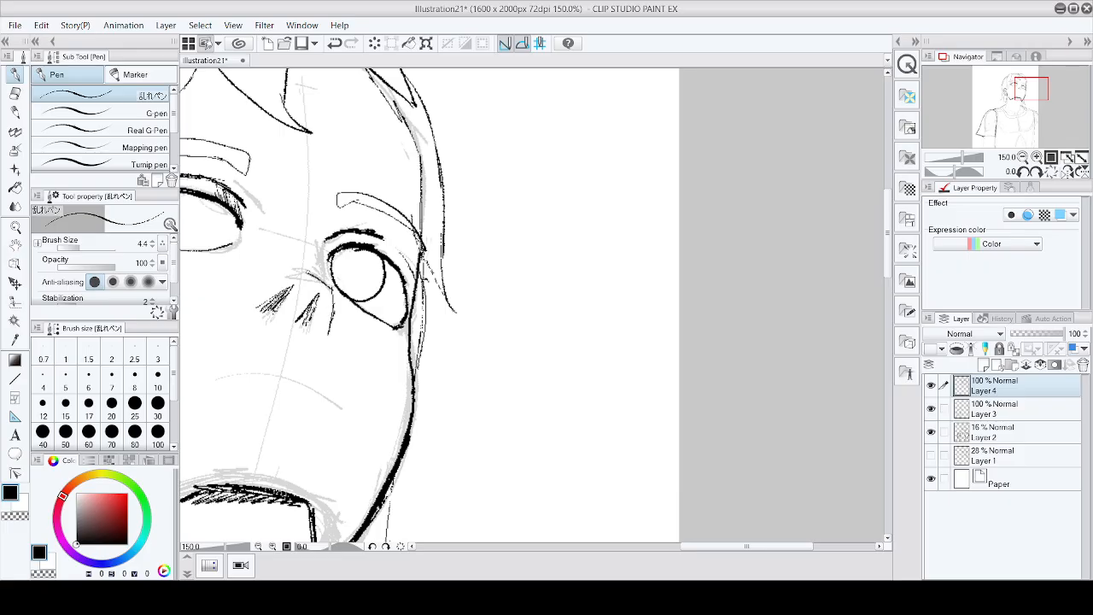
left_click_drag(271, 277, 238, 300)
Step: Thicken the right eye's inner corner with two short strokes
mouse_move(330, 275)
left_mouse_down()
mouse_move(321, 292)
mouse_move(312, 262)
left_mouse_up()
left_click_drag(325, 231, 311, 253)
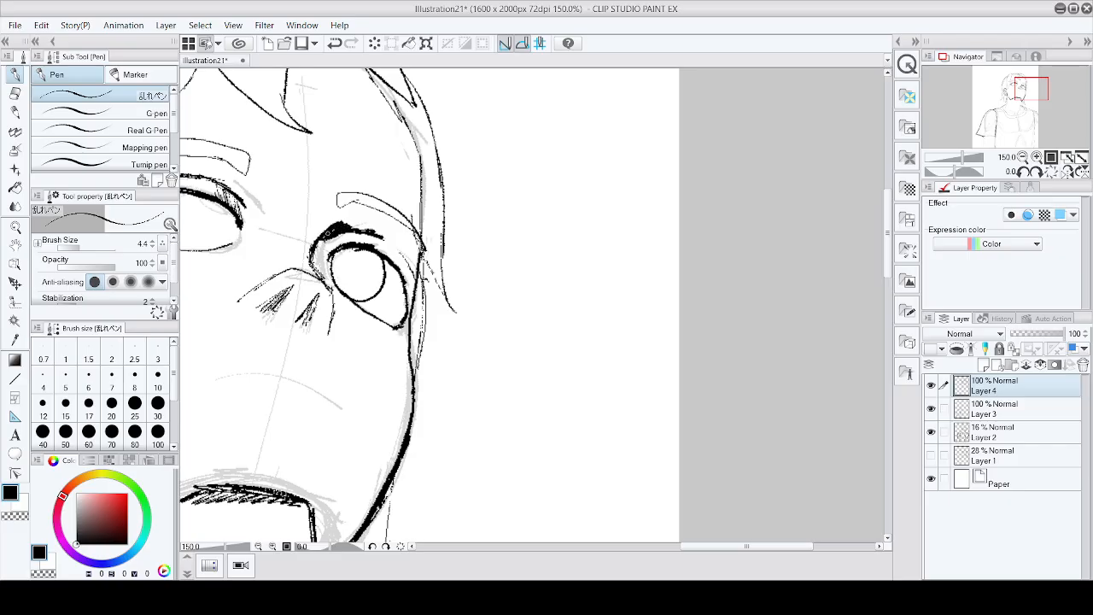
scroll(391, 176, "down", 2)
scroll(368, 182, "up", 2)
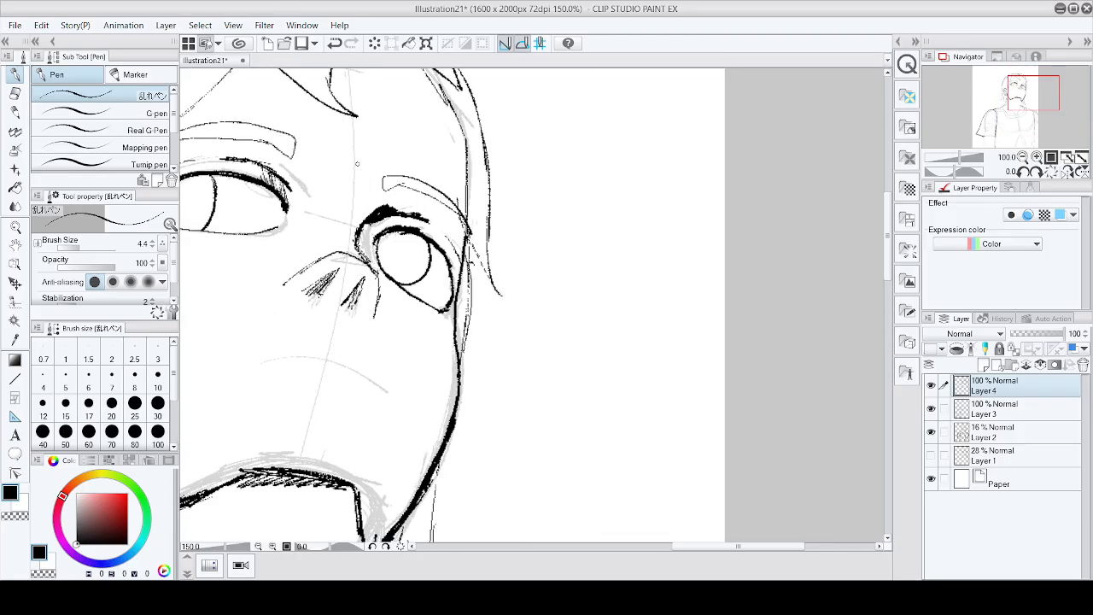
scroll(357, 164, "down", 2)
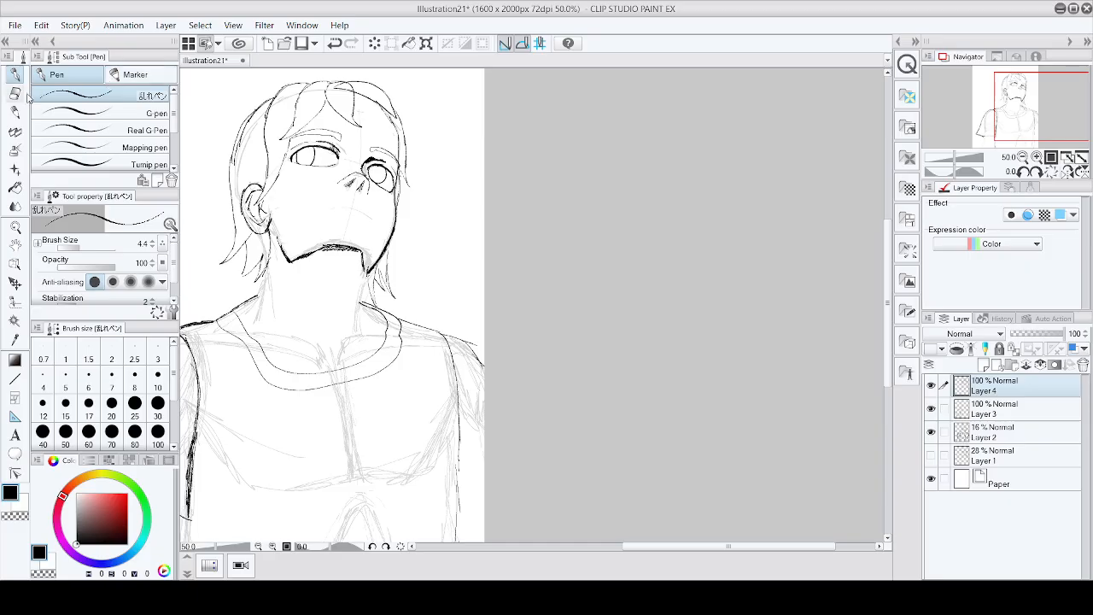
Step: Erase a small mark on the face below the right eye
key("e")
scroll(370, 188, "up", 2)
mouse_move(370, 188)
left_mouse_down()
mouse_move(414, 177)
mouse_move(427, 188)
mouse_move(426, 205)
mouse_move(386, 213)
left_mouse_up()
scroll(385, 213, "down", 2)
scroll(444, 169, "up", 2)
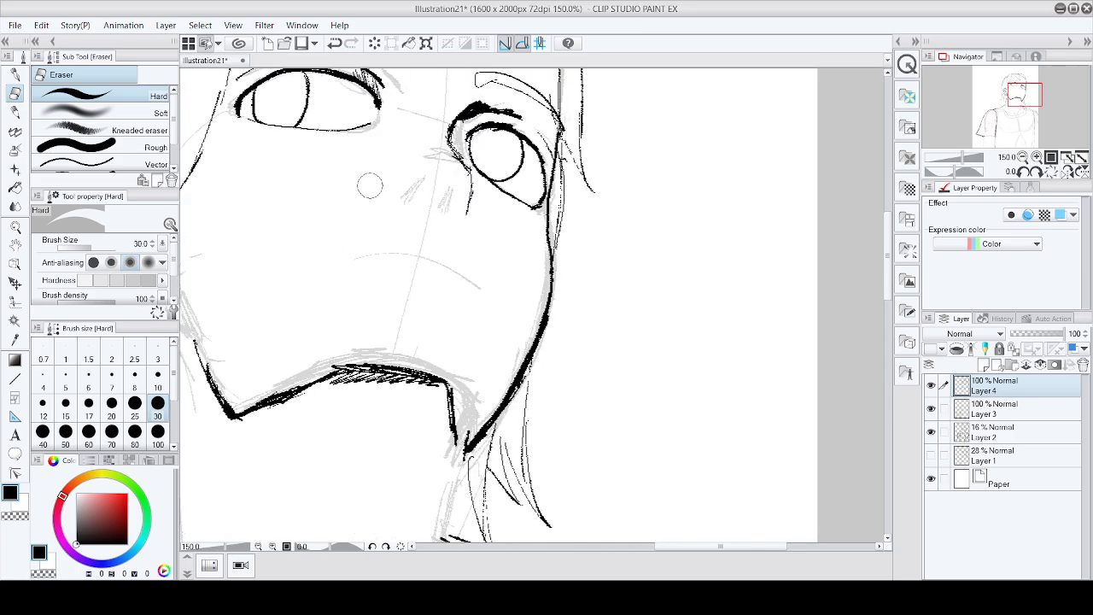
Step: Switch back to the pen and undo the last three strokes on the face
scroll(380, 183, "down", 3)
scroll(526, 189, "down", 1)
scroll(515, 188, "up", 4)
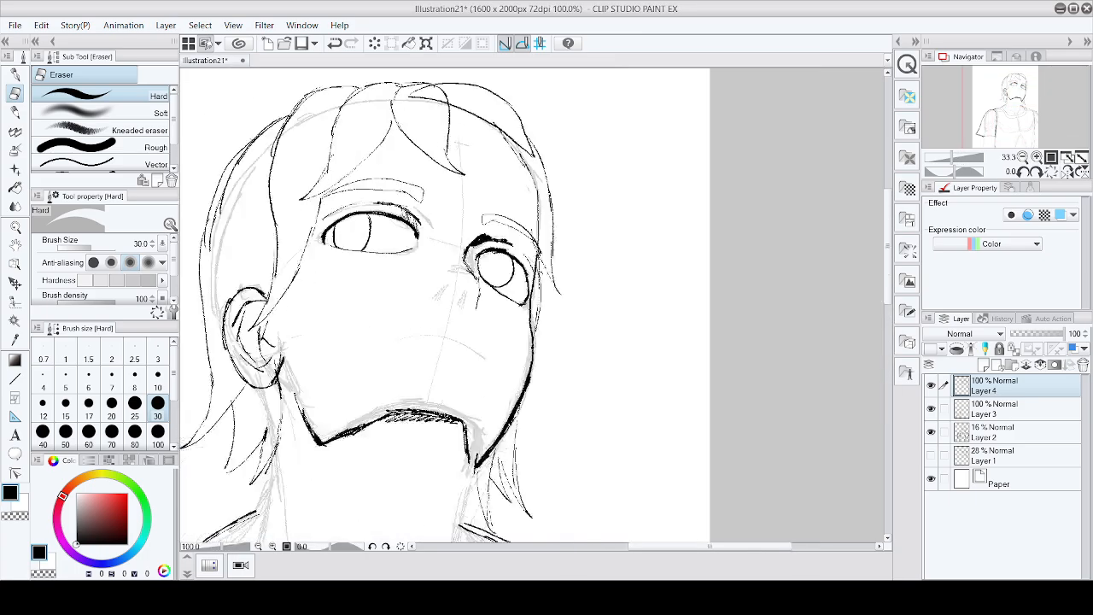
scroll(530, 335, "down", 2)
key("p")
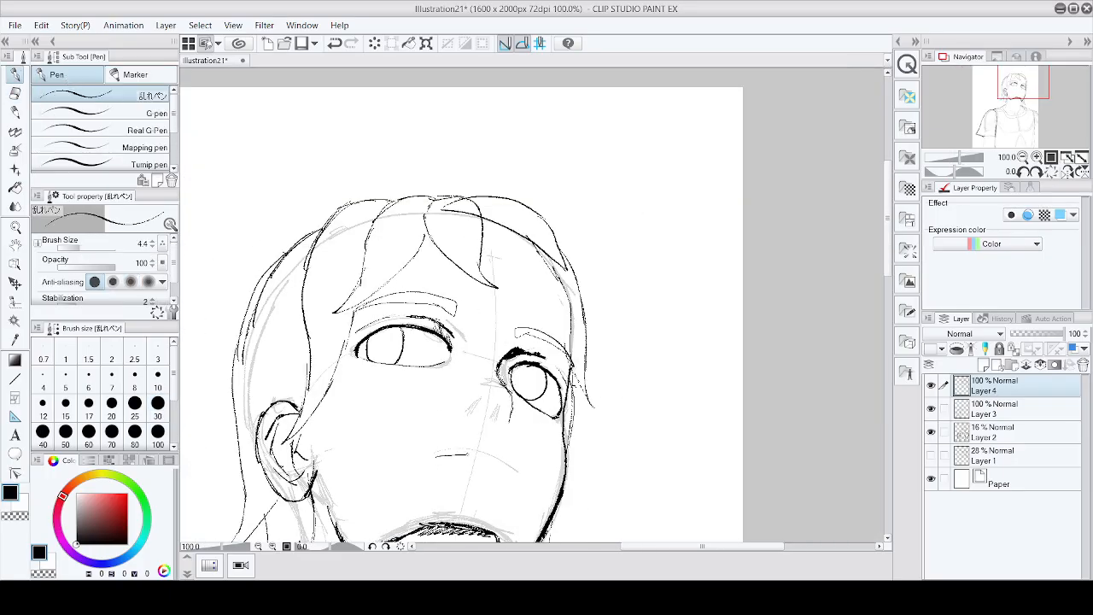
key("ctrl+z")
key("ctrl+z")
key("ctrl+z")
Step: Draw a downward-curving mouth line below the nose, redrawing it several times until it sits right
left_click_drag(475, 459, 492, 462)
scroll(531, 481, "down", 5)
scroll(529, 491, "up", 7)
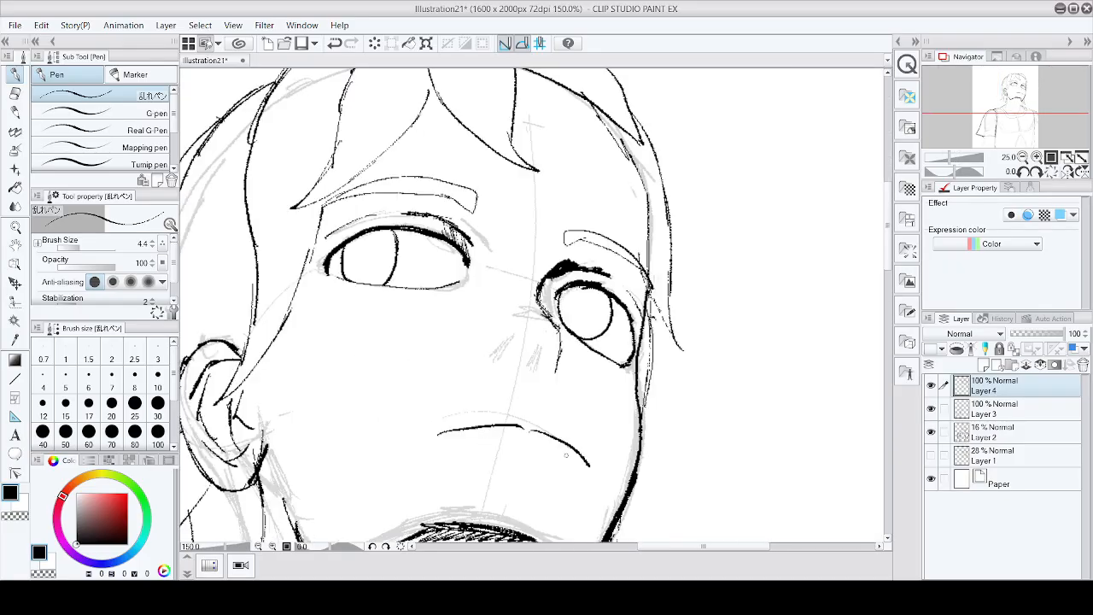
scroll(469, 421, "down", 3)
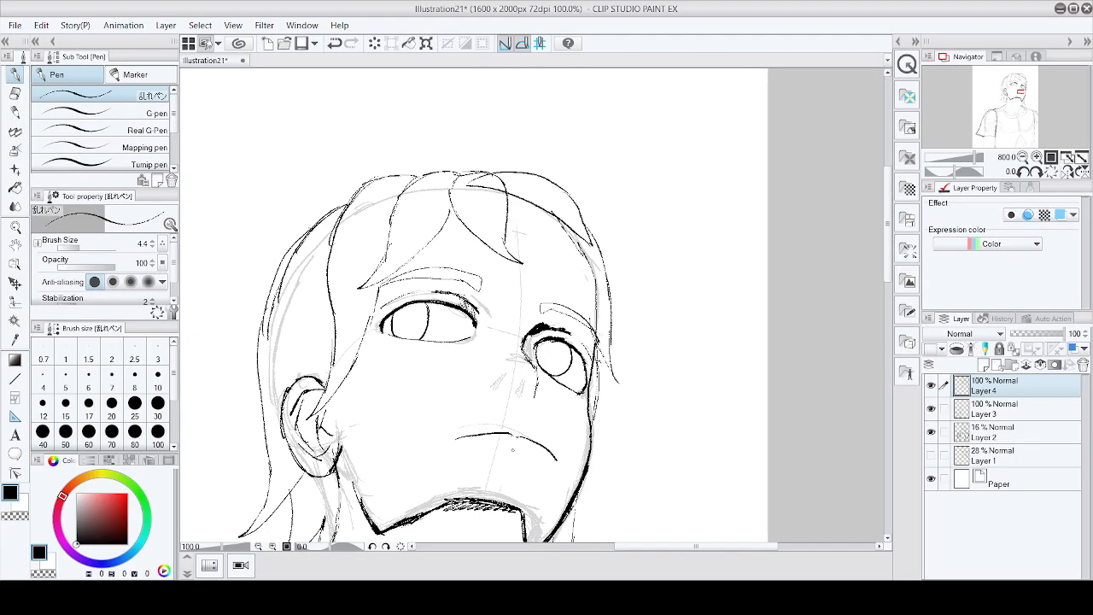
scroll(496, 435, "up", 2)
scroll(527, 434, "down", 5)
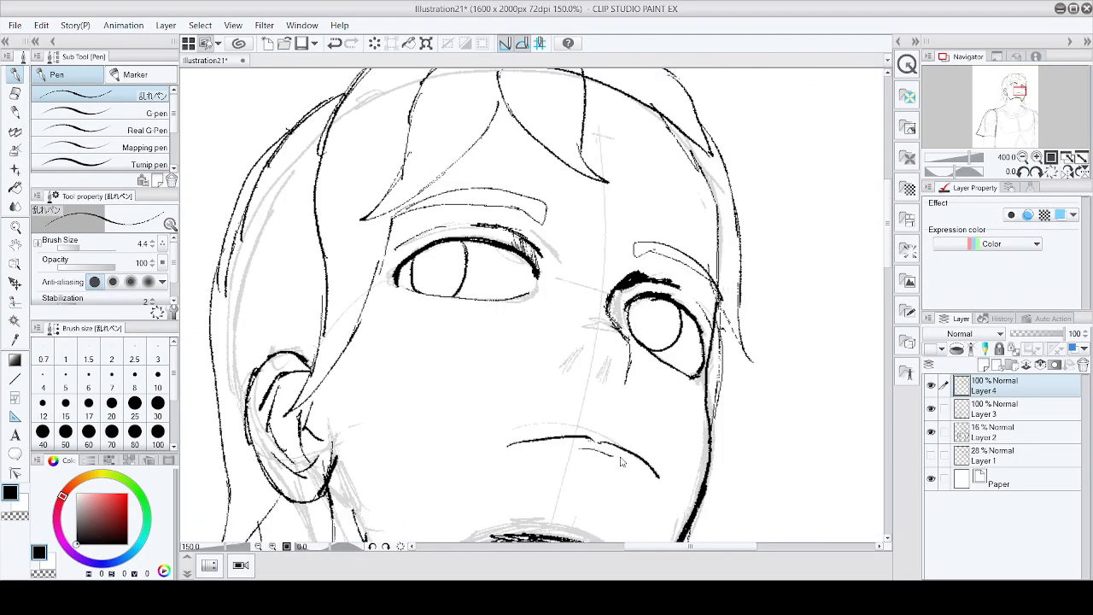
scroll(706, 461, "up", 3)
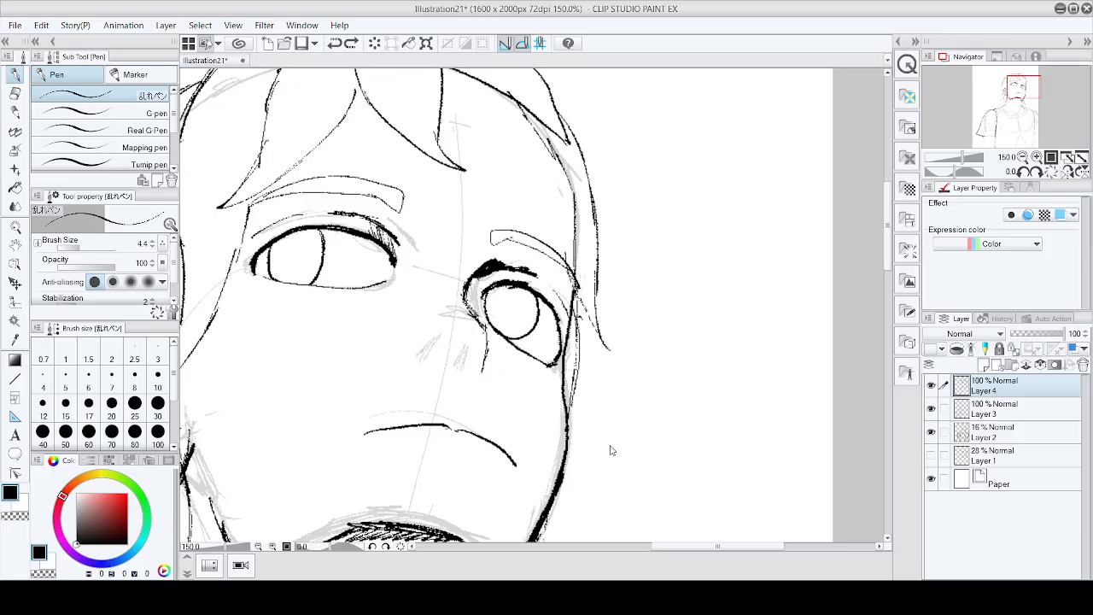
mouse_move(375, 430)
left_mouse_down()
mouse_move(451, 428)
mouse_move(504, 450)
left_mouse_up()
key("ctrl+z")
mouse_move(374, 429)
left_mouse_down()
mouse_move(445, 431)
mouse_move(513, 471)
left_mouse_up()
scroll(513, 472, "down", 3)
key("ctrl+z")
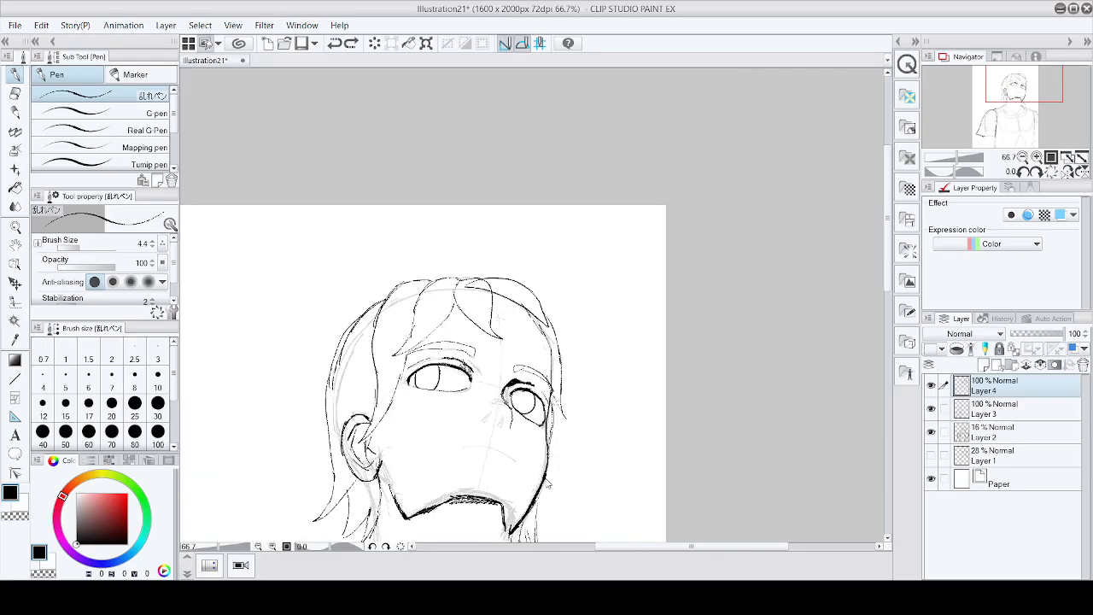
scroll(511, 468, "up", 3)
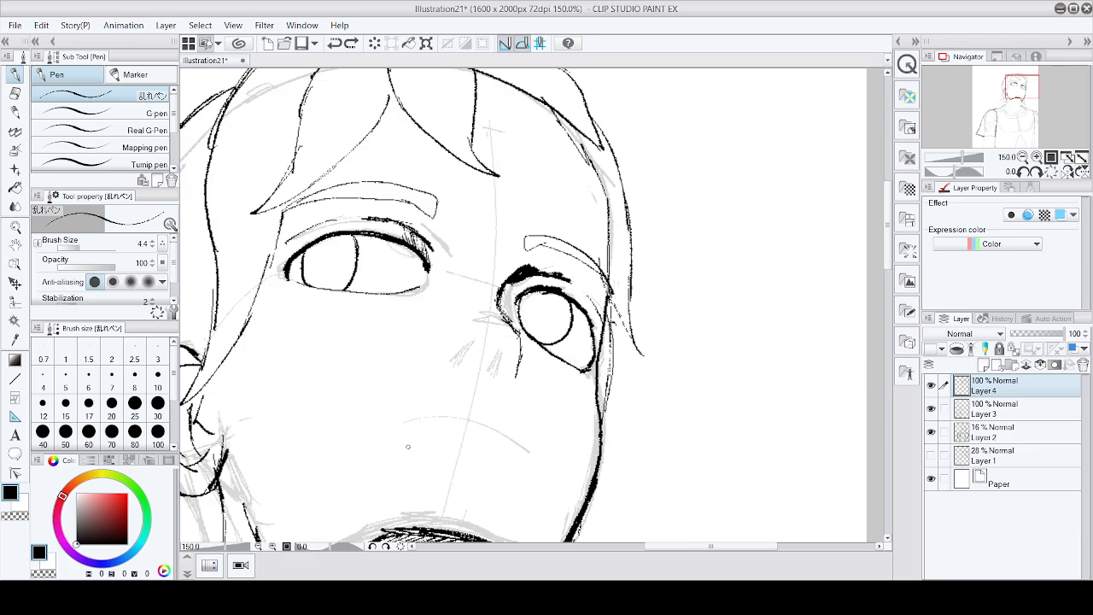
mouse_move(408, 446)
left_mouse_down()
mouse_move(484, 450)
mouse_move(523, 469)
left_mouse_up()
key("ctrl+z")
mouse_move(431, 436)
left_mouse_down()
mouse_move(504, 441)
mouse_move(525, 462)
left_mouse_up()
key("ctrl+z")
left_click_drag(431, 427, 530, 463)
scroll(462, 429, "up", 3)
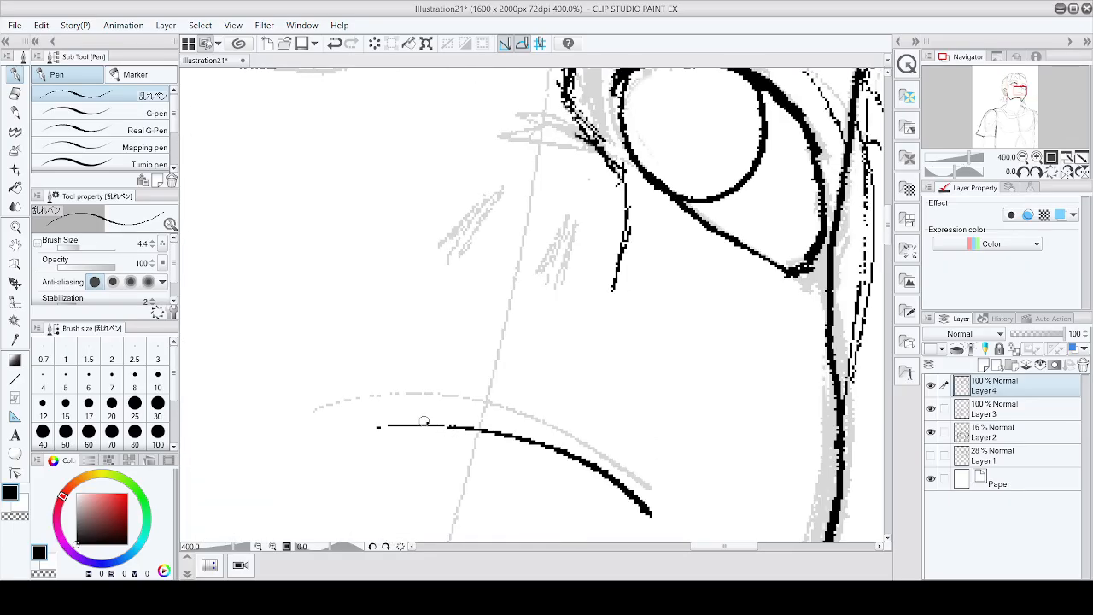
Step: Thicken both ends of the mouth line with short strokes
mouse_move(424, 421)
left_mouse_down()
mouse_move(355, 432)
mouse_move(448, 428)
left_mouse_up()
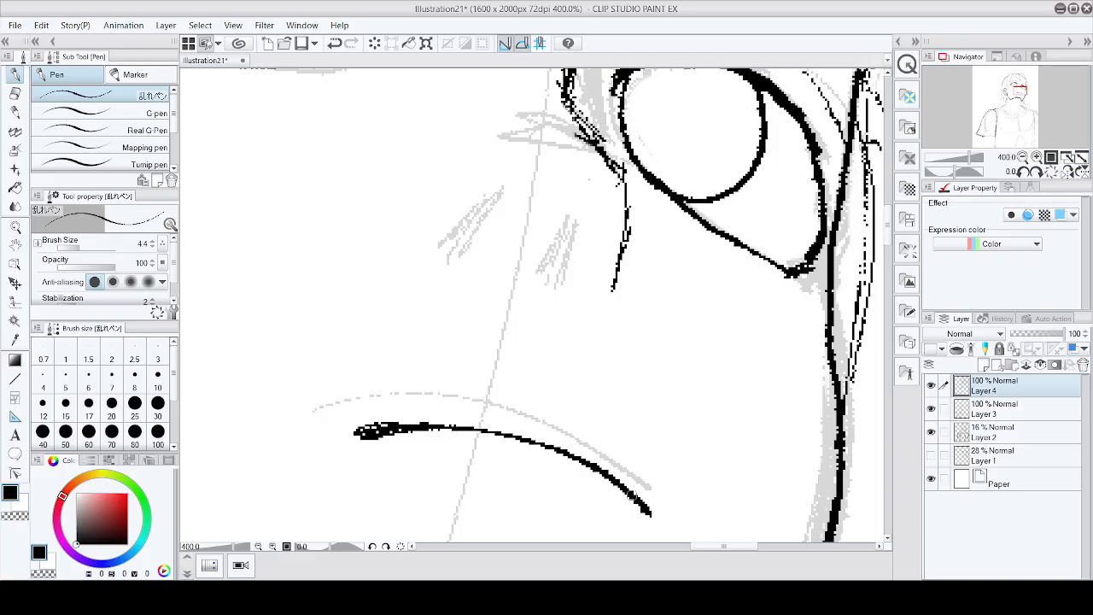
mouse_move(633, 495)
left_mouse_down()
mouse_move(648, 513)
mouse_move(614, 480)
left_mouse_up()
left_click_drag(613, 480, 640, 490)
Step: Hide the sketch layer to check the inked lines, then show it again and return to 100% zoom
scroll(640, 489, "down", 4)
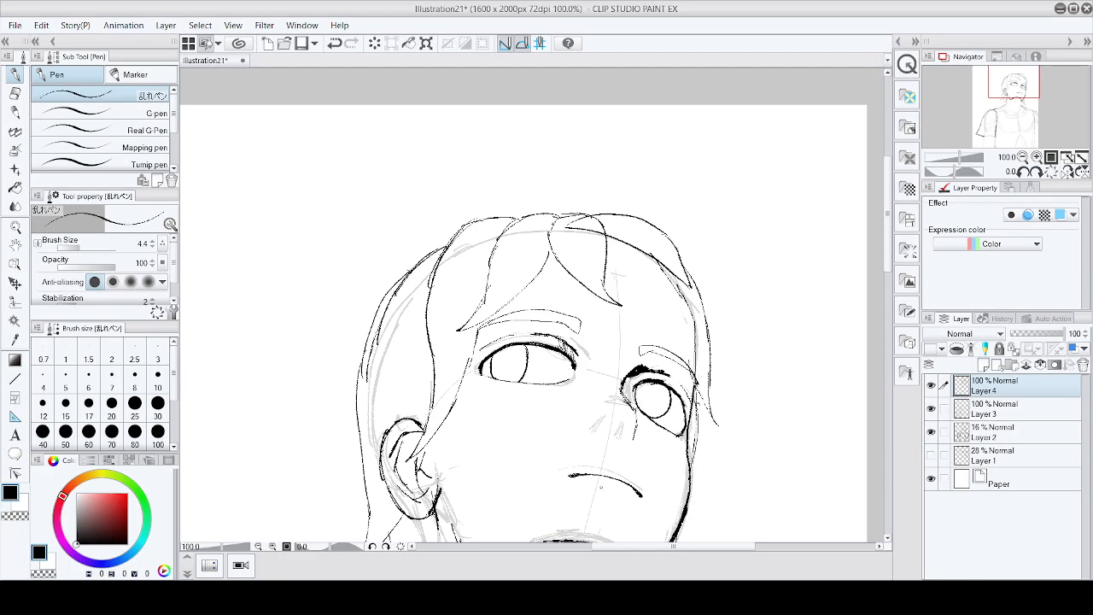
scroll(687, 491, "down", 3)
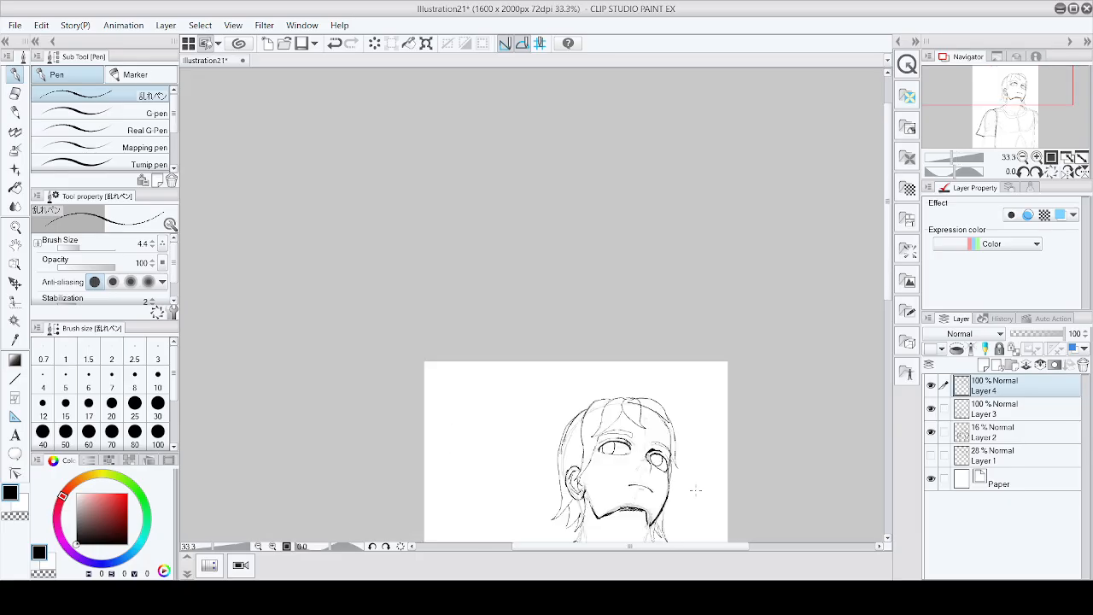
scroll(696, 490, "down", 3)
scroll(699, 489, "up", 2)
scroll(699, 489, "up", 1)
scroll(717, 461, "down", 1)
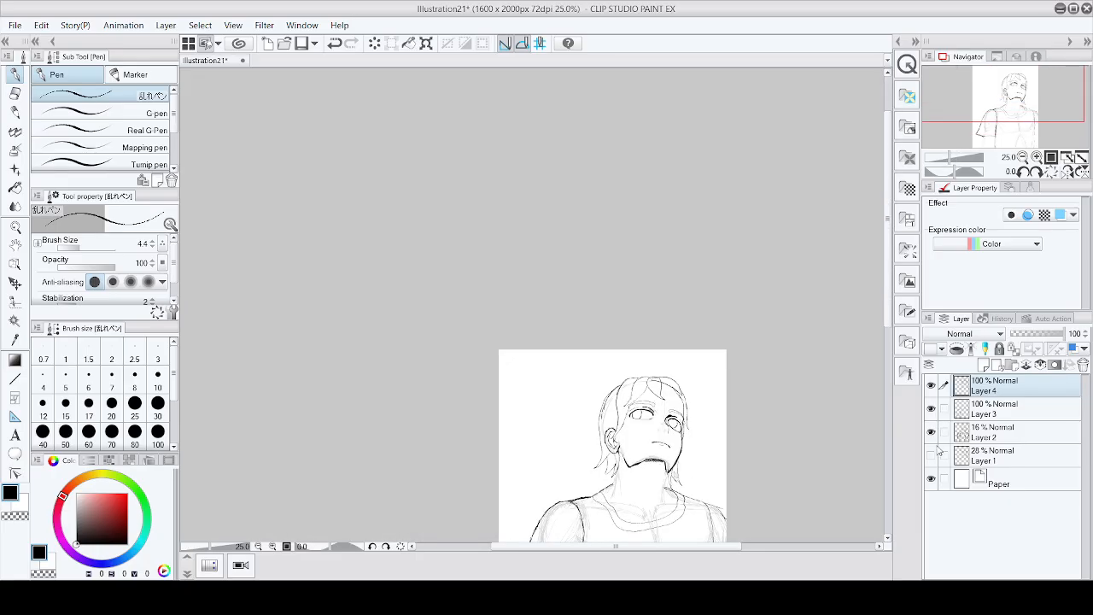
left_click(931, 431)
scroll(620, 356, "down", 1)
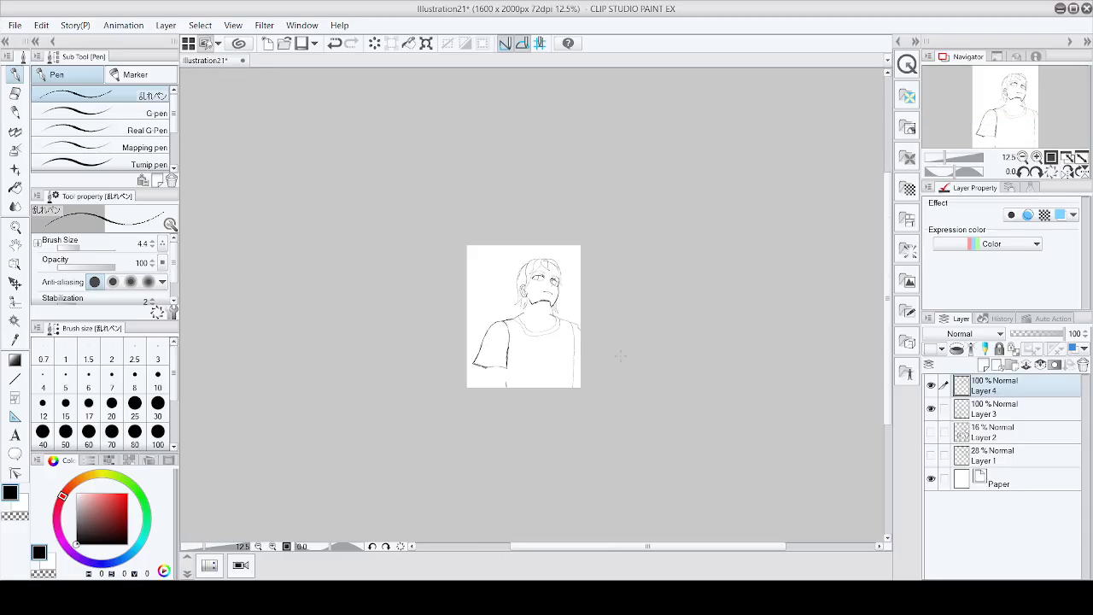
scroll(620, 356, "up", 4)
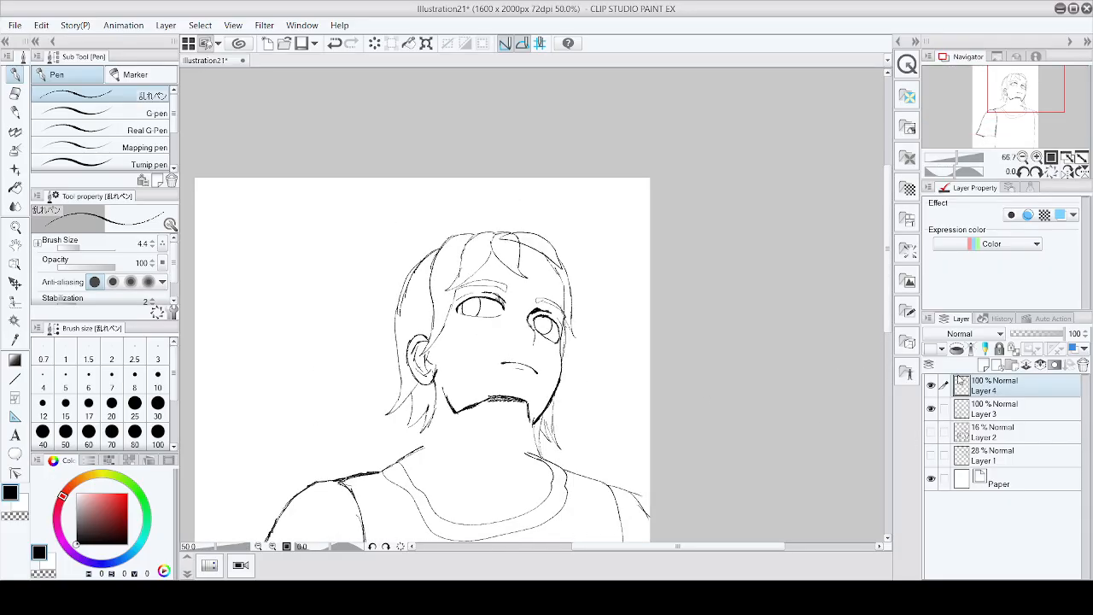
left_click(931, 432)
key("ctrl+alt+0")
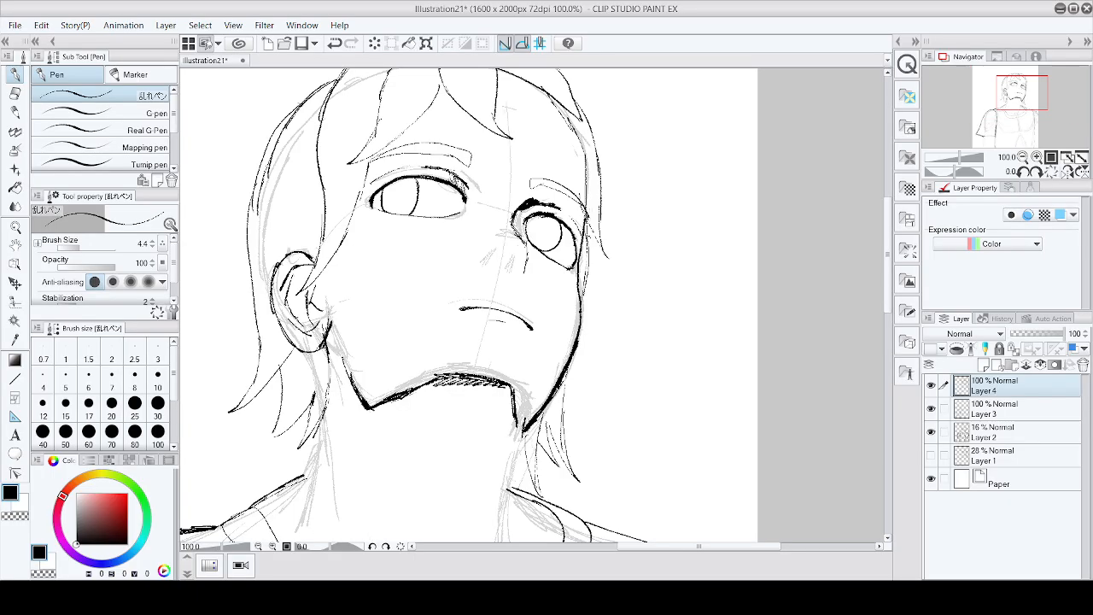
scroll(524, 427, "down", 2)
left_click_drag(482, 409, 517, 400)
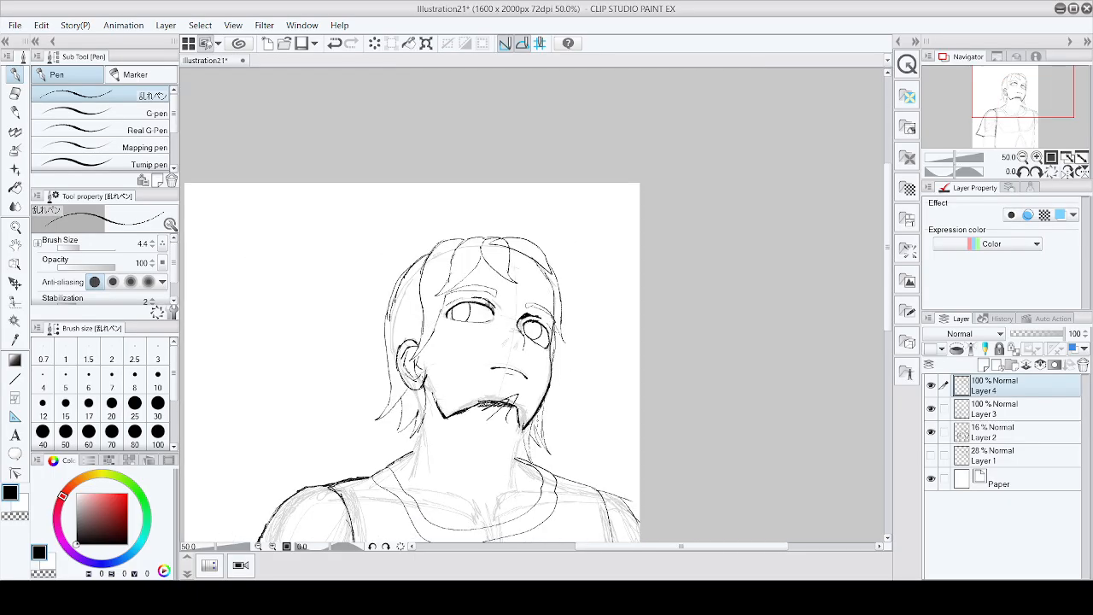
key("ctrl+z")
scroll(544, 408, "up", 2)
scroll(442, 374, "down", 2)
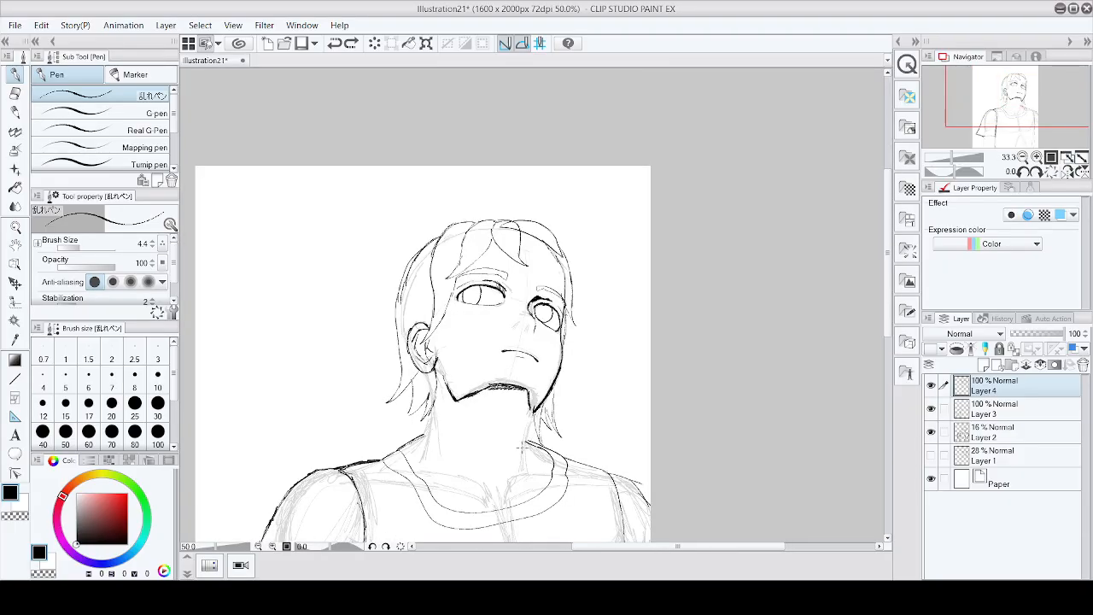
scroll(437, 432, "up", 3)
left_click_drag(496, 201, 520, 203)
scroll(558, 353, "down", 1)
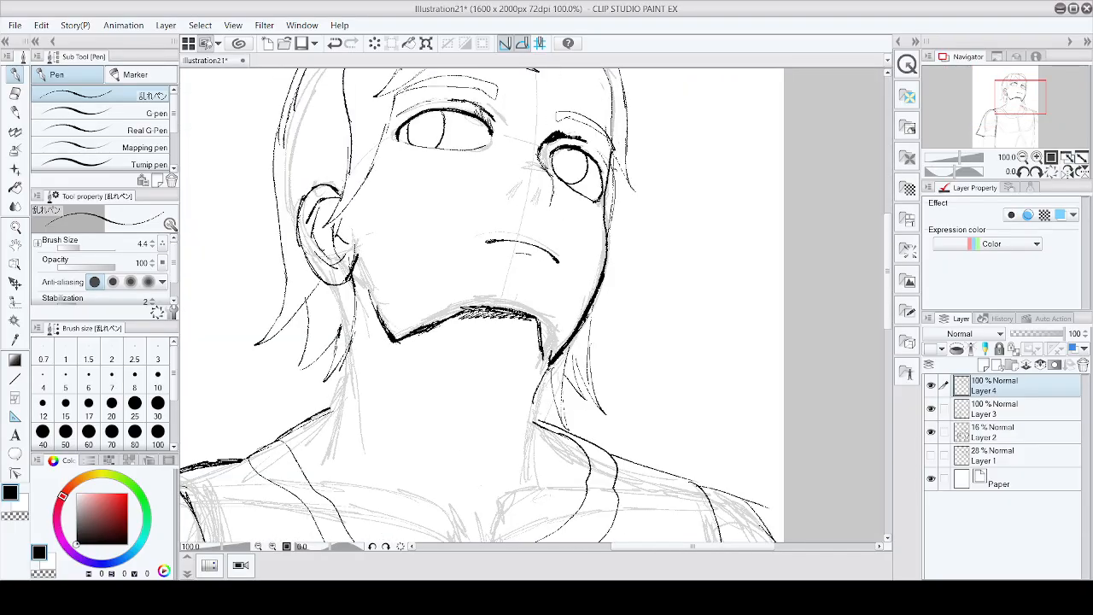
Step: Ink both sides of the neck from the jaw down toward the collar and shoulder
left_click_drag(548, 361, 533, 427)
key("ctrl+z")
key("ctrl+z")
left_click_drag(547, 362, 530, 441)
left_click_drag(536, 403, 530, 475)
left_click_drag(545, 364, 535, 447)
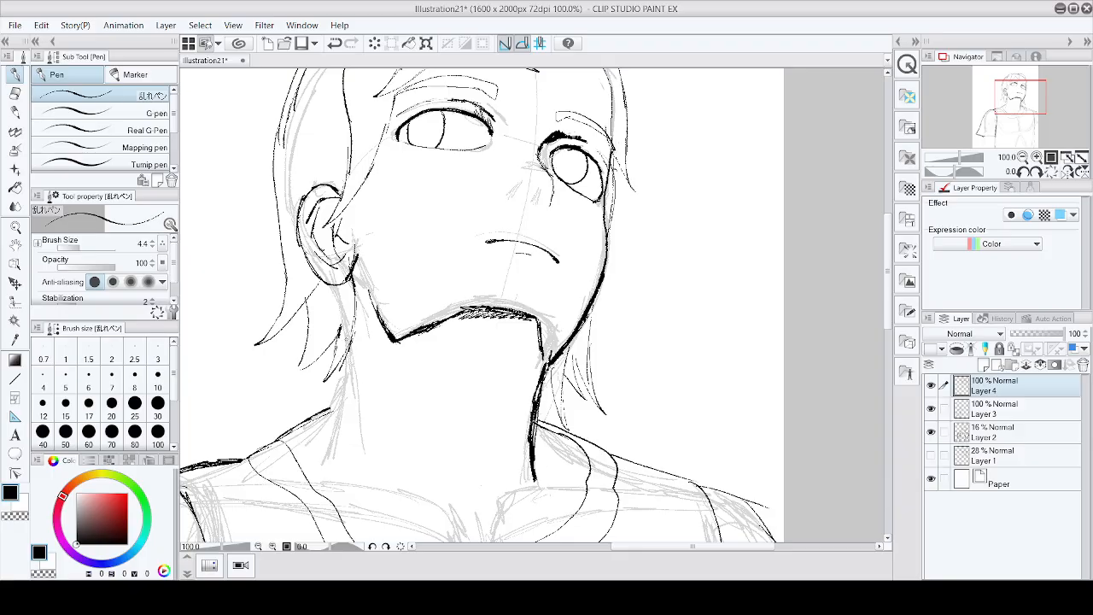
mouse_move(347, 346)
left_mouse_down()
mouse_move(328, 419)
mouse_move(341, 367)
mouse_move(318, 422)
mouse_move(303, 429)
left_mouse_up()
mouse_move(343, 369)
left_mouse_down()
mouse_move(334, 398)
mouse_move(283, 437)
left_mouse_up()
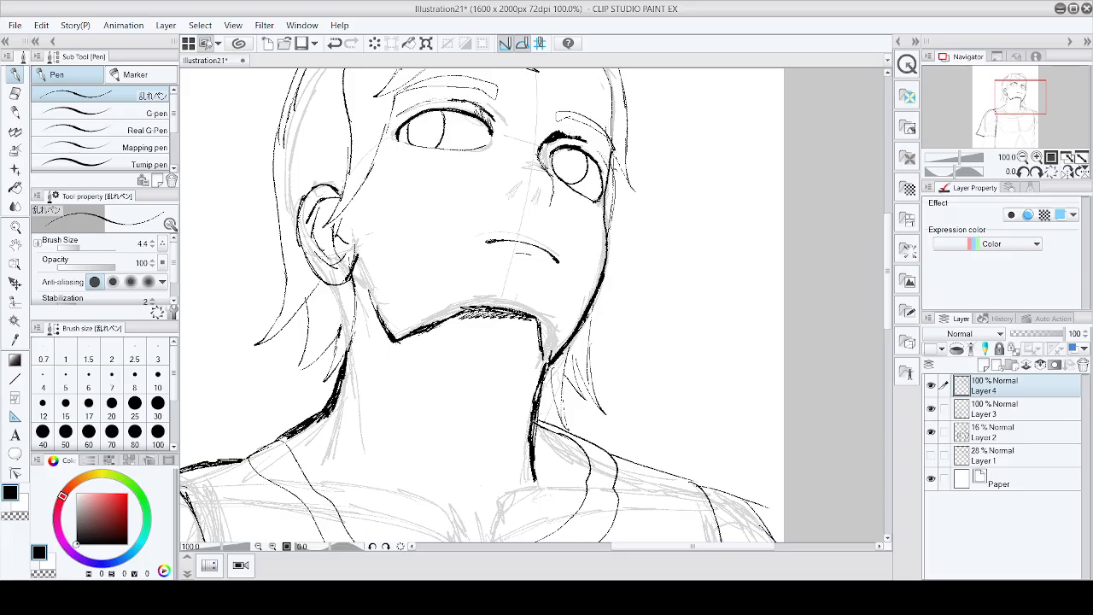
Step: Ink the collar's V-neck stroke and its left edge along the neckline
scroll(354, 318, "down", 4)
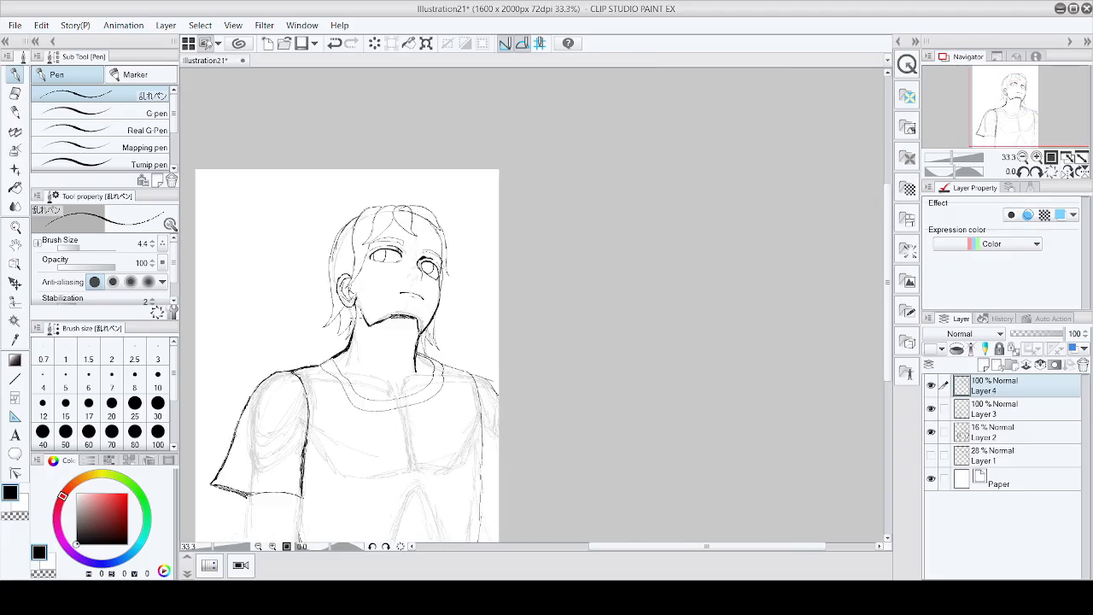
scroll(355, 319, "down", 1)
scroll(354, 319, "up", 2)
scroll(354, 320, "down", 1)
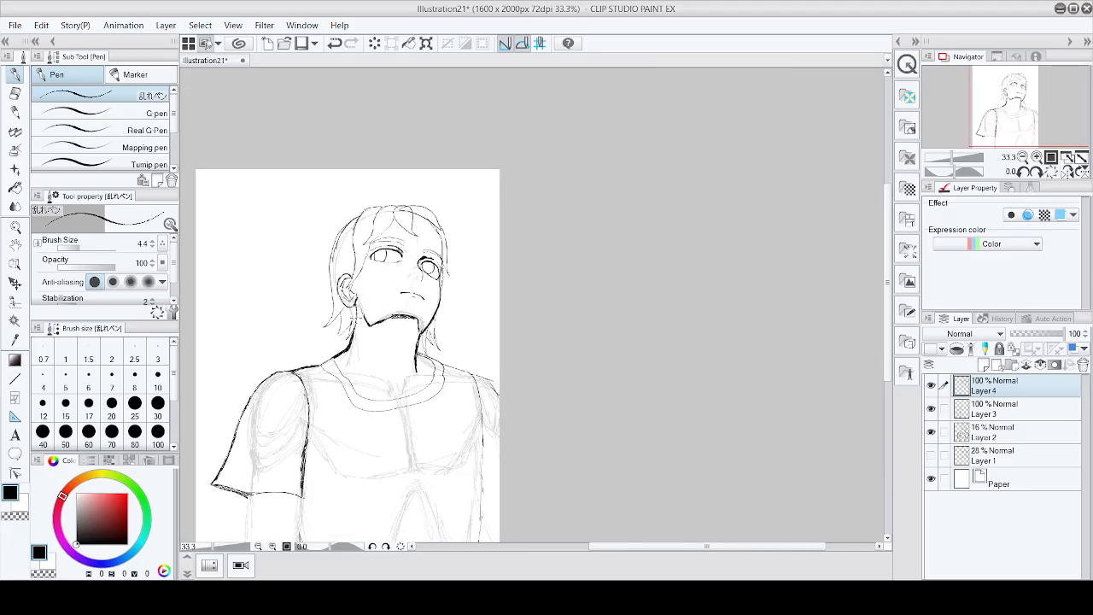
scroll(415, 352, "up", 2)
scroll(415, 352, "down", 2)
scroll(415, 352, "up", 3)
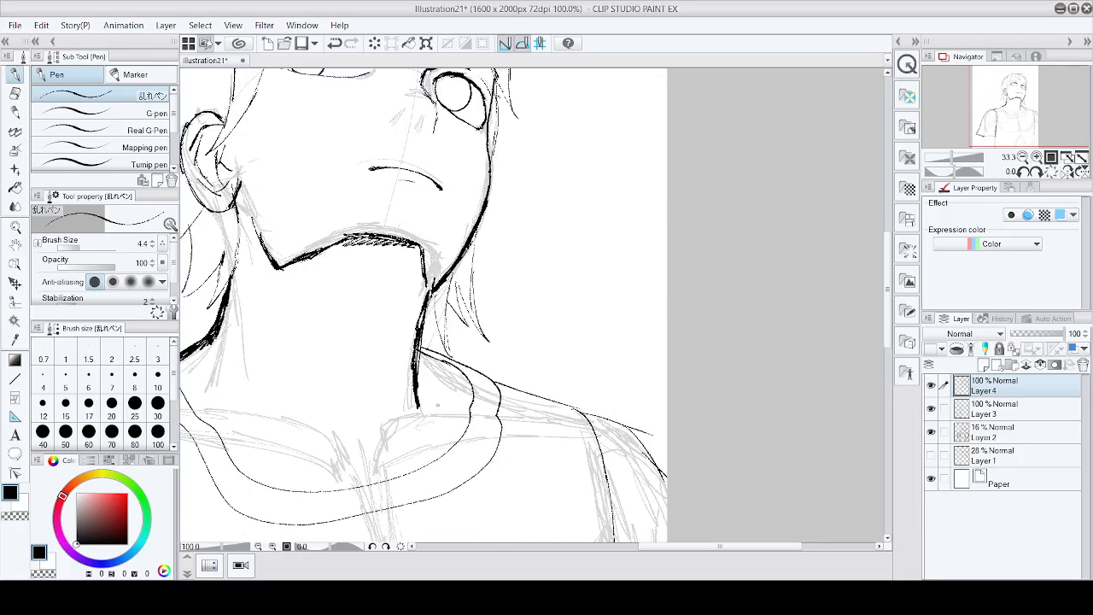
mouse_move(466, 416)
left_mouse_down()
mouse_move(390, 427)
mouse_move(370, 479)
left_mouse_up()
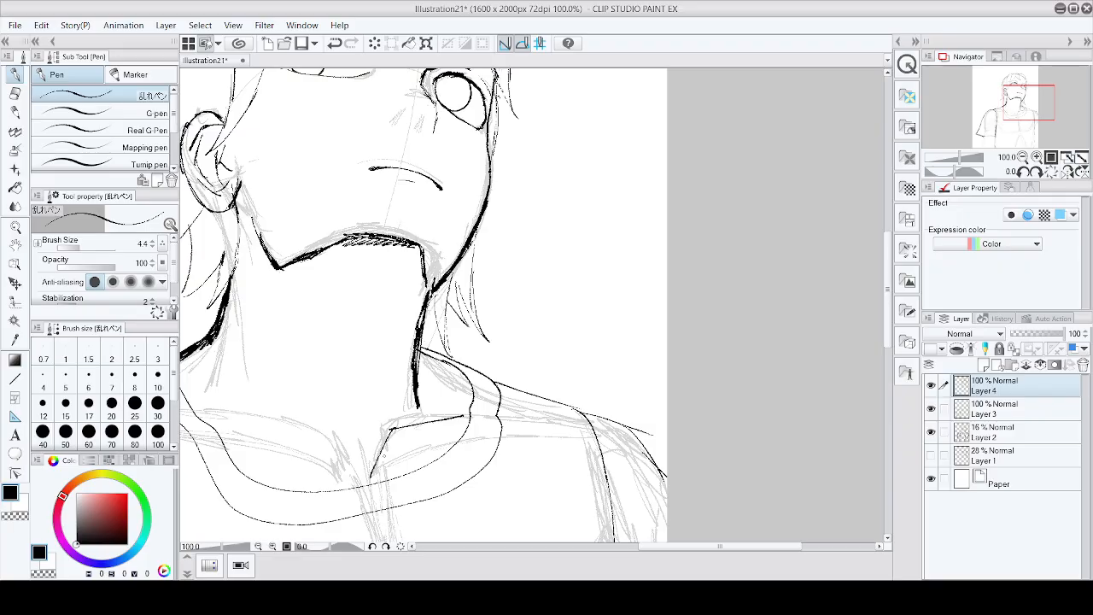
left_click_drag(210, 422, 324, 446)
key("ctrl+z")
left_click_drag(210, 422, 327, 449)
Step: Draw a stroke along the collar toward the left shoulder
scroll(333, 451, "down", 2)
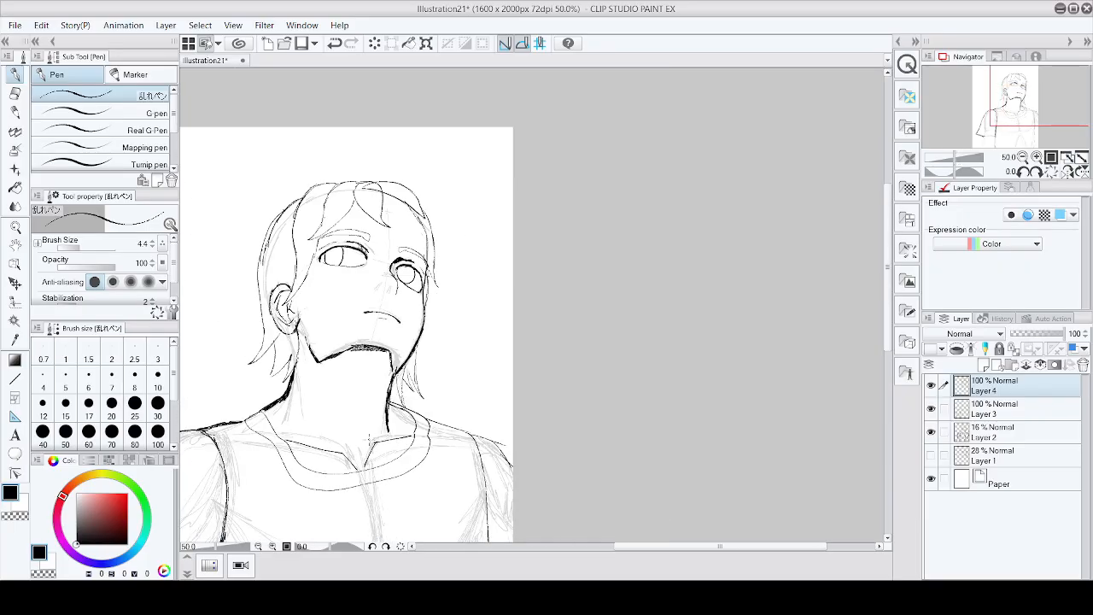
scroll(334, 451, "up", 1)
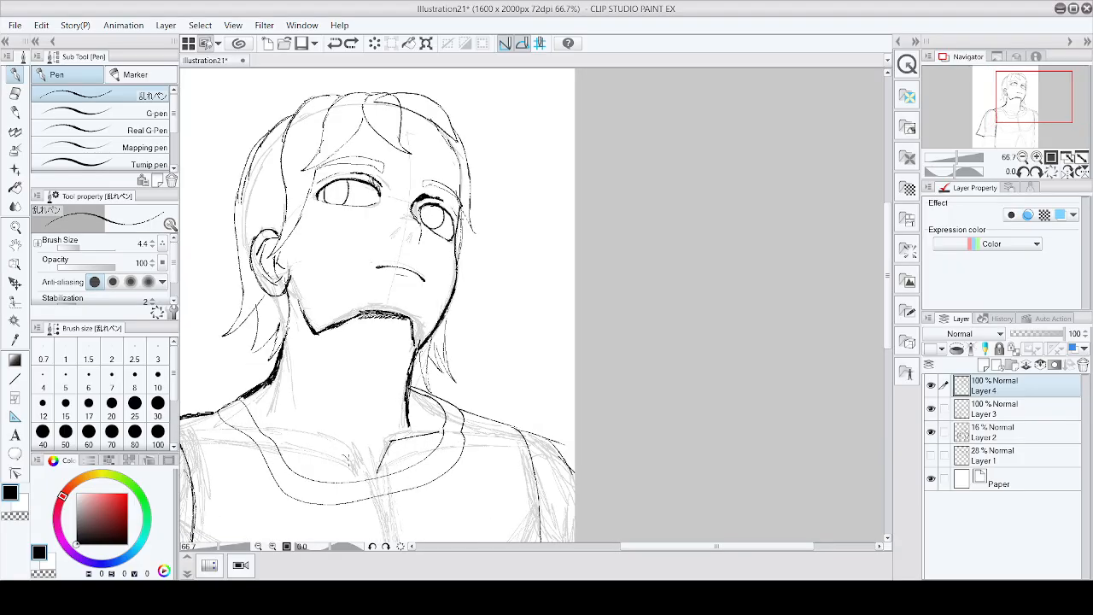
mouse_move(347, 456)
left_mouse_down()
mouse_move(363, 481)
mouse_move(270, 432)
left_mouse_up()
left_click(15, 92)
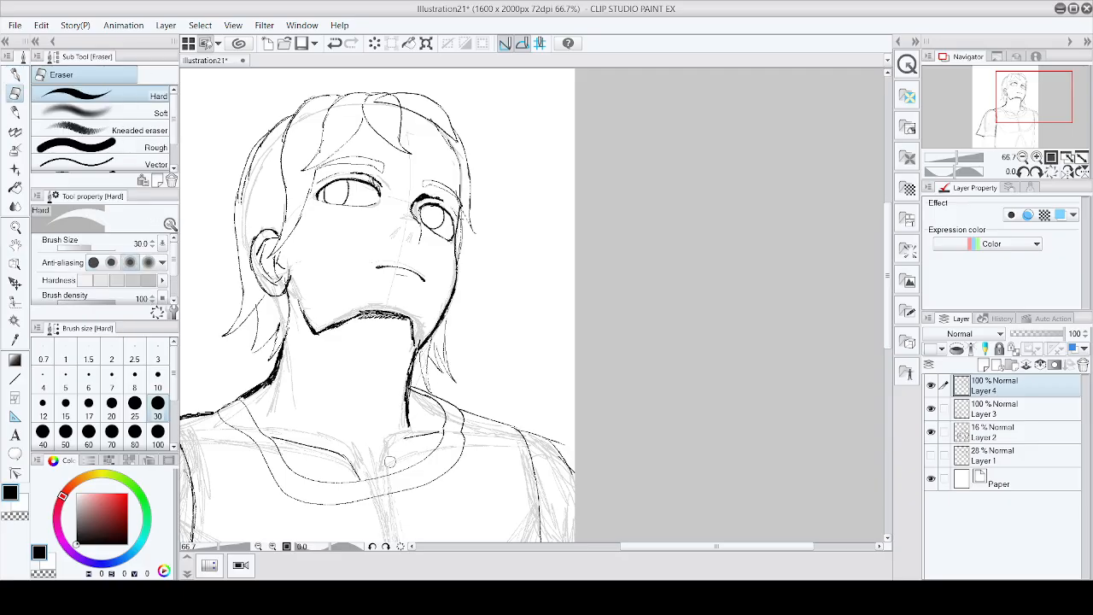
left_click(15, 75)
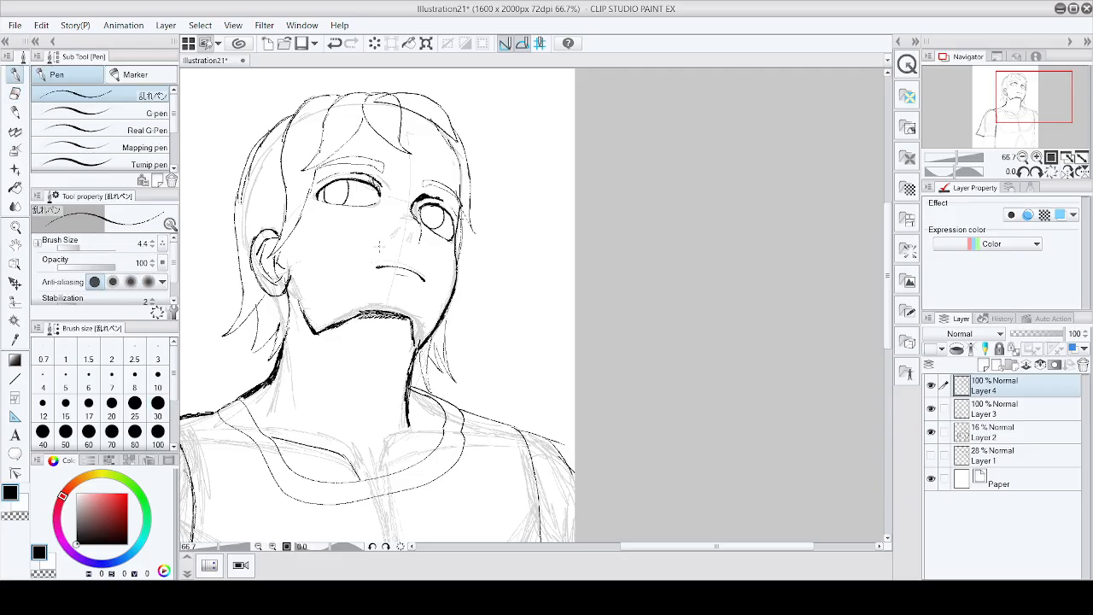
Step: Undo the last stroke and ink the left arm's outline below the sleeve hem
scroll(397, 456, "up", 2)
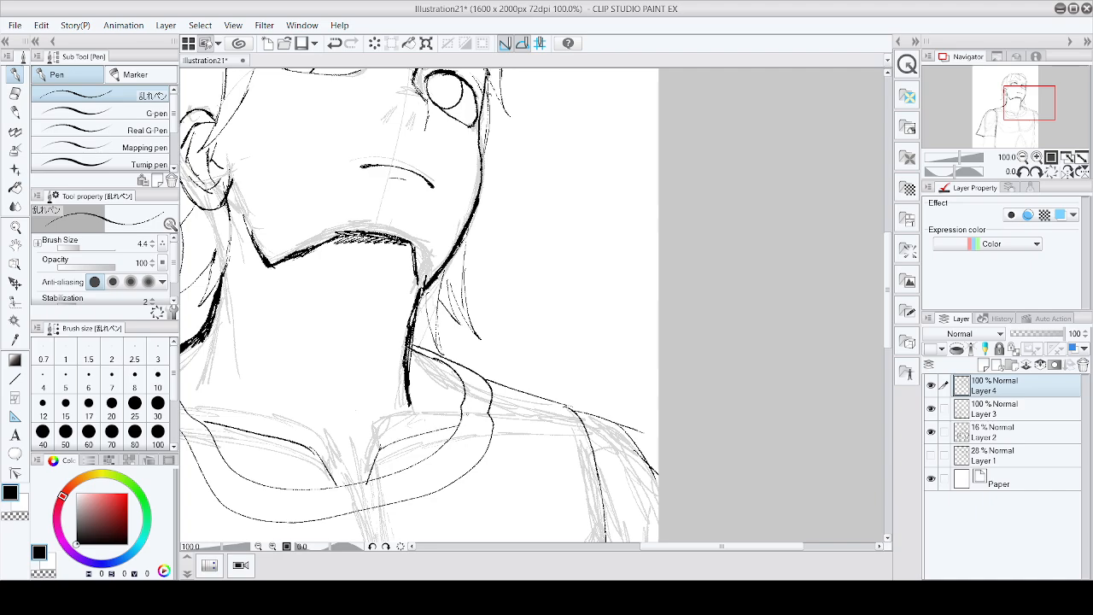
scroll(519, 385, "down", 5)
scroll(520, 385, "up", 3)
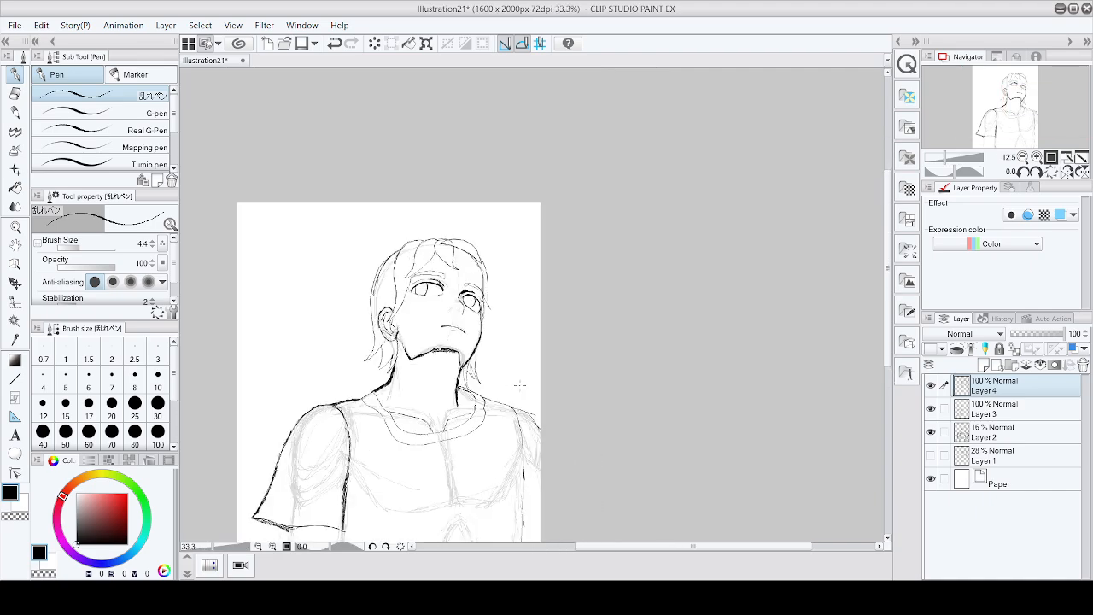
scroll(520, 385, "down", 4)
scroll(519, 385, "up", 4)
scroll(519, 385, "down", 3)
scroll(519, 385, "up", 2)
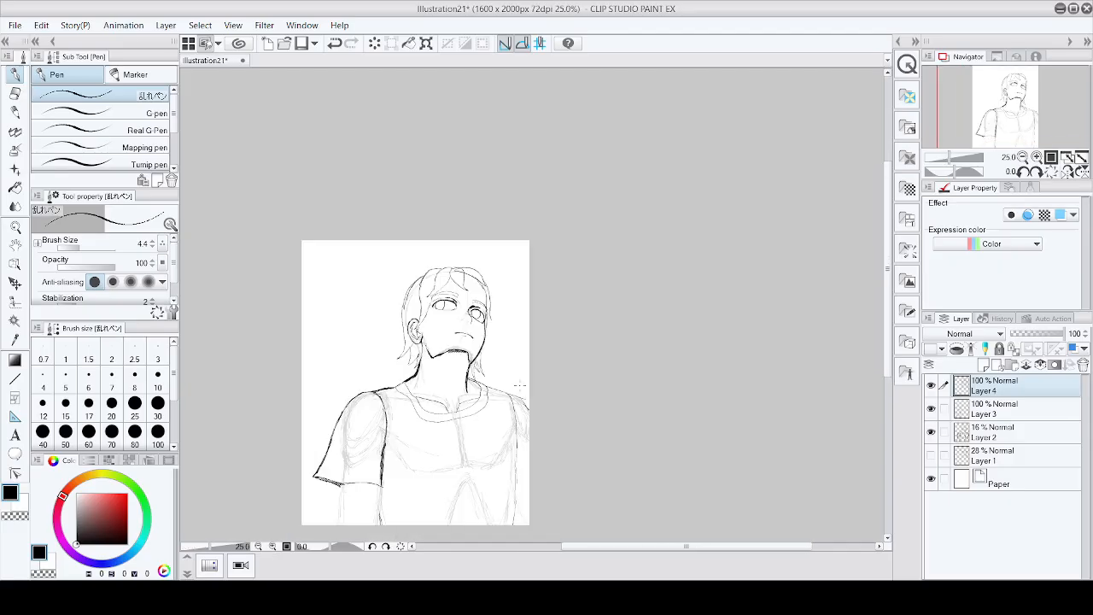
scroll(348, 492, "down", 3)
scroll(348, 492, "up", 6)
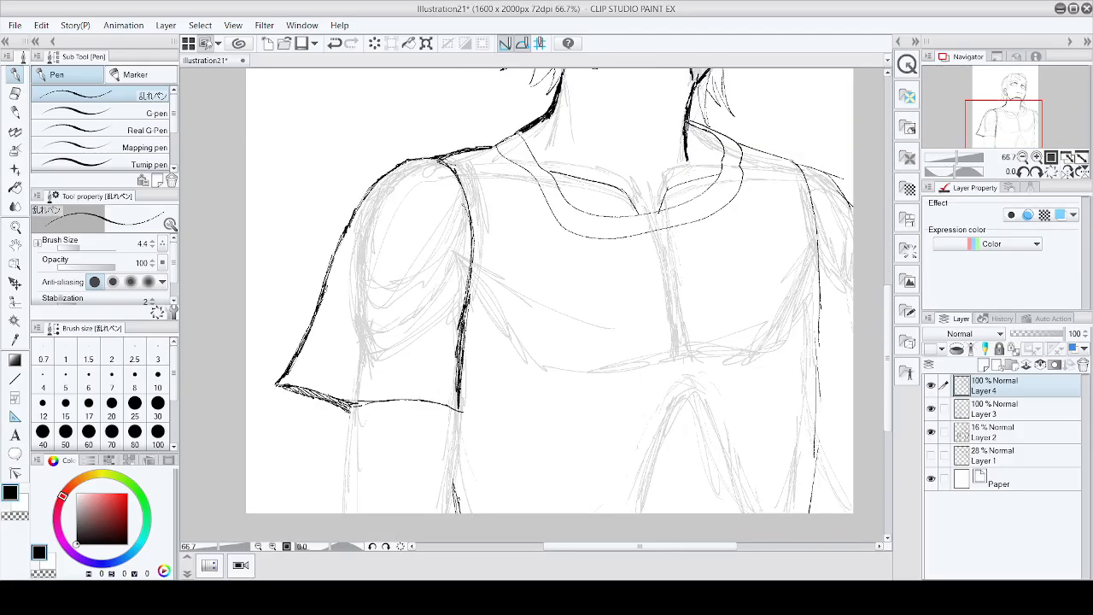
key("ctrl+z")
left_click_drag(355, 402, 348, 513)
mouse_move(349, 453)
left_mouse_down()
mouse_move(353, 405)
mouse_move(351, 522)
mouse_move(353, 416)
left_mouse_up()
scroll(383, 357, "down", 3)
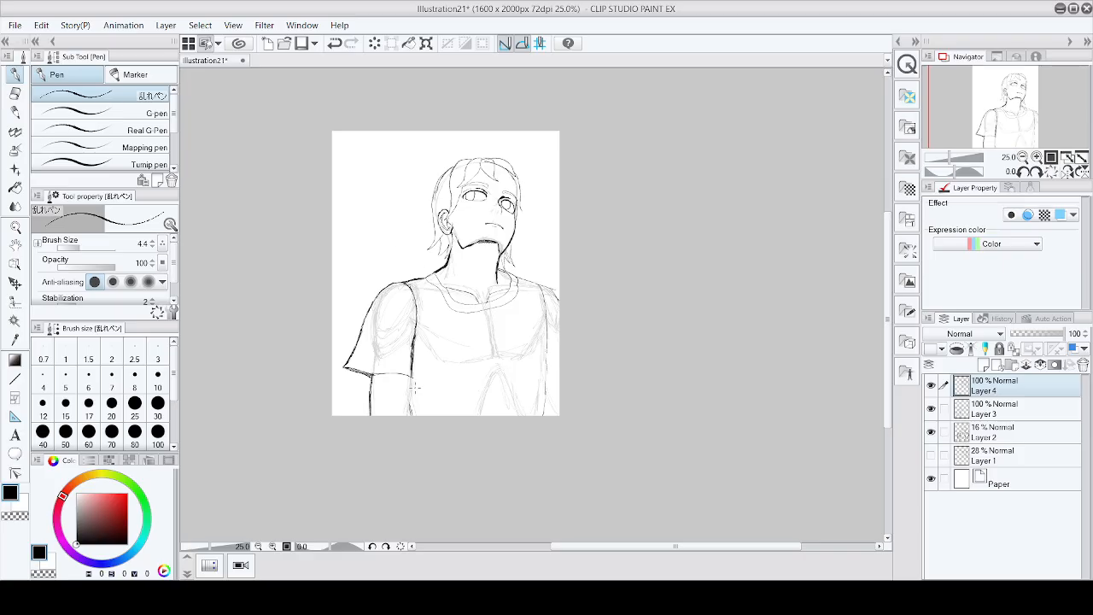
scroll(415, 387, "up", 4)
scroll(395, 410, "down", 2)
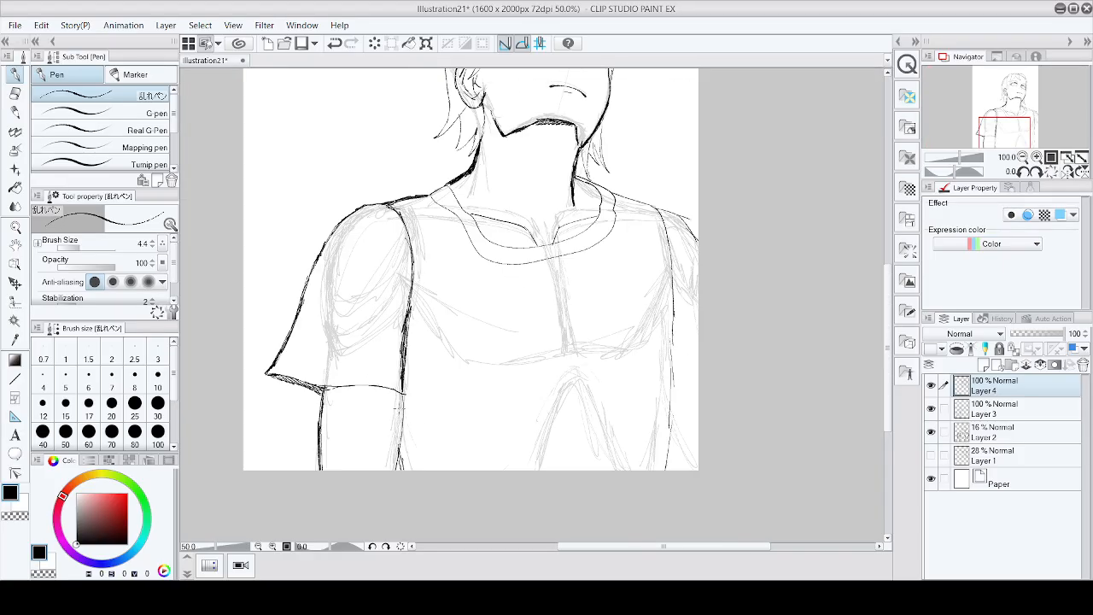
Step: Extend the left arm outline with a short stroke below the sleeve hem and save the file
scroll(396, 410, "up", 1)
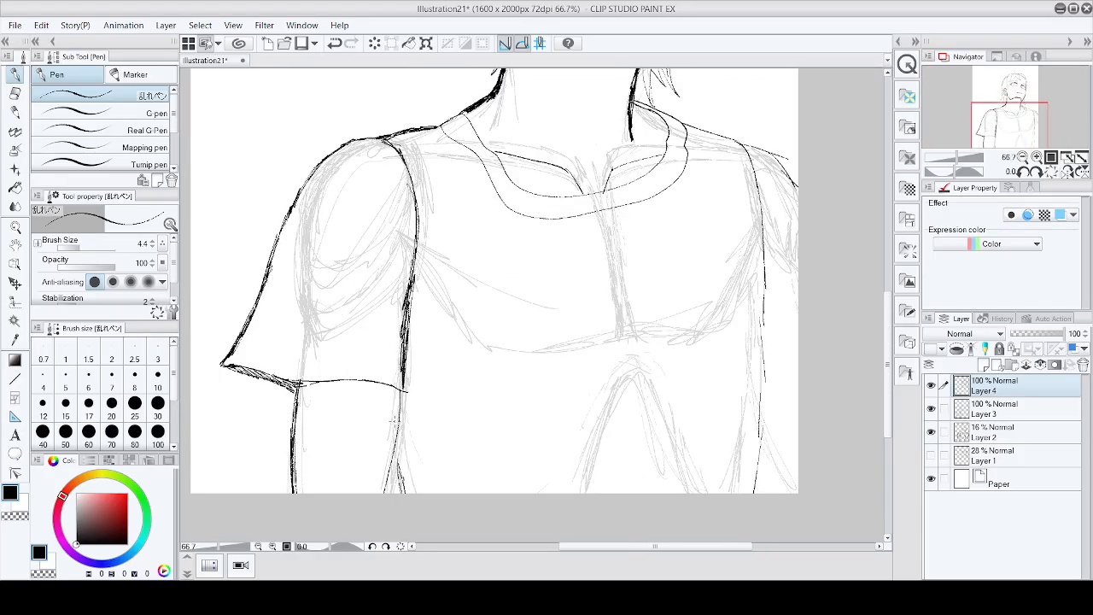
mouse_move(395, 401)
left_mouse_down()
mouse_move(386, 496)
mouse_move(394, 393)
mouse_move(406, 386)
mouse_move(393, 466)
mouse_move(398, 419)
left_mouse_up()
scroll(420, 367, "down", 2)
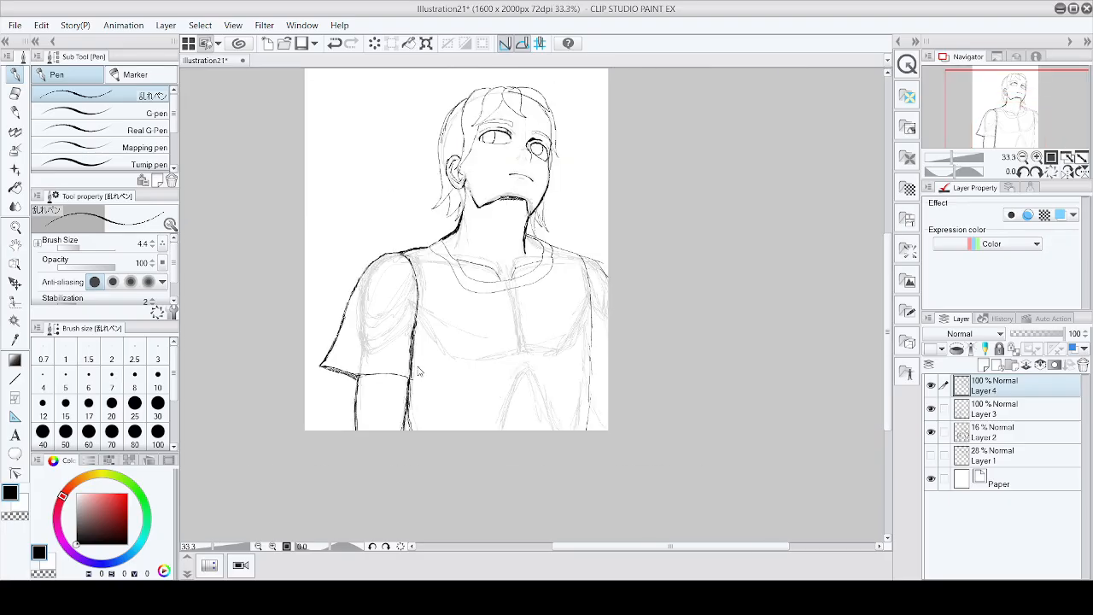
key("ctrl+s")
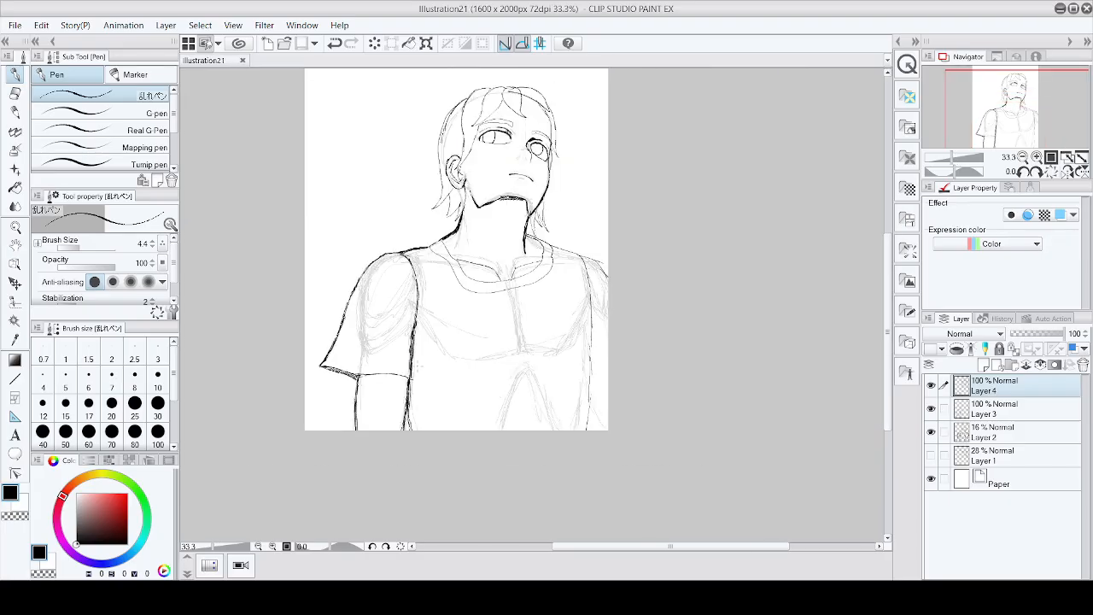
Step: Ink a short stroke for the right sleeve's hem at the canvas edge
scroll(421, 314, "down", 1)
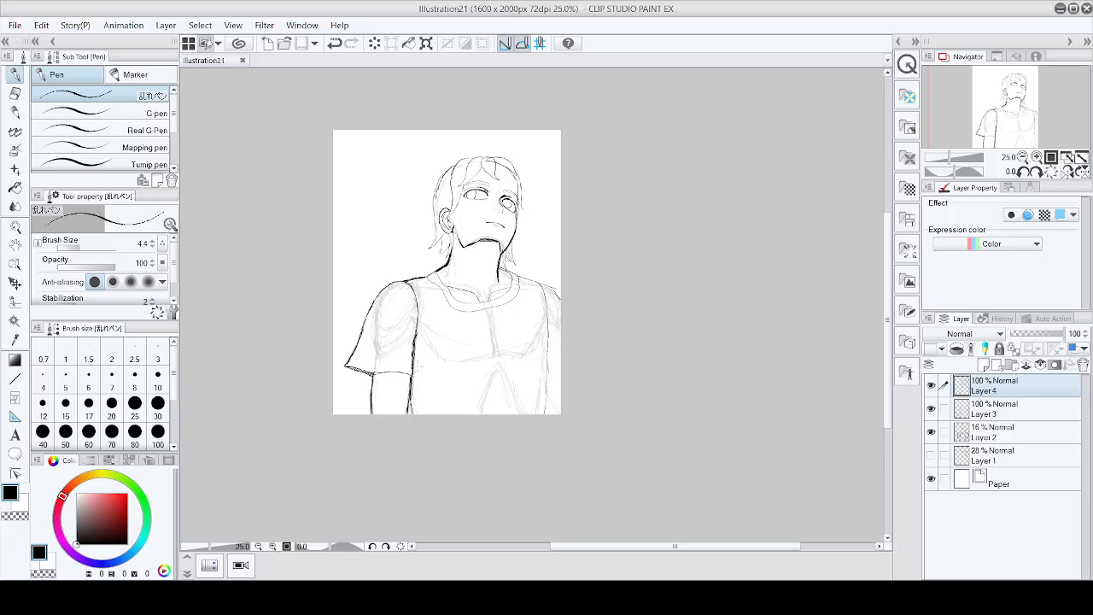
scroll(555, 359, "up", 3)
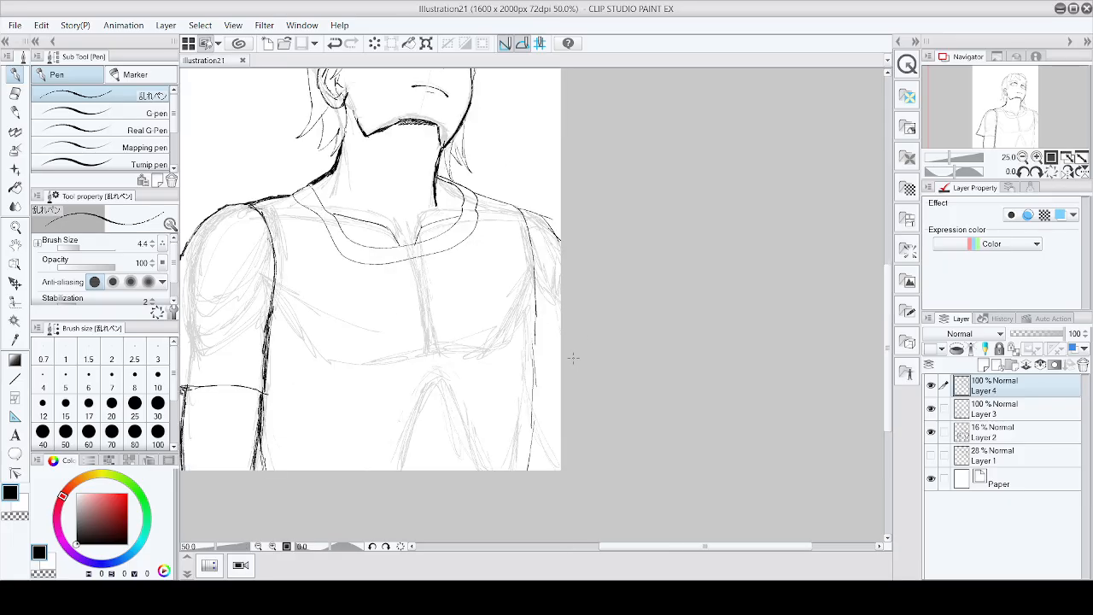
mouse_move(527, 374)
left_mouse_down()
mouse_move(560, 369)
mouse_move(531, 373)
left_mouse_up()
scroll(554, 339, "down", 2)
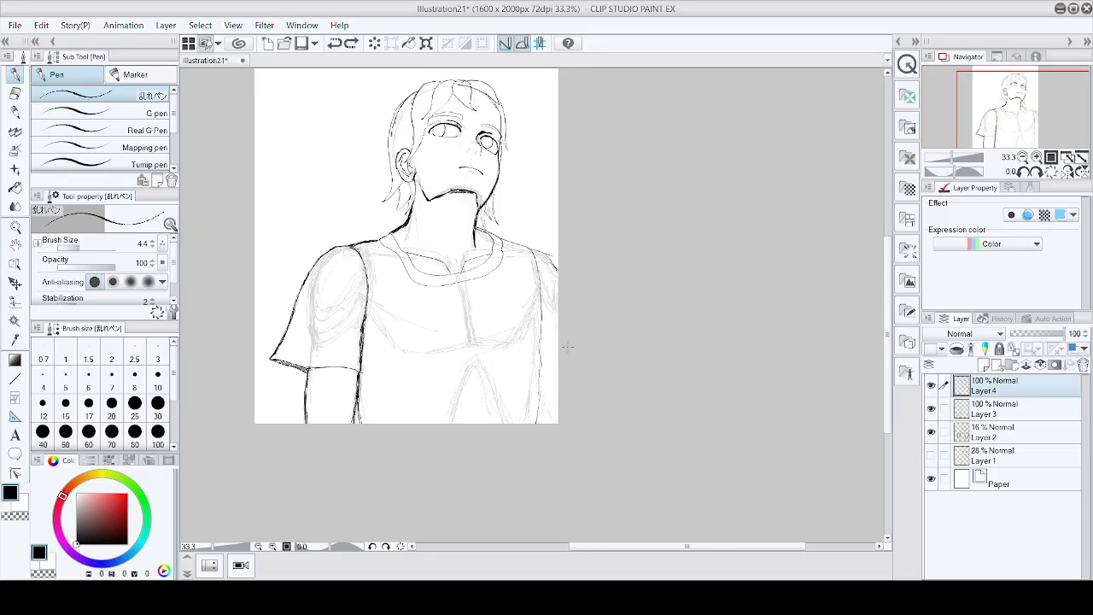
scroll(556, 354, "up", 1)
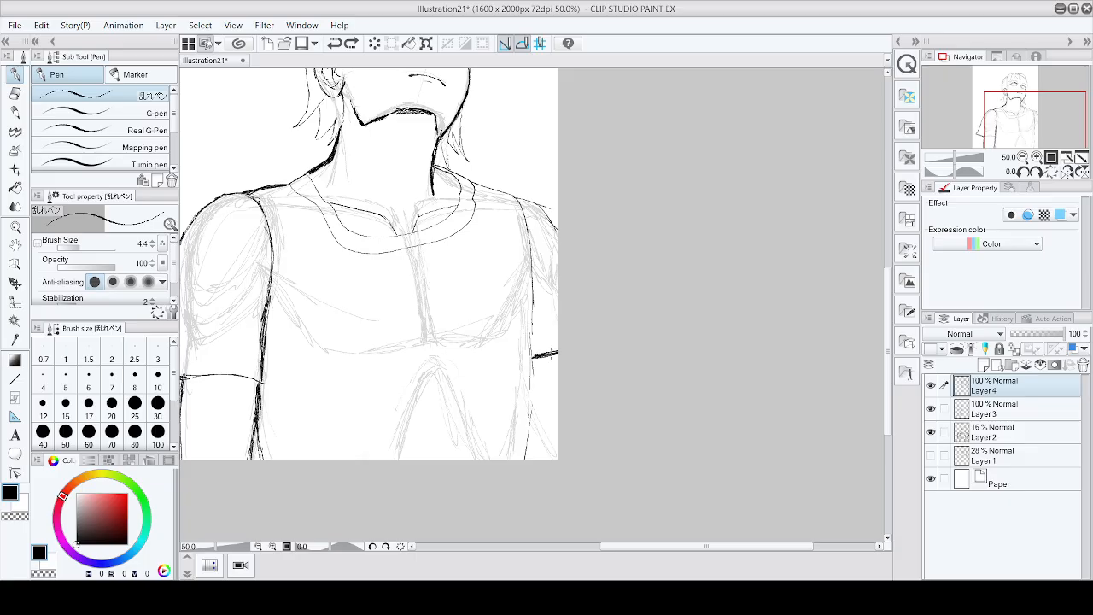
scroll(557, 354, "down", 4)
scroll(630, 320, "down", 1)
scroll(624, 321, "up", 5)
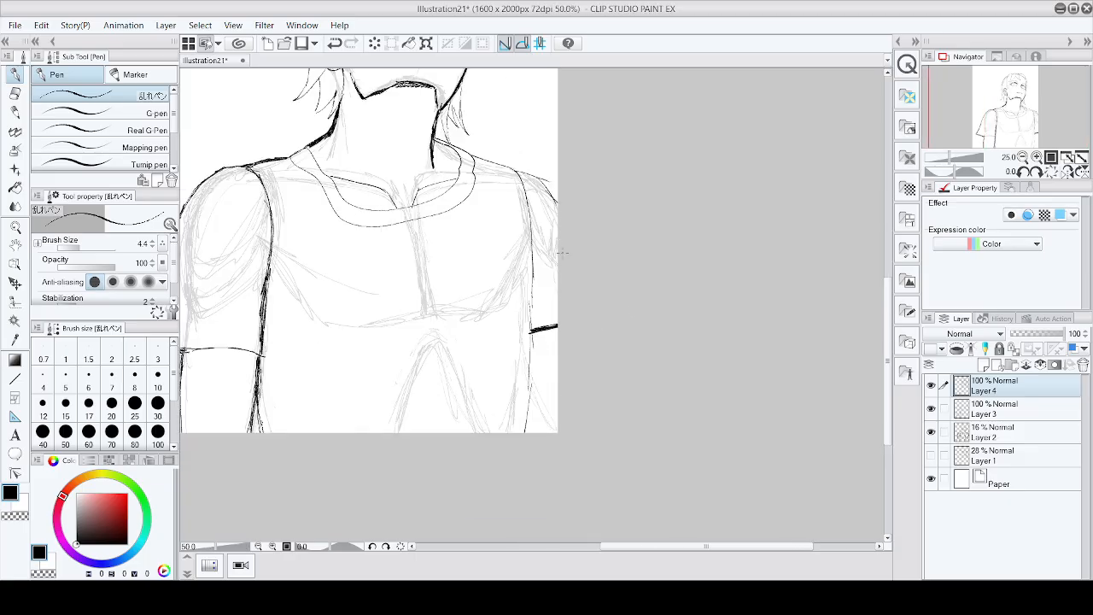
Step: Ink the right side of the shirt from the shoulder down and the right arm below the sleeve
mouse_move(520, 172)
left_mouse_down()
mouse_move(533, 258)
mouse_move(527, 394)
left_mouse_up()
left_click_drag(531, 345, 530, 419)
left_click_drag(530, 374, 527, 438)
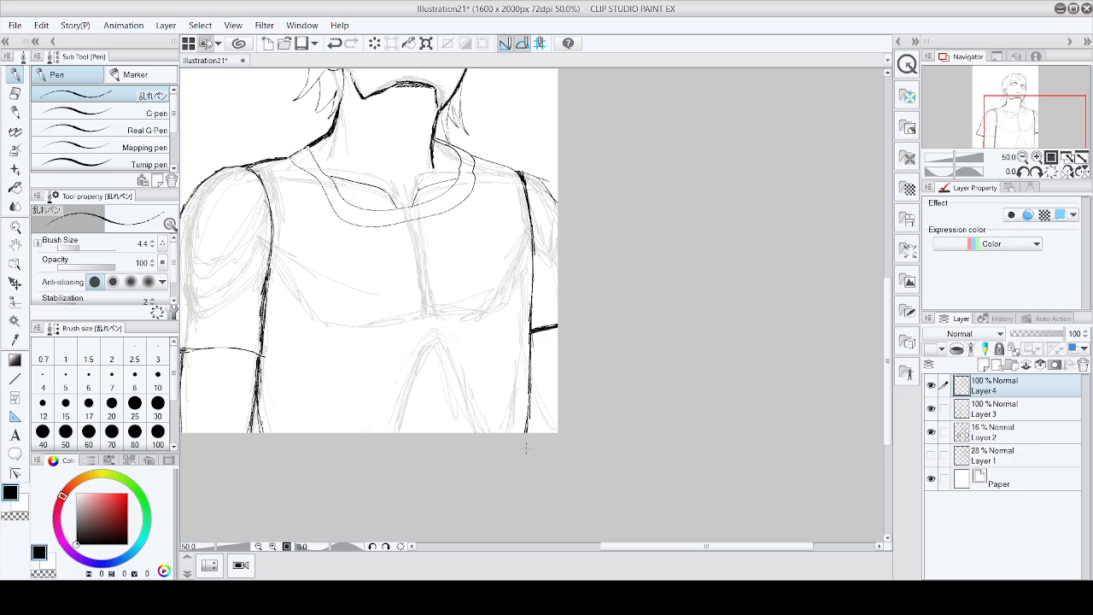
left_click_drag(530, 345, 528, 422)
Step: Hide the Layer 2 sketch to review the inked line art on its own
scroll(549, 258, "down", 4)
scroll(561, 257, "up", 5)
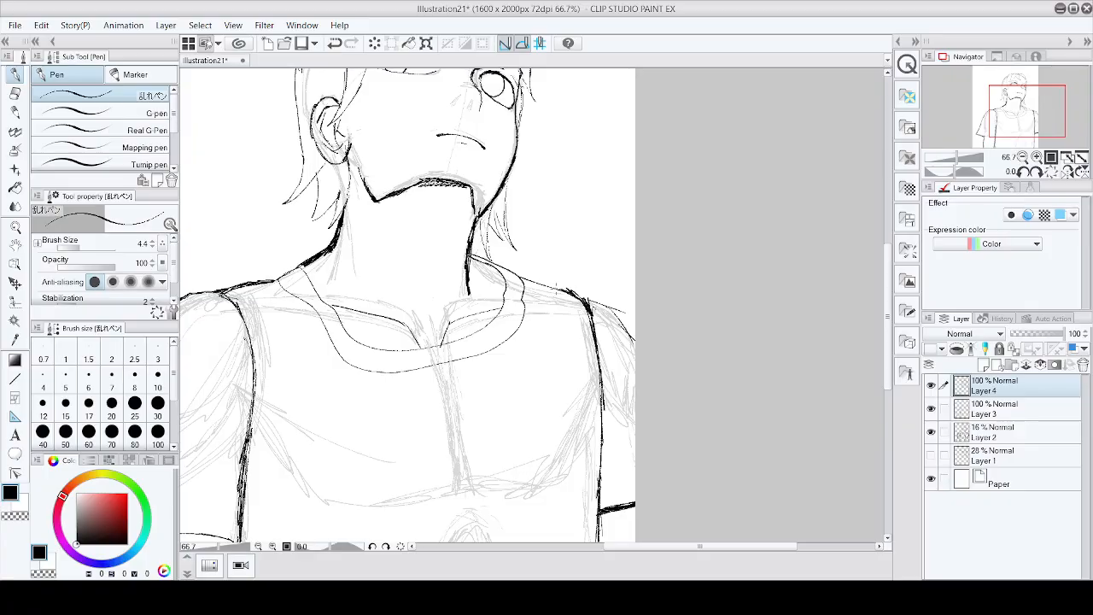
scroll(585, 280, "down", 2)
scroll(585, 280, "down", 5)
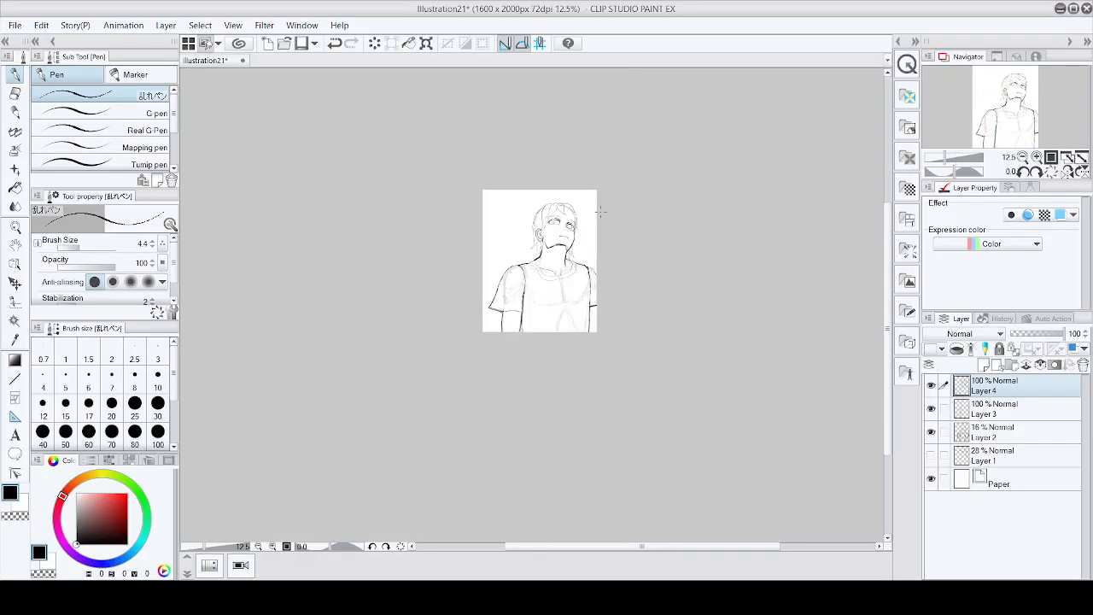
scroll(602, 216, "up", 5)
scroll(602, 215, "down", 1)
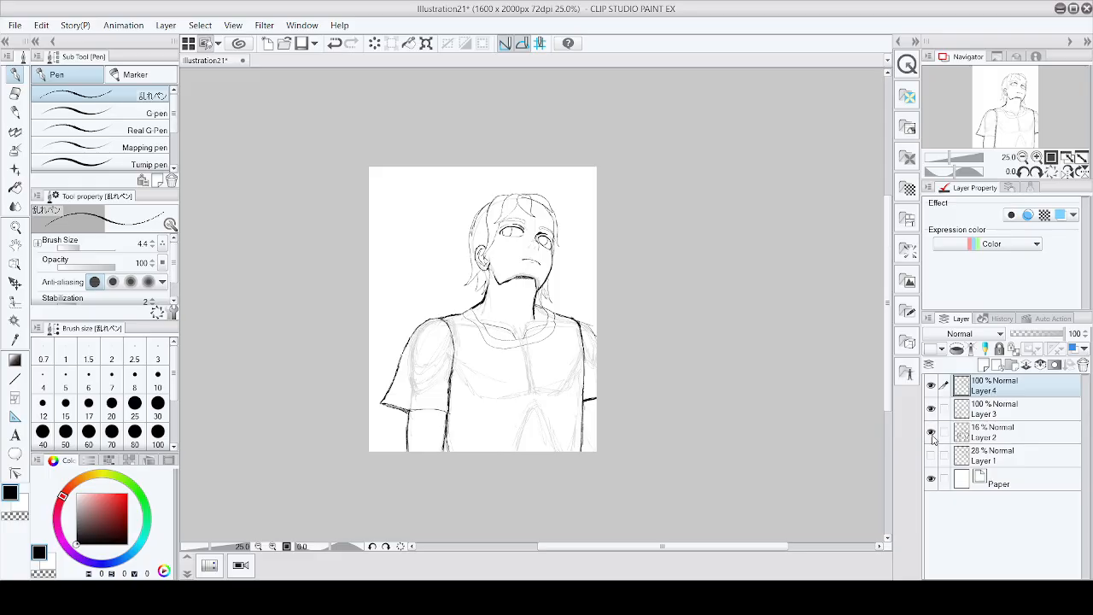
left_click(932, 434)
key("ctrl+minus")
key("ctrl+minus")
key("ctrl+plus")
key("ctrl+plus")
key("ctrl+plus")
key("ctrl+plus")
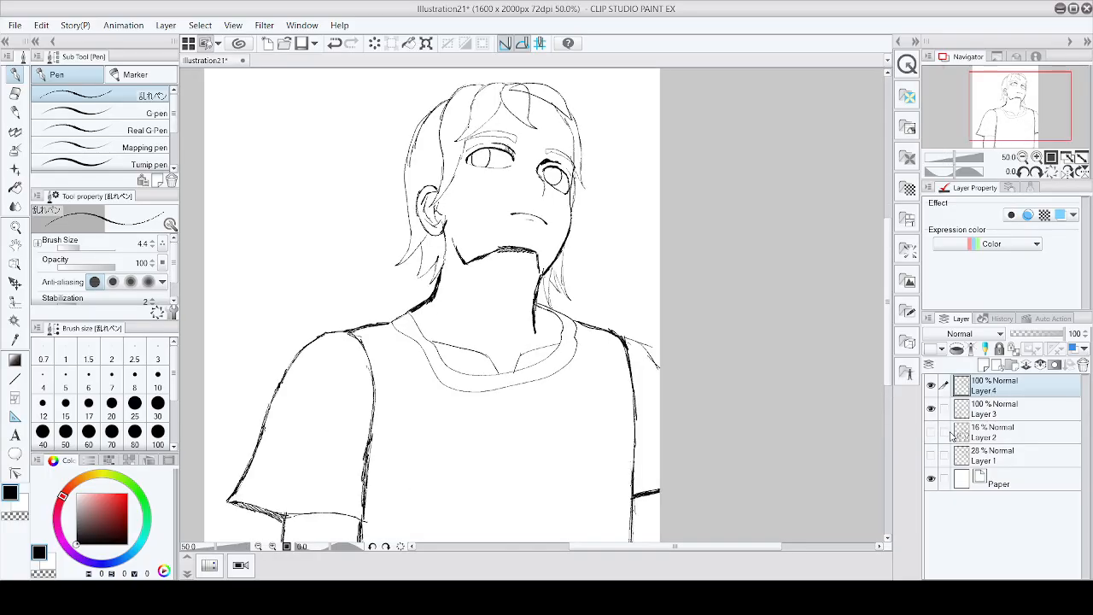
key("ctrl+minus")
key("ctrl+minus")
key("ctrl+plus")
key("ctrl+plus")
key("ctrl+plus")
key("ctrl+plus")
key("ctrl+minus")
key("ctrl+minus")
key("ctrl+minus")
key("ctrl+minus")
key("ctrl+minus")
key("ctrl+minus")
key("ctrl+minus")
key("ctrl+minus")
key("ctrl+minus")
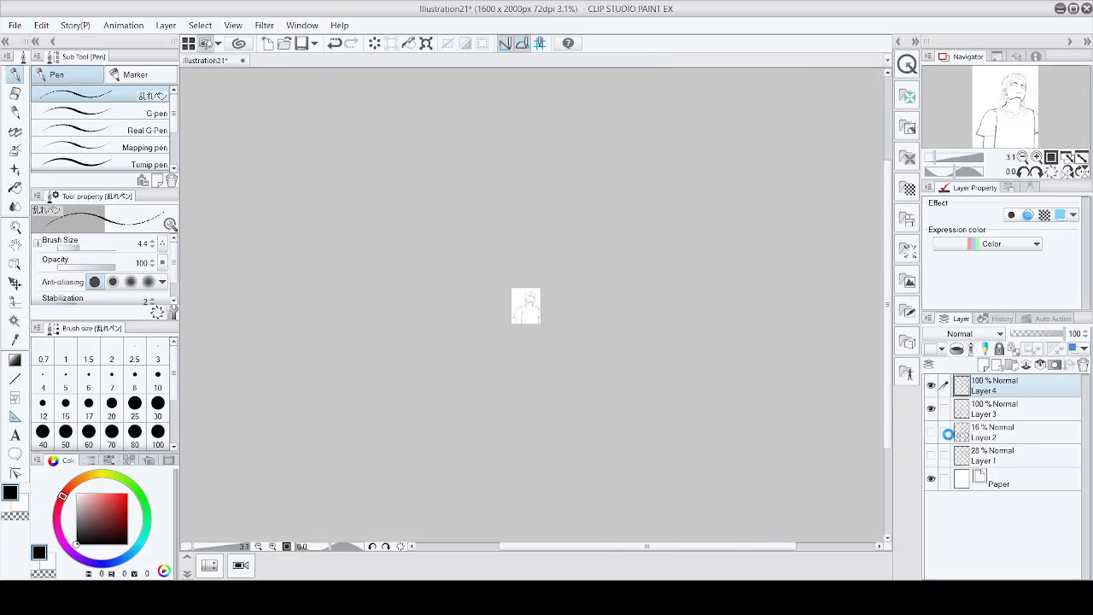
key("ctrl+plus")
key("ctrl+plus")
key("ctrl+plus")
key("ctrl+plus")
key("ctrl+plus")
key("ctrl+plus")
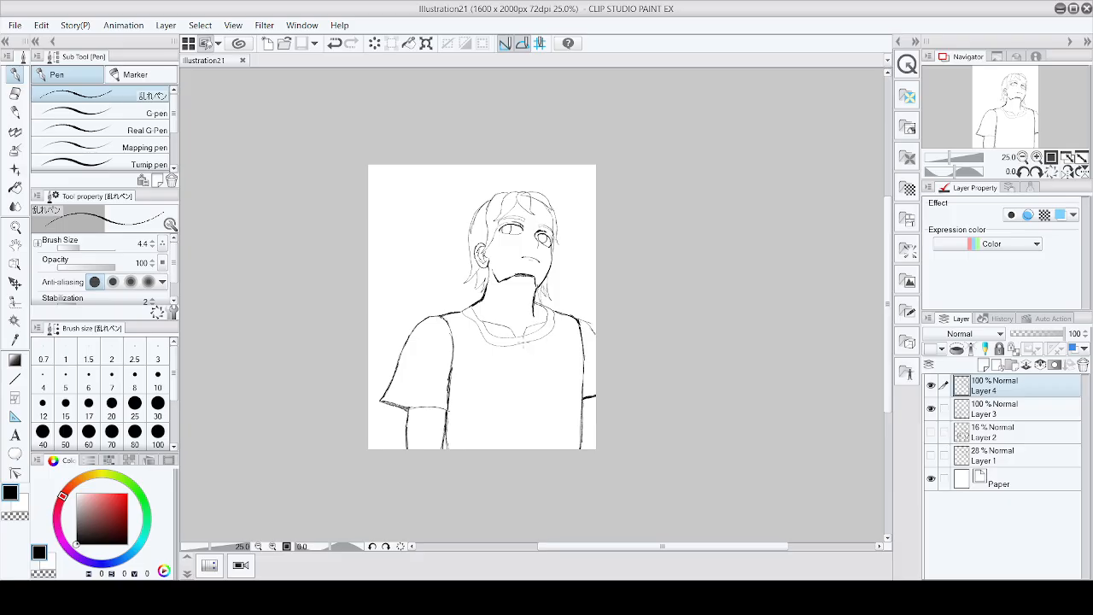
Step: Undo a stray torso stroke, add short strokes at the neck under the chin and above the collar, and save
left_click_drag(524, 342, 524, 450)
key("ctrl+z")
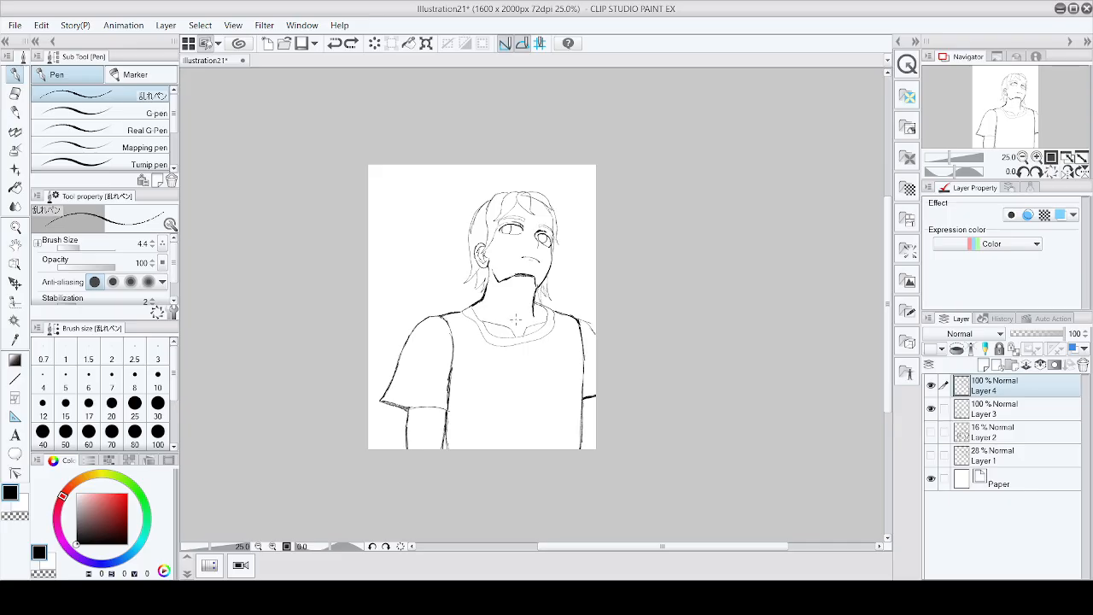
left_click_drag(540, 312, 525, 340)
left_click_drag(519, 272, 528, 286)
key("ctrl+s")
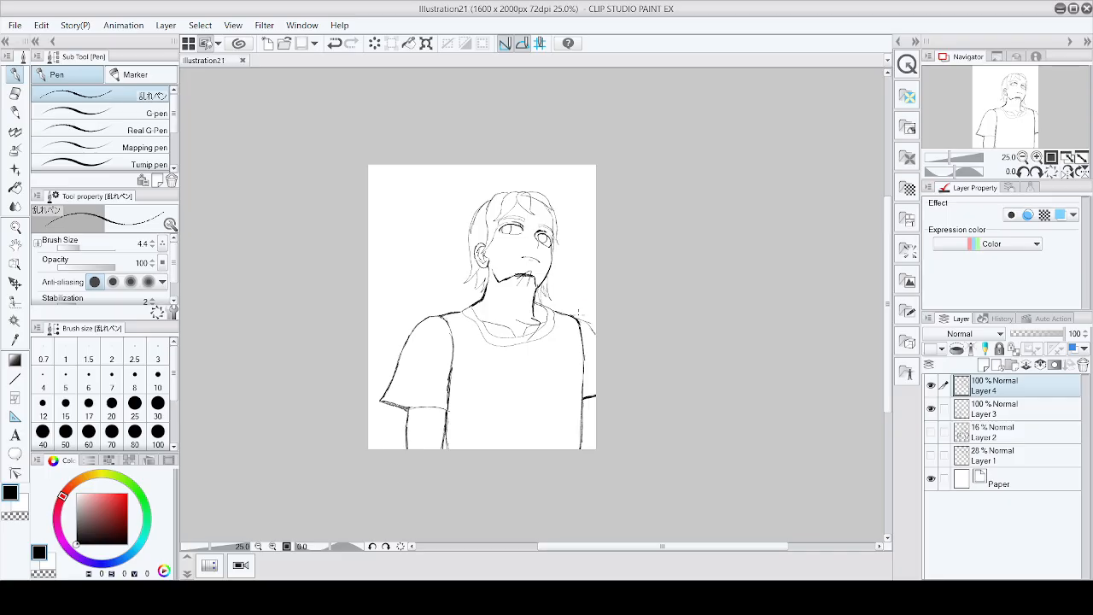